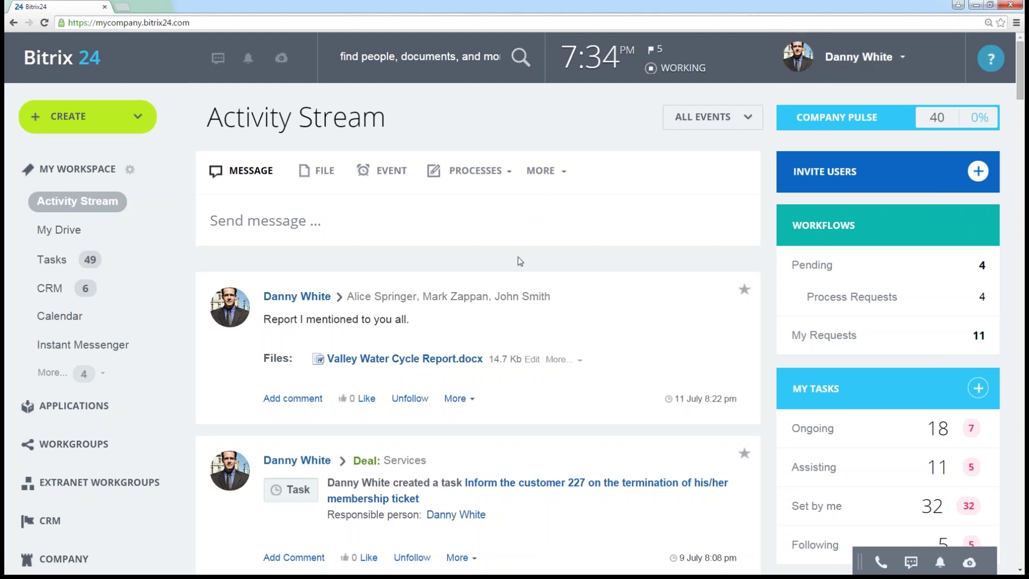
- Look through the Activity Stream's posts, workflow requests, tasks and comments, and return to its start
scroll(518, 257, "down", 6)
scroll(519, 283, "down", 3)
scroll(527, 294, "down", 1)
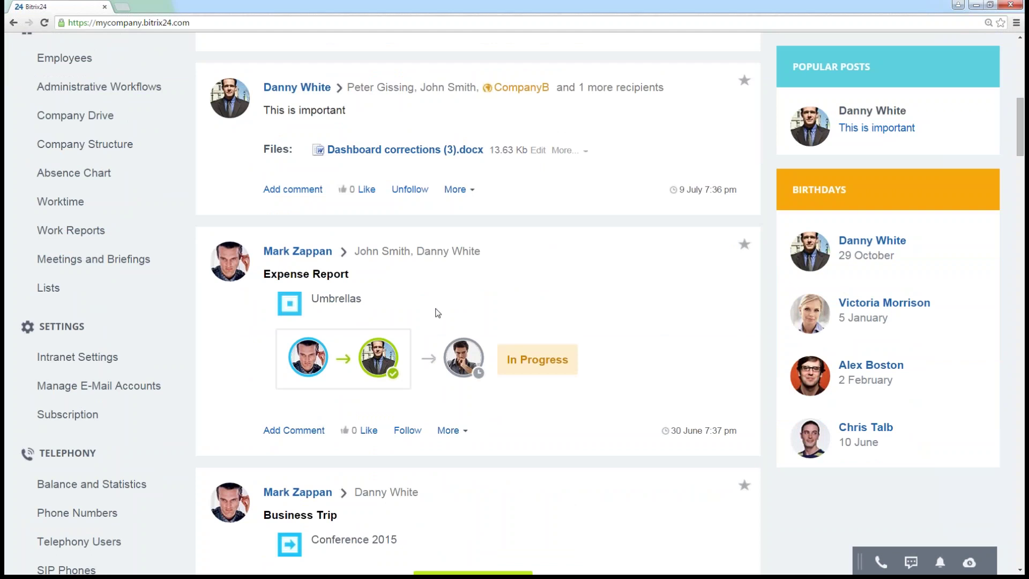
scroll(384, 328, "down", 1)
scroll(384, 328, "down", 3)
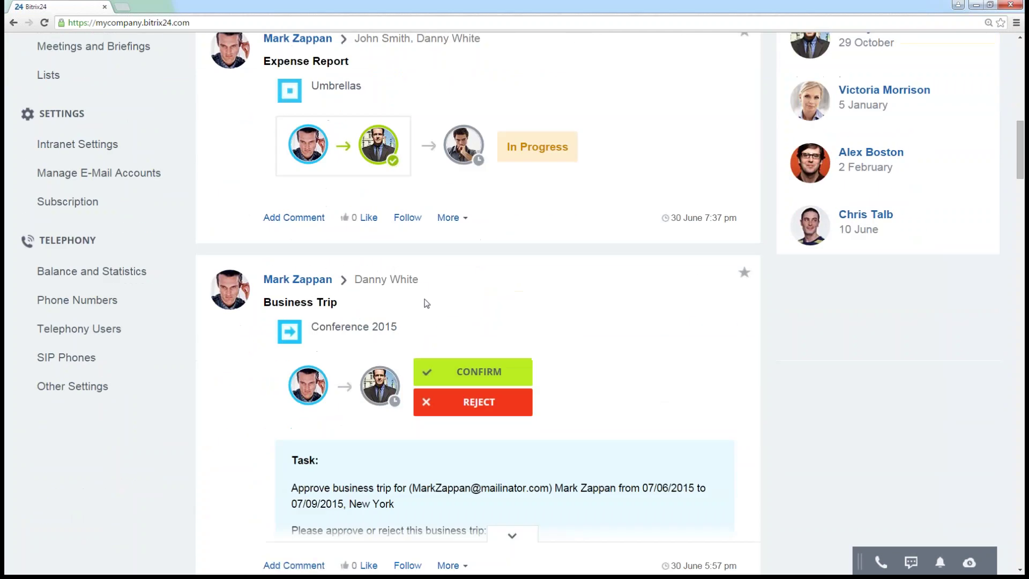
scroll(422, 286, "down", 10)
scroll(516, 330, "down", 11)
scroll(509, 344, "down", 5)
scroll(486, 328, "down", 12)
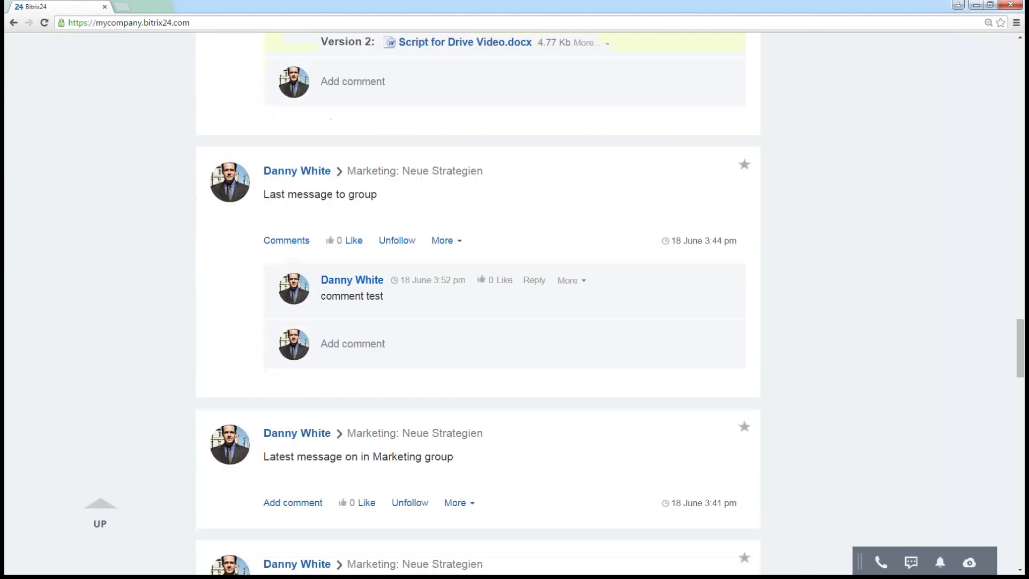
scroll(478, 360, "down", 3)
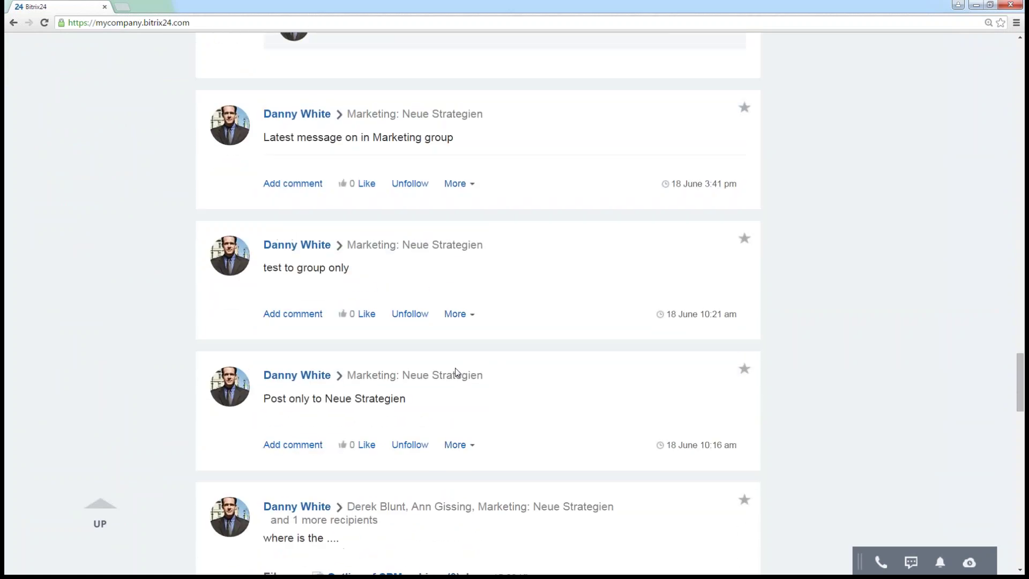
mouse_move(402, 390)
scroll(552, 391, "down", 9)
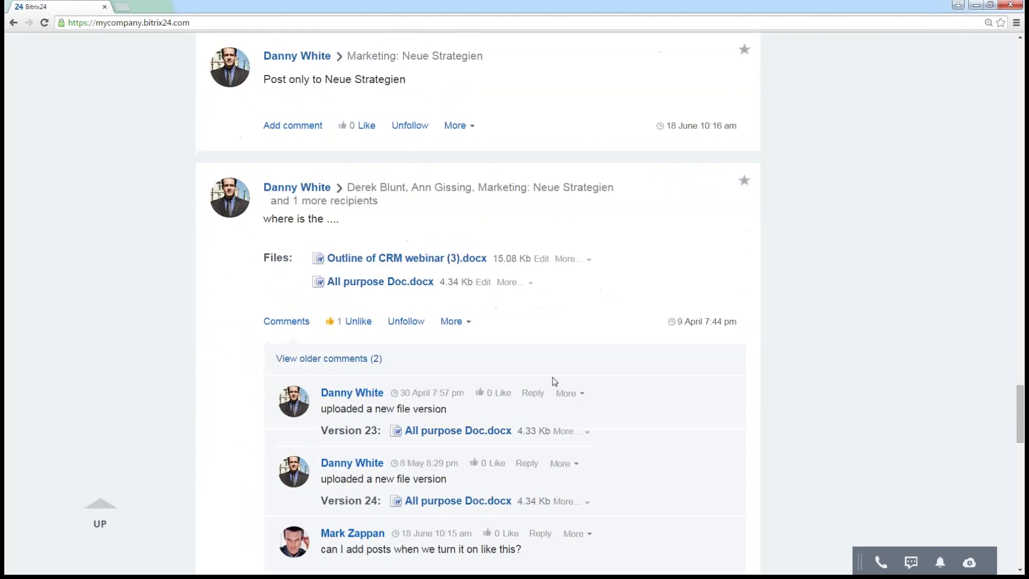
scroll(521, 391, "down", 6)
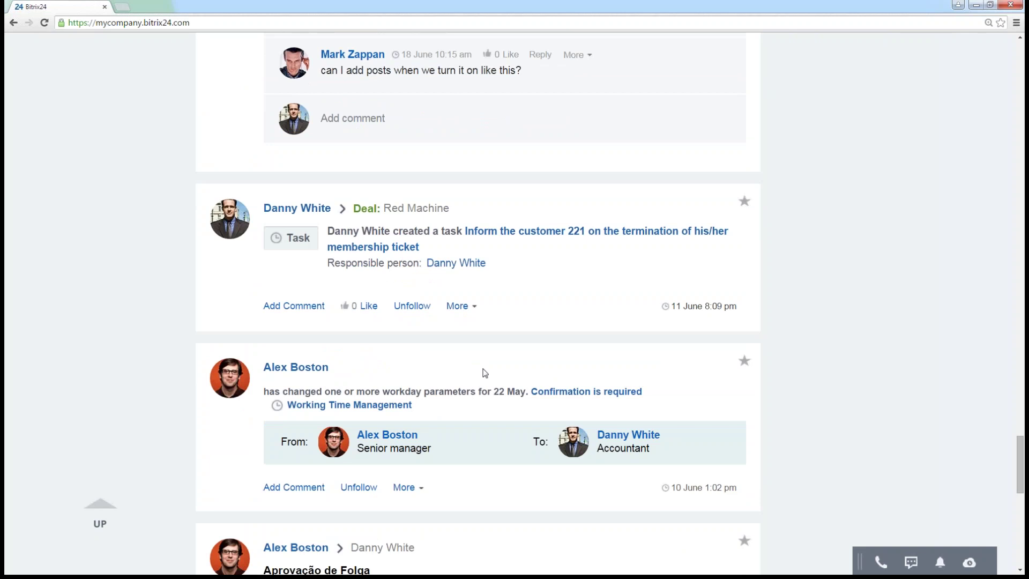
scroll(453, 374, "down", 2)
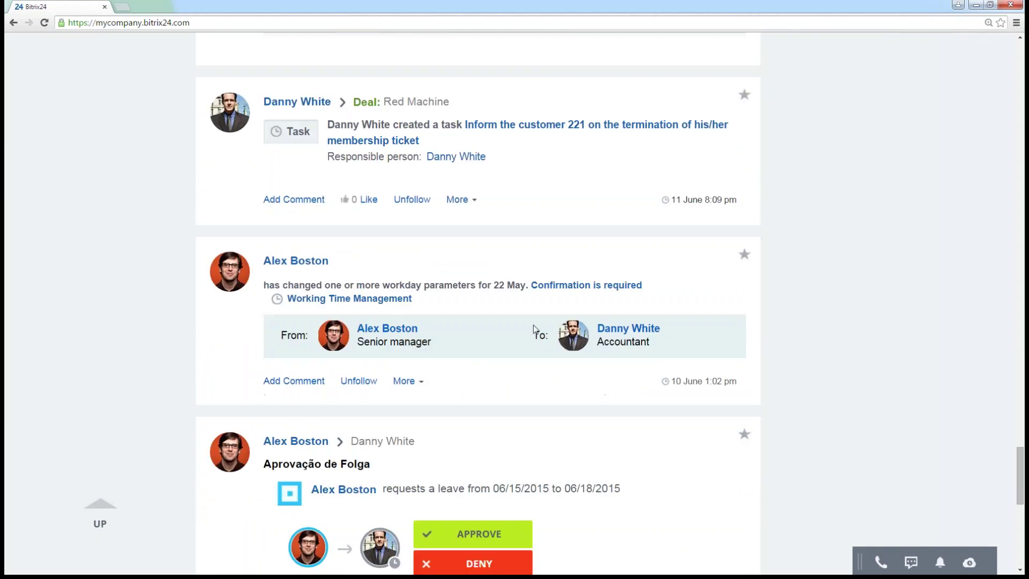
scroll(576, 332, "up", 1)
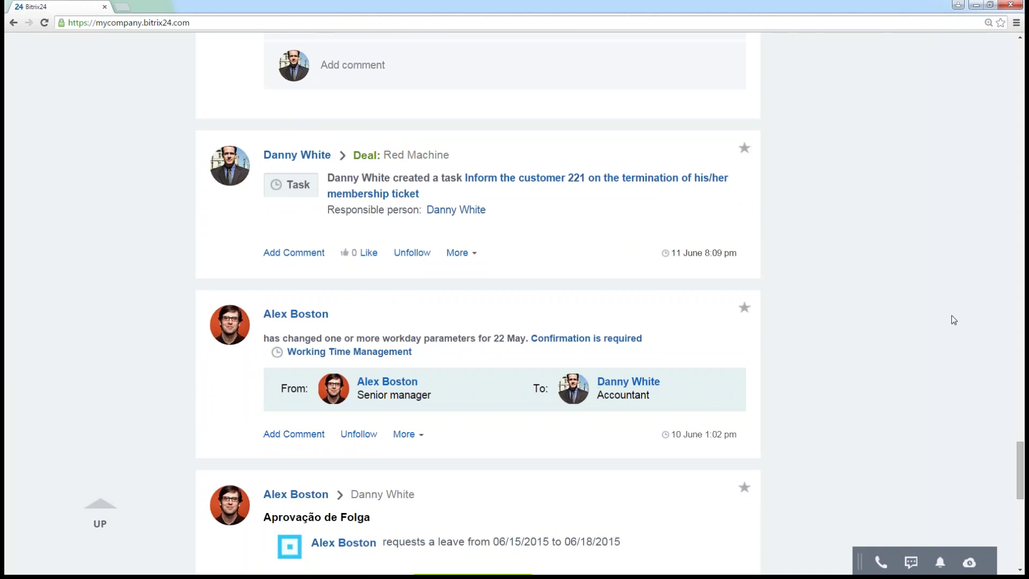
scroll(836, 362, "up", 1)
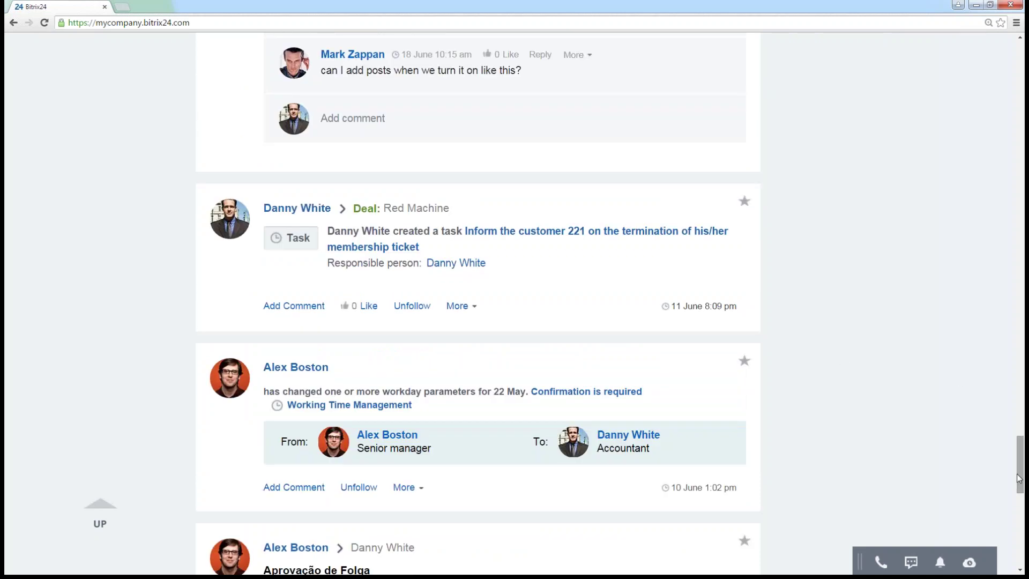
left_click_drag(1017, 466, 1017, 64)
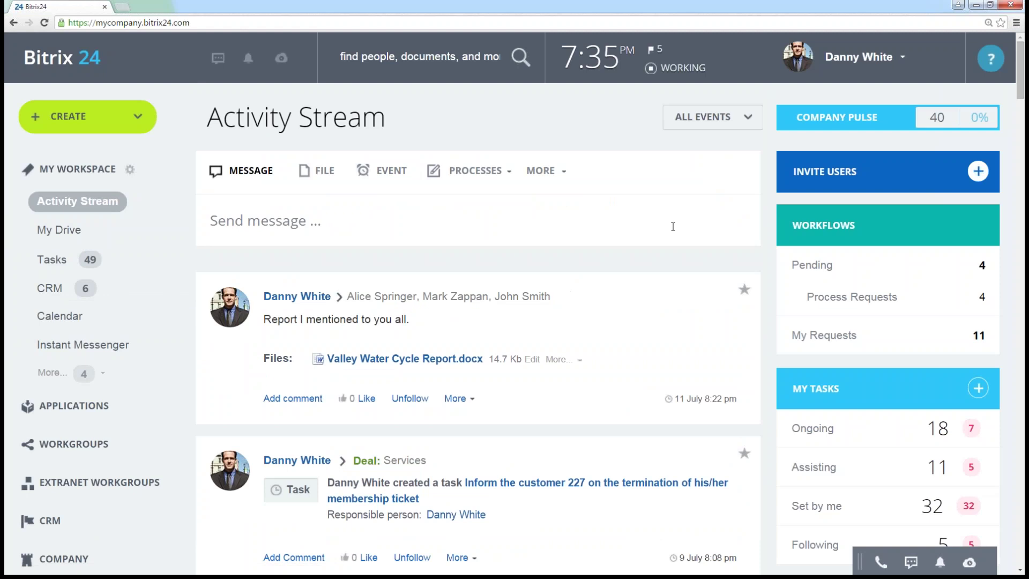
- Examine the Company Pulse statistics for the company and for individual people, and close the report
left_click(849, 120)
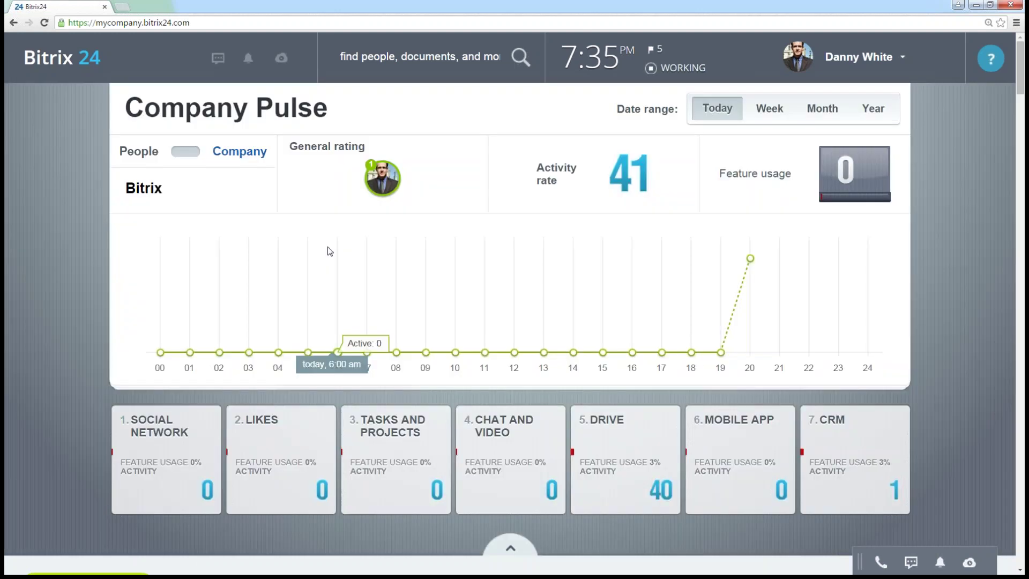
left_click(146, 156)
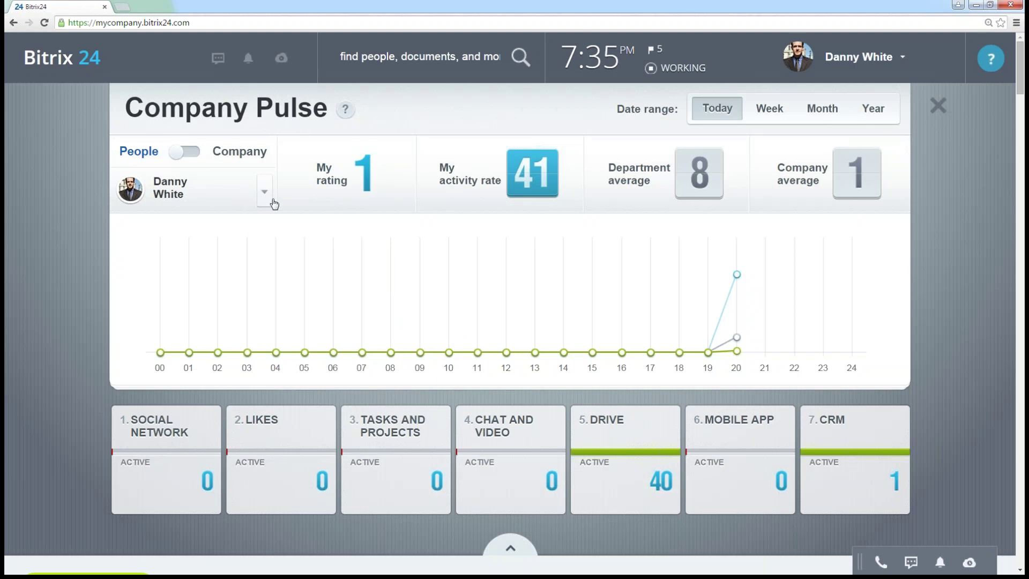
mouse_move(274, 436)
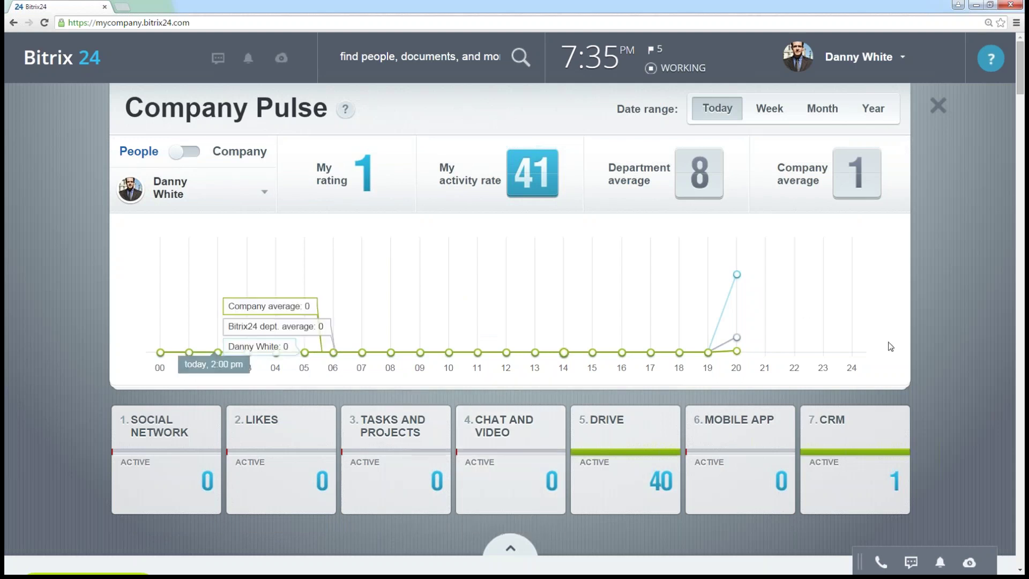
left_click(938, 105)
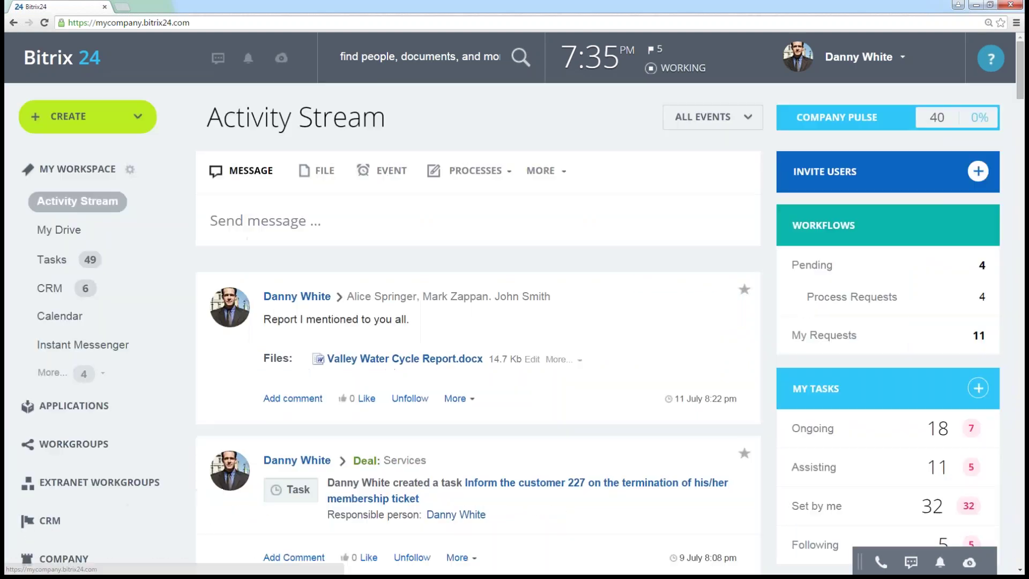
- View the employee invitation form and the list of items that can be created, without creating anything
left_click(841, 173)
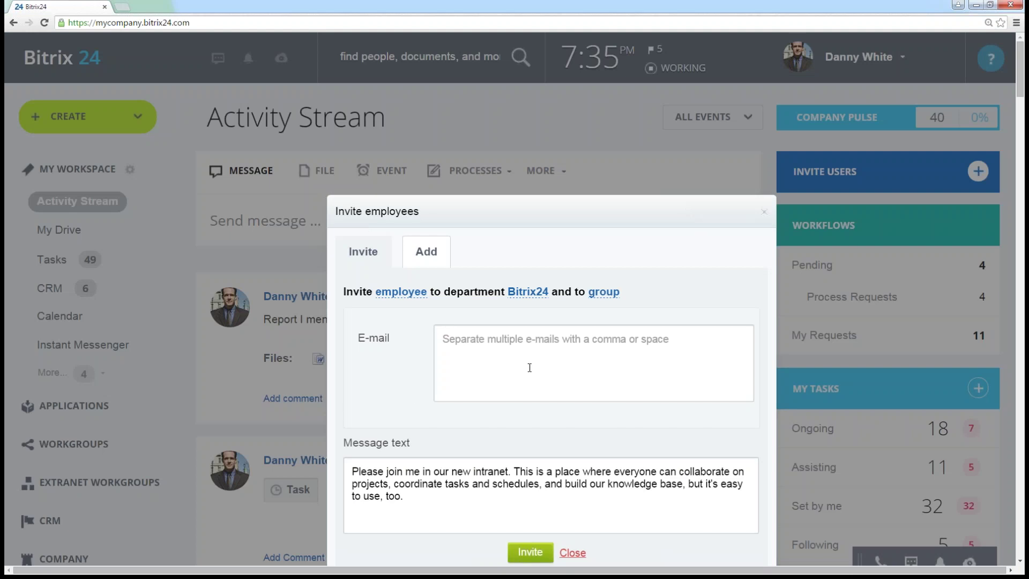
left_click(764, 217)
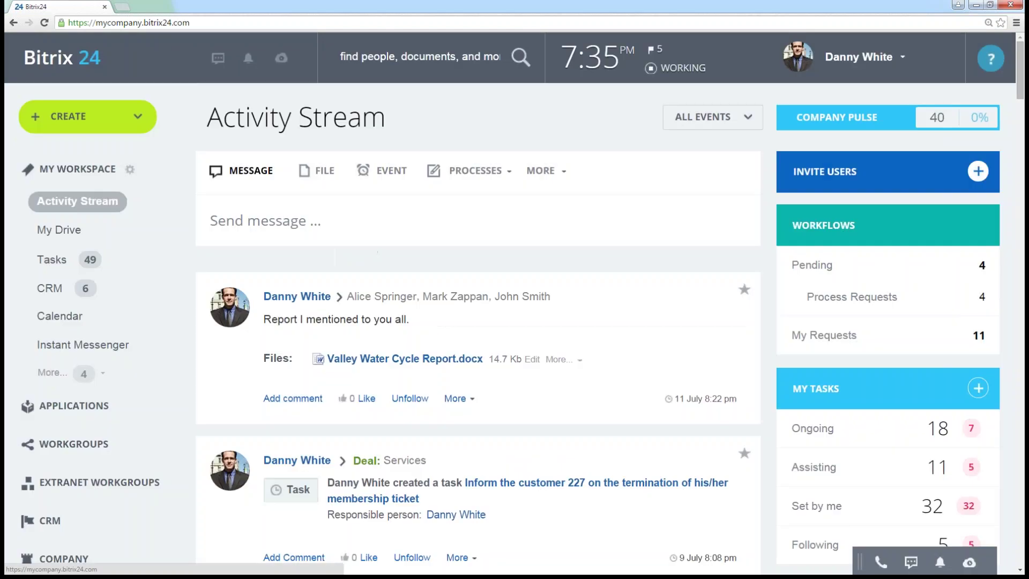
left_click(104, 124)
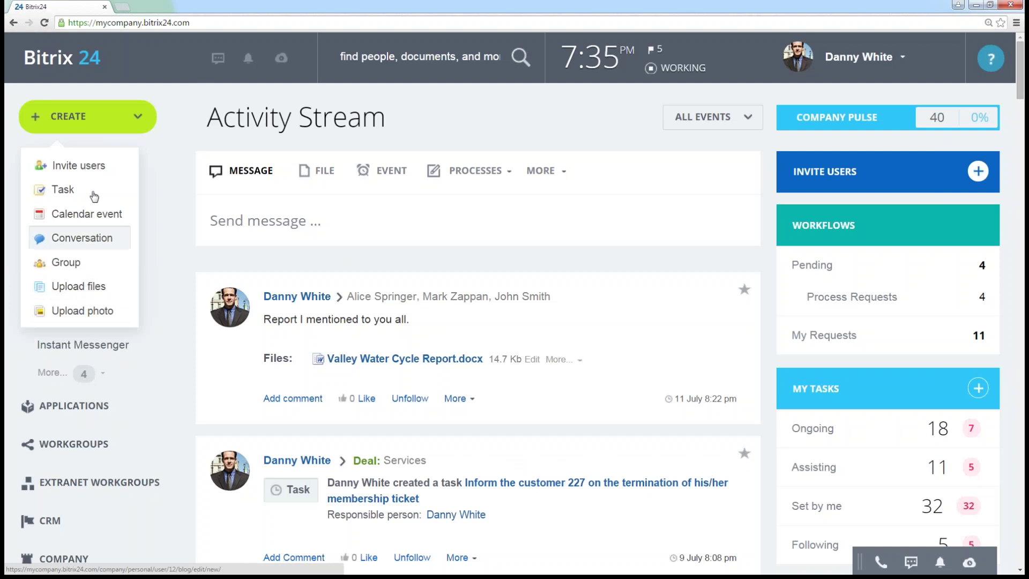
left_click(184, 136)
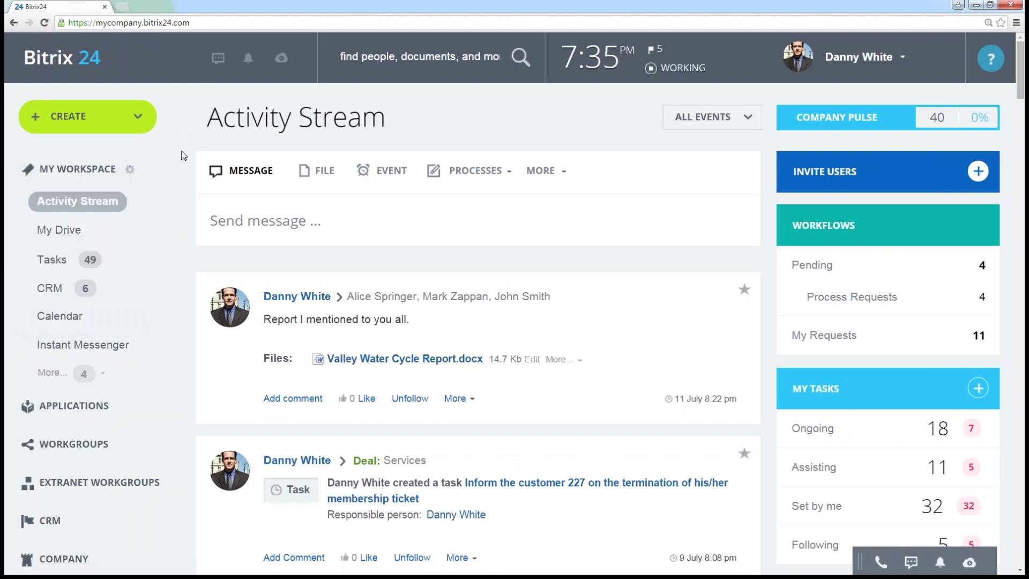
- Examine the message composer and the new event form with its date, reminder, location and member fields
left_click(388, 224)
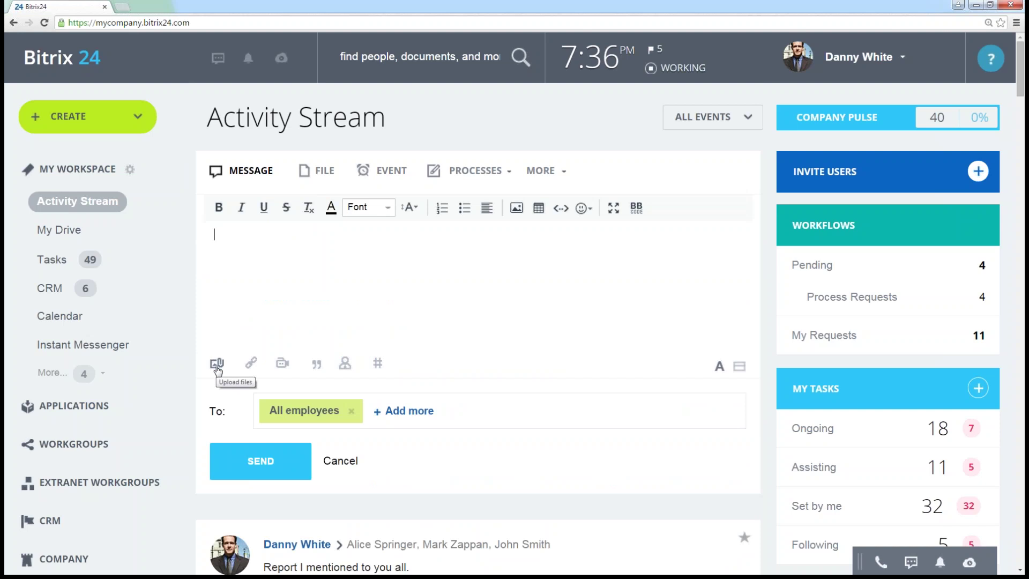
left_click(389, 171)
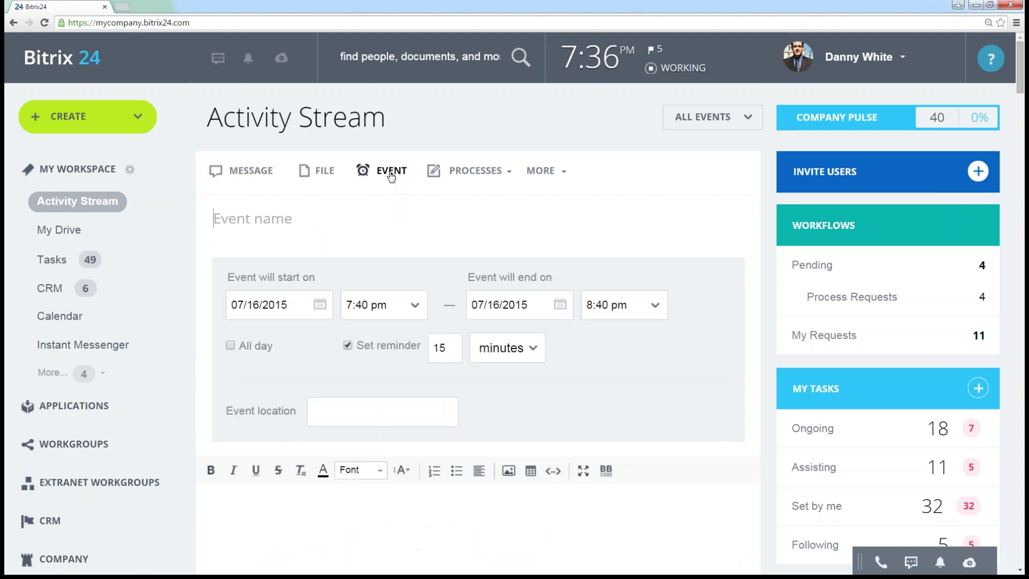
scroll(530, 408, "down", 1)
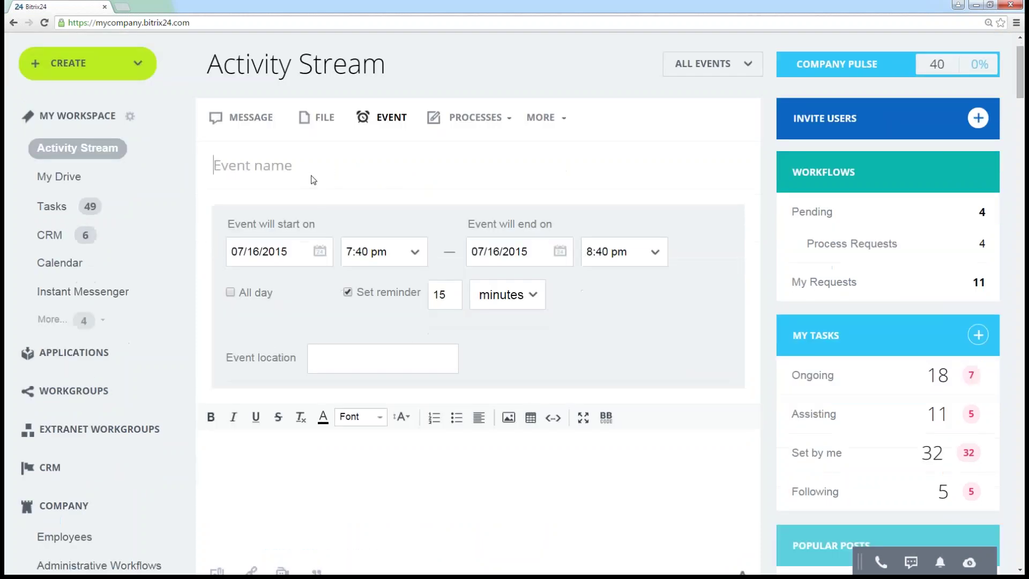
scroll(337, 217, "down", 2)
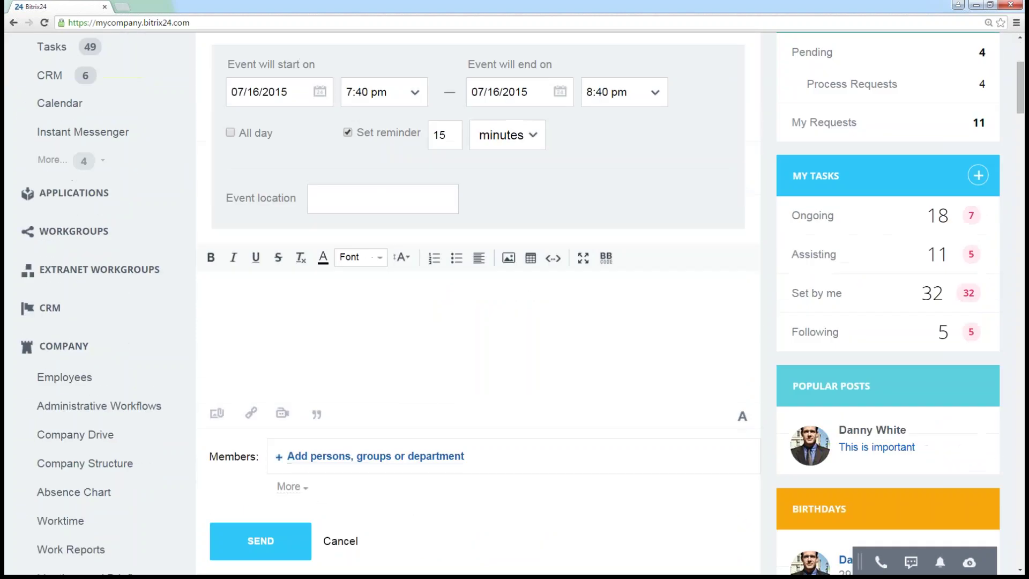
scroll(572, 391, "up", 4)
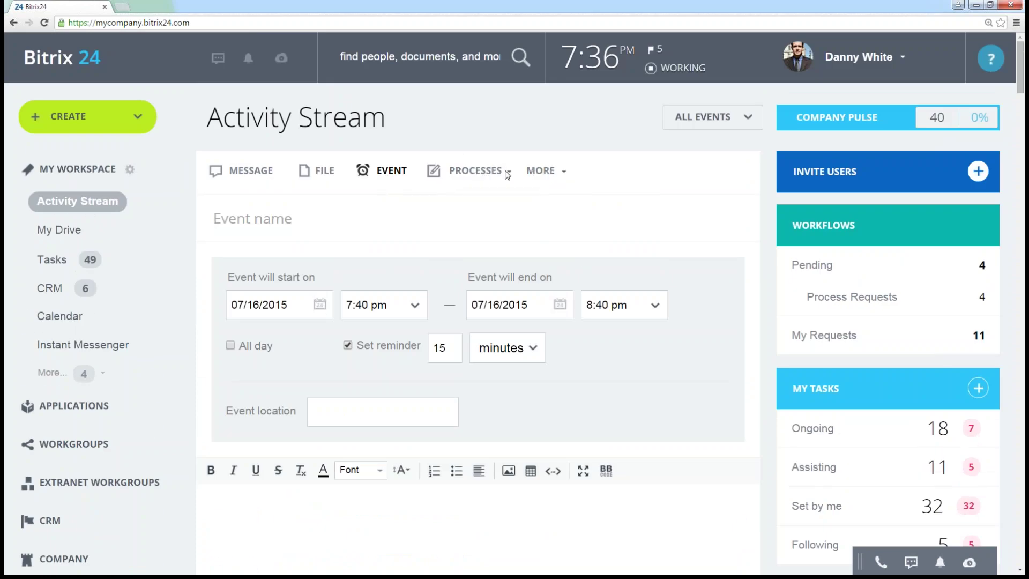
- Examine the appreciation post form, including its badge choices and the employees and departments available as recipients
left_click(557, 172)
left_click(543, 232)
scroll(547, 262, "down", 1)
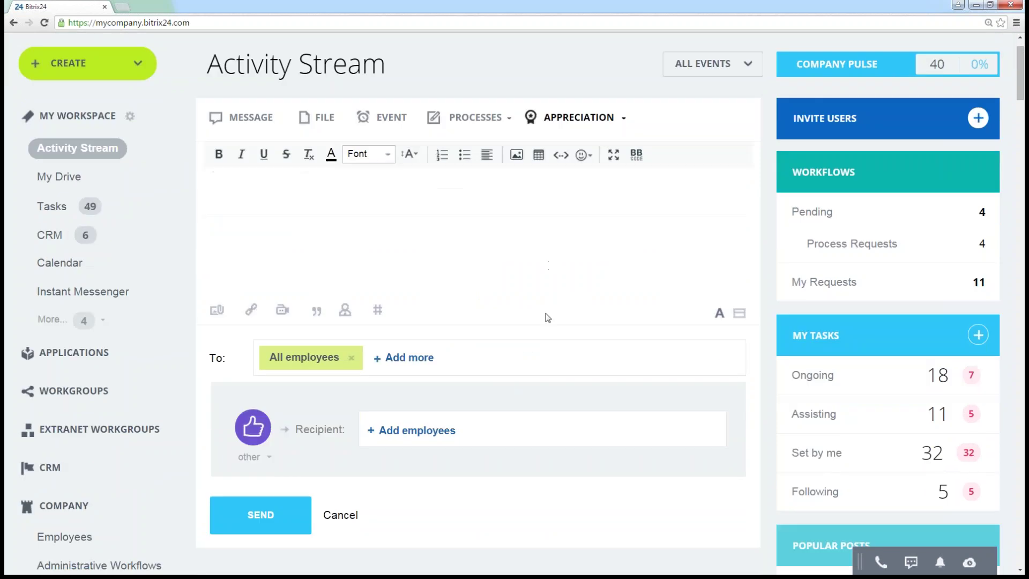
scroll(547, 323, "down", 1)
left_click(272, 404)
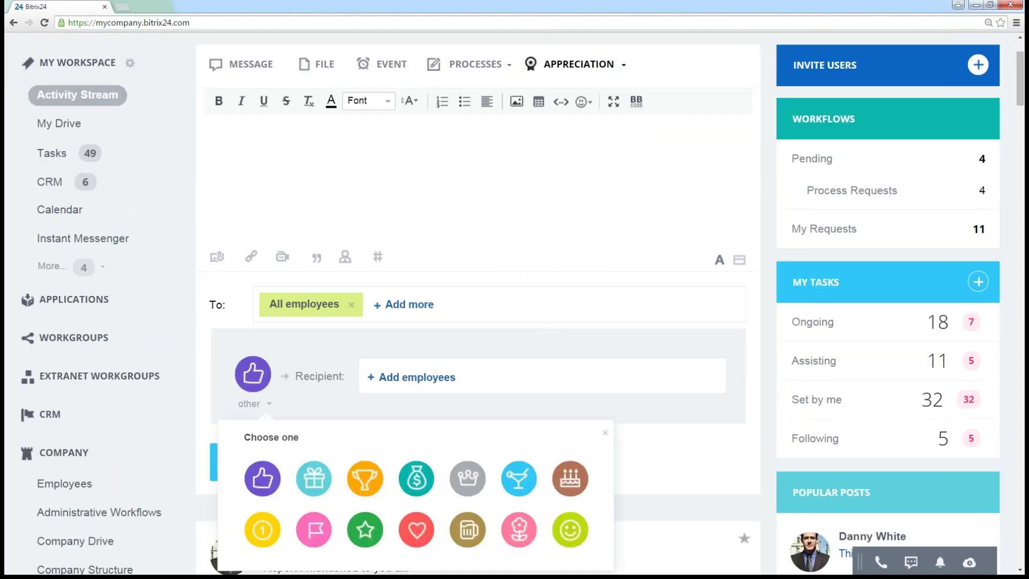
left_click(459, 387)
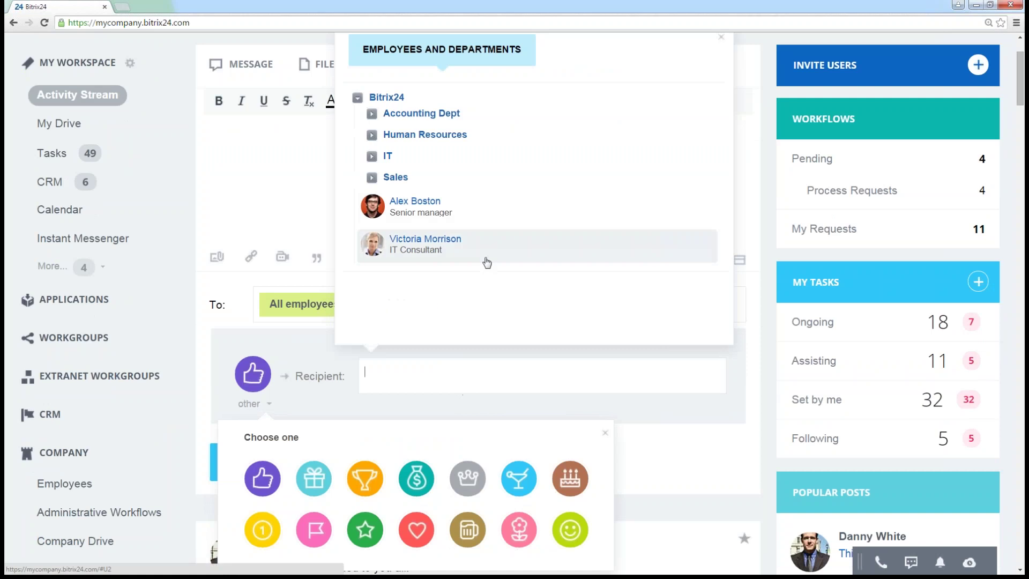
scroll(657, 199, "up", 1)
left_click(721, 91)
left_click(605, 484)
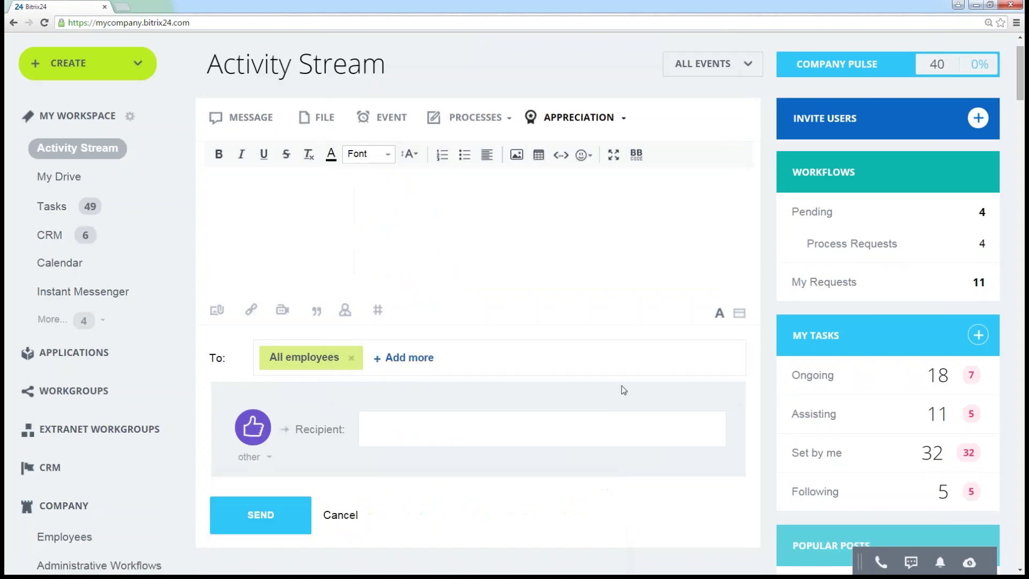
- Start an announcement and enter "Something important" as its text
left_click(611, 117)
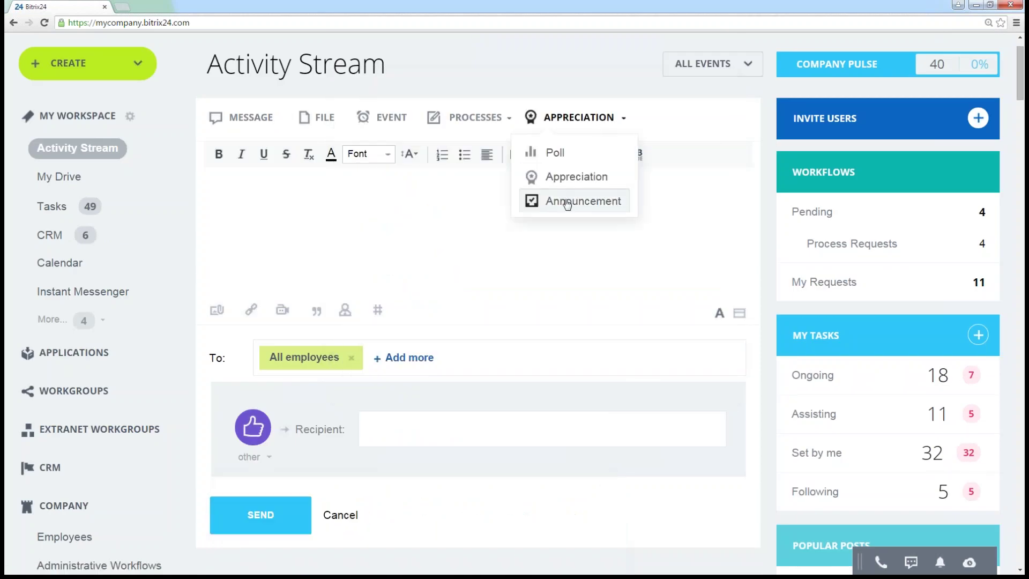
left_click(567, 201)
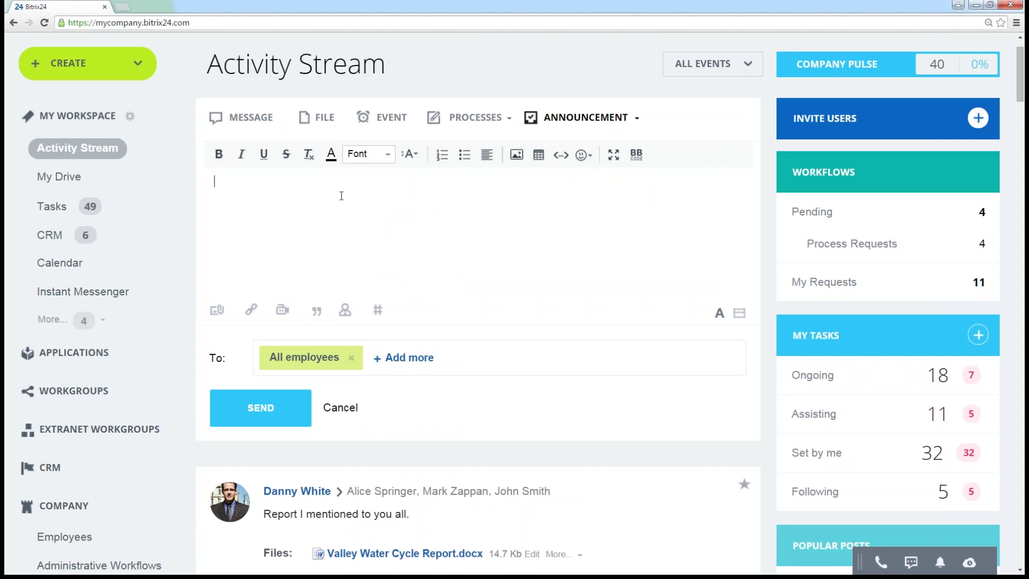
type("Something important")
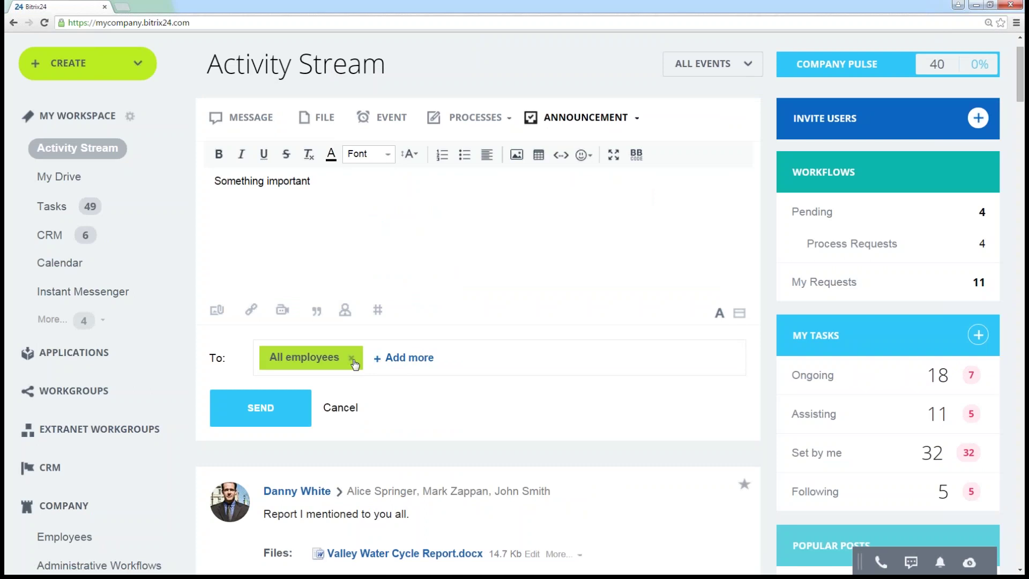
- Replace the all-employees recipient with two individual employees and the New company web site development workgroup
left_click(352, 358)
left_click(355, 360)
scroll(694, 261, "up", 1)
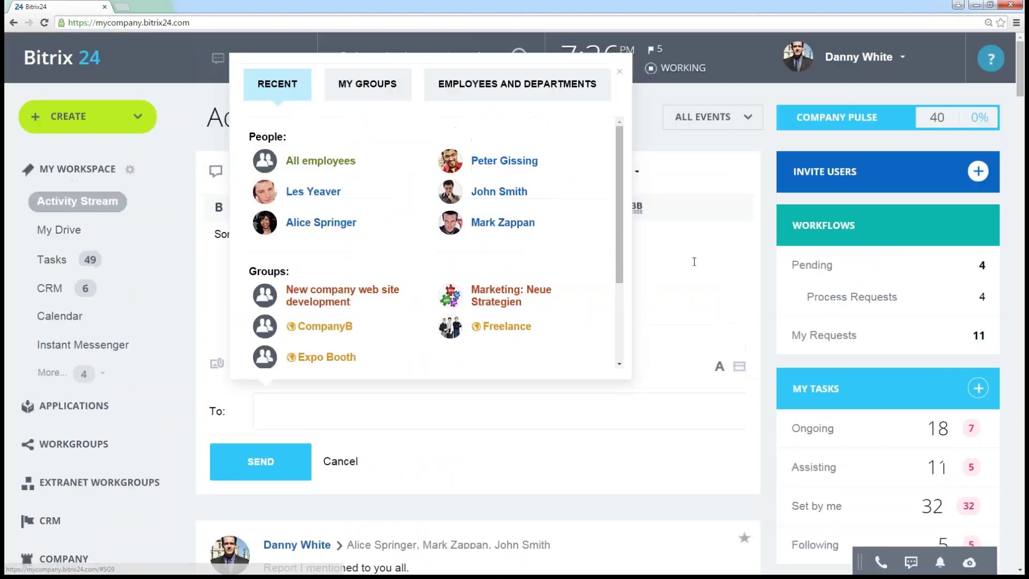
left_click(308, 197)
left_click(501, 225)
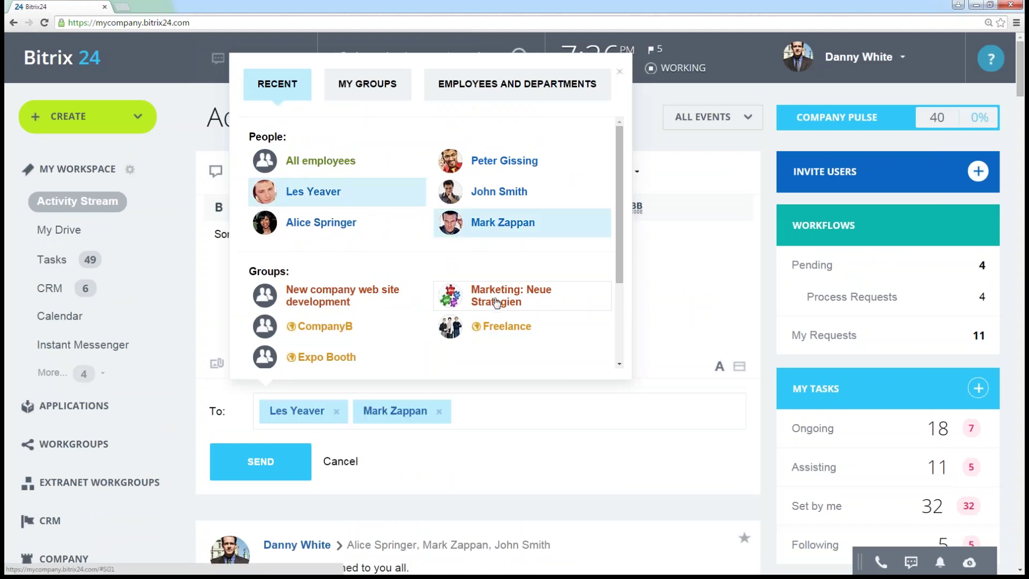
left_click(349, 305)
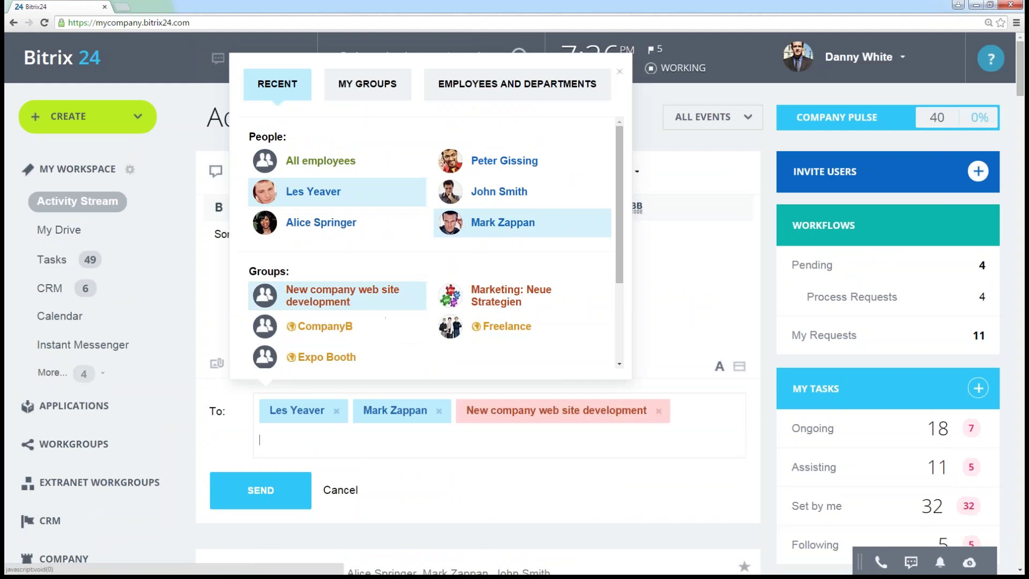
left_click(71, 458)
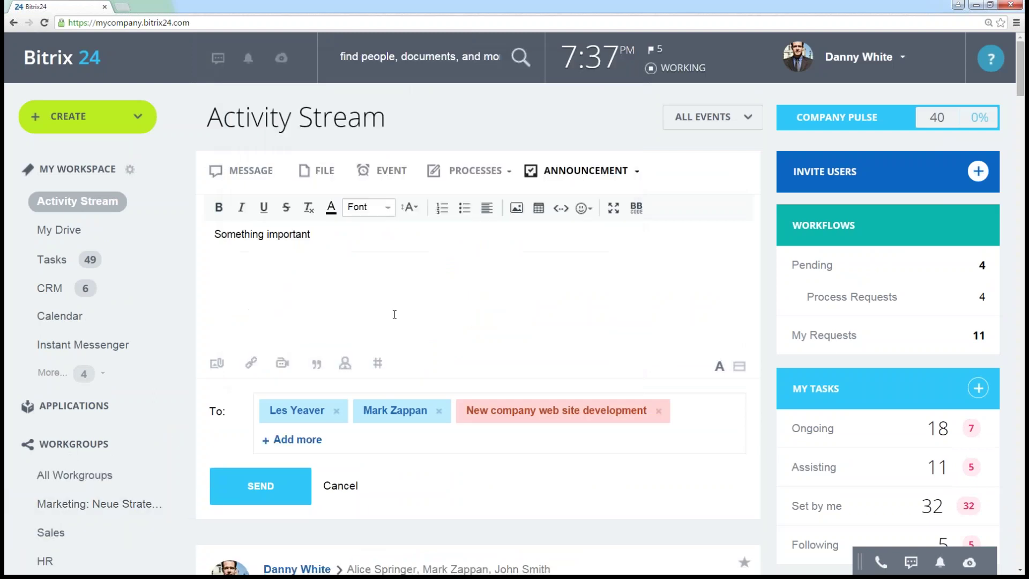
- Add all department and subdepartment employees of Human Resources to the announcement's recipients
left_click(416, 453)
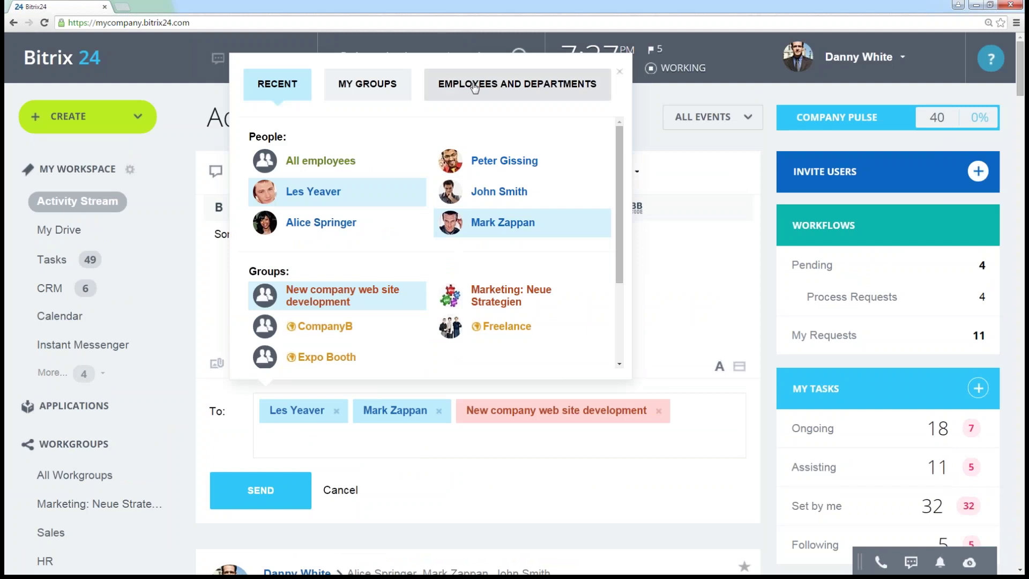
left_click(517, 84)
left_click(267, 171)
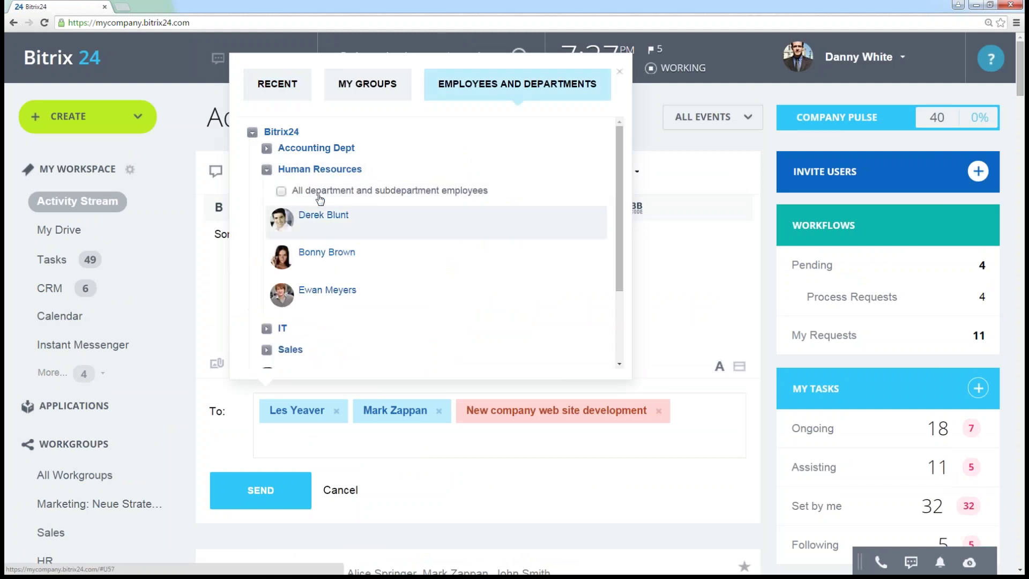
left_click(281, 192)
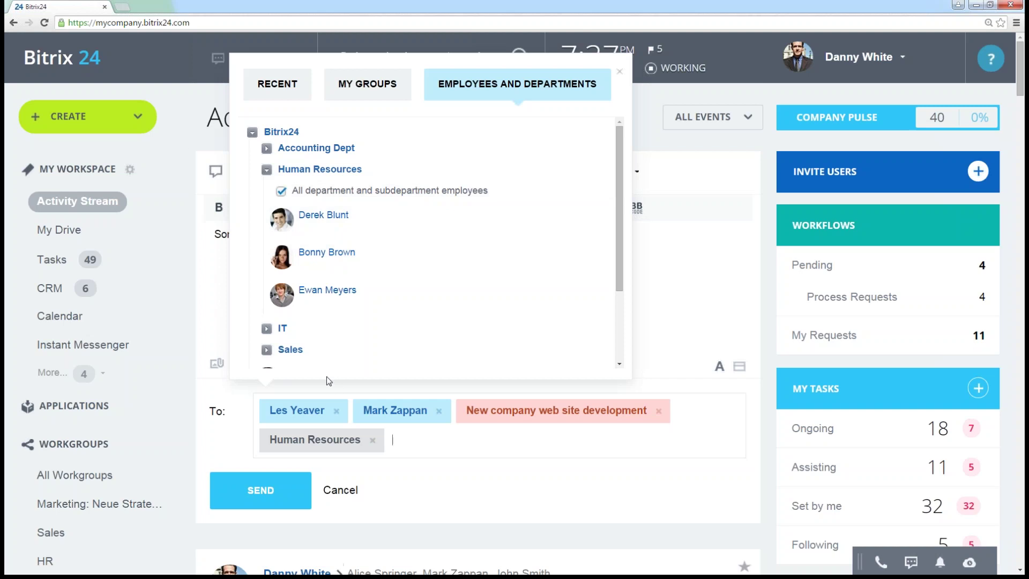
left_click(619, 72)
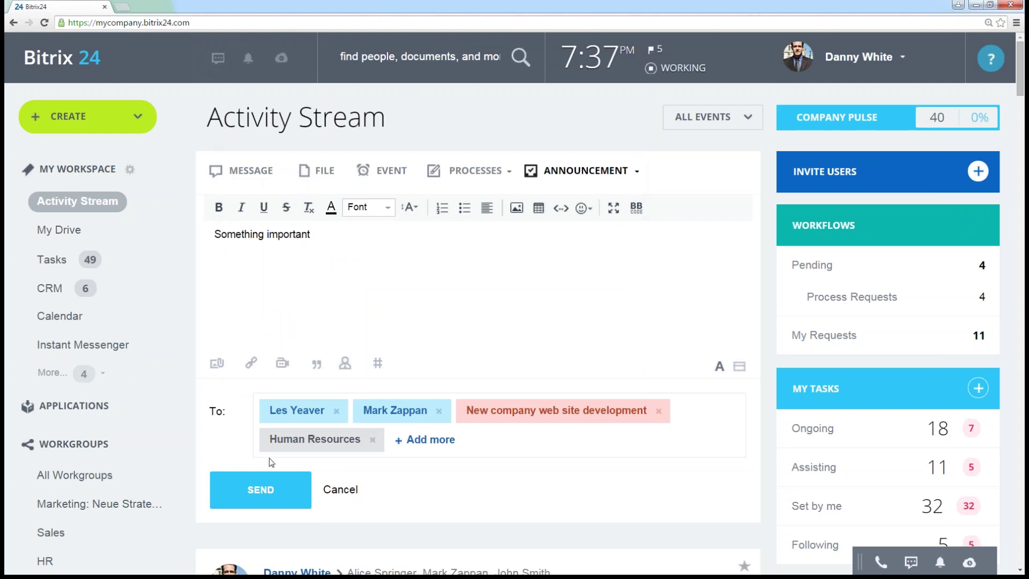
- Attach My Requests.docx to the announcement and remove the empty duplicate of the file
scroll(155, 468, "down", 5)
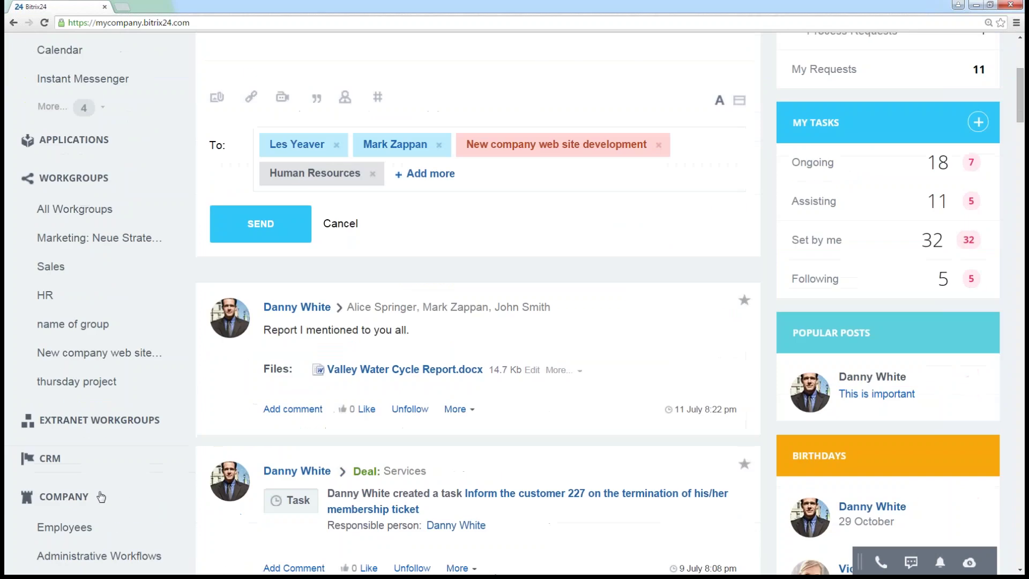
scroll(85, 536, "down", 1)
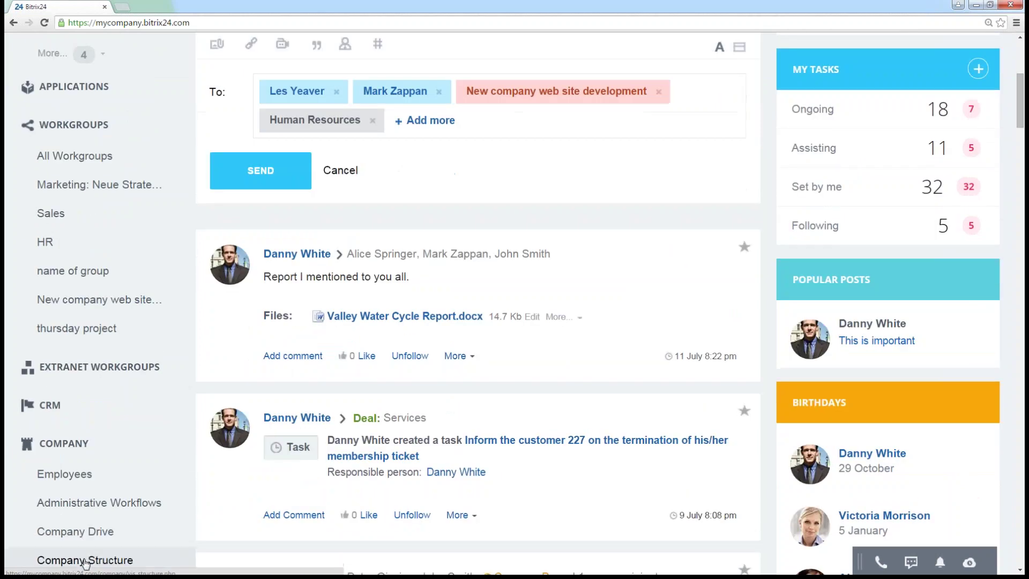
scroll(456, 255, "up", 6)
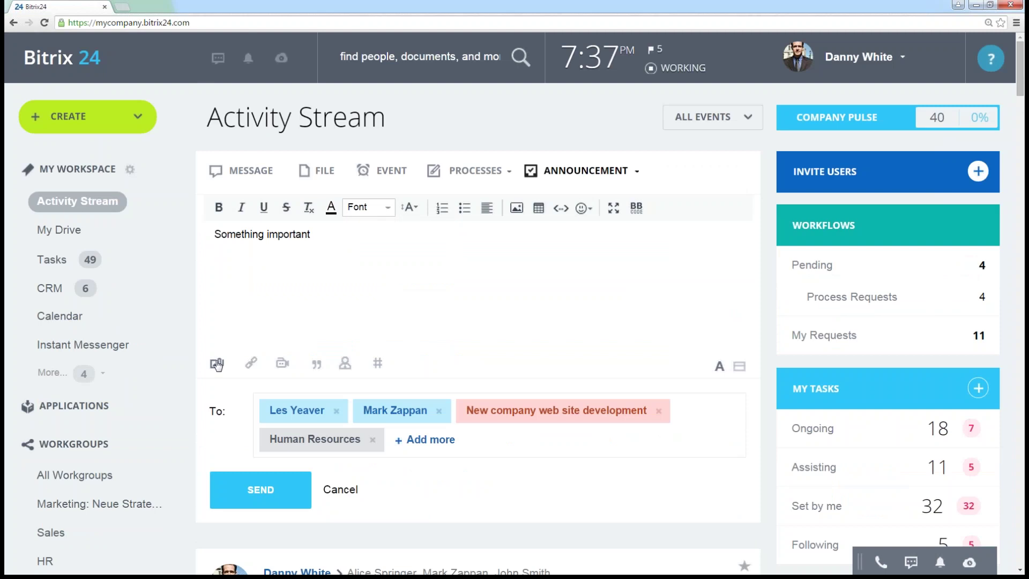
left_click(217, 364)
scroll(397, 323, "down", 1)
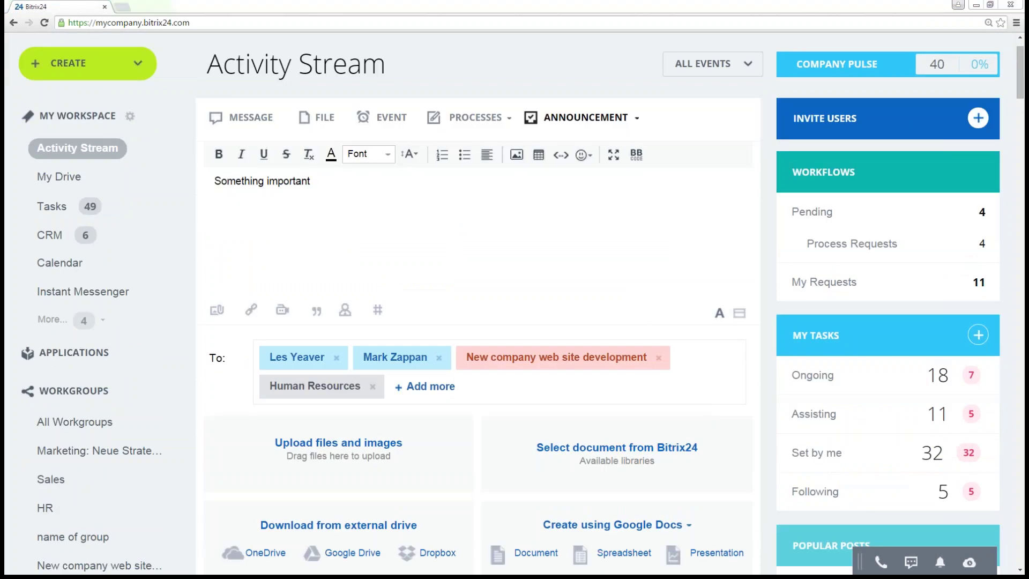
left_click_drag(940, 396, 400, 304)
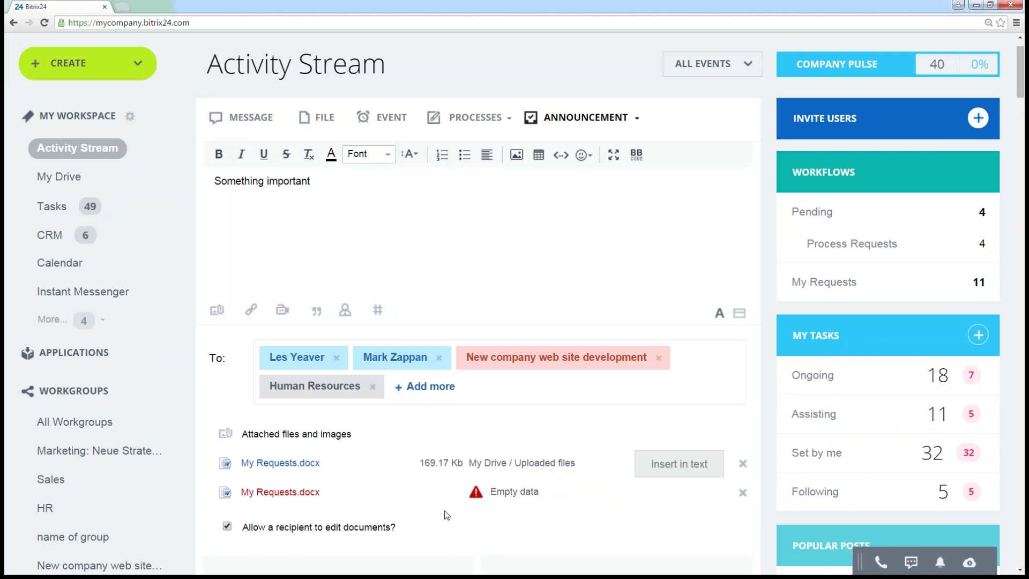
left_click(742, 492)
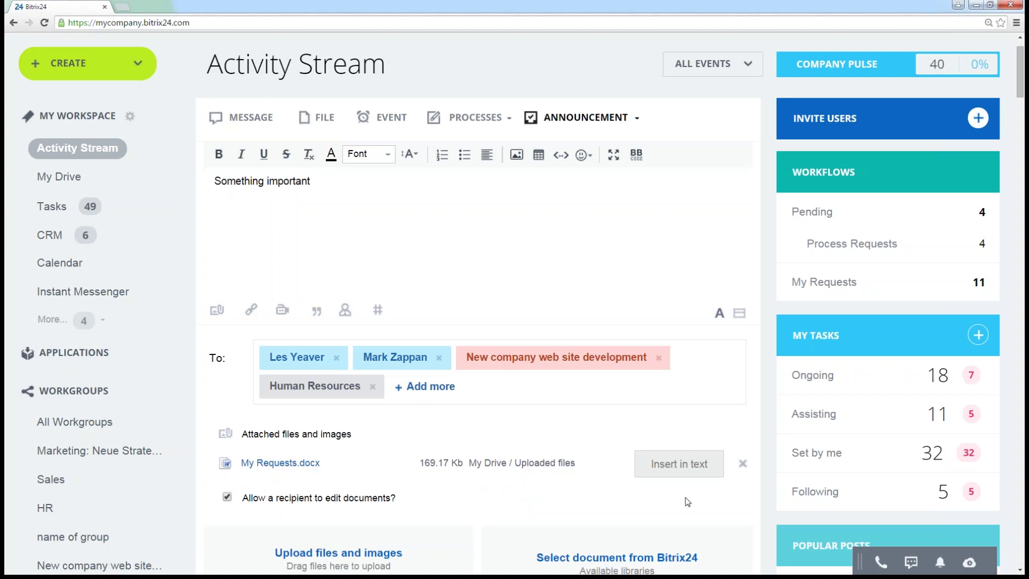
- View the form for embedding a YouTube or Vimeo video, without adding a video to the announcement
scroll(569, 479, "down", 1)
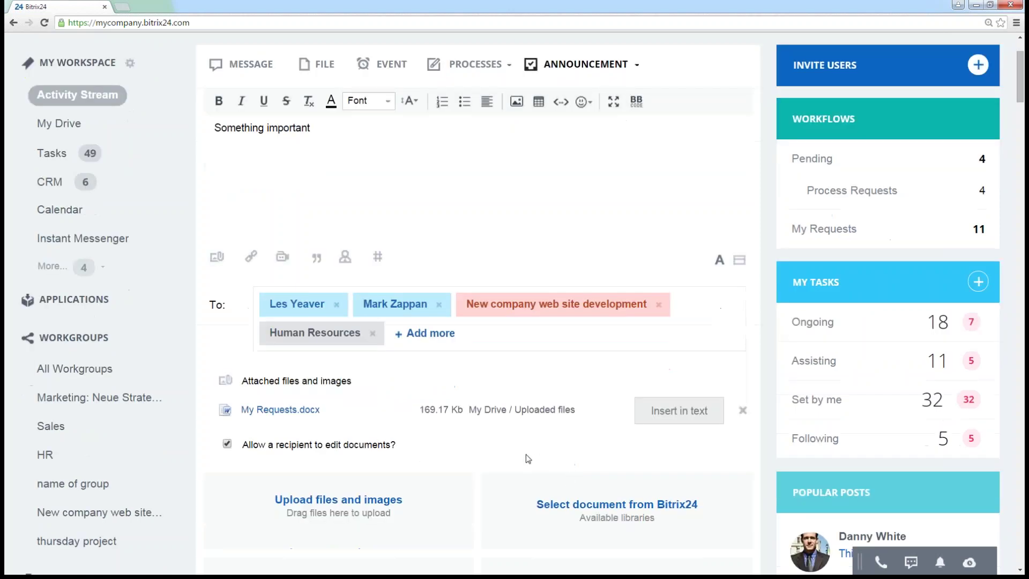
scroll(520, 458, "up", 1)
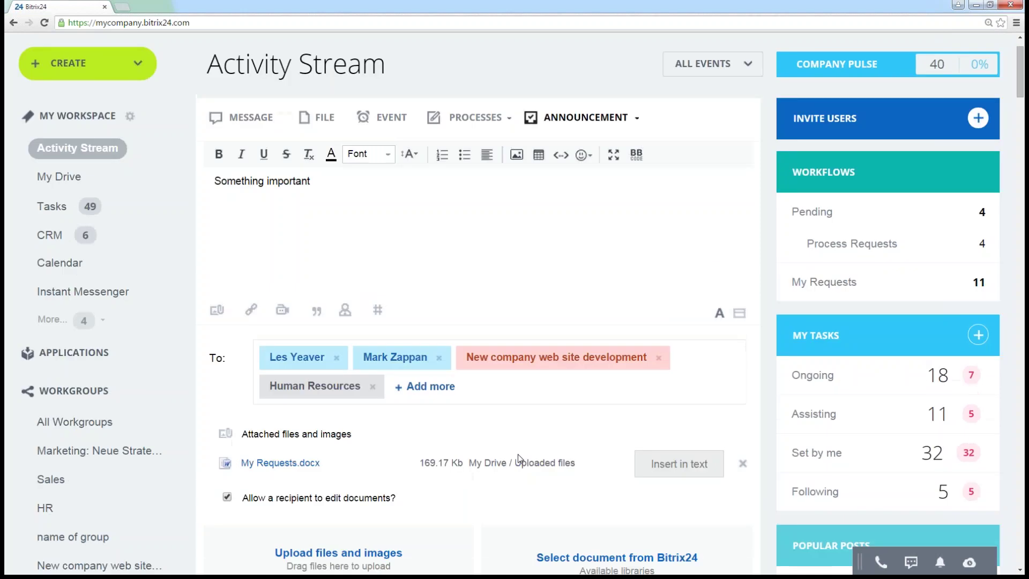
left_click(283, 311)
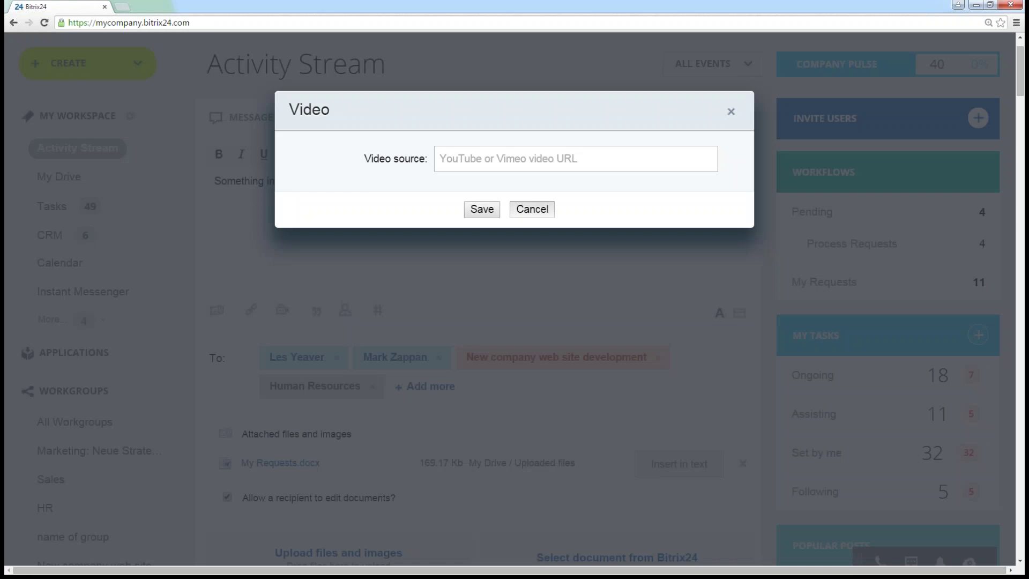
left_click(531, 210)
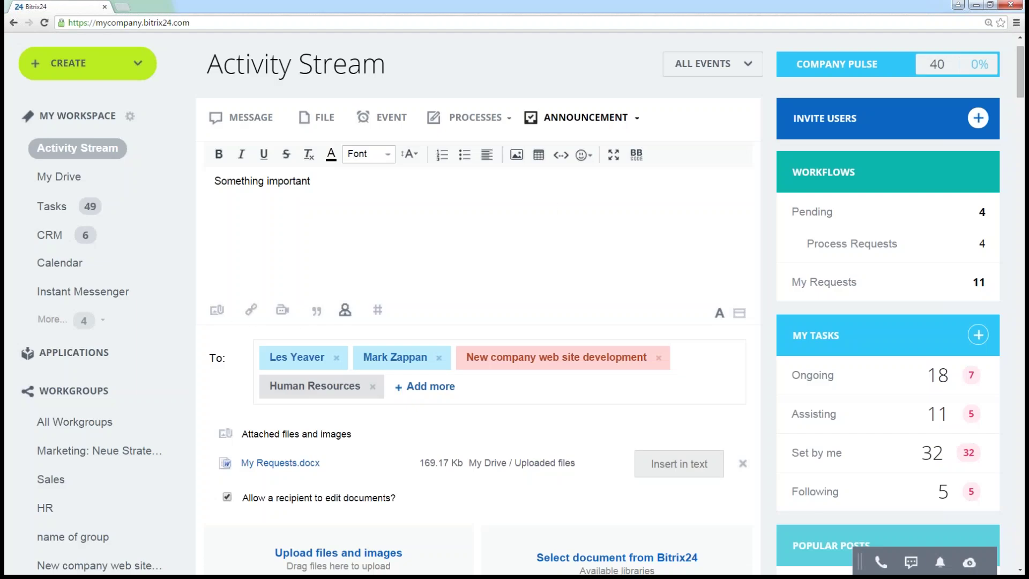
- Send the announcement and mark it as read in the Activity Stream
scroll(386, 365, "down", 4)
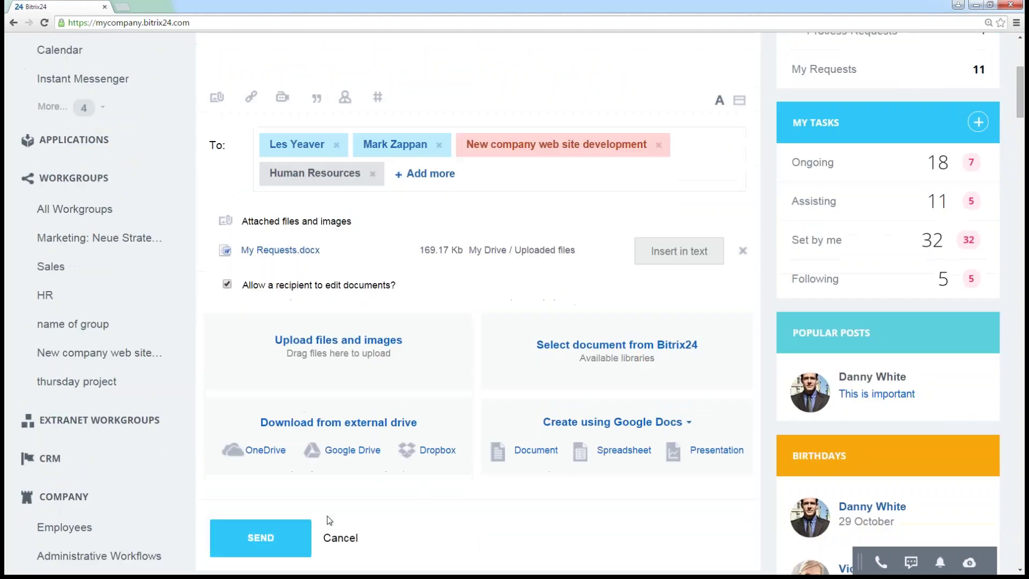
left_click(252, 545)
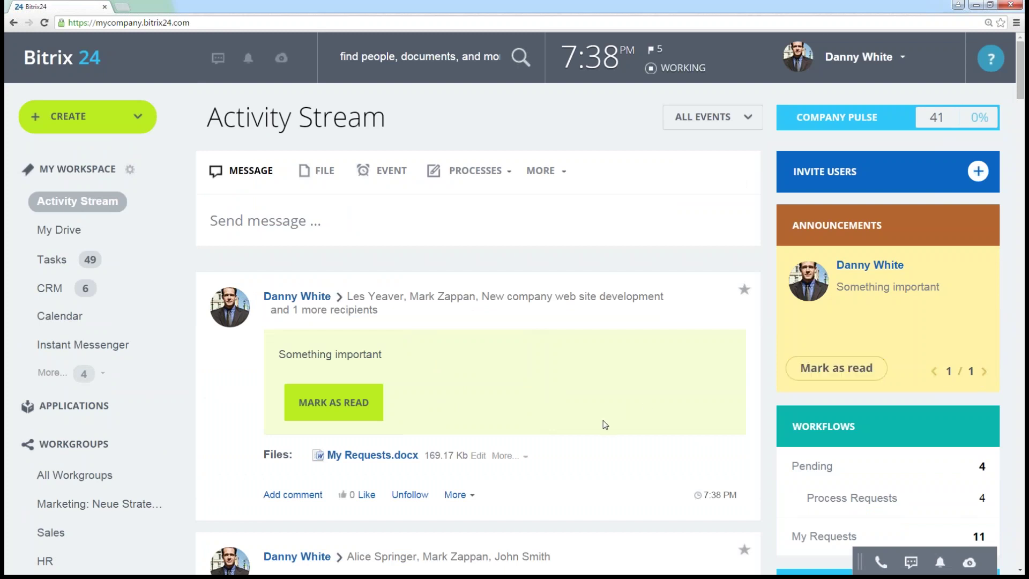
left_click(347, 410)
- Check who has read the announcement and preview its attached My Requests.docx file
mouse_move(447, 405)
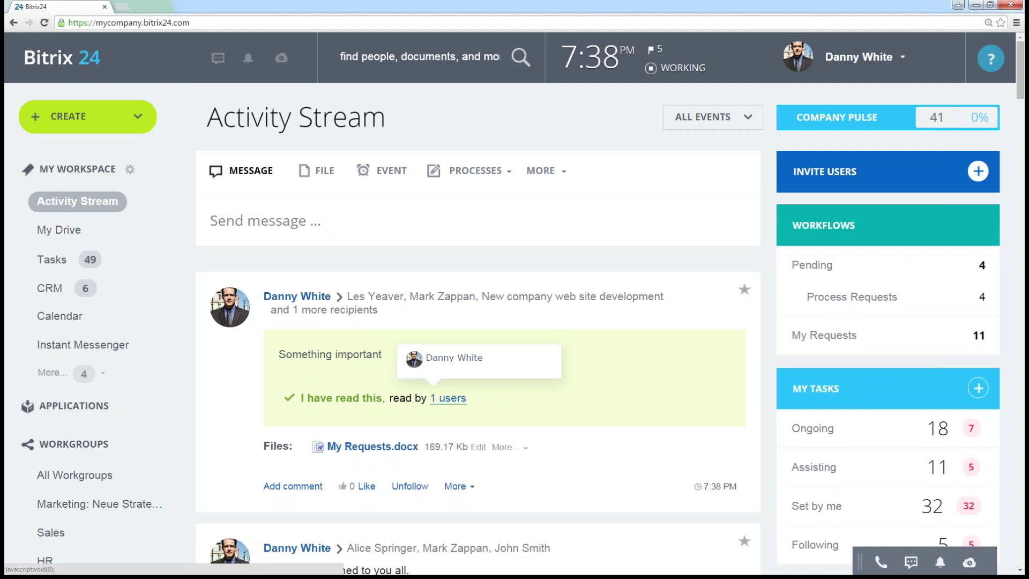
scroll(563, 402, "down", 1)
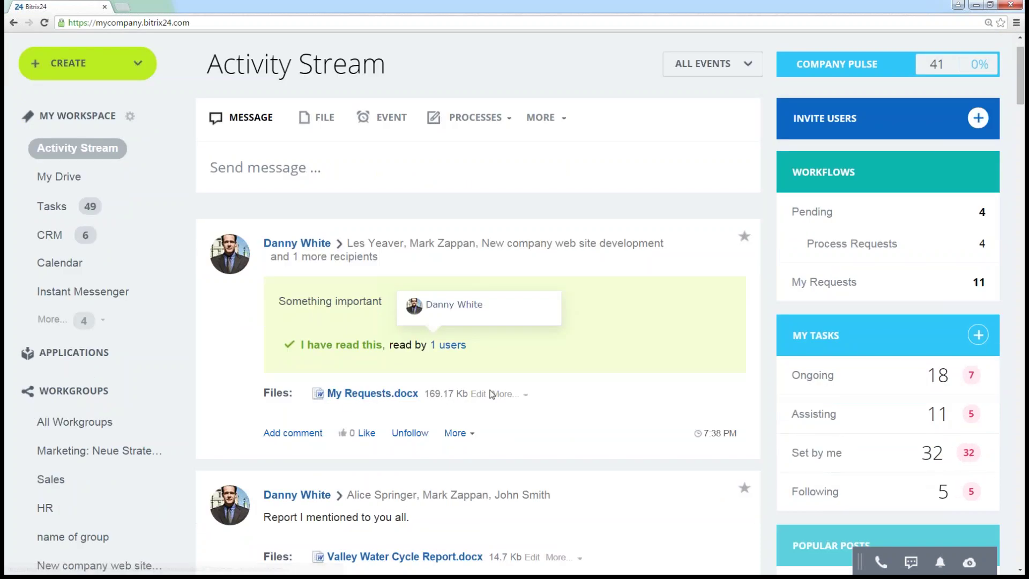
left_click(366, 229)
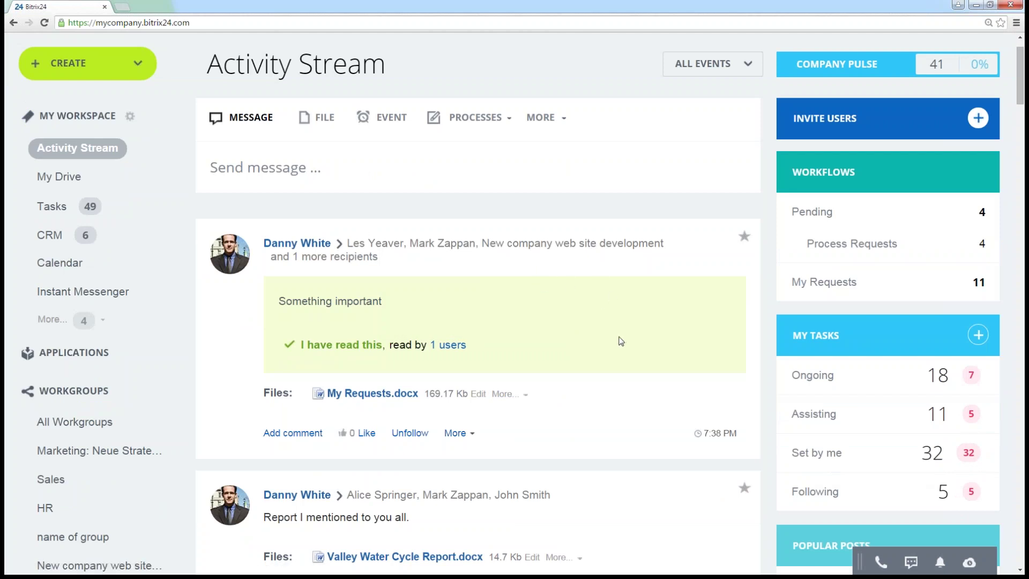
scroll(400, 464, "up", 1)
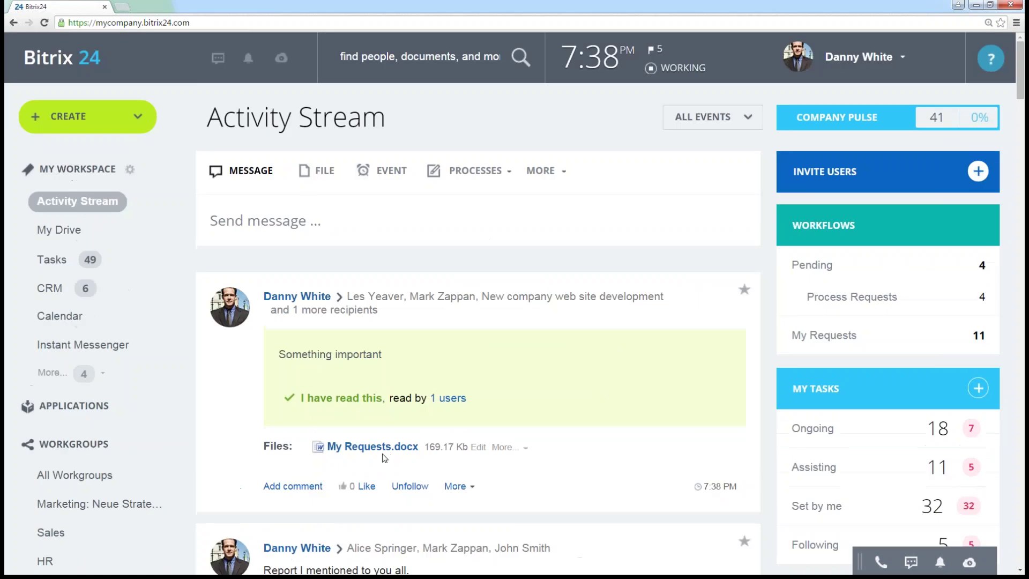
left_click(367, 451)
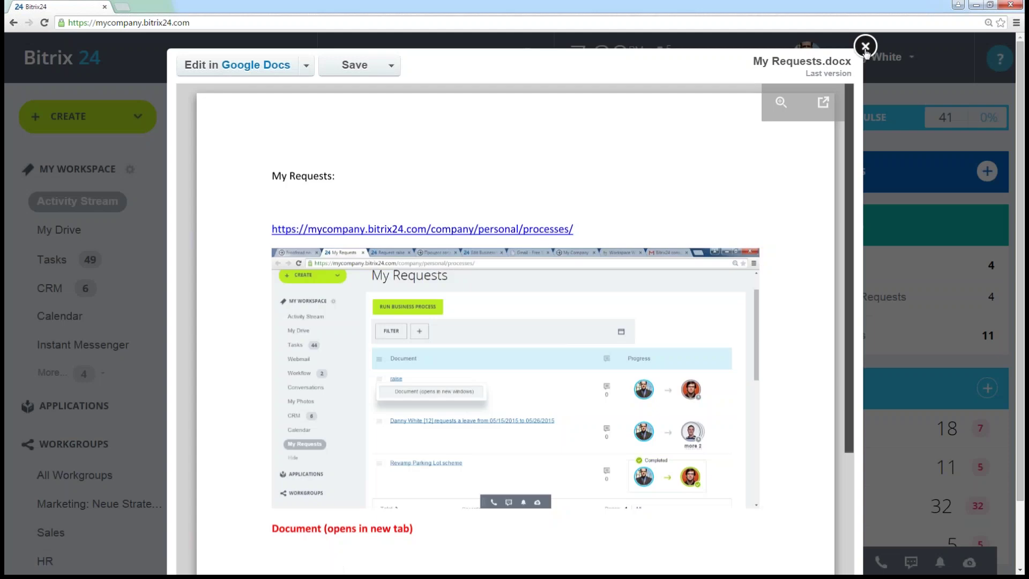
left_click(864, 46)
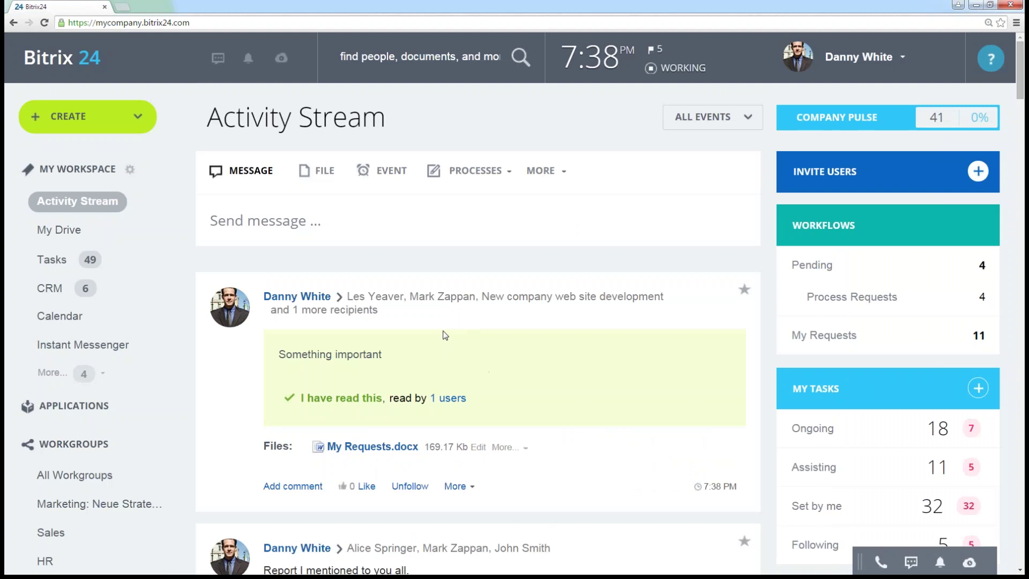
- Open the task list and view the creator filter choices for ongoing tasks, leaving the filter at All
left_click(54, 262)
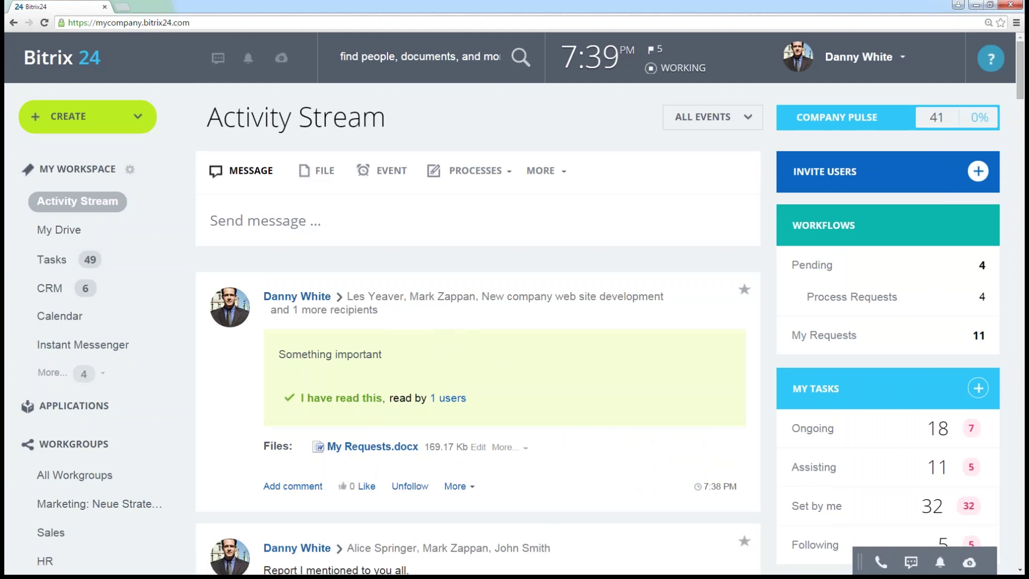
left_click(45, 263)
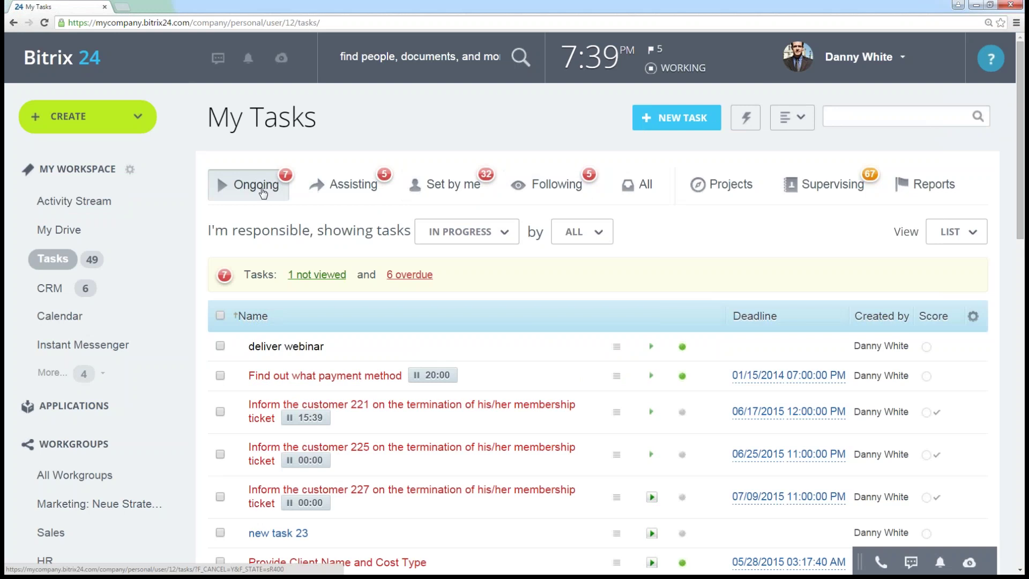
left_click_drag(202, 235, 412, 236)
left_click(389, 236)
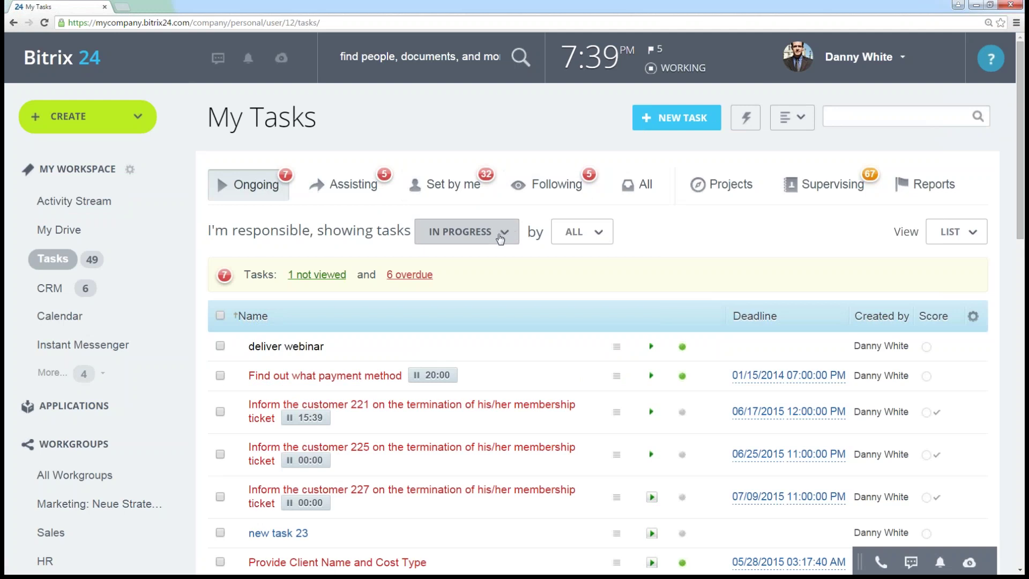
left_click(595, 240)
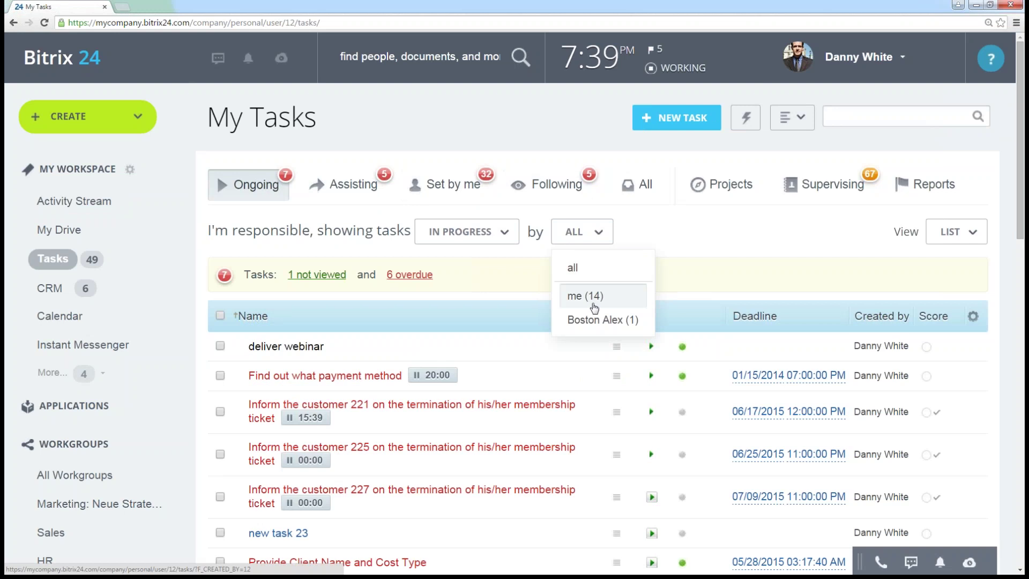
left_click(706, 270)
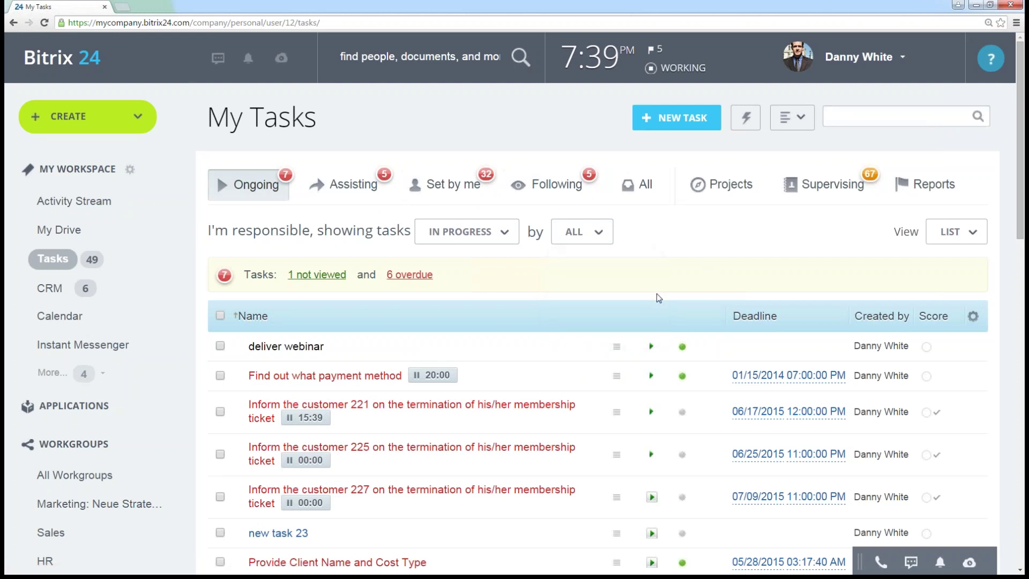
- Examine the ongoing tasks with their deadlines and creators, and view the status filter choices without applying another one
scroll(614, 256, "down", 3)
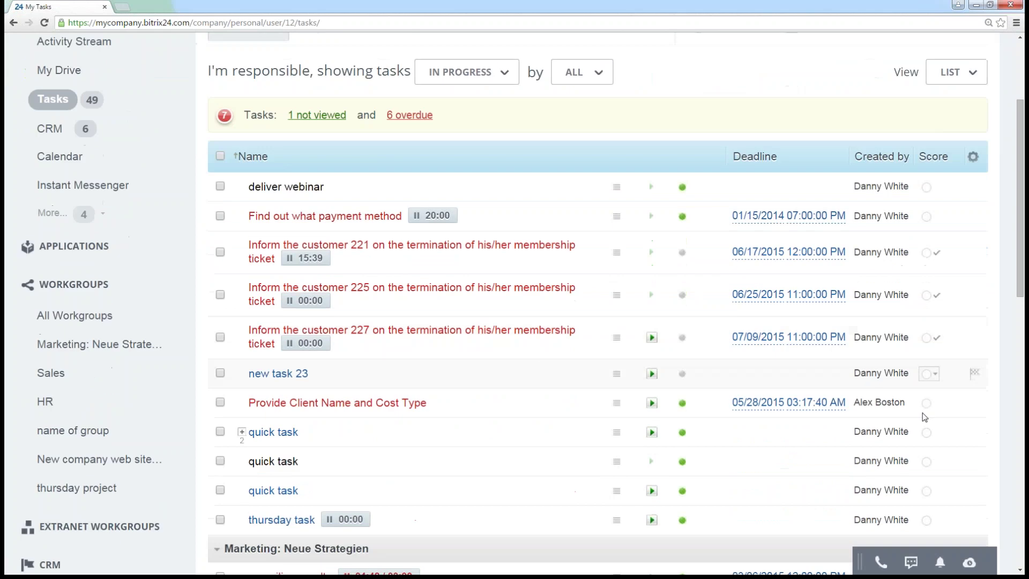
scroll(658, 236, "up", 3)
left_click(451, 241)
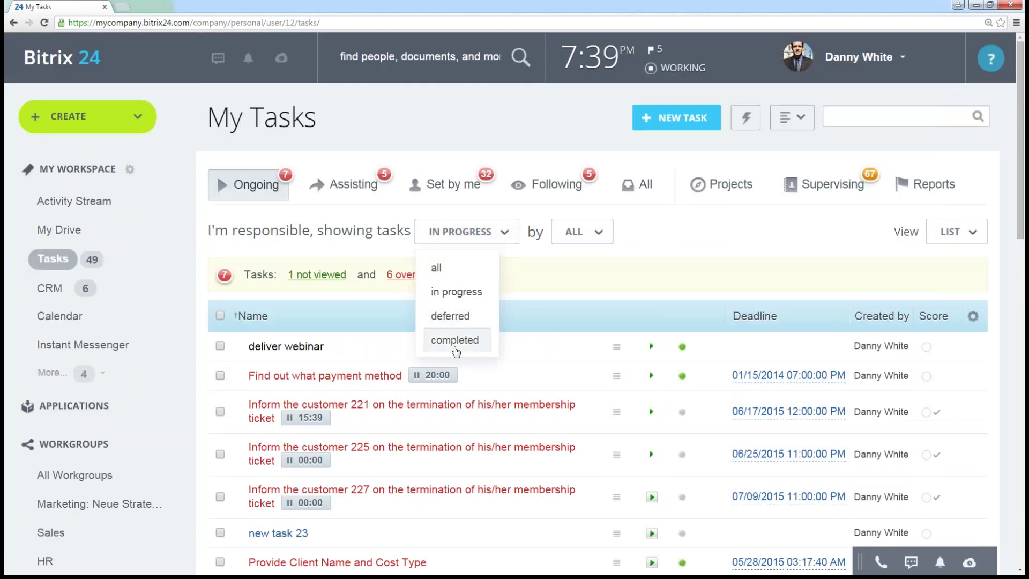
left_click(525, 272)
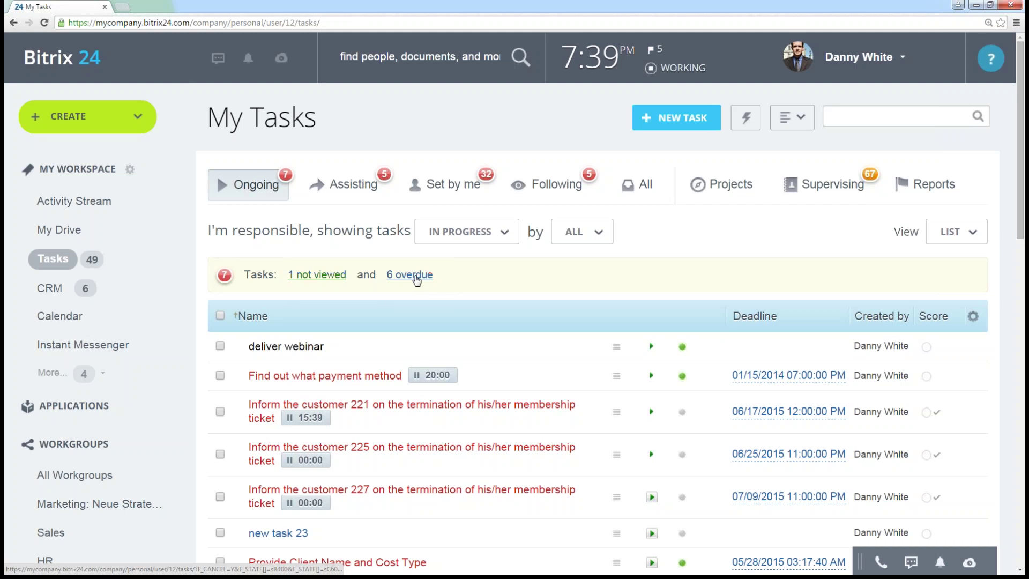
scroll(525, 288, "down", 1)
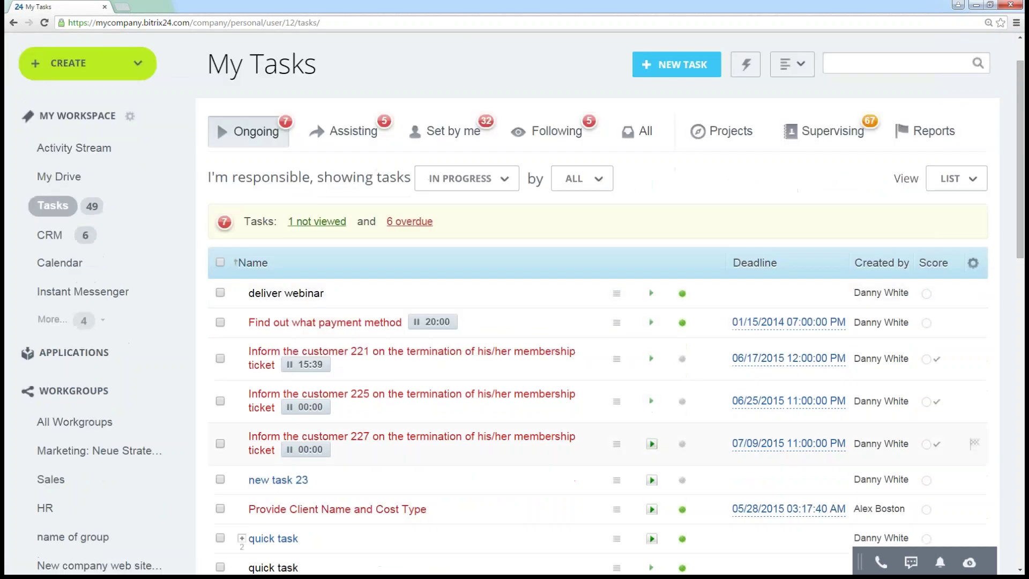
- Examine the whole ongoing task list, including the tasks grouped under Marketing: Neue Strategien, Sales, Client company and HR
scroll(575, 360, "up", 1)
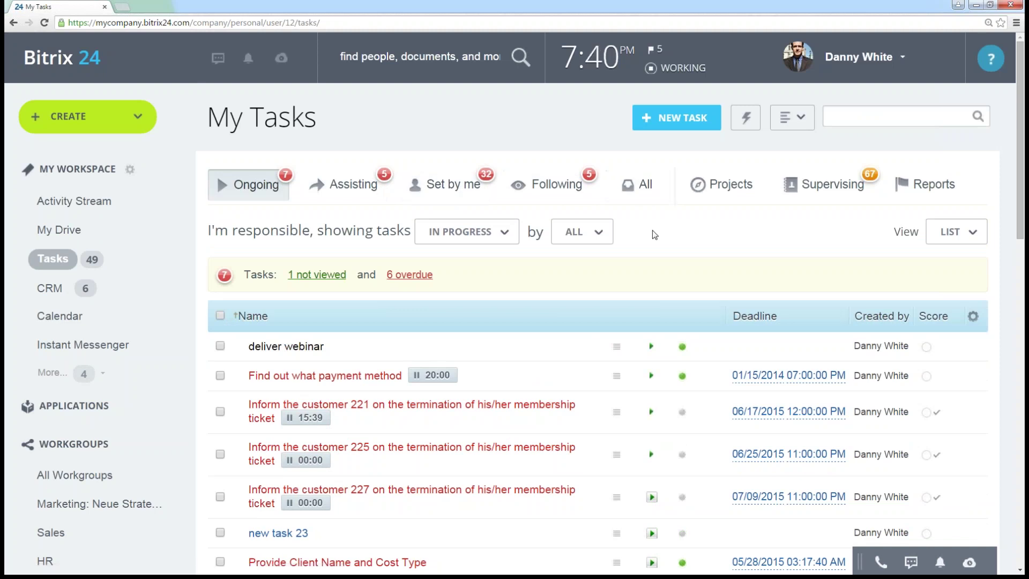
scroll(650, 229, "down", 1)
scroll(562, 316, "down", 2)
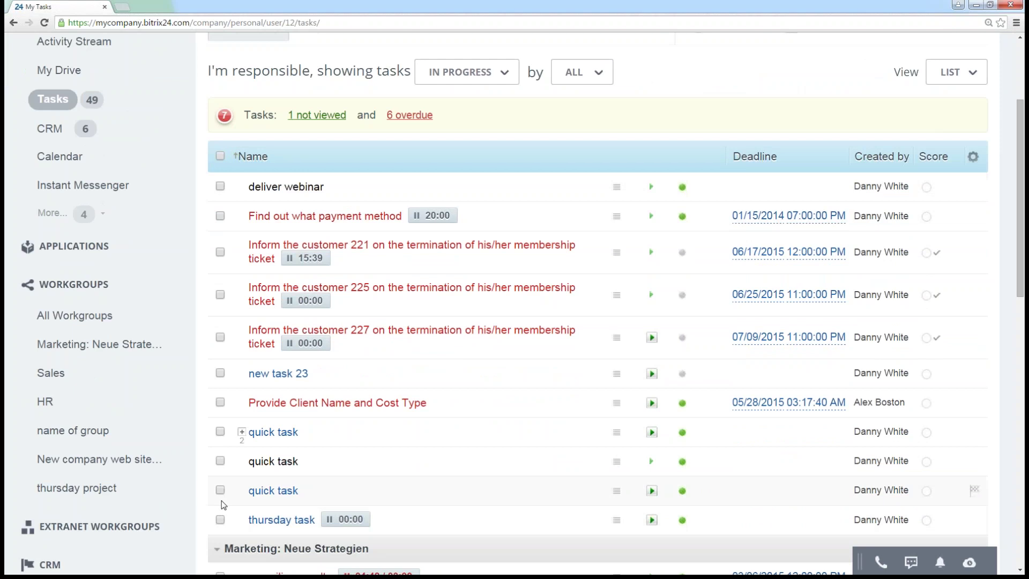
scroll(223, 504, "down", 1)
scroll(223, 503, "down", 5)
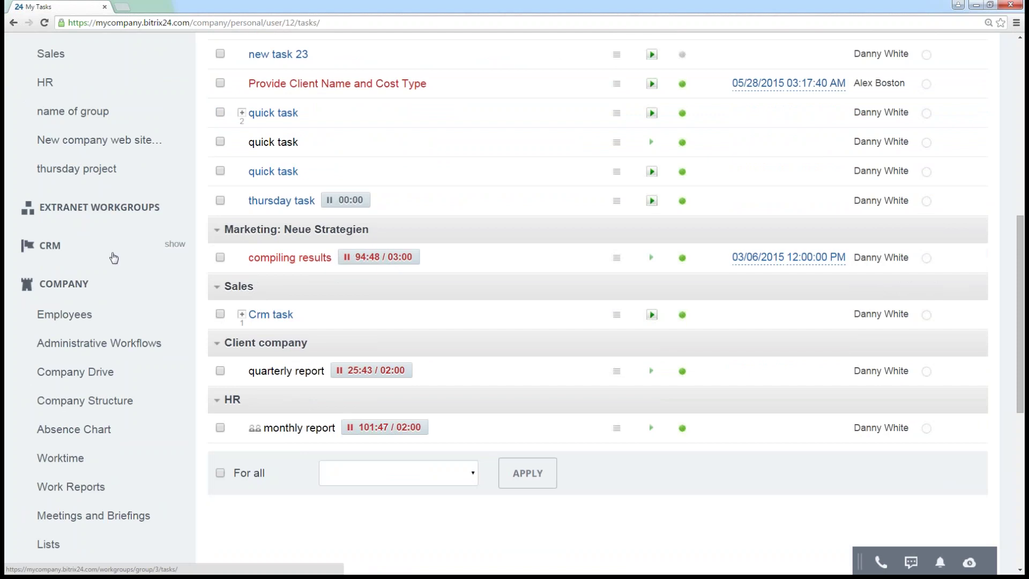
scroll(79, 113, "up", 1)
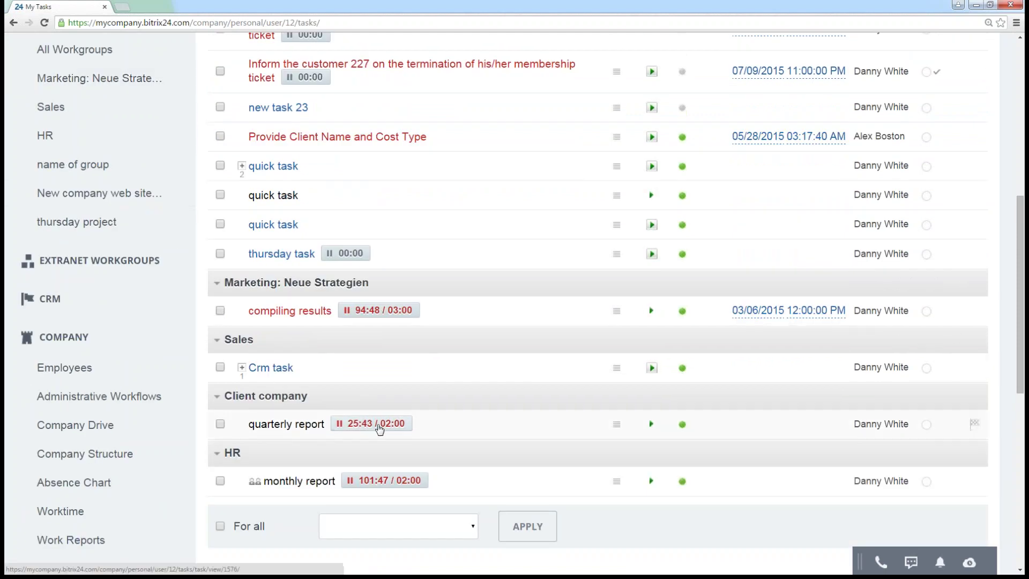
scroll(813, 405, "up", 5)
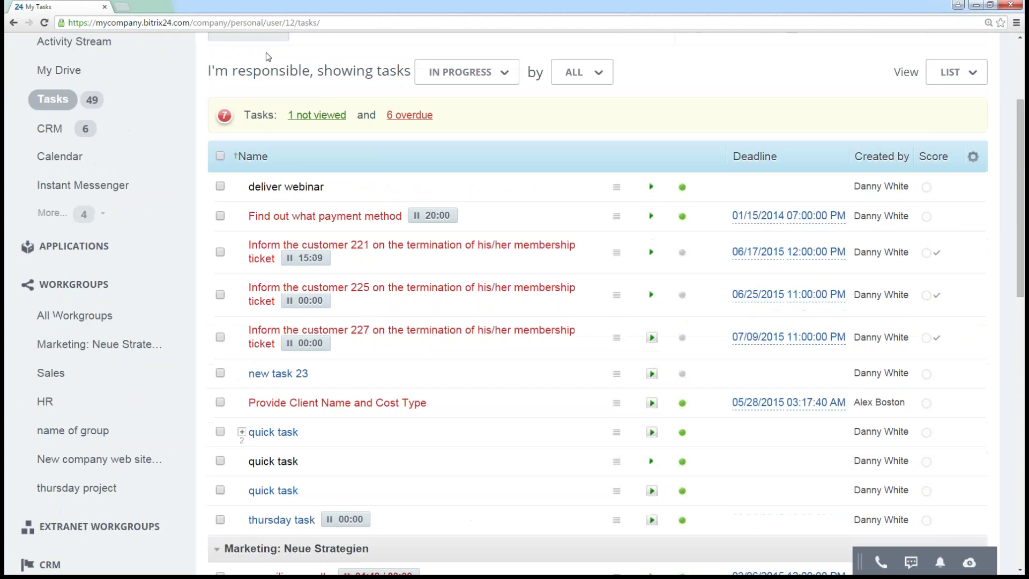
scroll(424, 474, "down", 3)
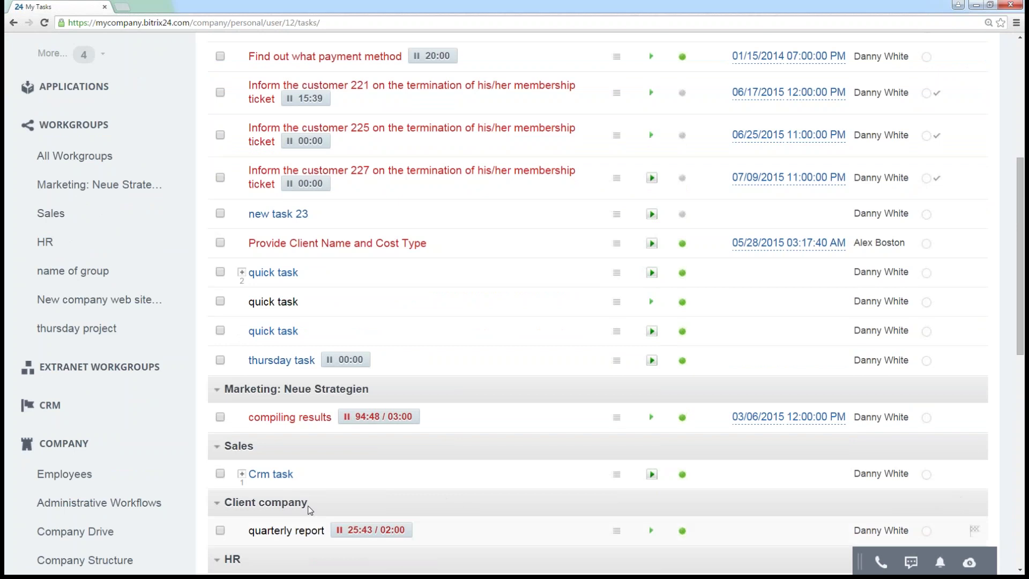
scroll(303, 461, "down", 1)
scroll(300, 447, "down", 1)
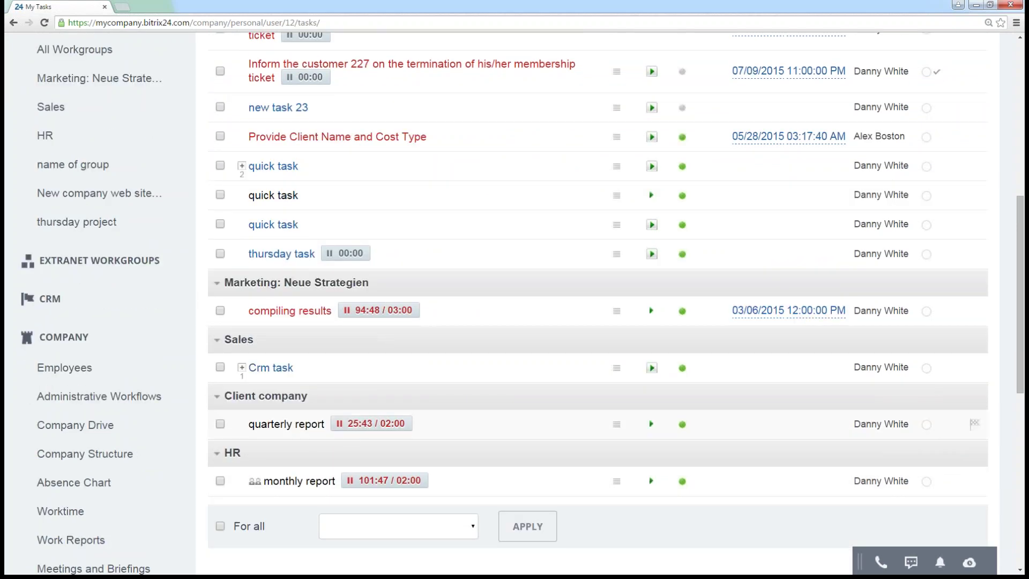
- View the group actions available for the listed tasks and the individual actions for the customer 225 task without applying any
left_click(443, 530)
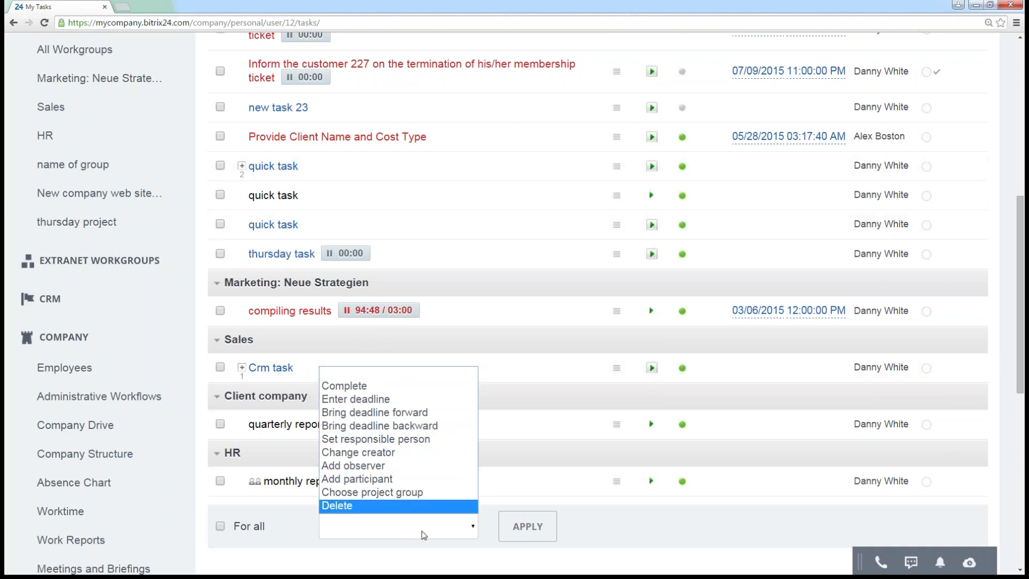
left_click(625, 538)
scroll(611, 528, "up", 4)
left_click(618, 242)
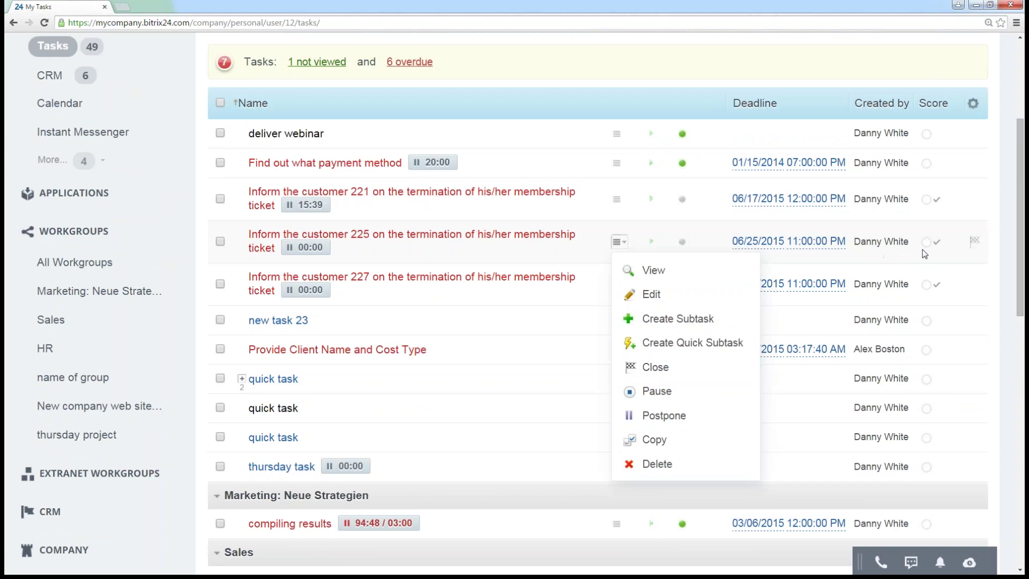
left_click(792, 61)
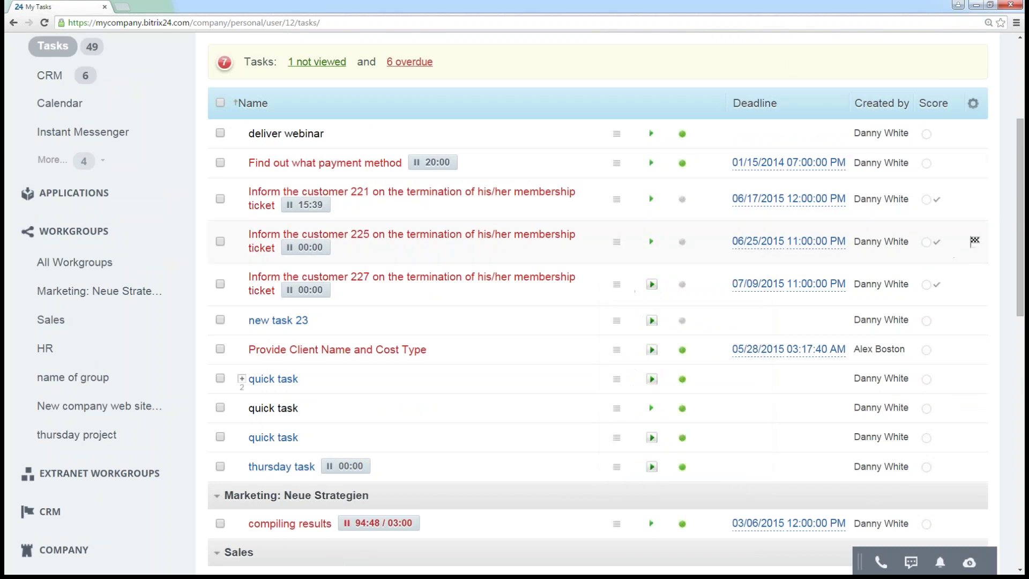
- Mark the customer 225 and customer 221 membership ticket tasks as completed directly in the ongoing task list
left_click(974, 241)
left_click(974, 198)
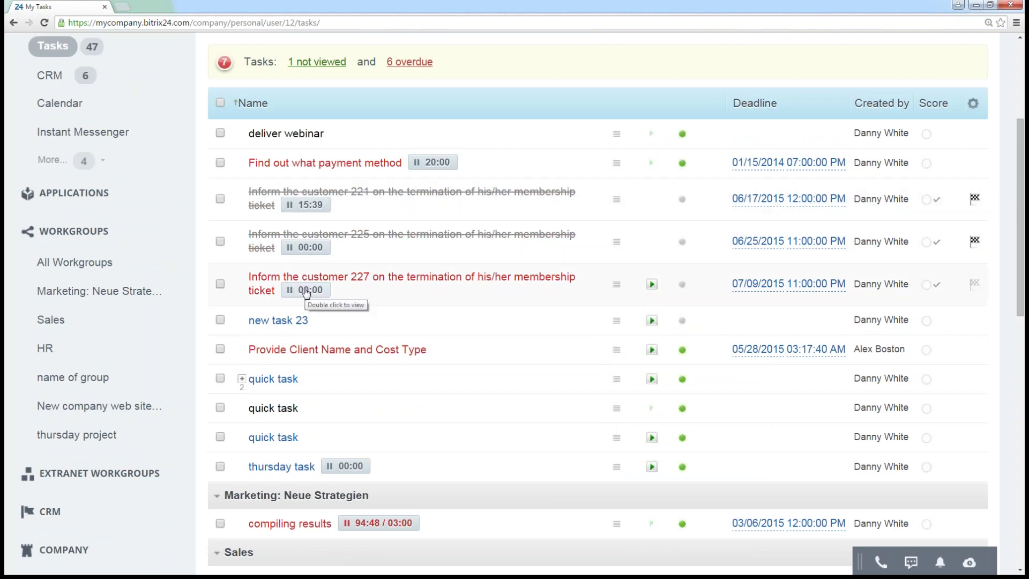
- Start the time tracker on the customer 227 task and switch it to the "Find out what payment method" task
scroll(429, 293, "up", 4)
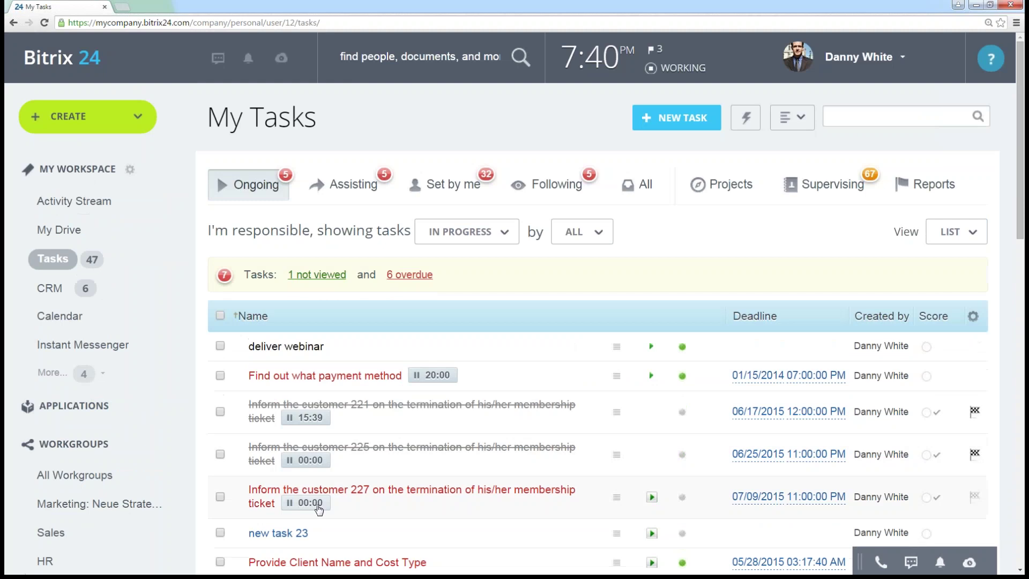
left_click(319, 508)
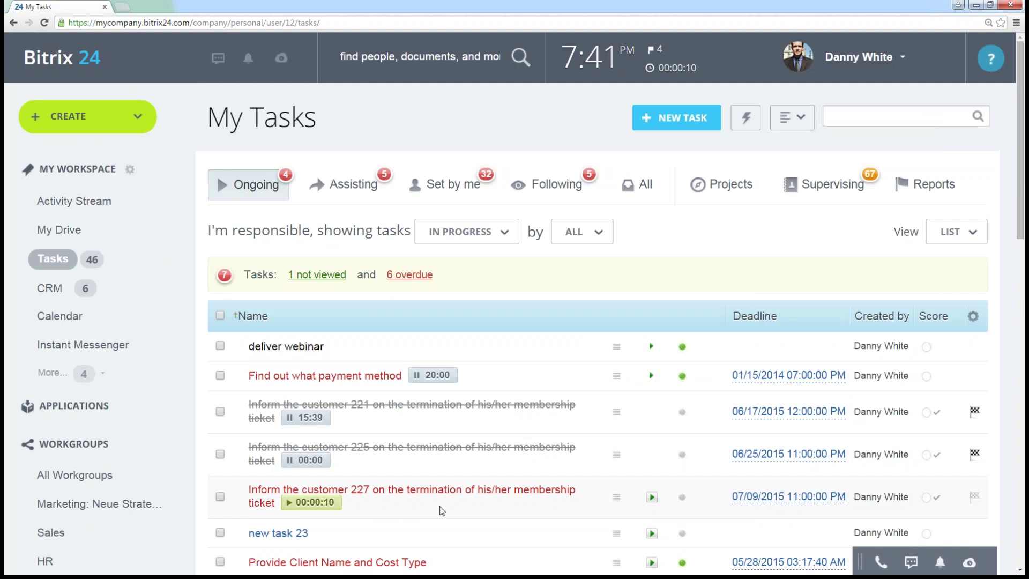
left_click(444, 374)
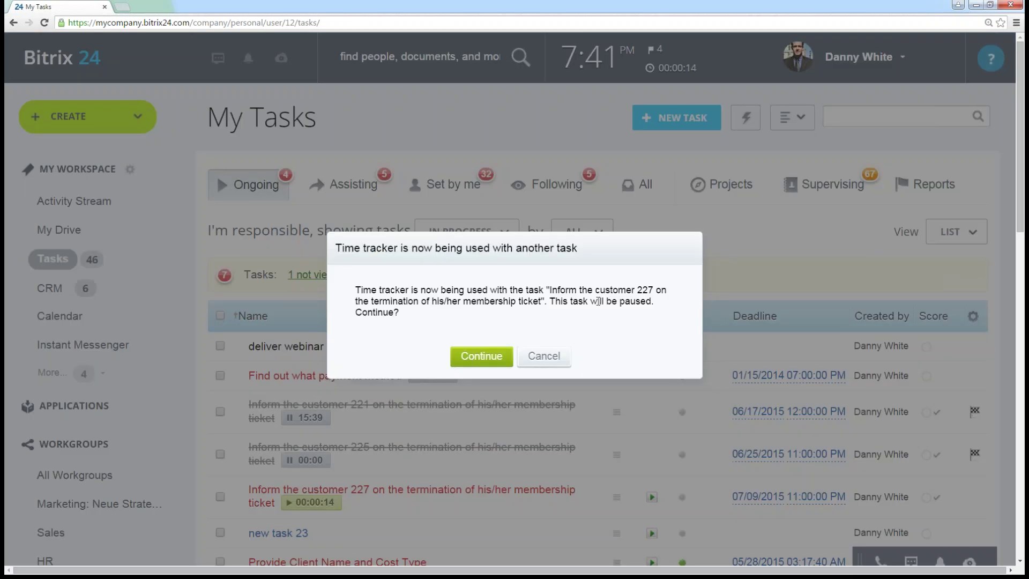
left_click(501, 349)
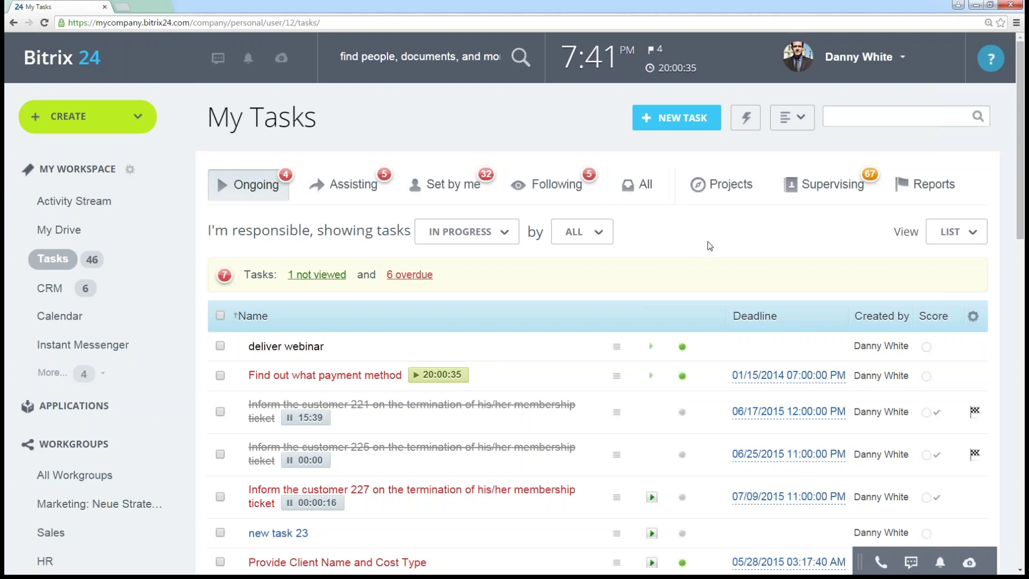
- Switch to all tasks and view the search fields of the extended task filter
left_click(647, 194)
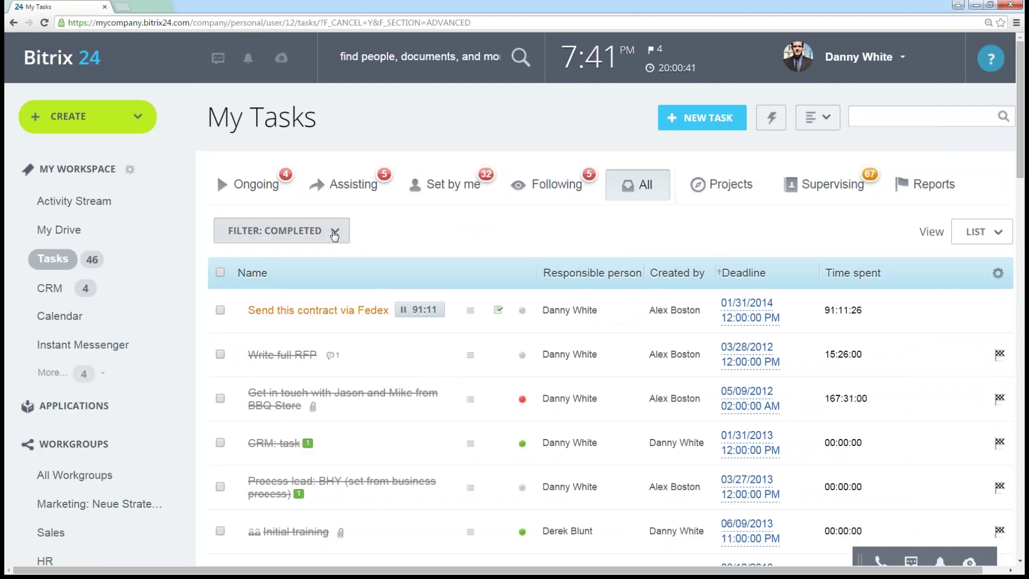
left_click(335, 232)
scroll(288, 268, "down", 1)
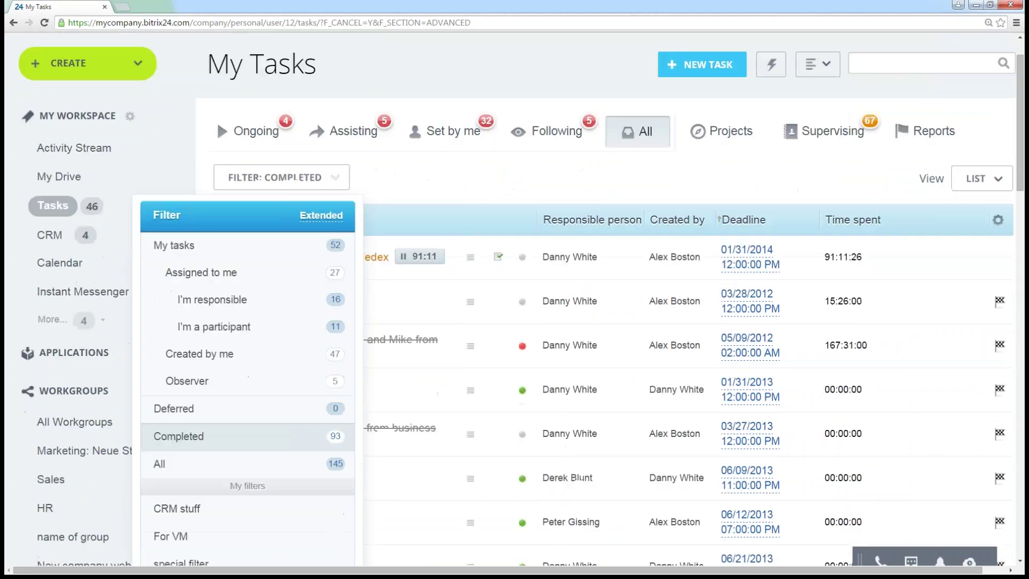
left_click(321, 215)
scroll(321, 215, "down", 1)
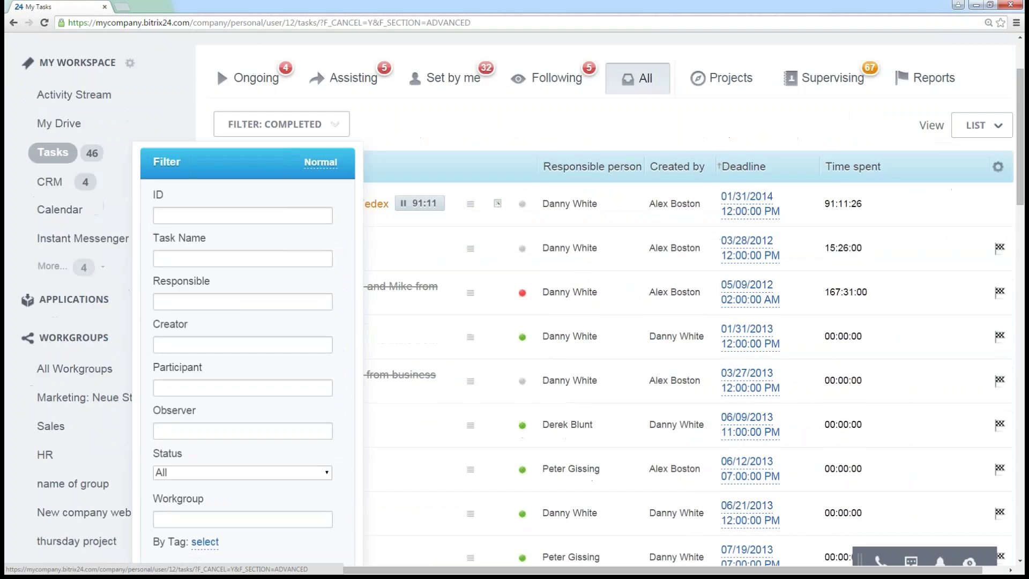
scroll(196, 274, "down", 1)
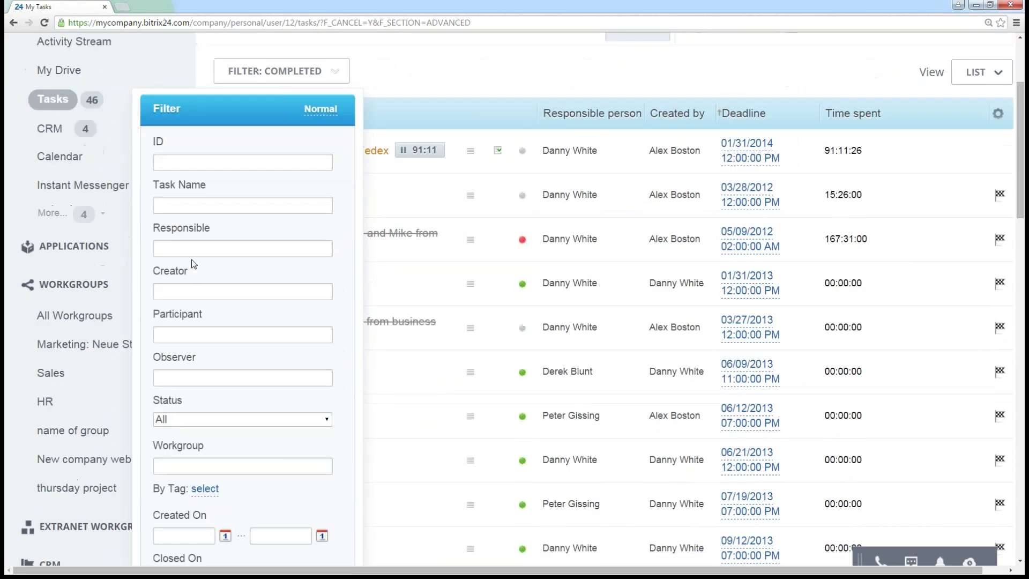
scroll(194, 265, "down", 1)
scroll(199, 210, "down", 2)
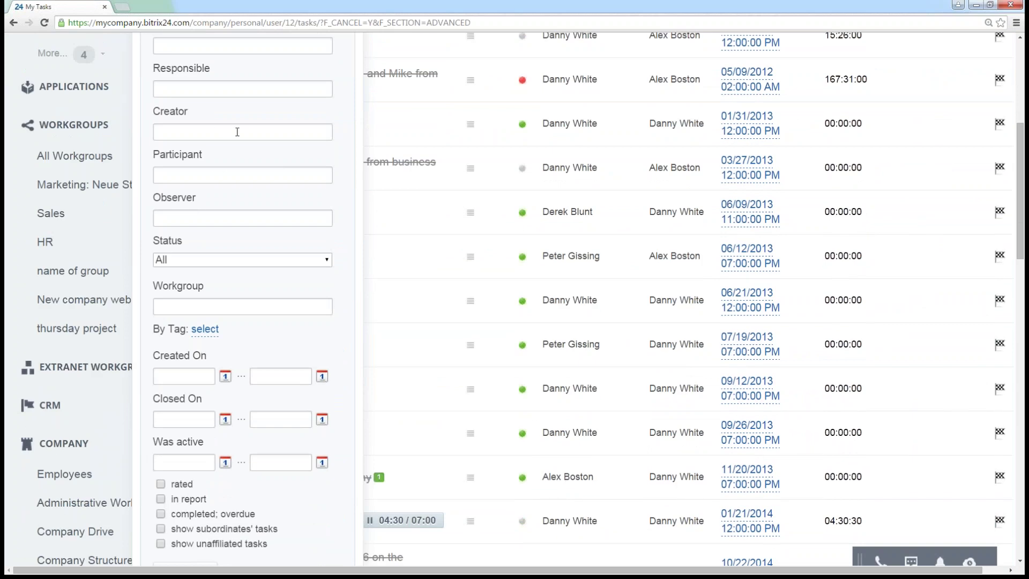
- Pick a creator in the extended filter, view the Created On calendar and remaining options, and dismiss the filter without searching
left_click(212, 134)
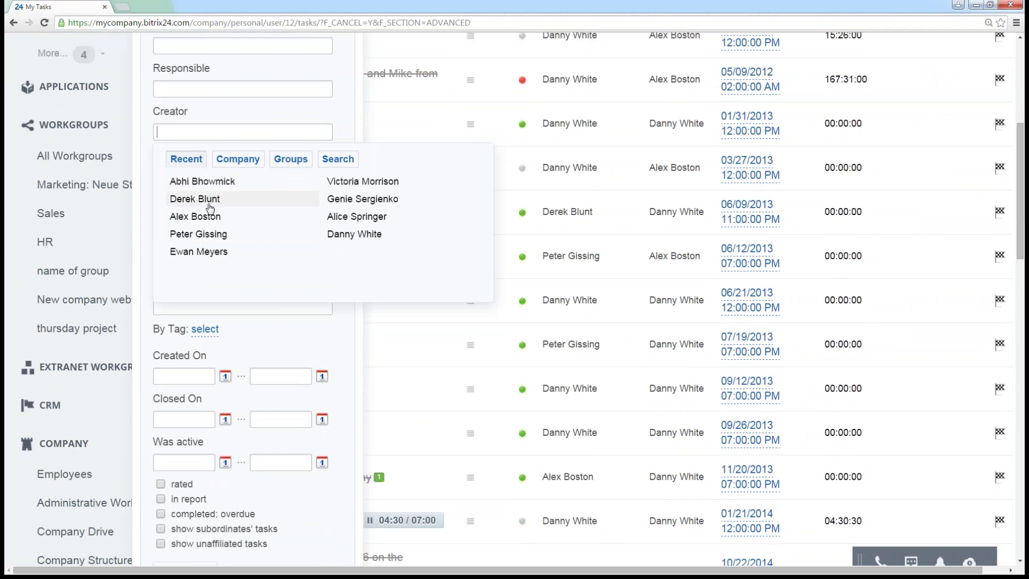
left_click(337, 233)
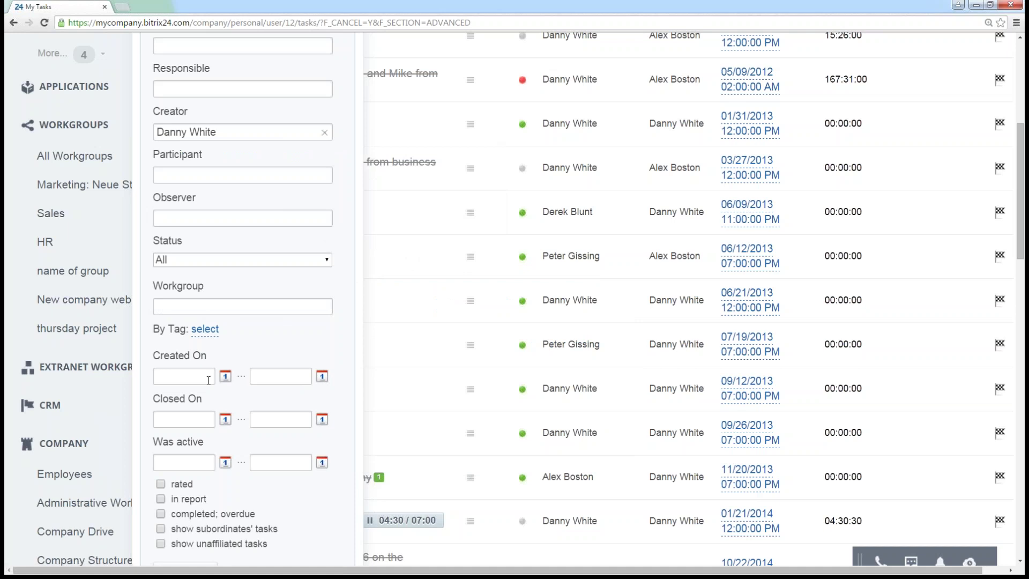
left_click(225, 377)
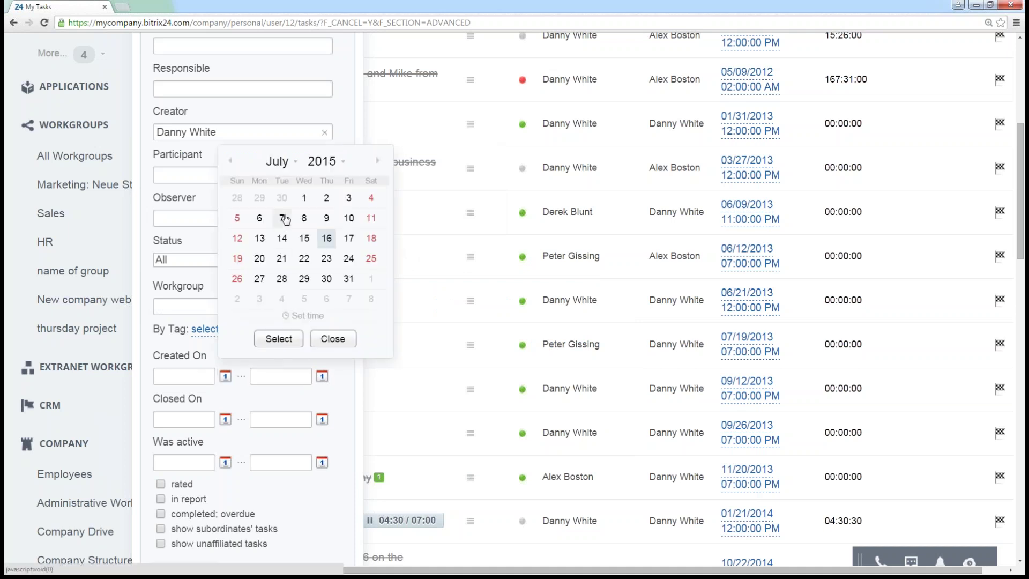
left_click(333, 339)
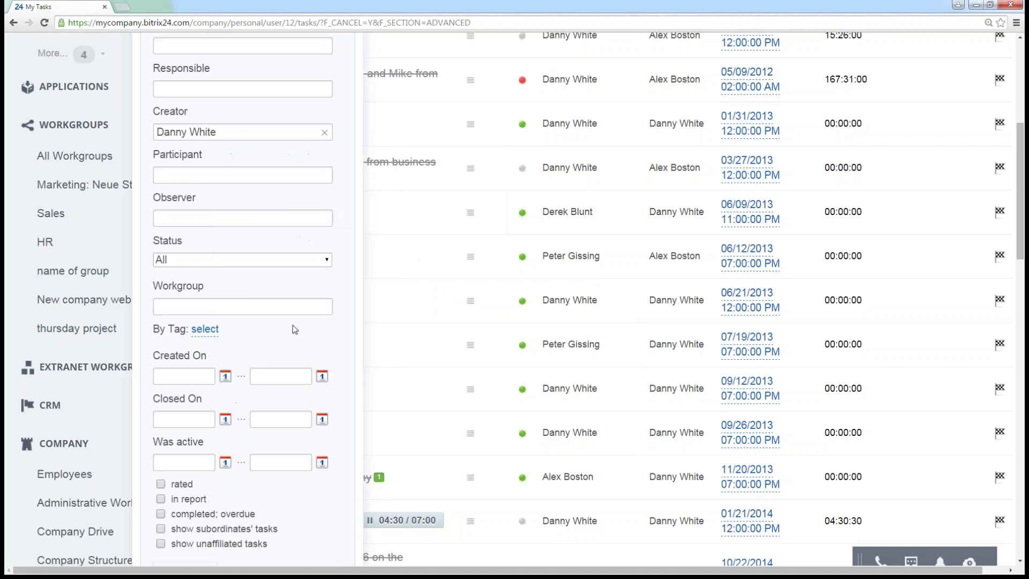
scroll(291, 329, "down", 5)
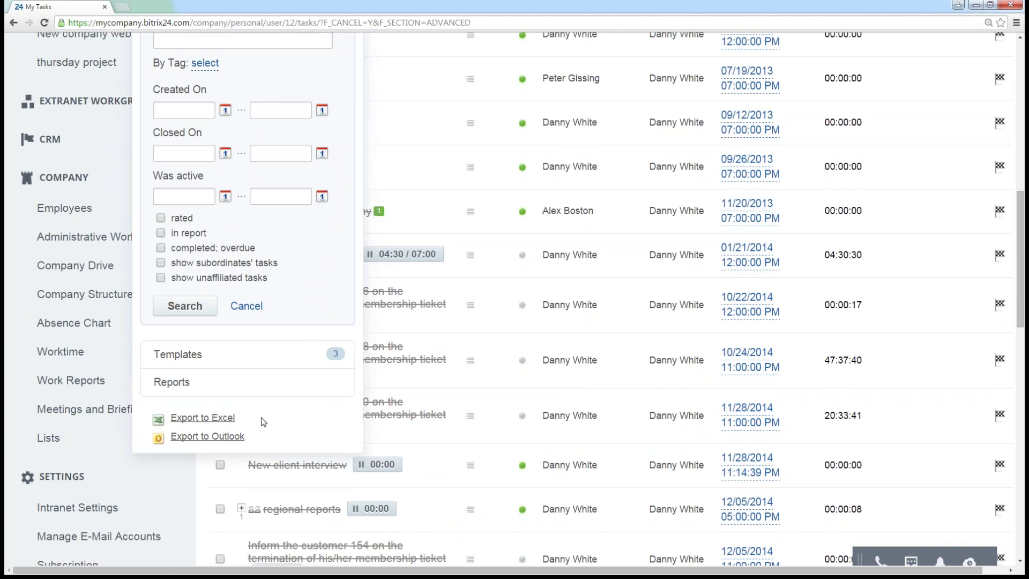
scroll(222, 425, "up", 6)
scroll(222, 425, "up", 5)
left_click(397, 243)
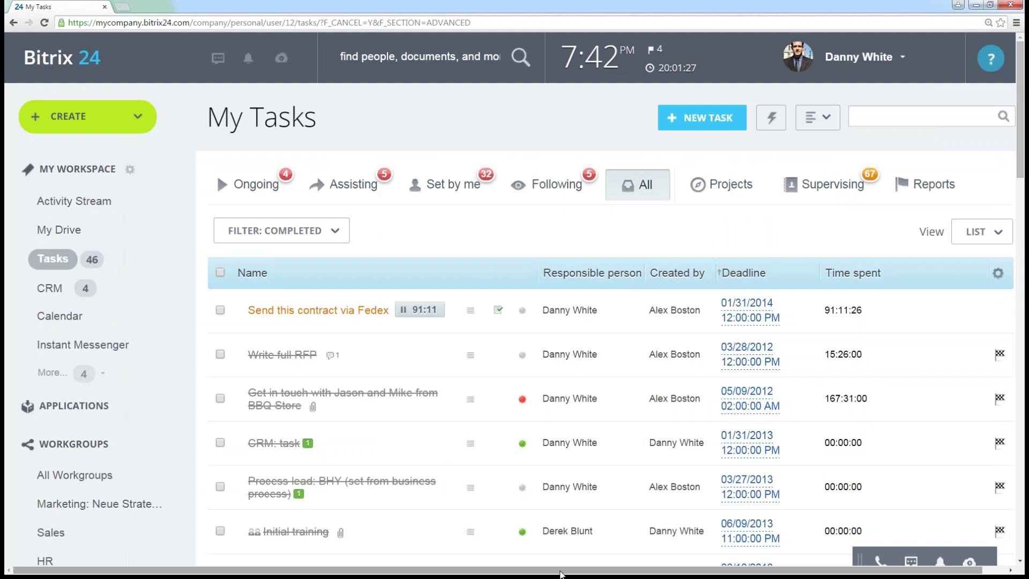
- View the available task list columns without changing them, and move the Deadline column ahead of Created by
left_click_drag(555, 569, 584, 569)
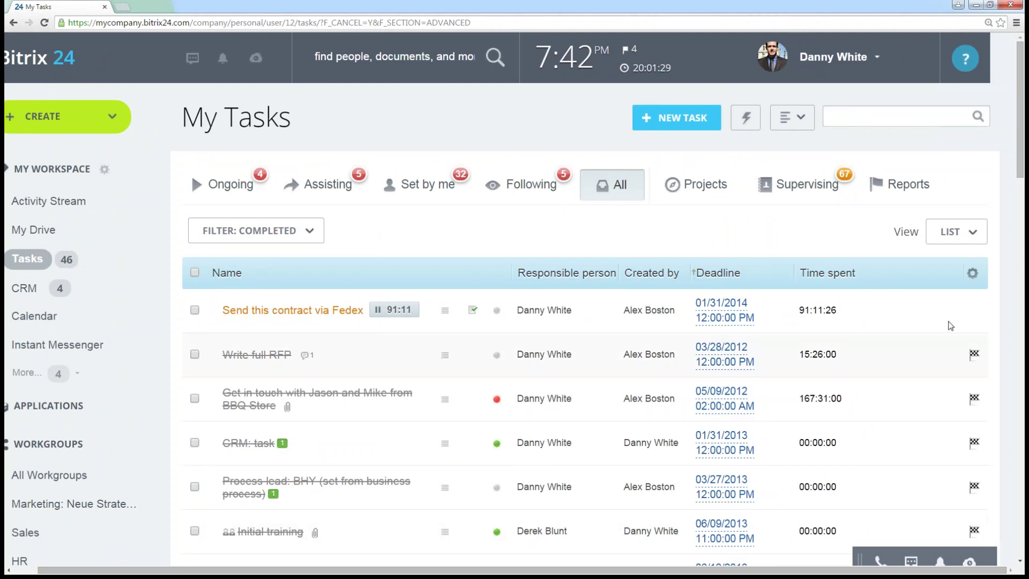
left_click(972, 273)
scroll(859, 397, "down", 1)
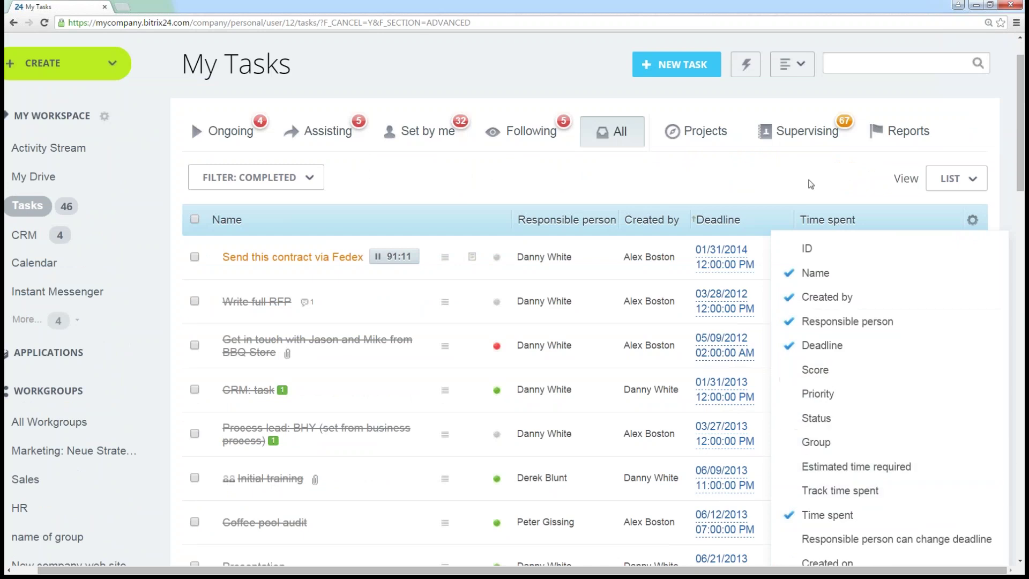
left_click(806, 179)
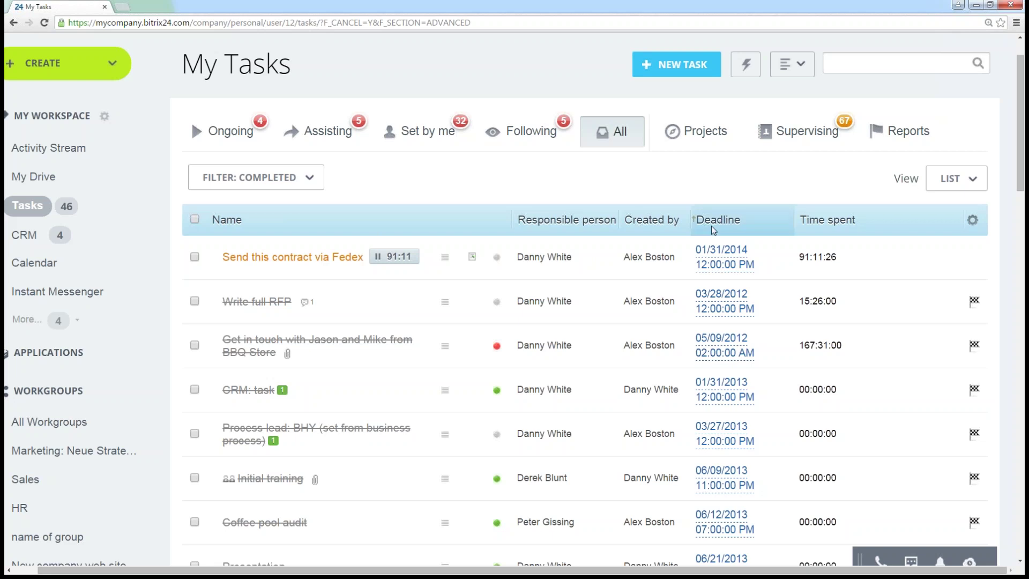
left_click_drag(691, 223, 743, 229)
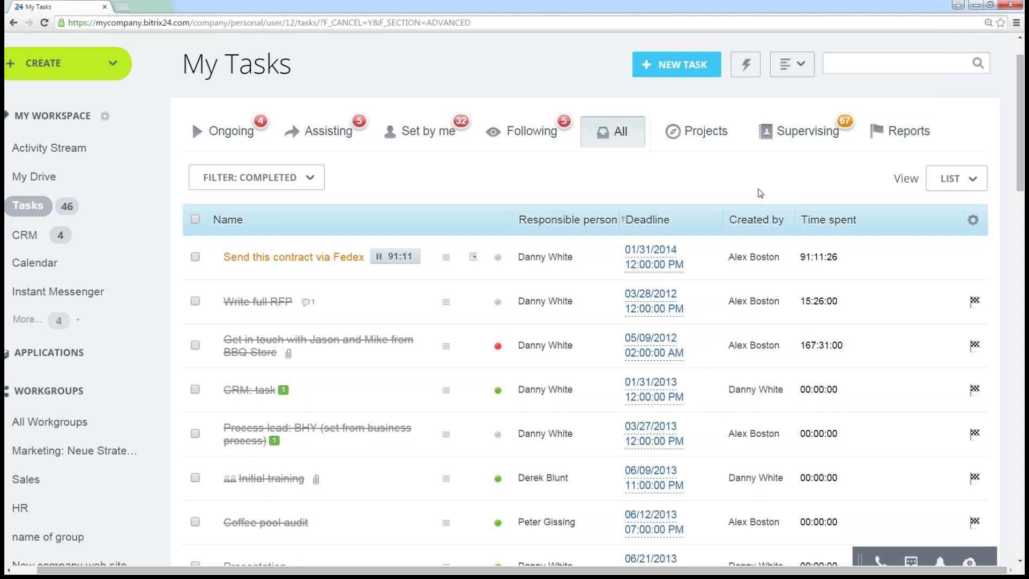
- Start a new task named task3 and choose a colleague from the recent contacts as the responsible person
scroll(759, 193, "up", 1)
left_click(675, 115)
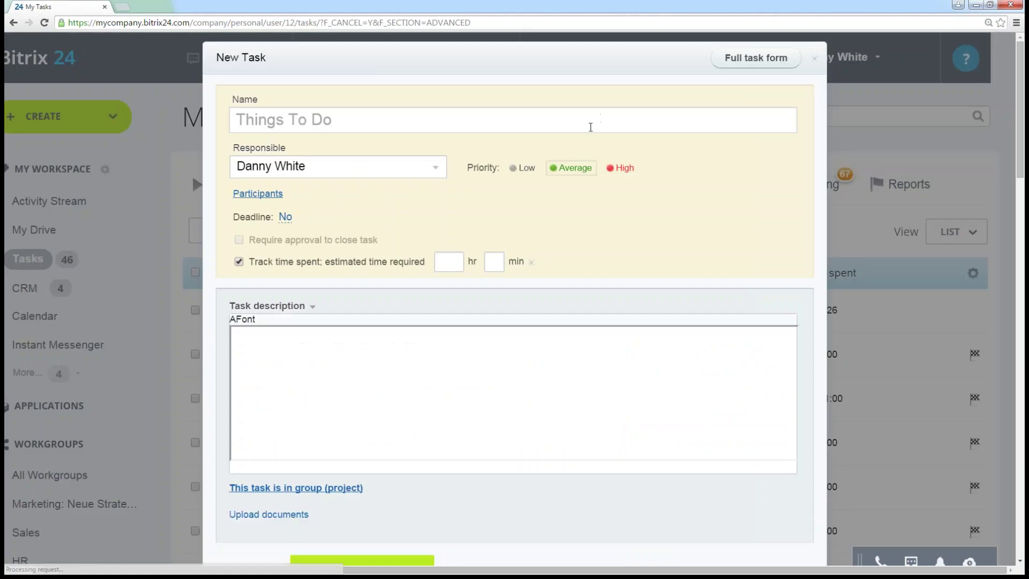
type("task3")
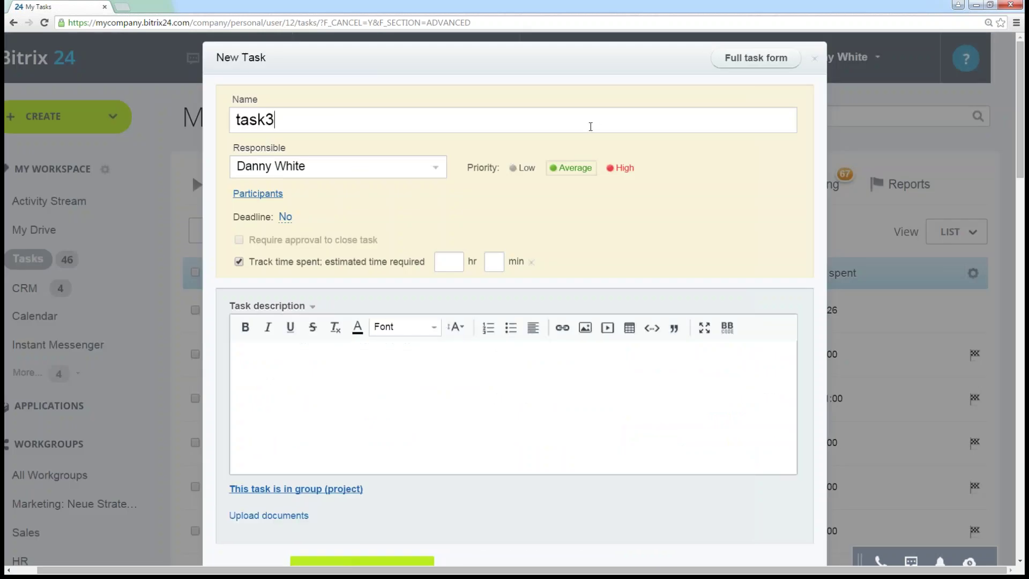
left_click(431, 168)
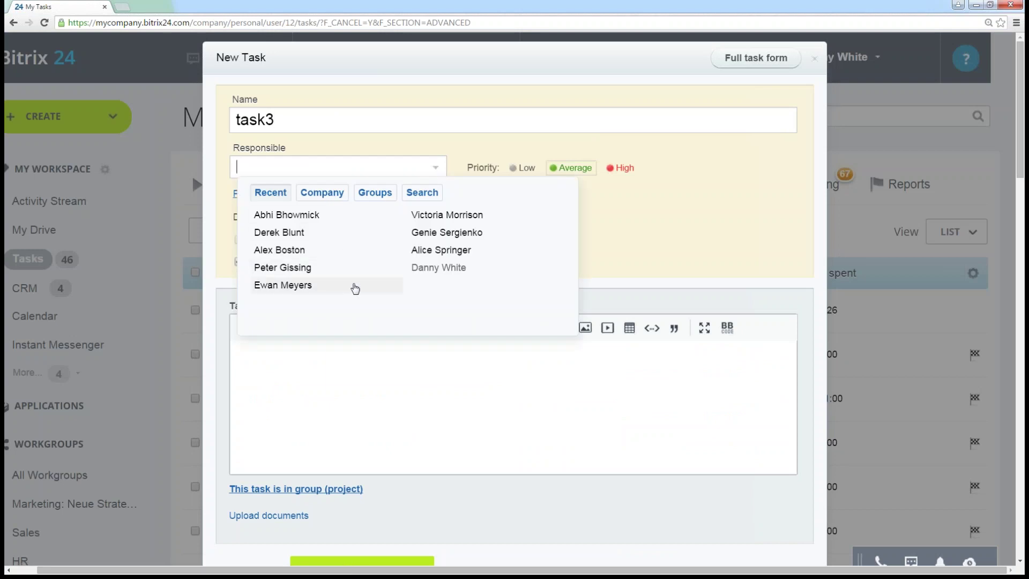
left_click(441, 250)
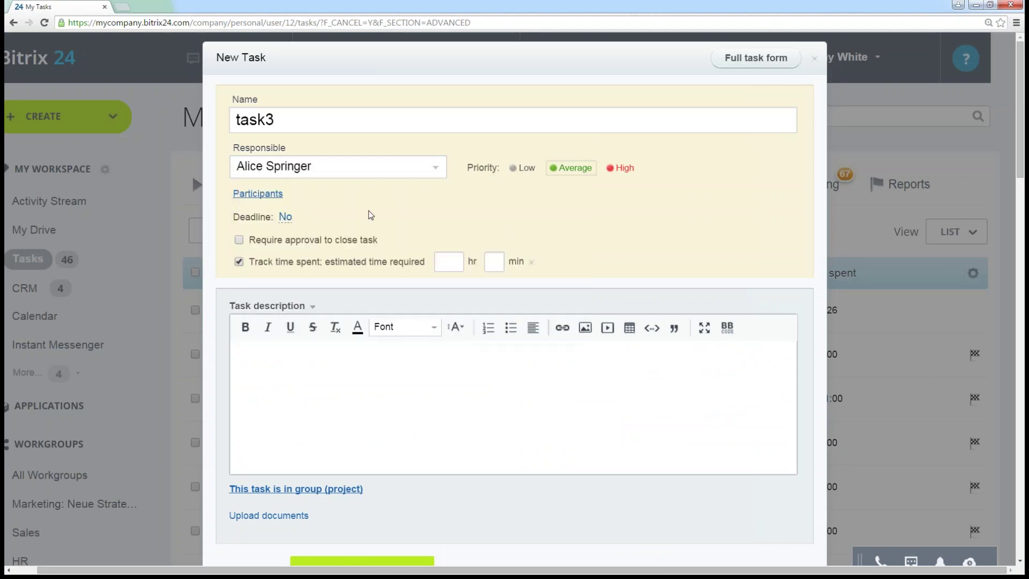
- Set the new task's deadline to 07/29/2015 07:00:00 PM and keep time tracking enabled
left_click(285, 216)
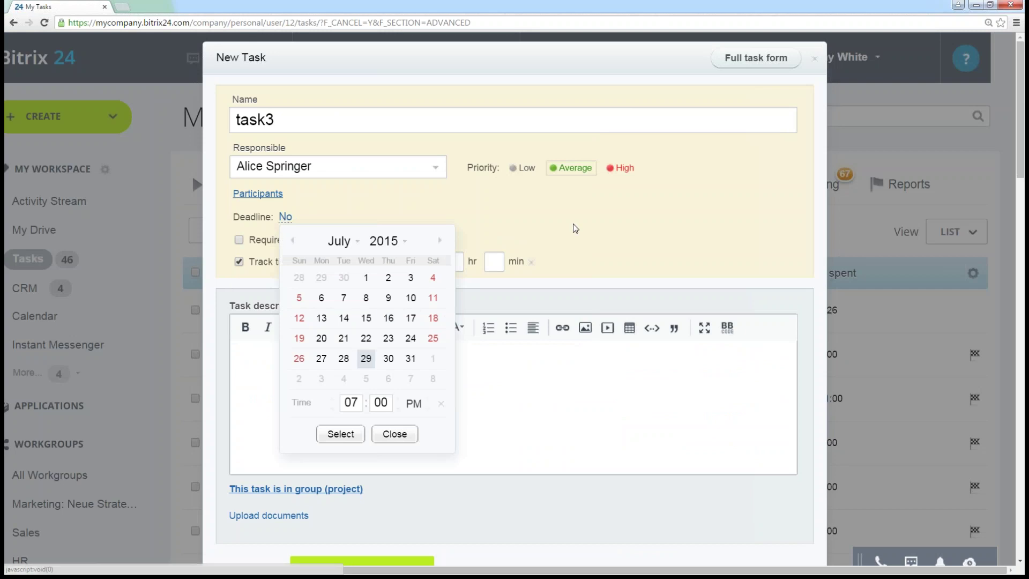
left_click(333, 435)
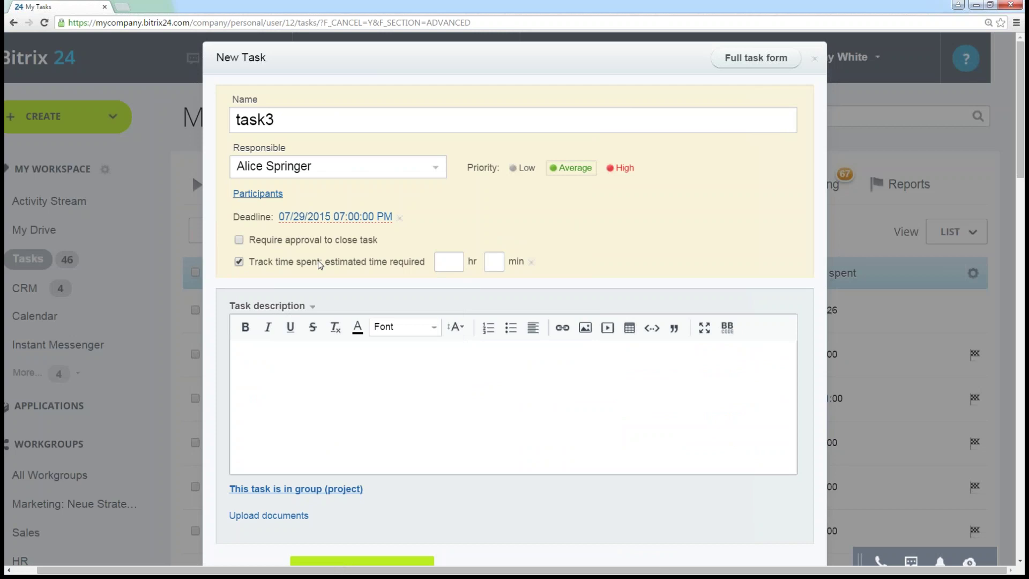
left_click(239, 261)
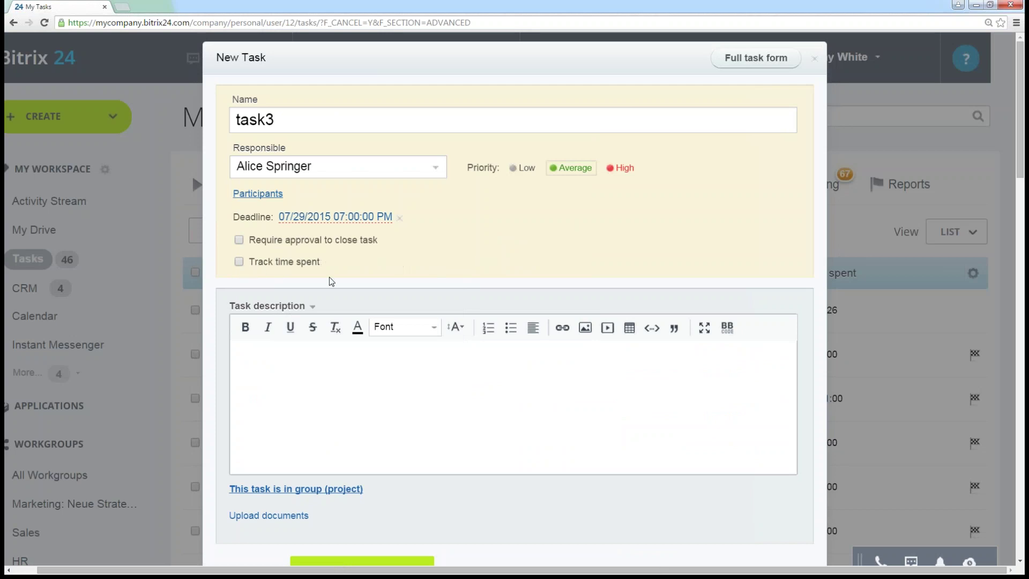
left_click(239, 263)
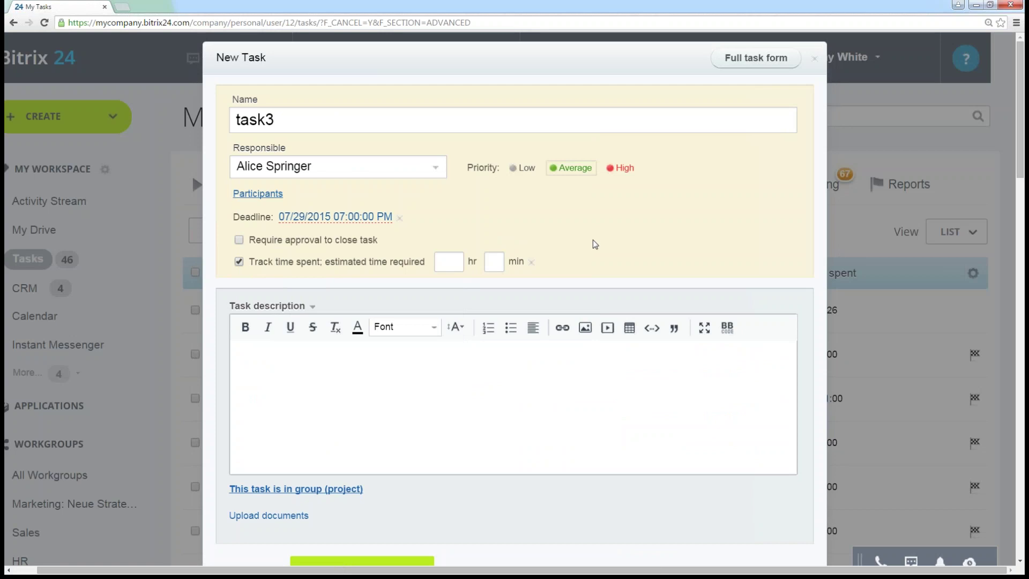
- Try to place the task in the Marketing: Neue Strategien group, read the membership notice, and remove the group
scroll(591, 244, "down", 1)
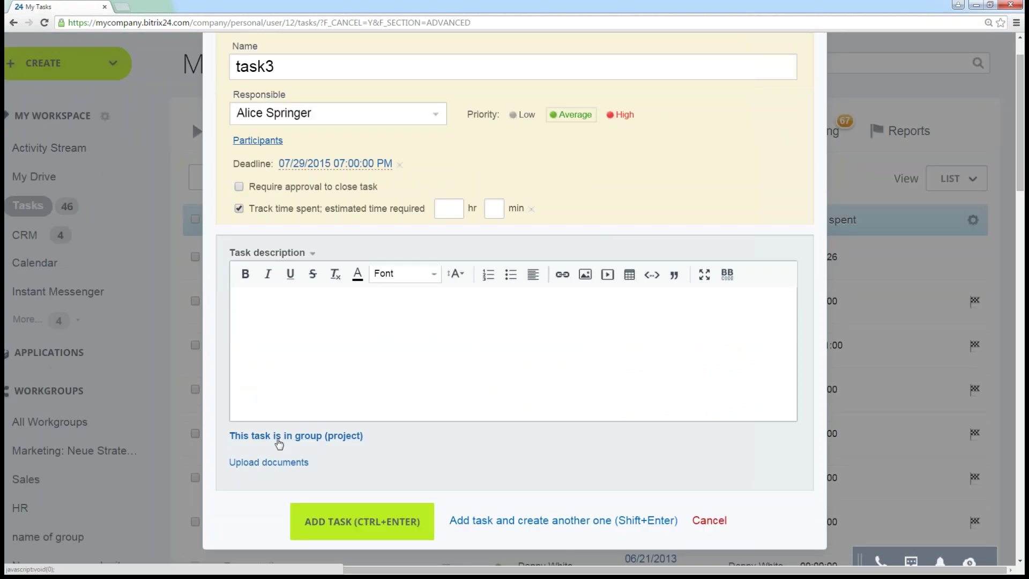
left_click(315, 440)
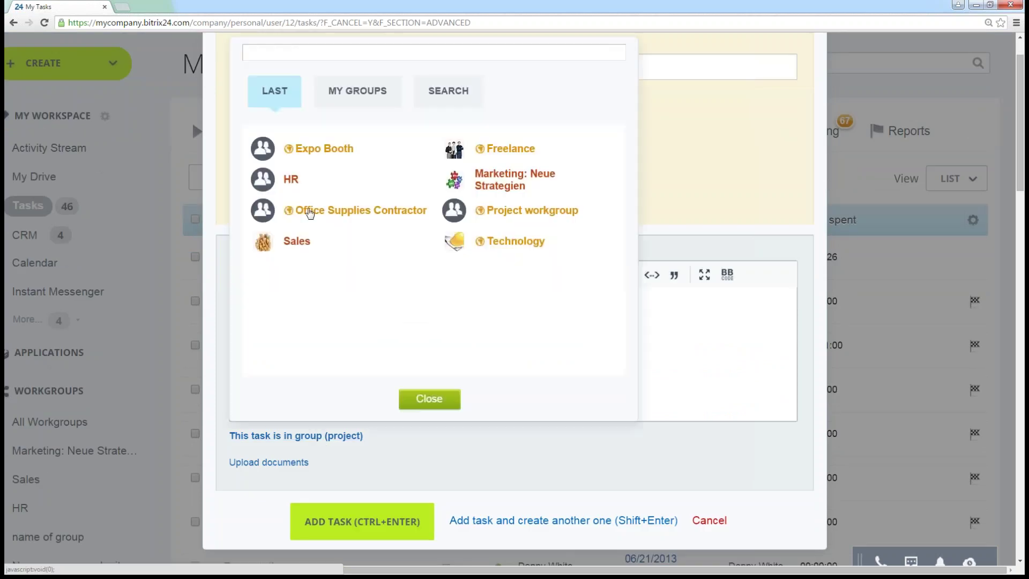
left_click(497, 191)
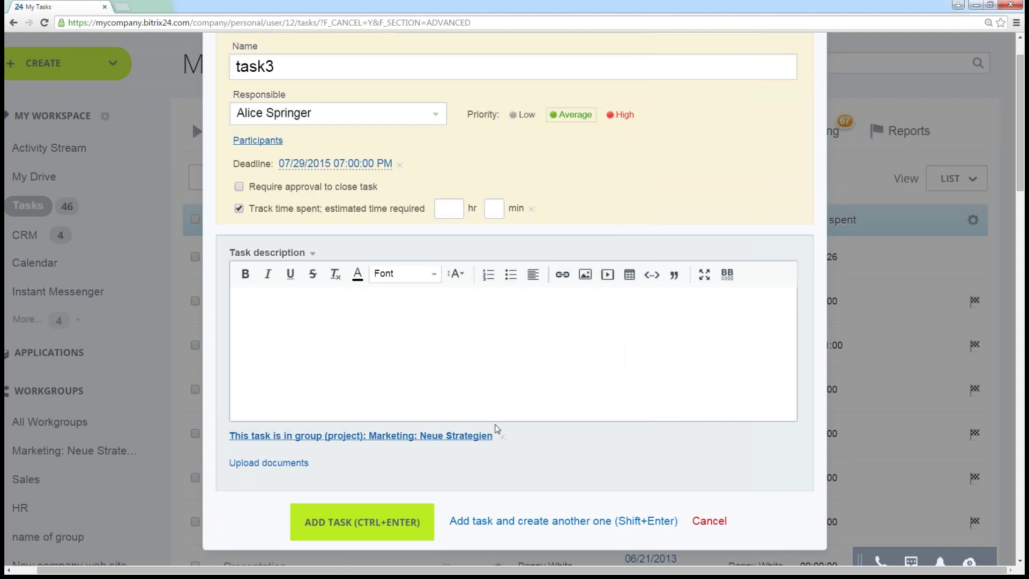
scroll(452, 479, "down", 1)
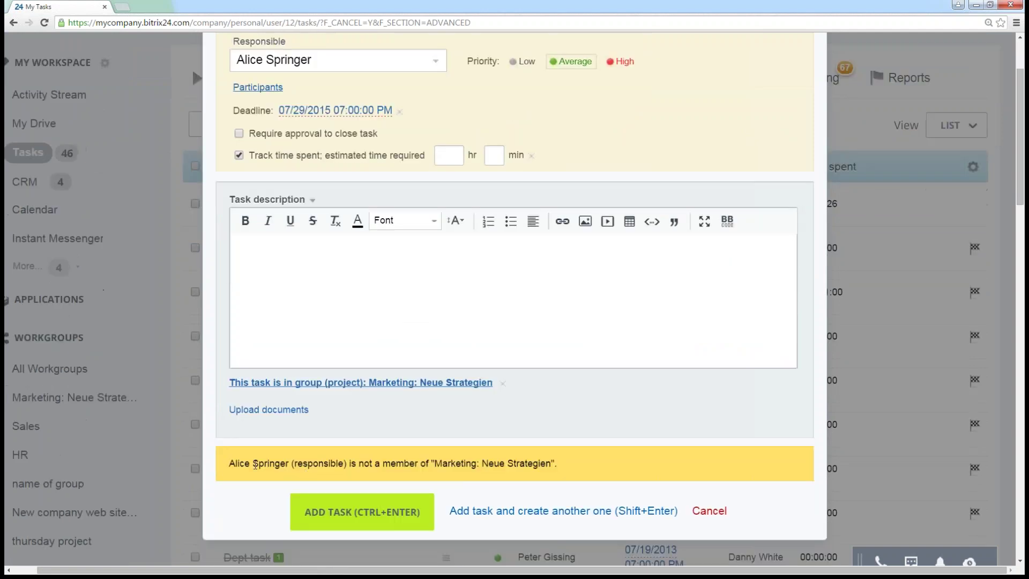
left_click_drag(228, 463, 557, 463)
left_click(611, 417)
left_click(502, 383)
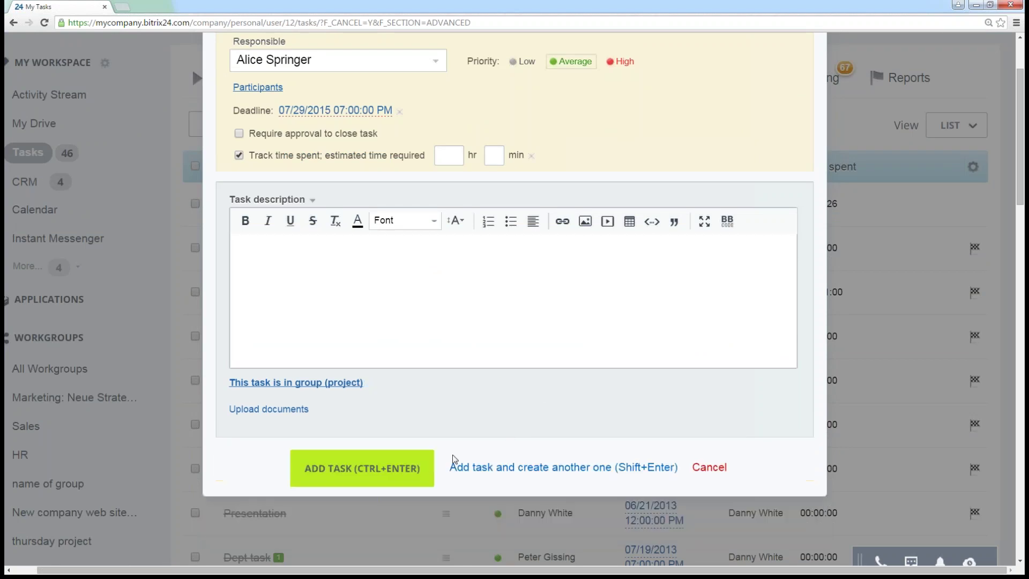
- Switch to the full task form and add a checklist item named step
scroll(460, 449, "up", 2)
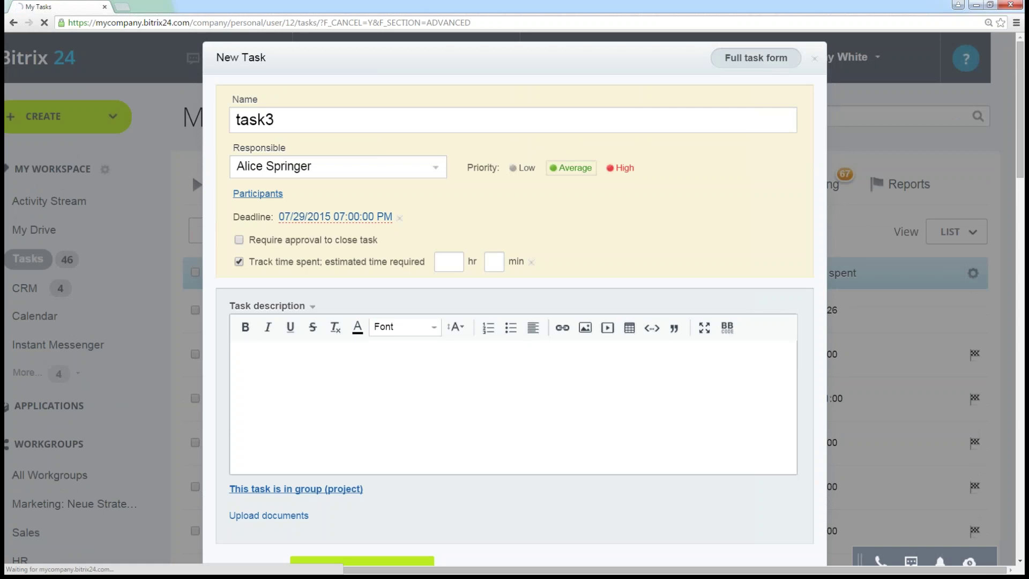
left_click(762, 67)
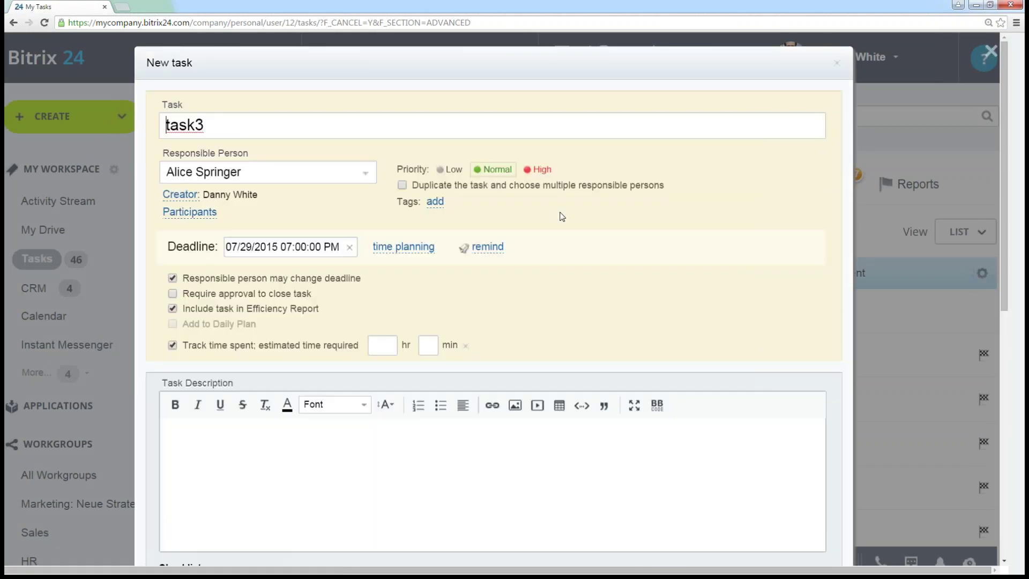
scroll(397, 280, "down", 2)
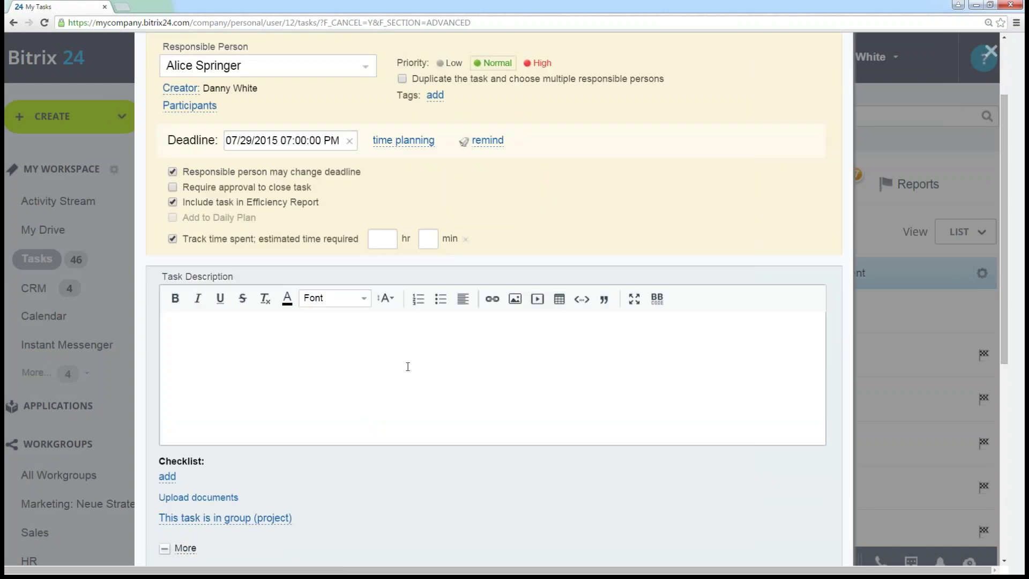
scroll(408, 362, "down", 2)
left_click(167, 370)
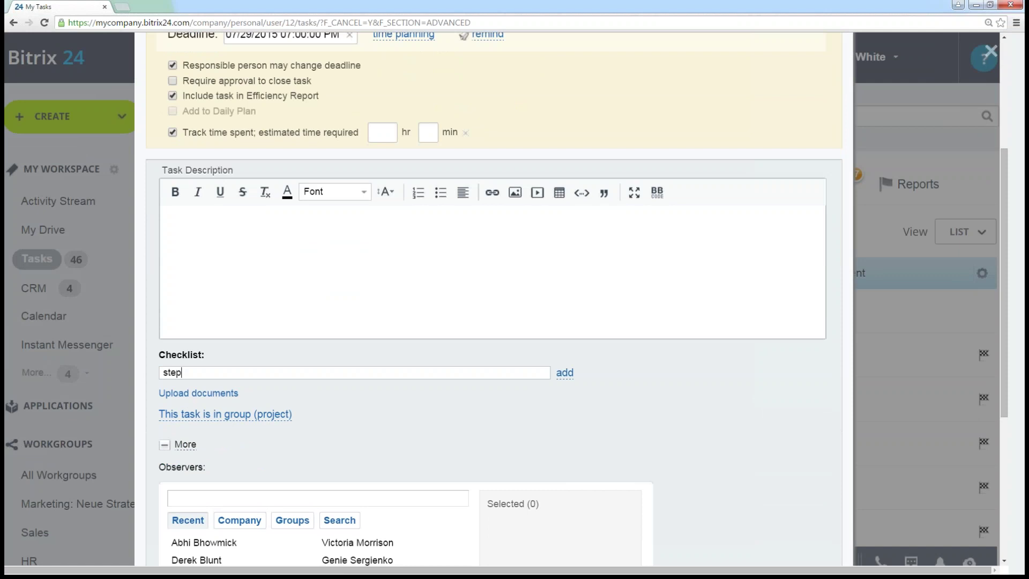
key("Return")
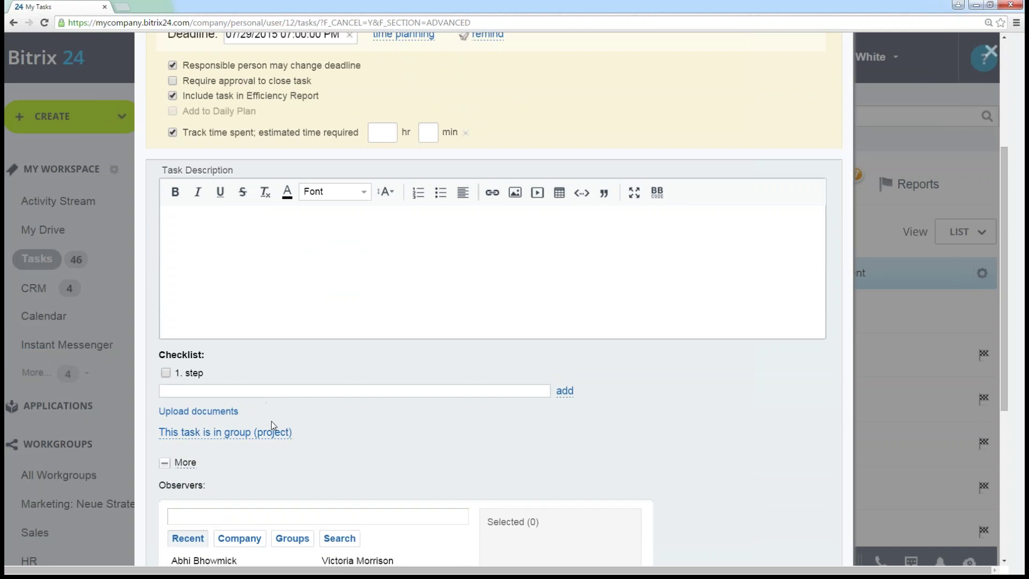
- Turn on daily repetition for the task, and view the selectable CRM items without linking any
scroll(271, 420, "down", 4)
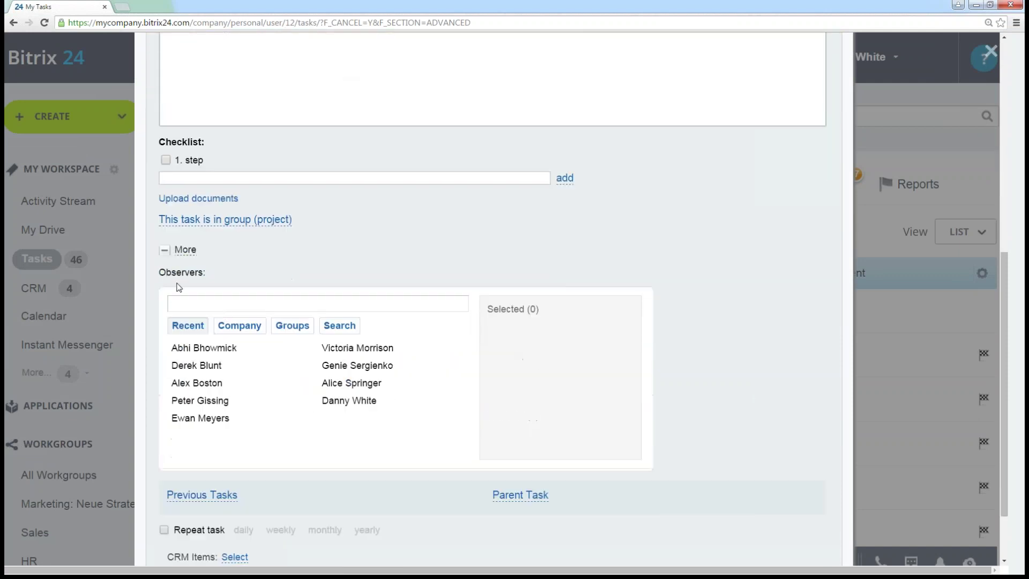
scroll(239, 349, "down", 1)
scroll(252, 391, "down", 1)
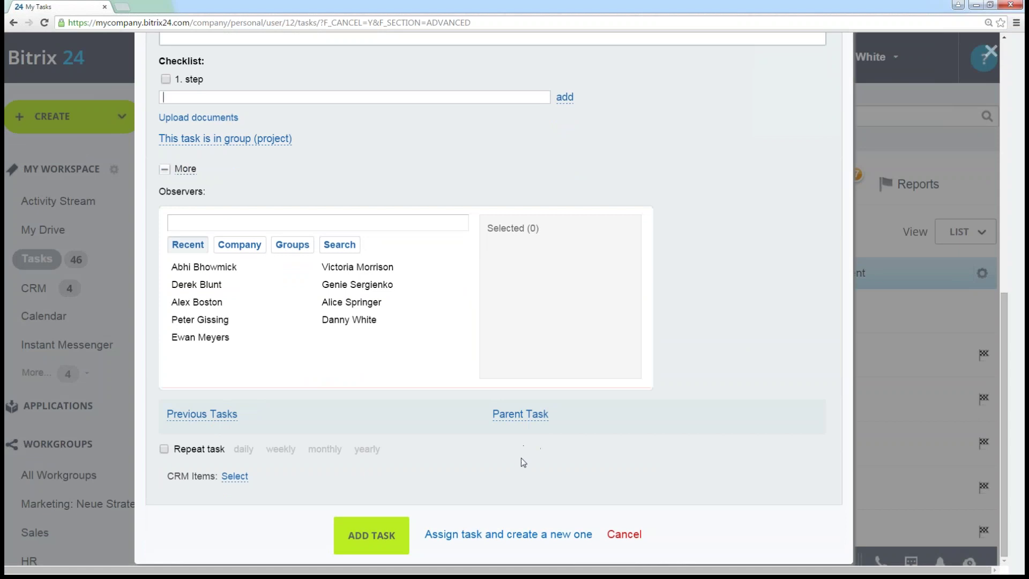
left_click(164, 448)
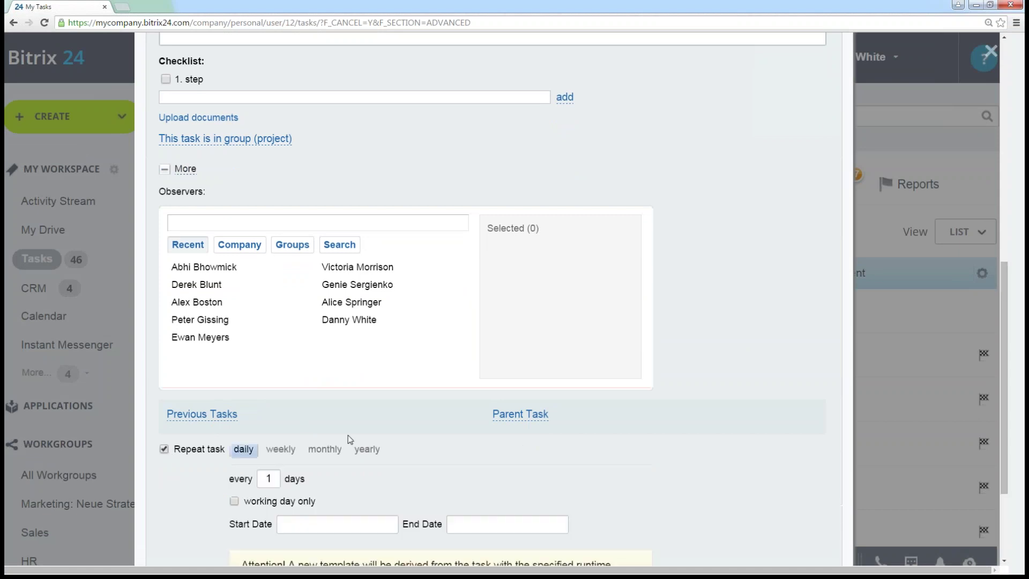
scroll(354, 440, "down", 2)
scroll(358, 440, "down", 1)
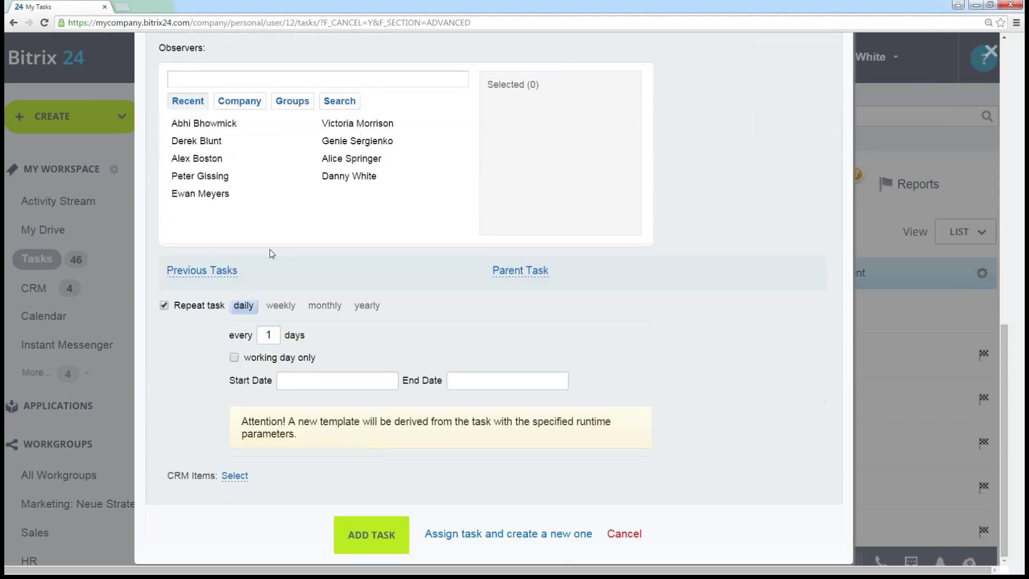
left_click(236, 479)
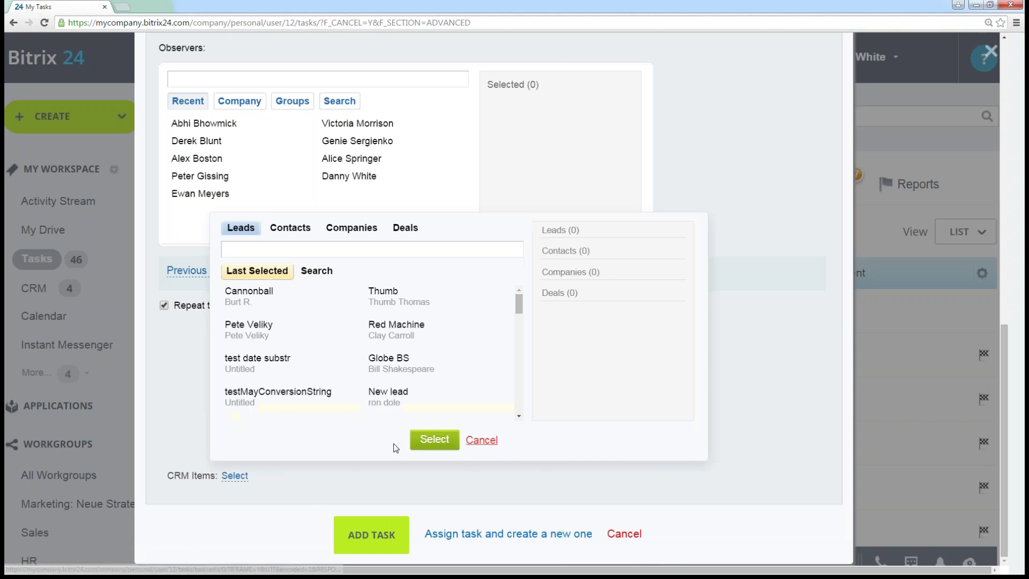
left_click(492, 443)
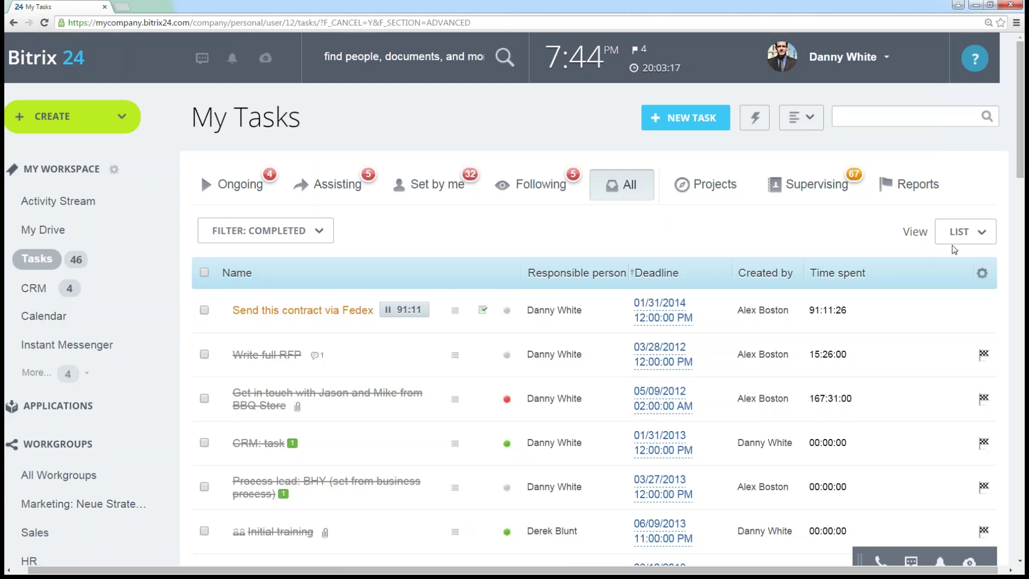
- Switch the task view from list to Gantt chart and look through the completed tasks
left_click(965, 231)
left_click(935, 292)
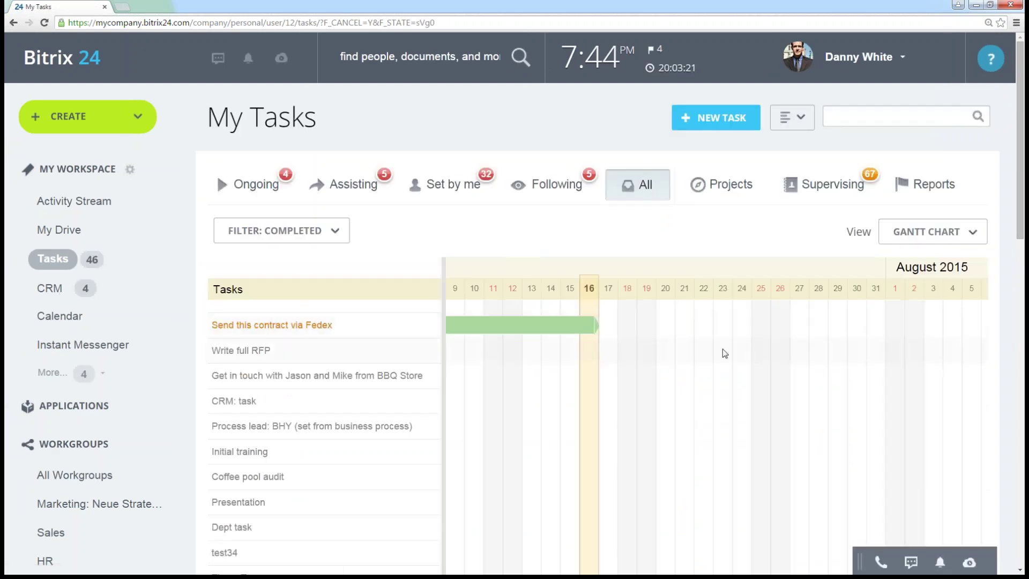
scroll(730, 351, "down", 4)
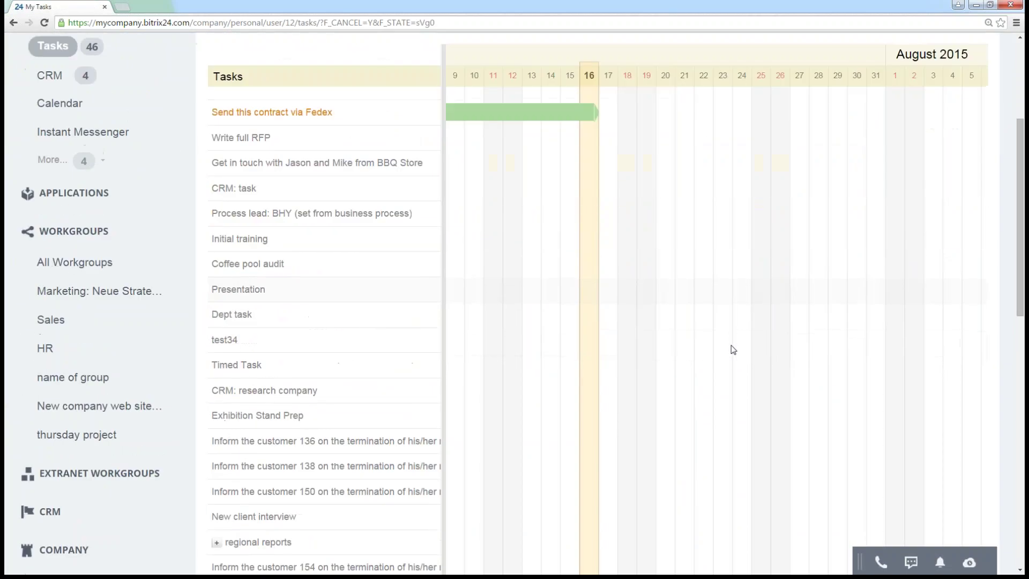
scroll(733, 349, "down", 5)
scroll(733, 346, "up", 7)
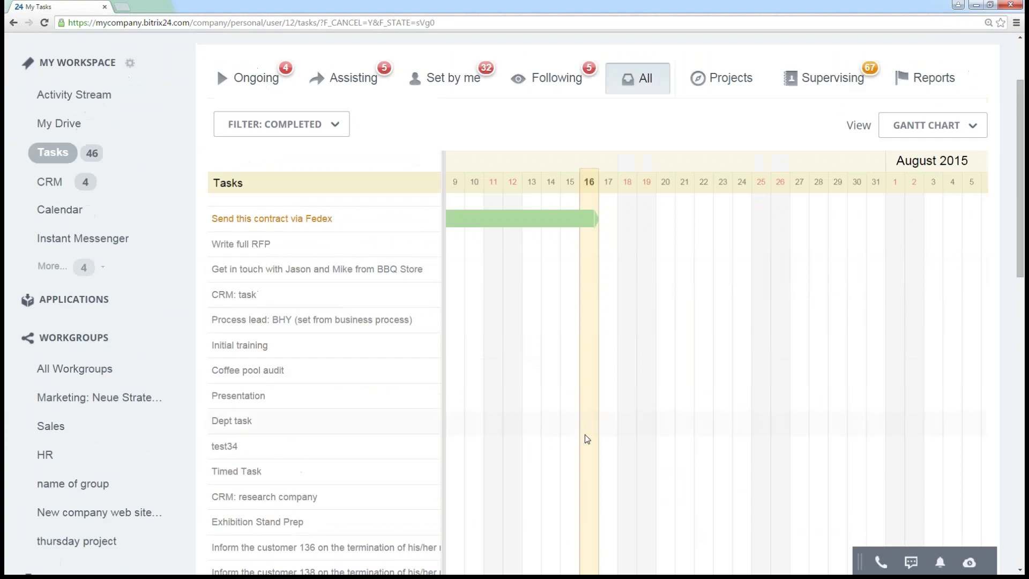
scroll(606, 427, "down", 8)
scroll(600, 386, "up", 9)
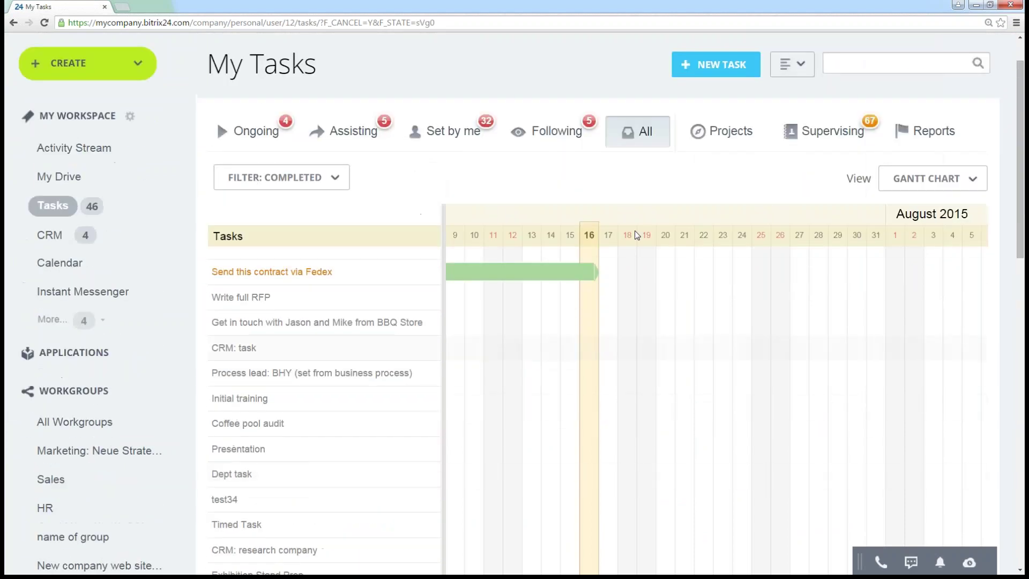
- Show the ongoing tasks in the Gantt chart and examine their bars and workgroup sections
left_click(268, 134)
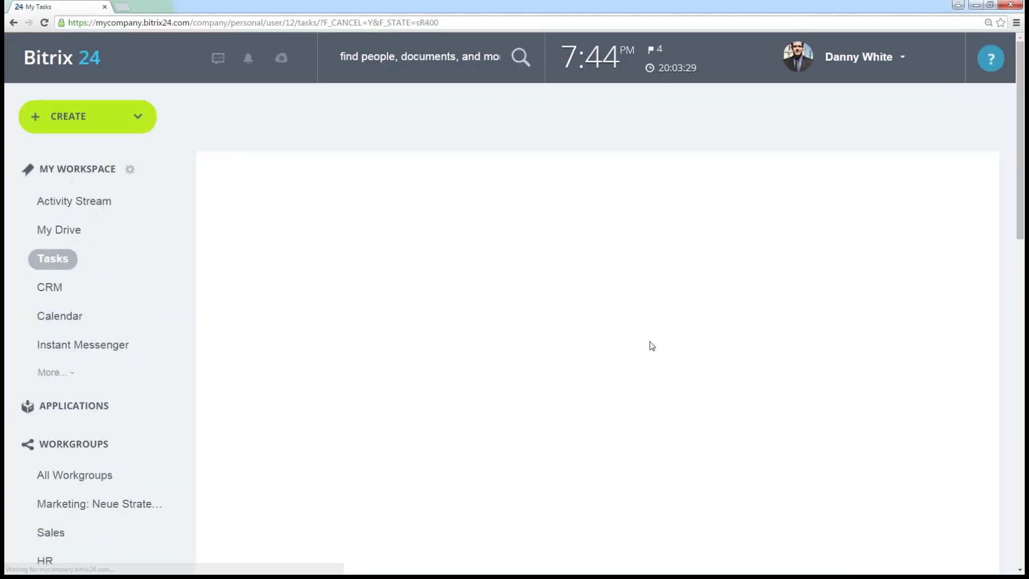
scroll(609, 271, "down", 2)
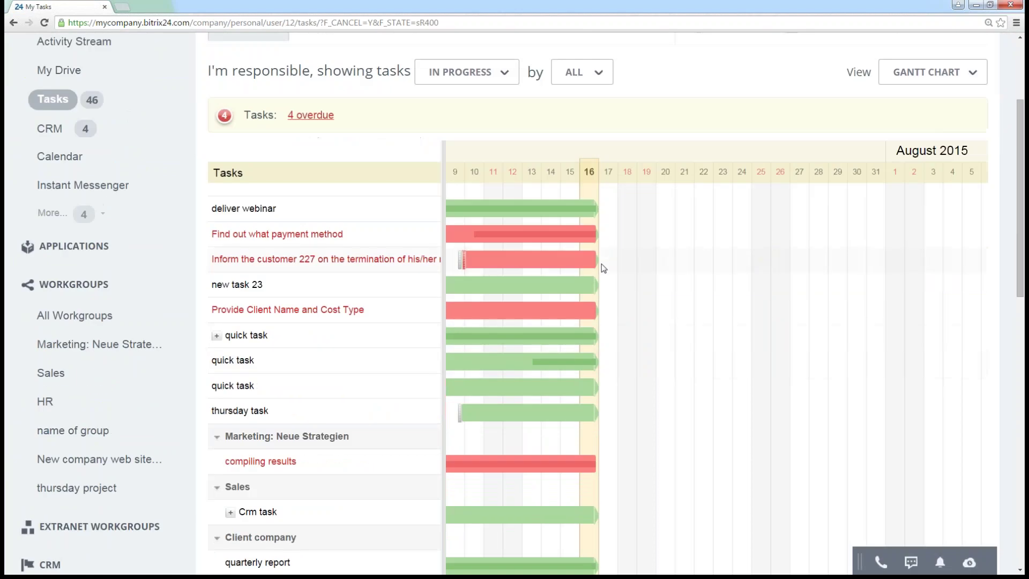
scroll(601, 252, "down", 3)
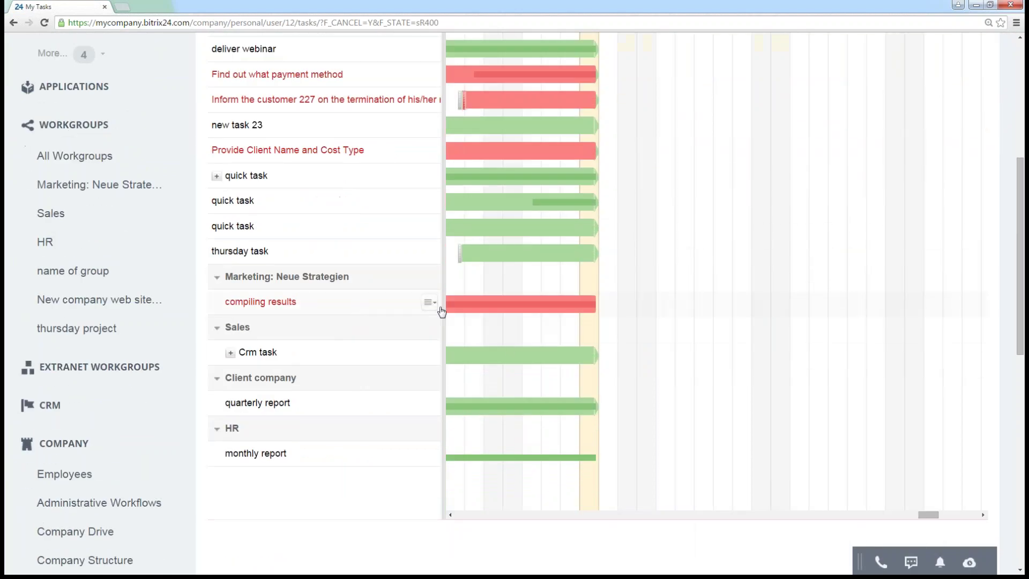
scroll(354, 306, "up", 2)
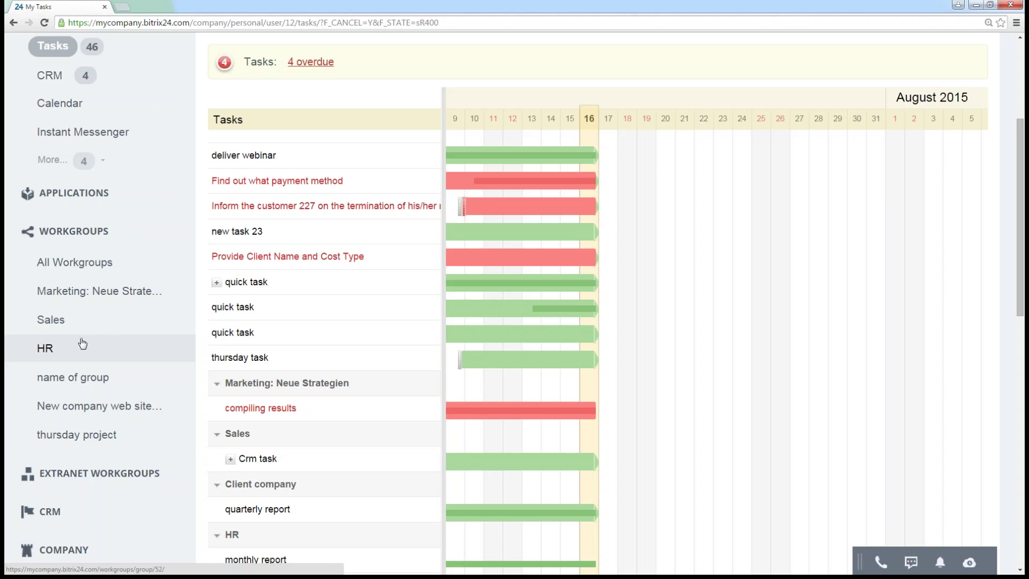
scroll(38, 344, "down", 1)
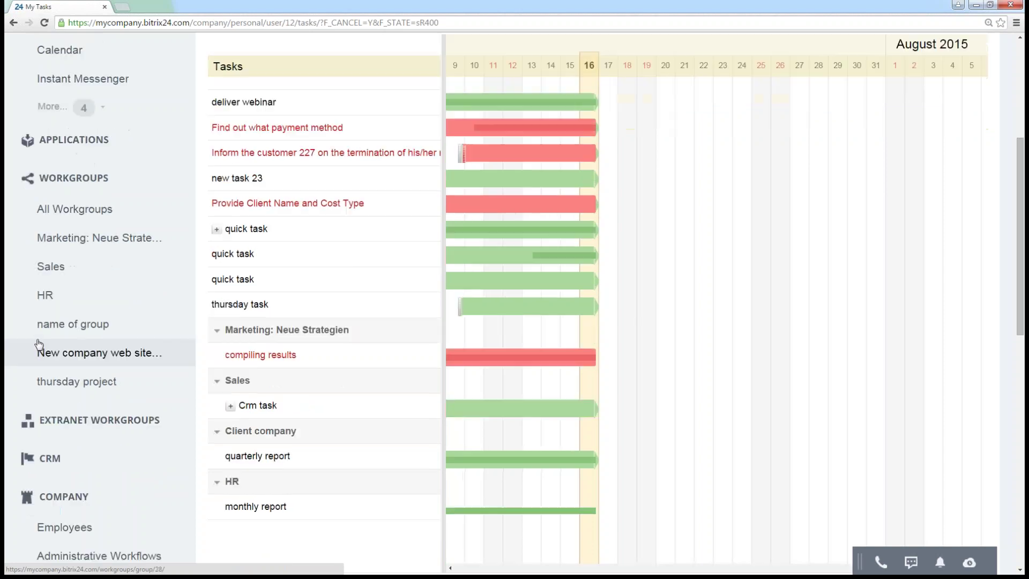
scroll(40, 348, "up", 4)
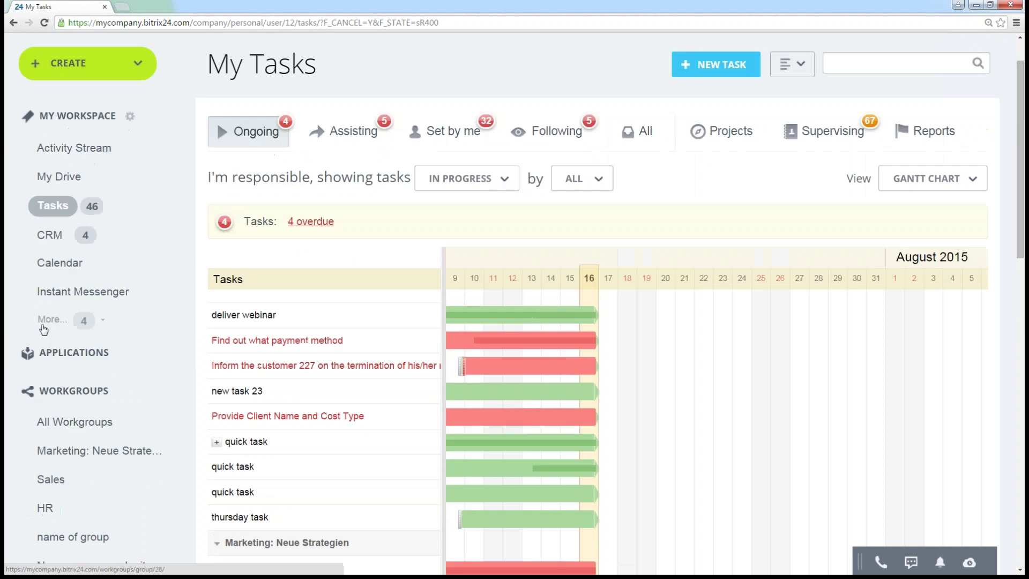
- Open the calendar and view the personal calendar's access permissions and the access levels available for all visitors, leaving them unsaved
left_click(54, 271)
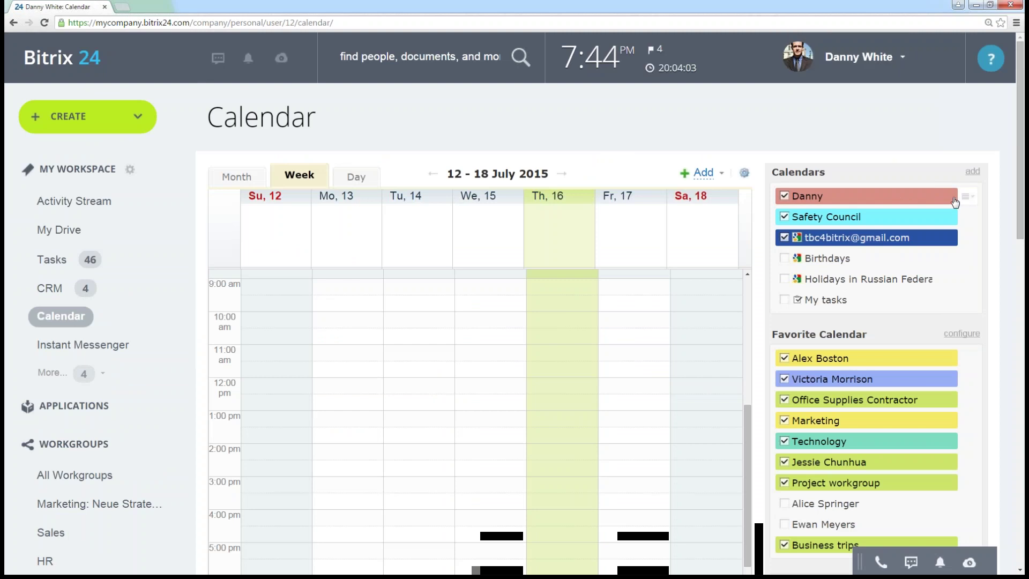
left_click(965, 198)
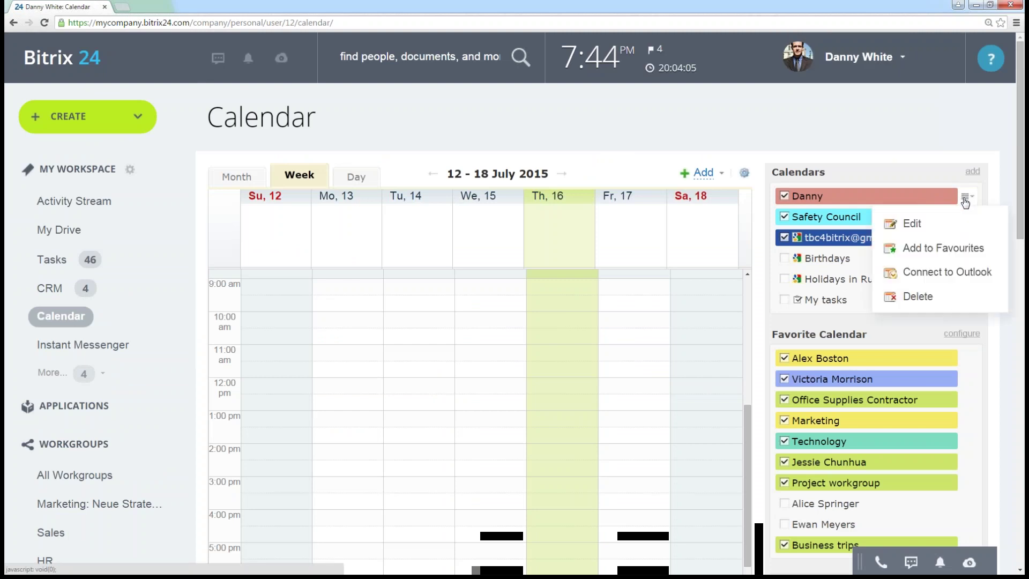
left_click(936, 228)
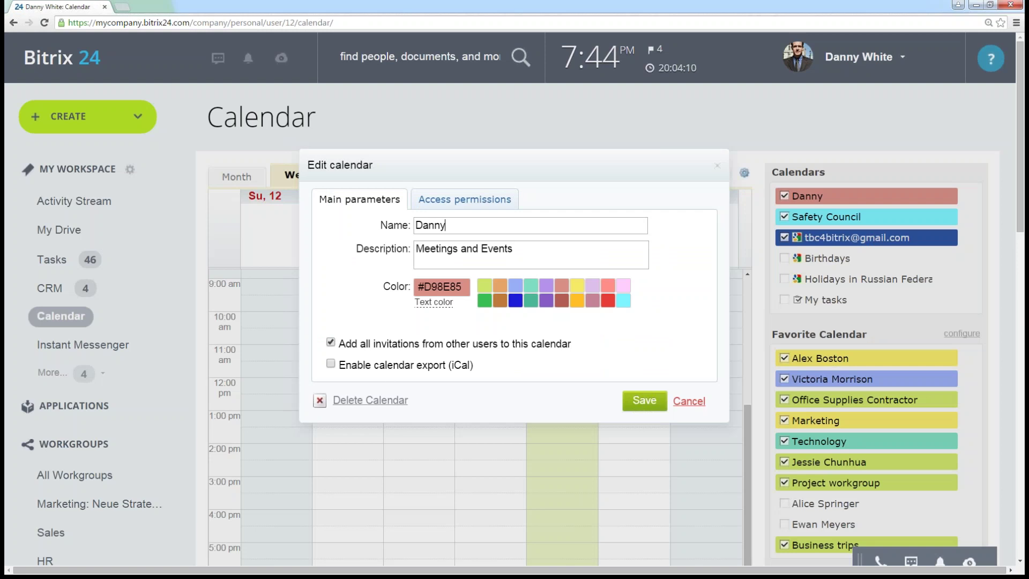
left_click(455, 209)
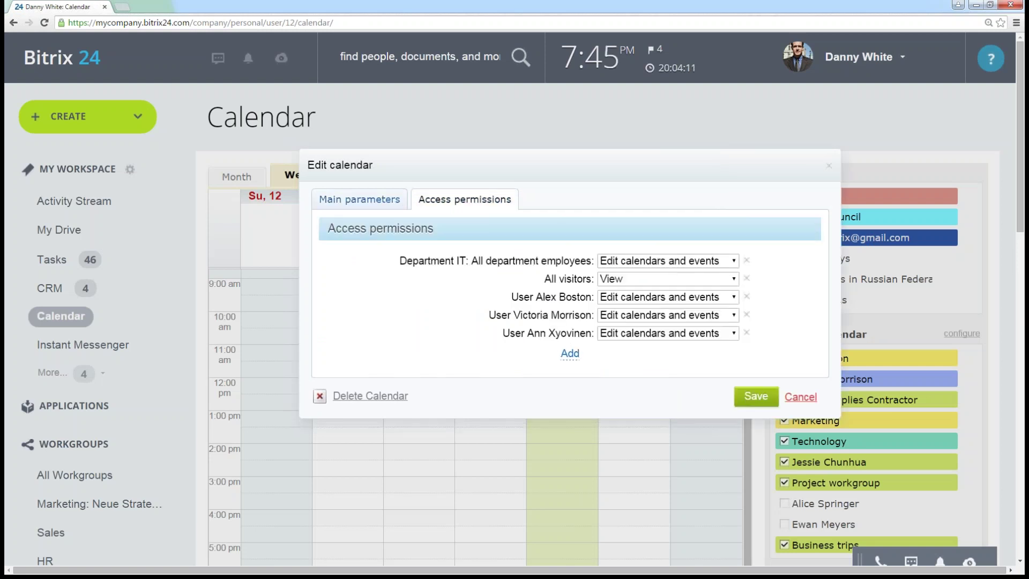
left_click(633, 282)
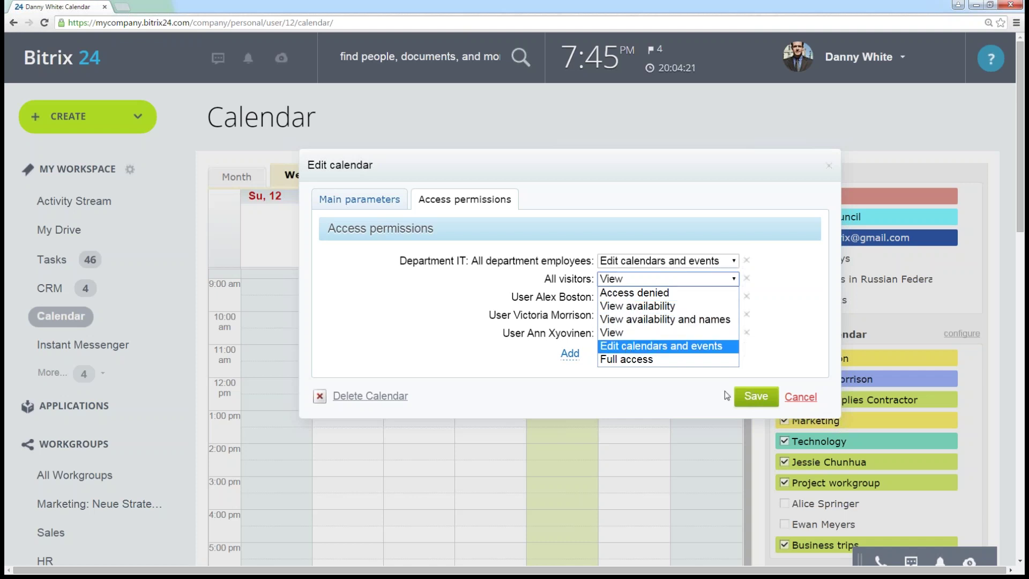
left_click(792, 401)
left_click(795, 400)
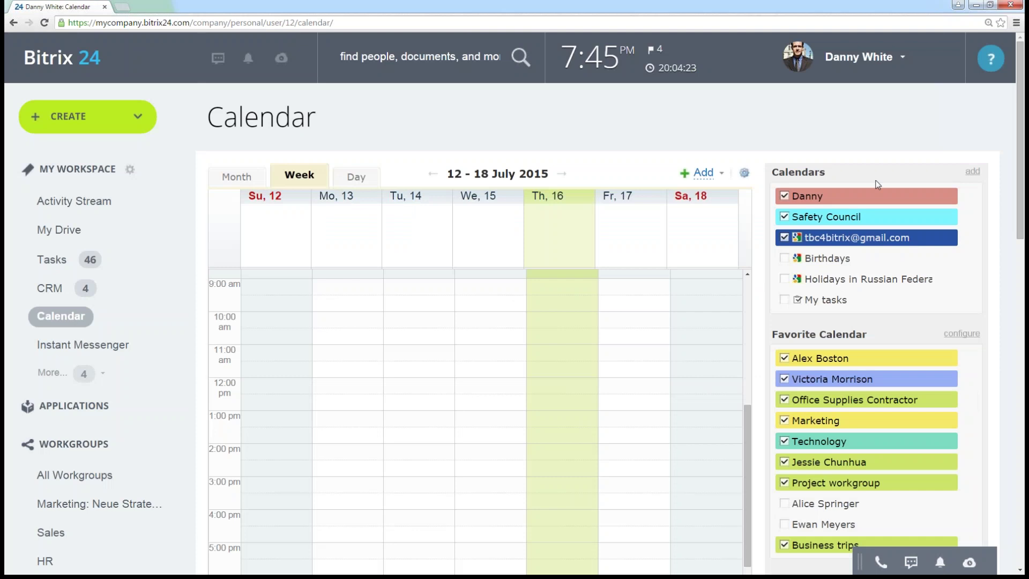
- Show the colleague's calendar listed directly below Project workgroup among the favorite calendars, and look over the weekly schedule and connection options
scroll(828, 292, "down", 1)
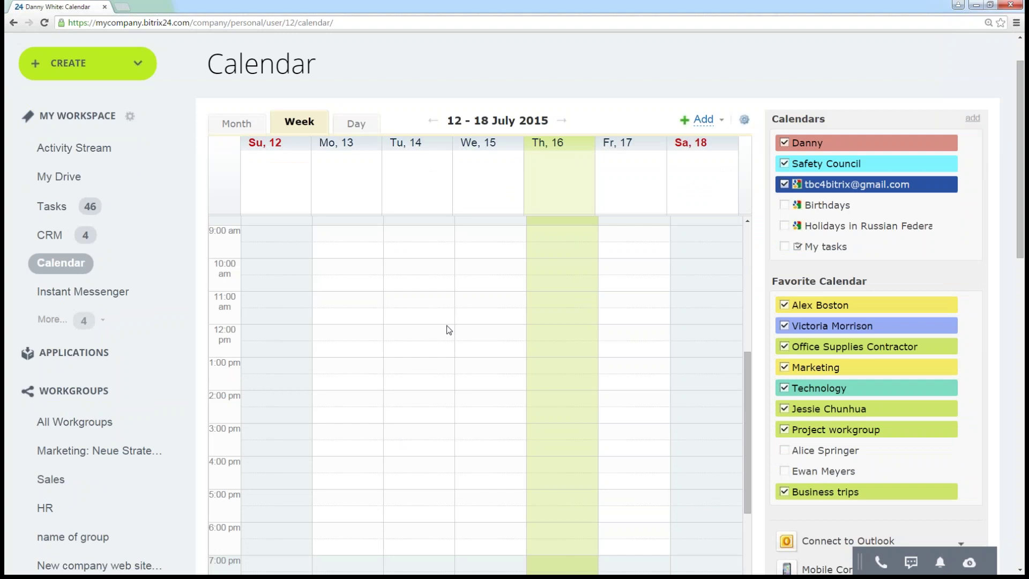
scroll(423, 213, "up", 1)
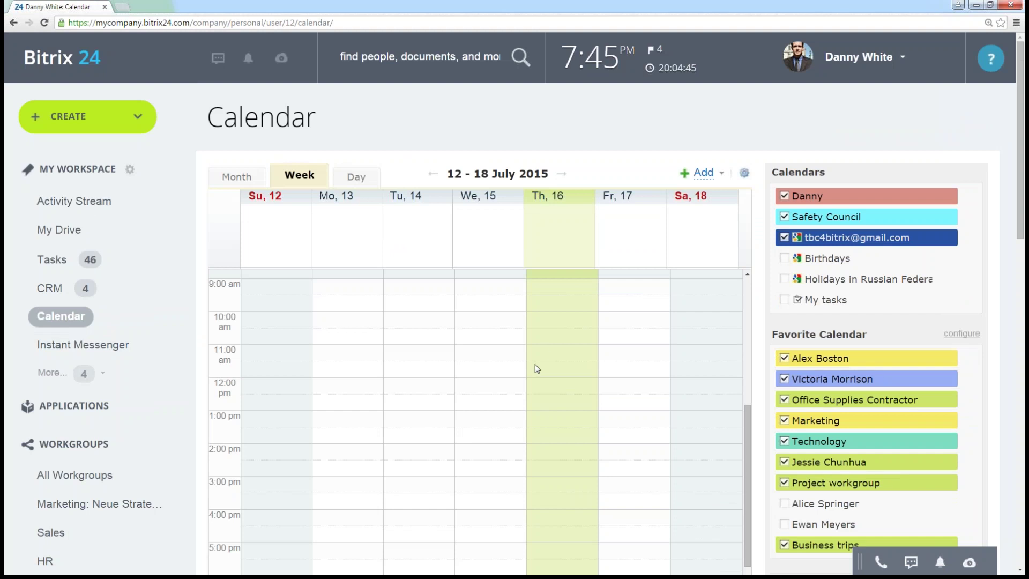
scroll(875, 400, "down", 1)
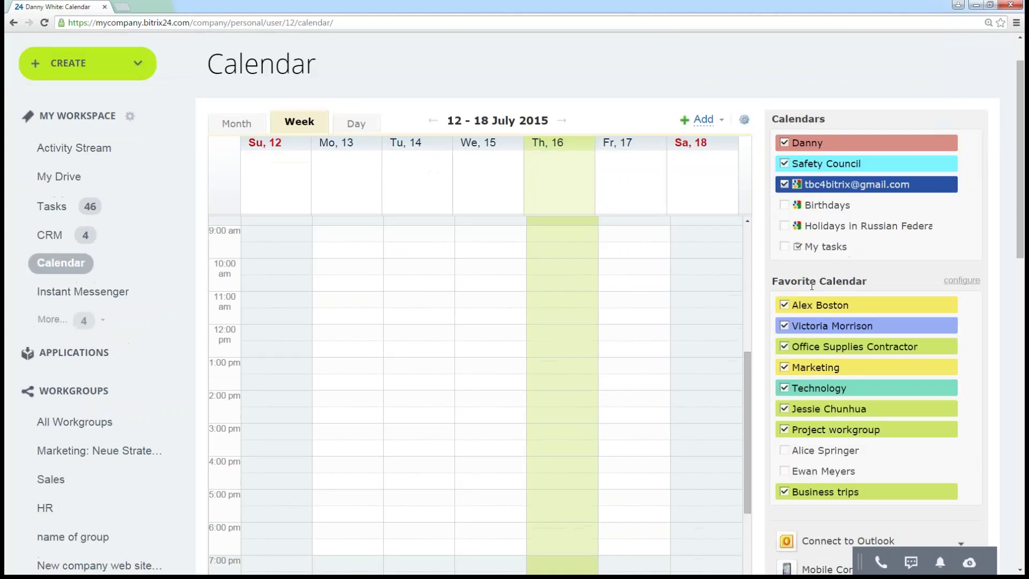
left_click(787, 450)
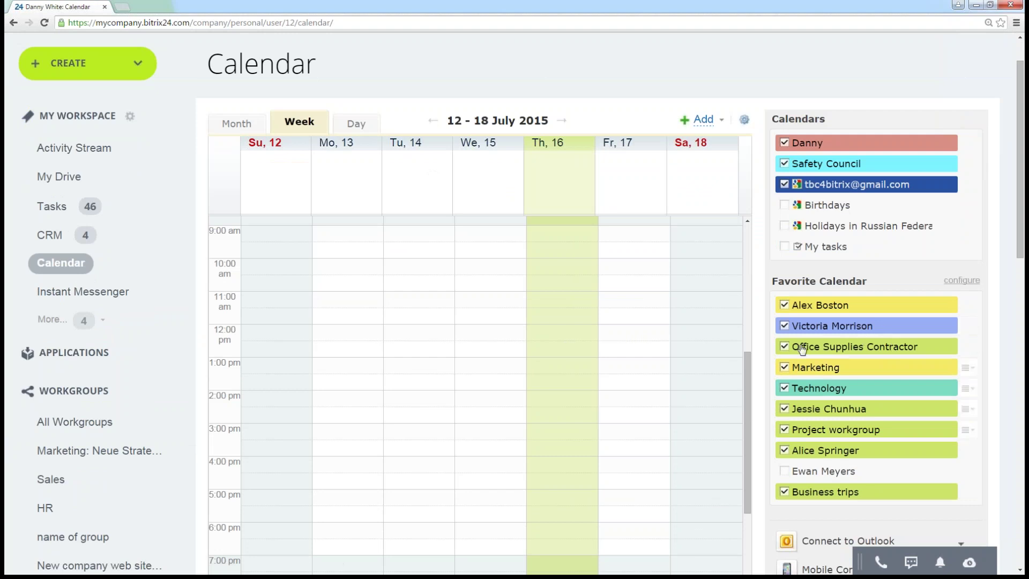
scroll(570, 351, "up", 2)
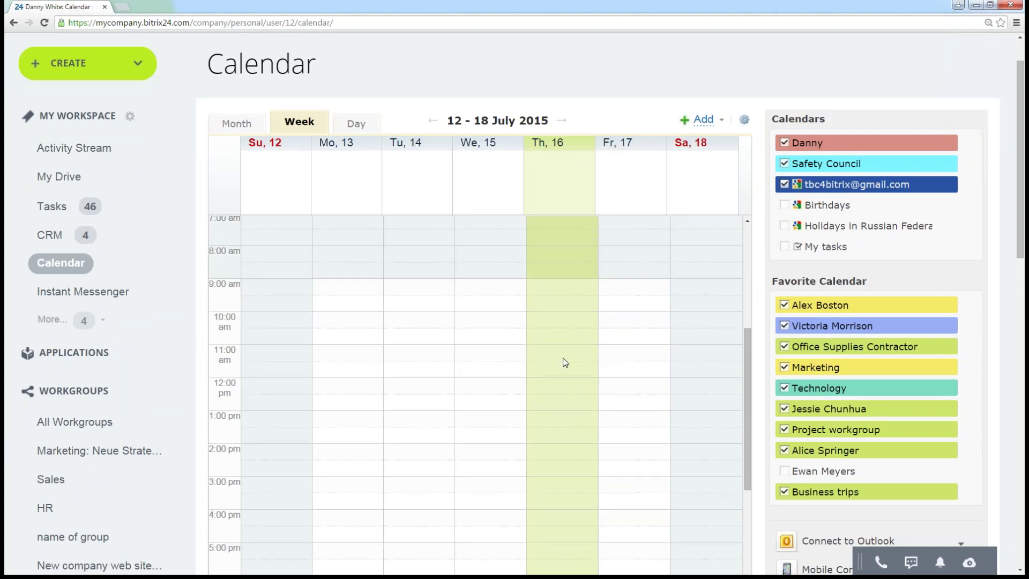
scroll(563, 361, "down", 1)
scroll(975, 276, "down", 2)
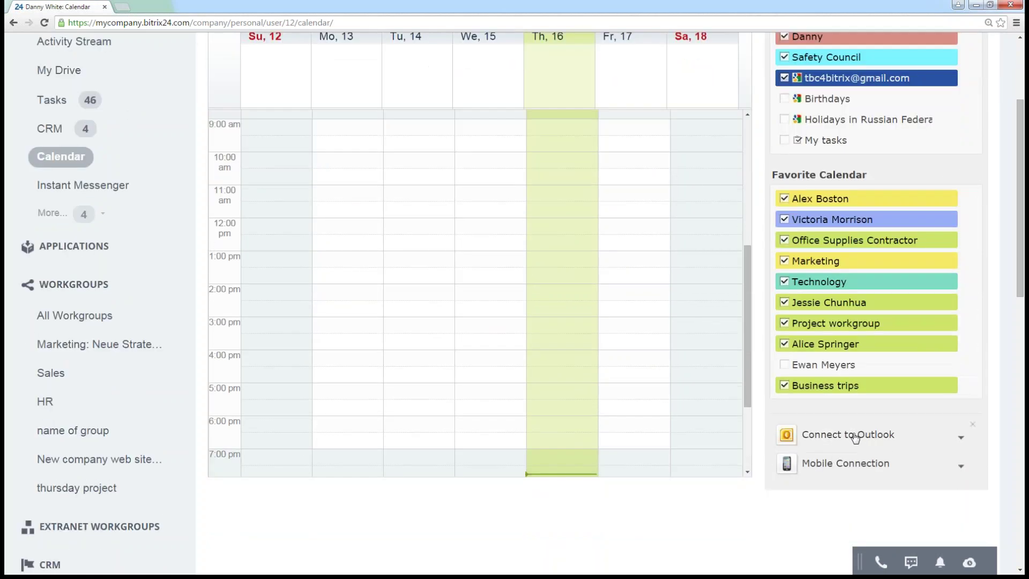
scroll(979, 396, "up", 3)
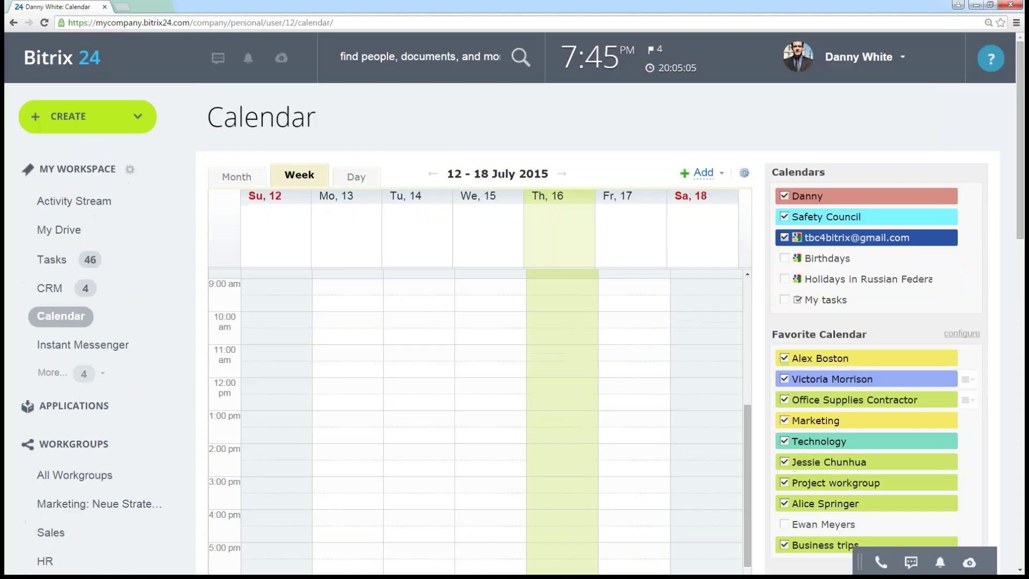
- View the Google Calendar connection in the external CalDAV calendar settings, and close the personal calendar preferences without saving
left_click(744, 173)
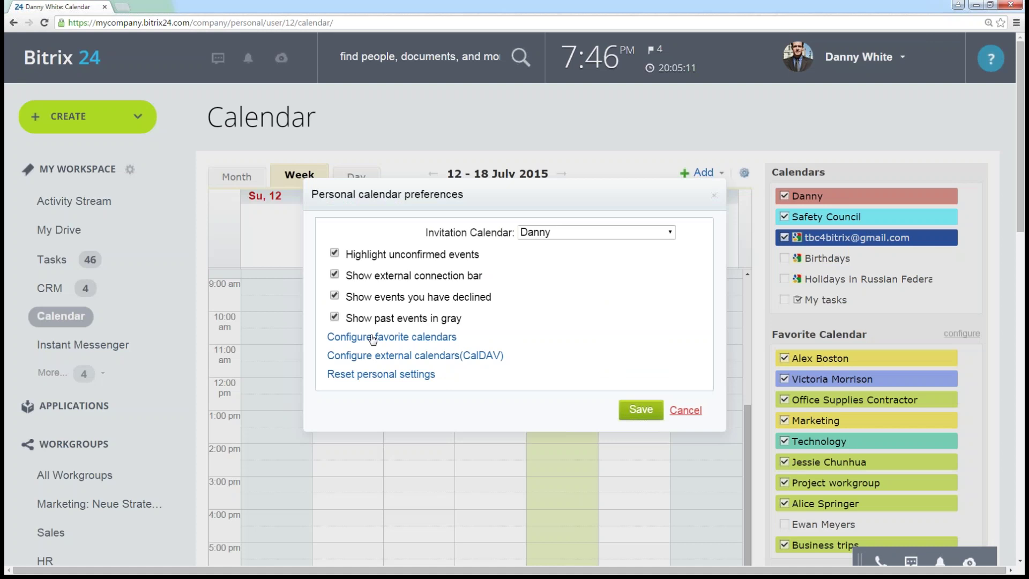
left_click(378, 357)
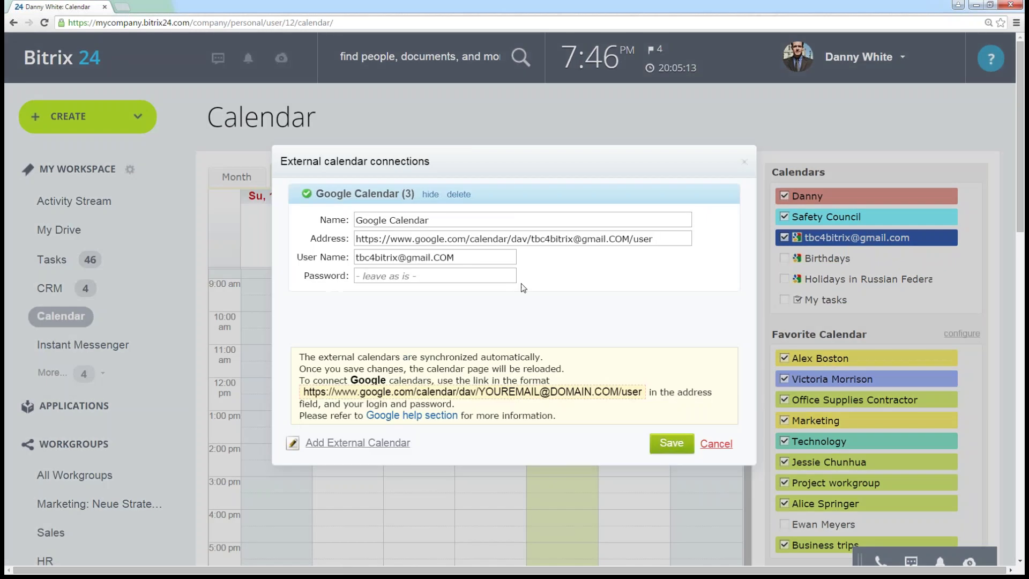
left_click_drag(326, 376, 552, 378)
left_click(628, 356)
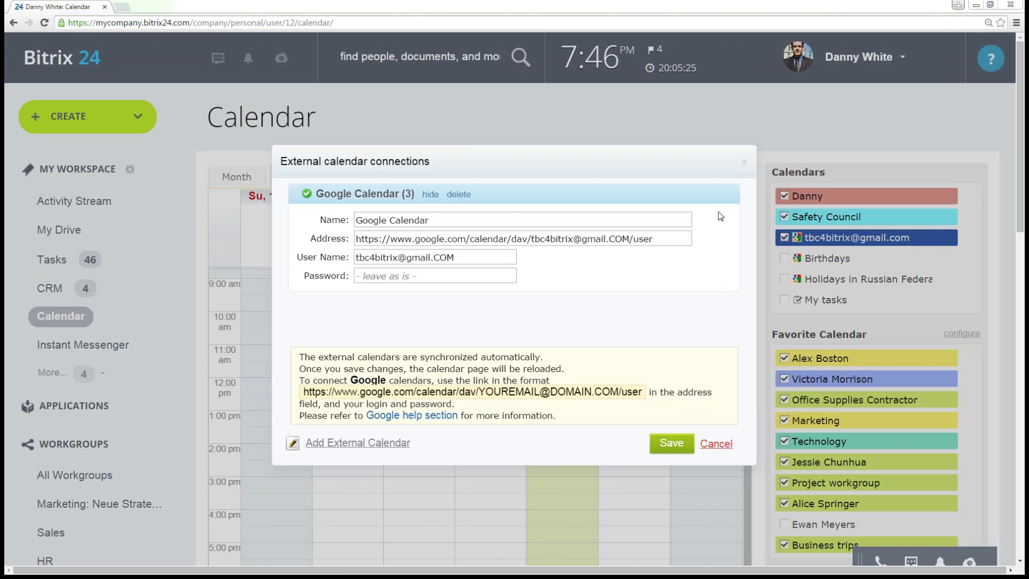
left_click(744, 162)
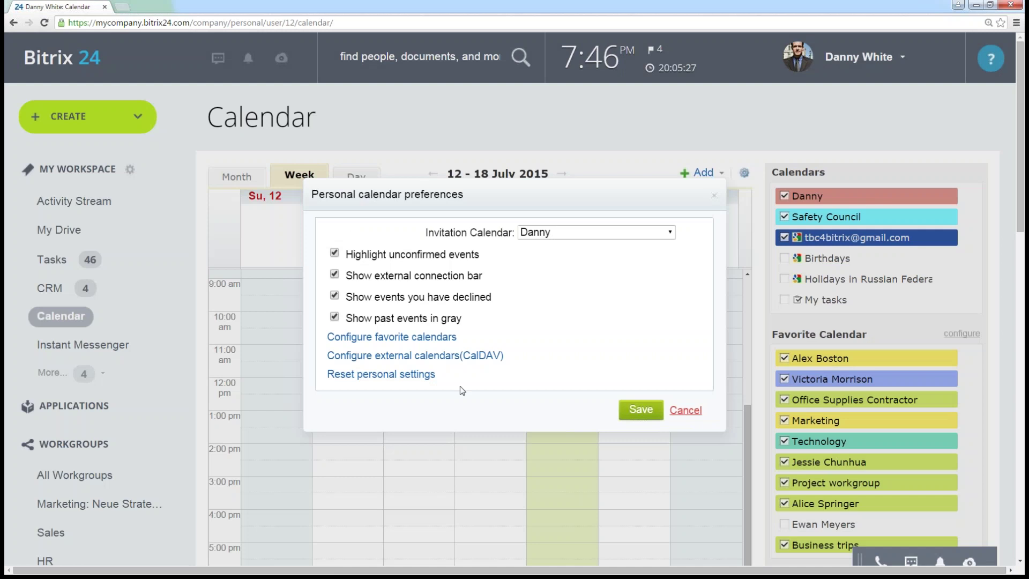
left_click(714, 195)
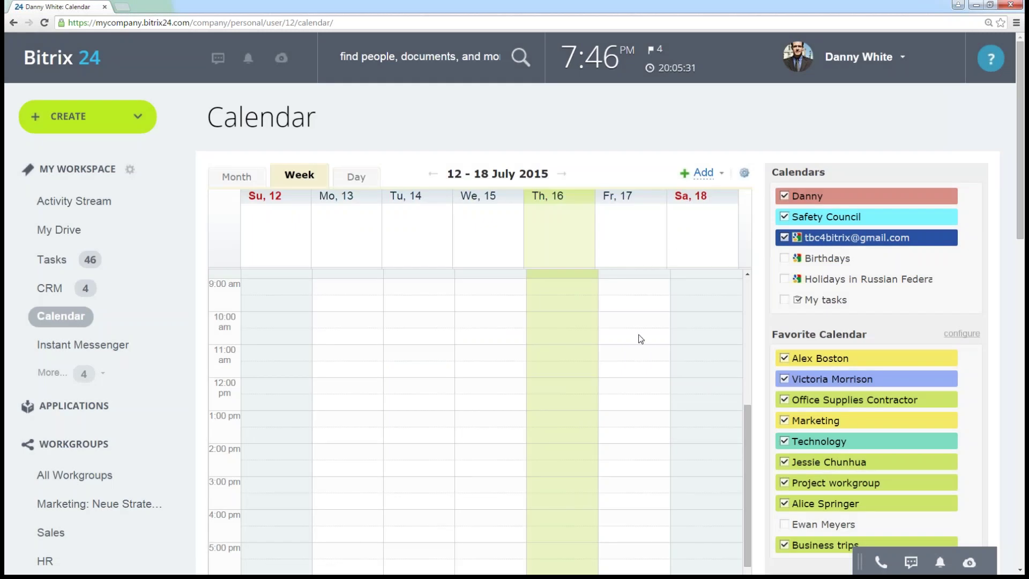
- Expand the My Workspace menu, start configuring it, and view the item options for the Sales workgroup
scroll(600, 375, "down", 1)
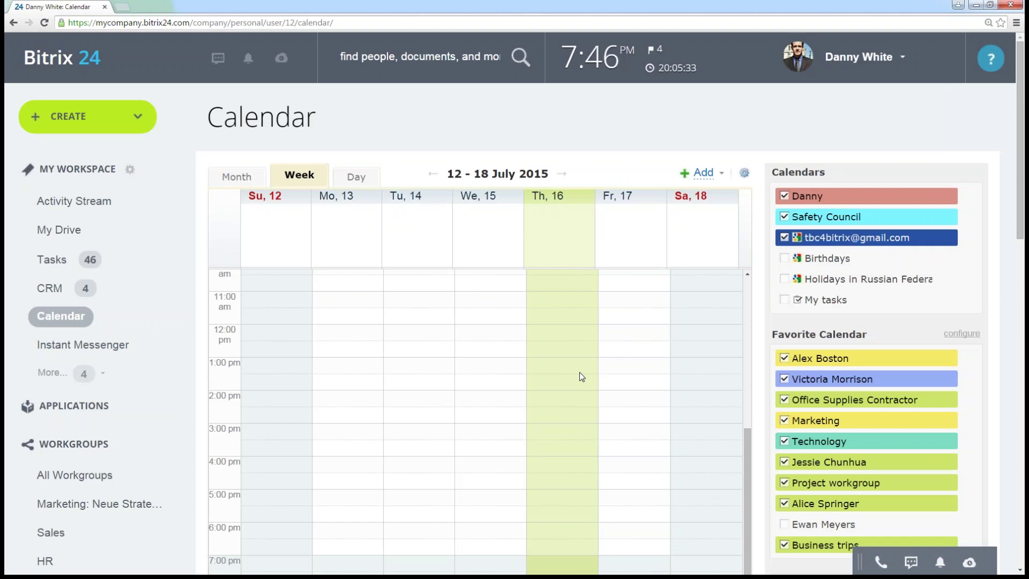
left_click(99, 378)
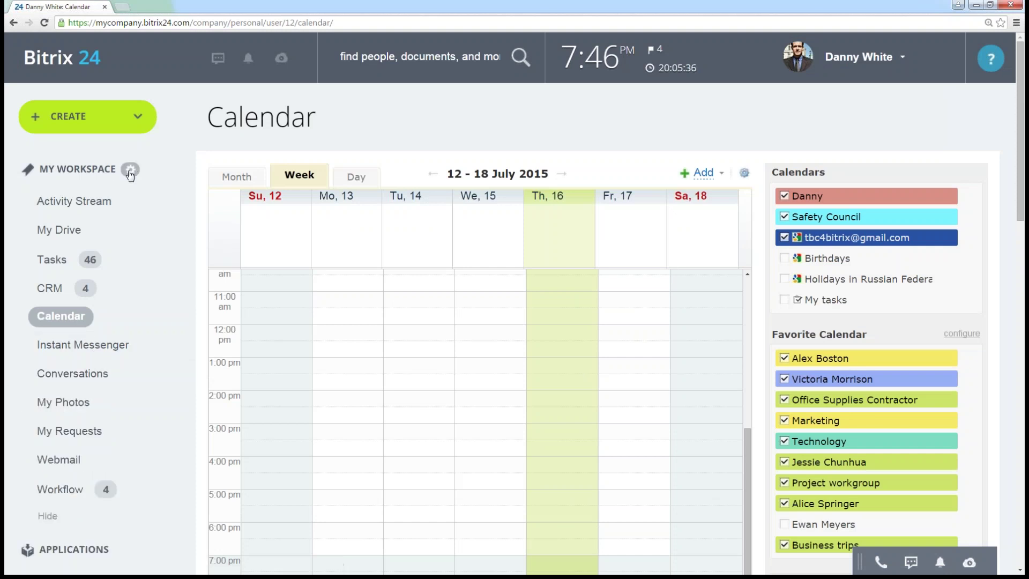
left_click(129, 169)
scroll(16, 482, "down", 3)
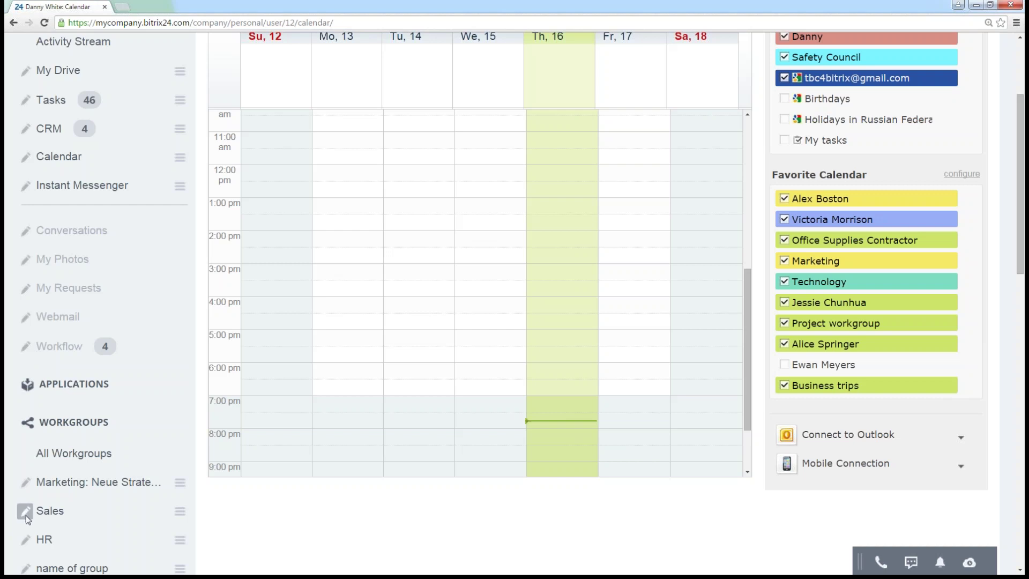
left_click(27, 513)
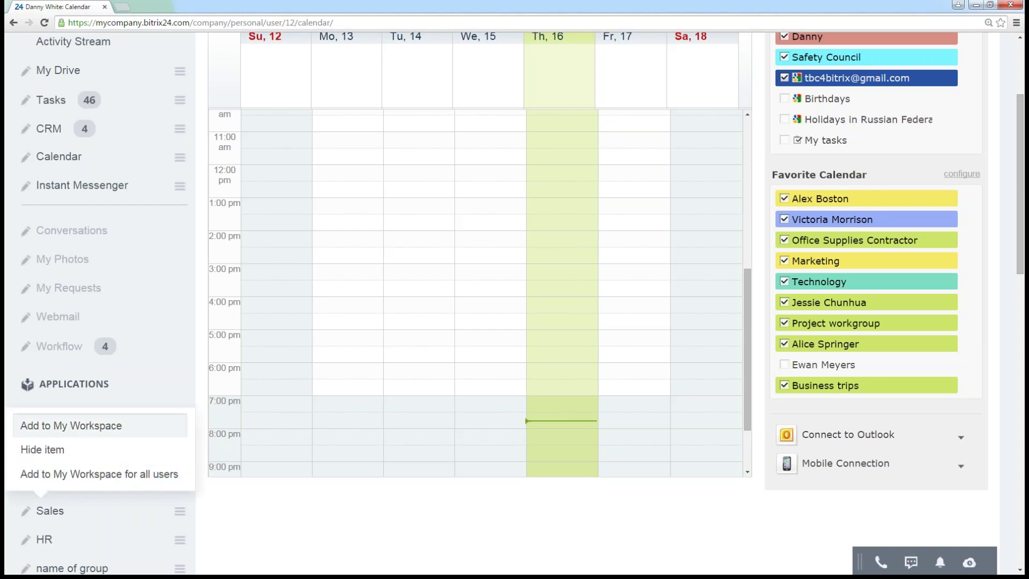
scroll(248, 54, "up", 2)
left_click(188, 100)
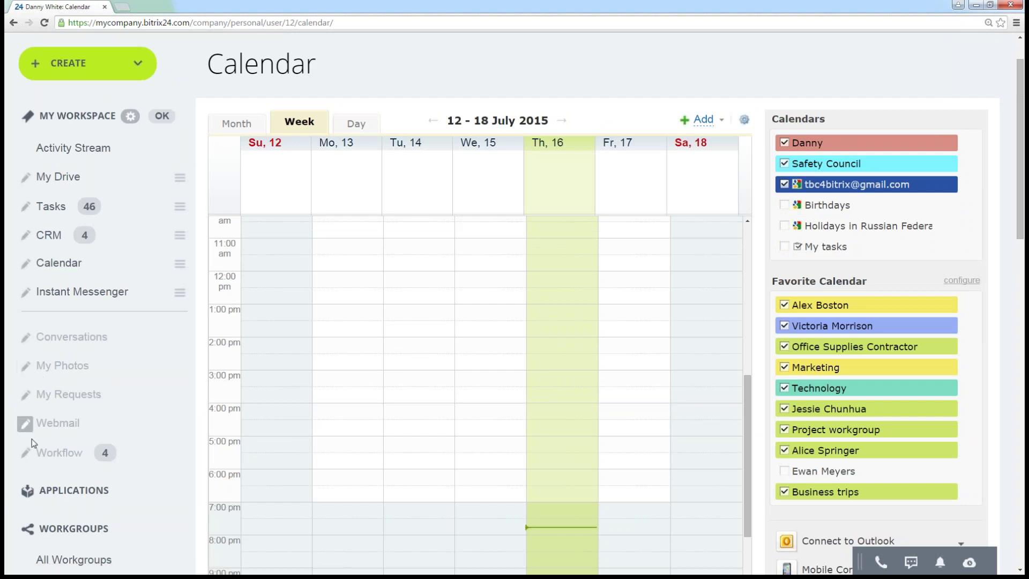
- Make Workflow a visible My Workspace item, move Calendar above Tasks, and finish configuring the menu
left_click(24, 452)
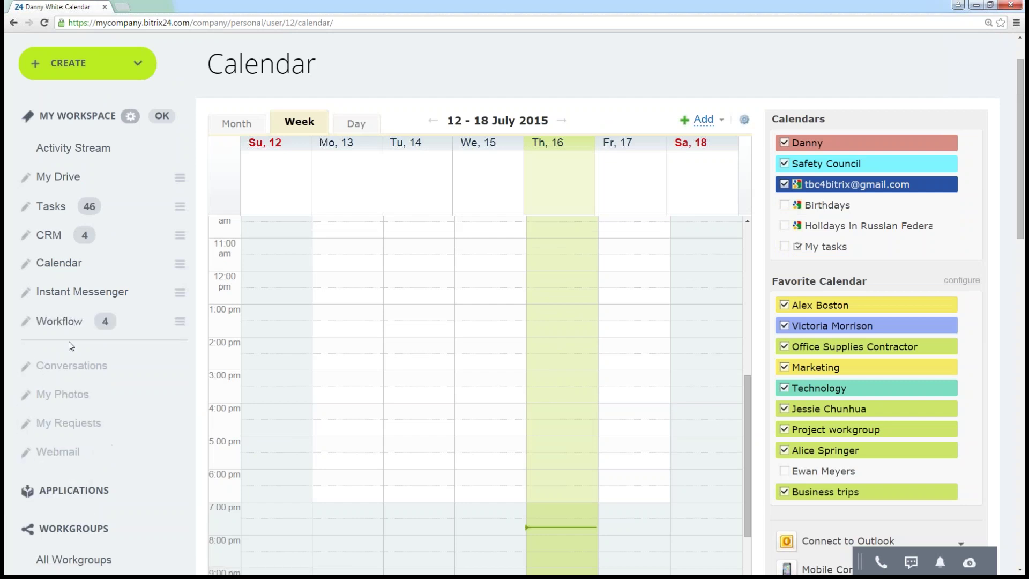
left_click_drag(180, 264, 180, 205)
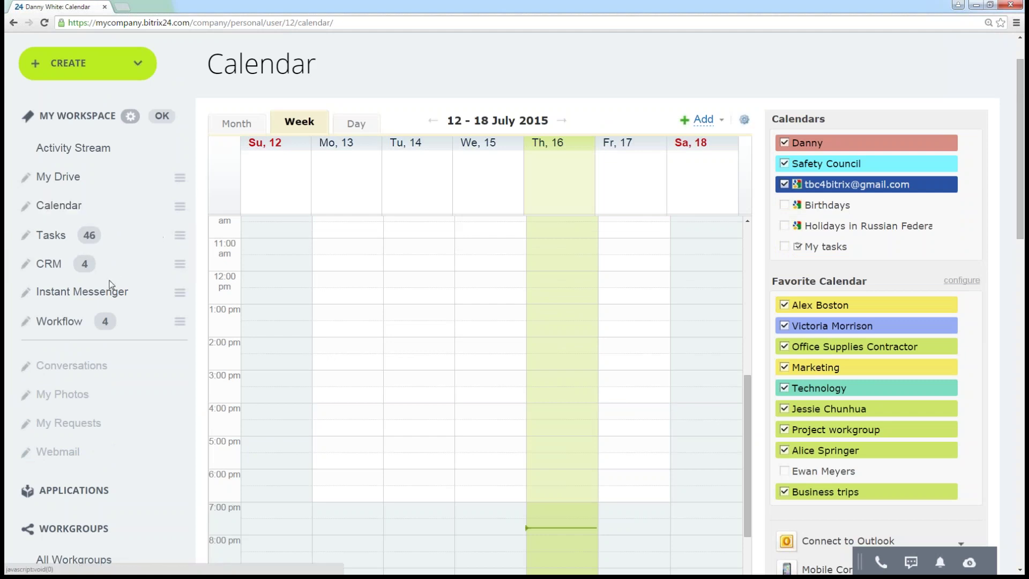
left_click(162, 116)
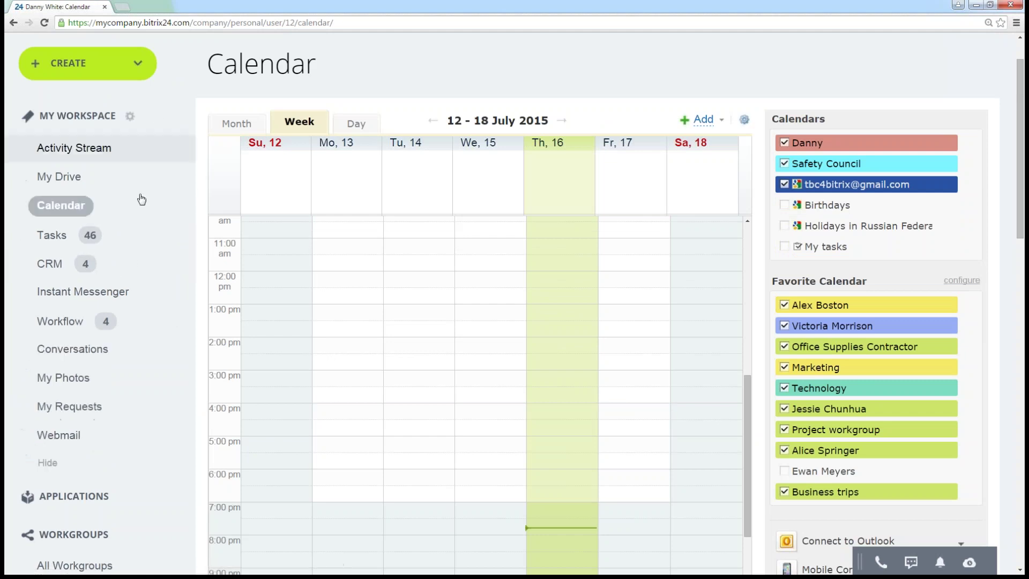
- Open My Drive and examine its folders and files, along with the Company section's drive entry
left_click(78, 176)
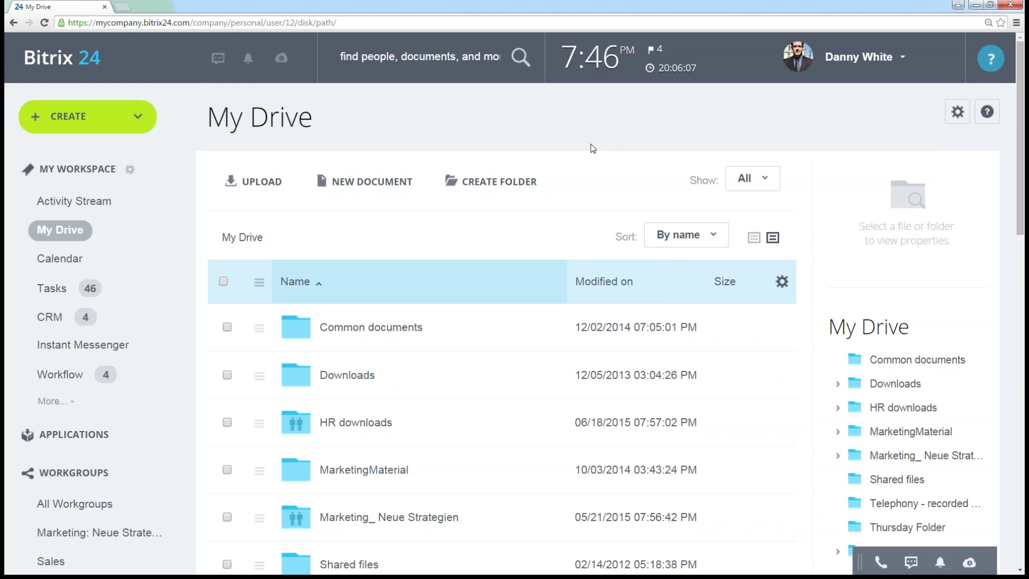
scroll(104, 255, "down", 3)
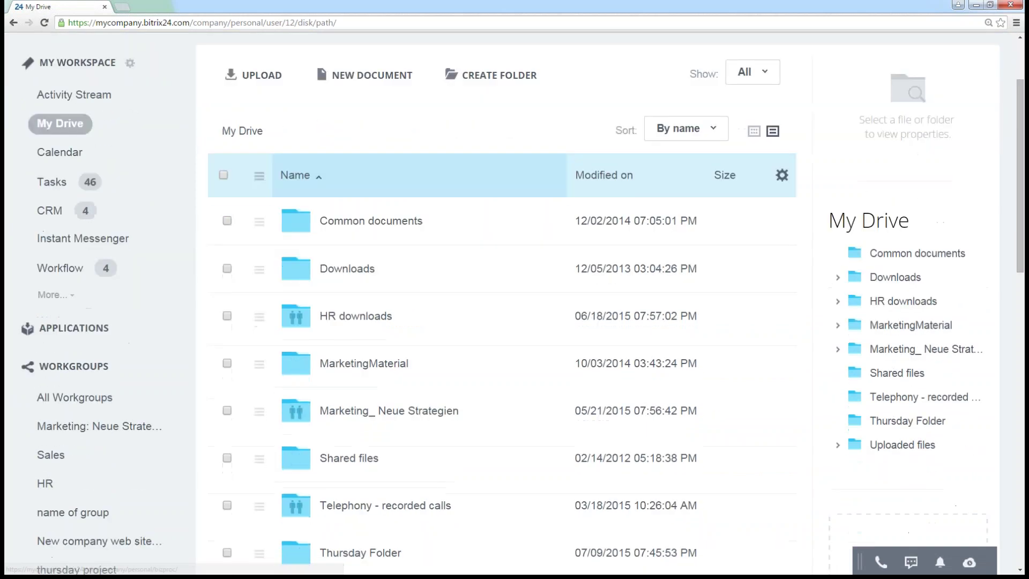
scroll(87, 433, "down", 6)
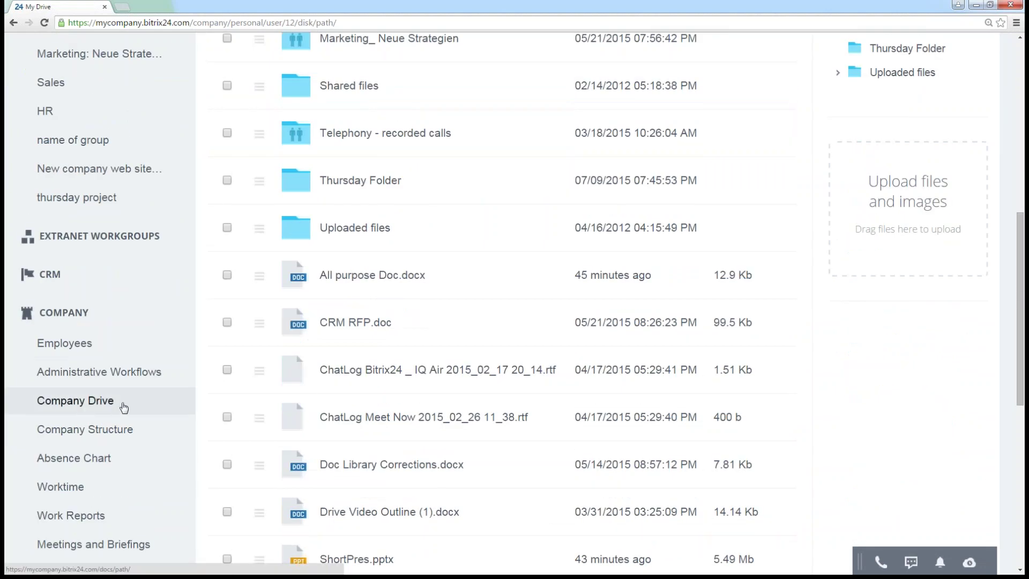
scroll(538, 397, "up", 9)
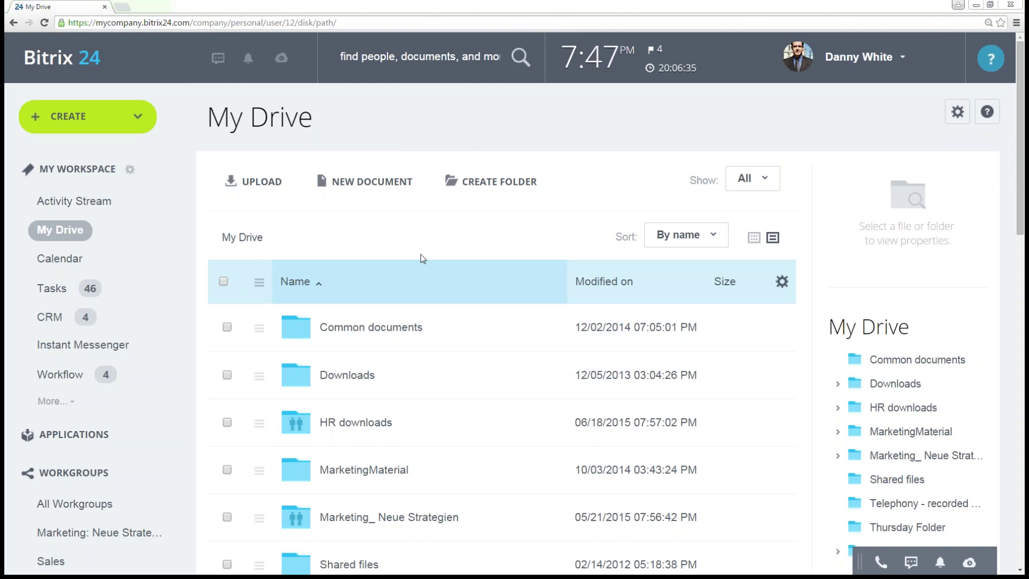
scroll(458, 249, "down", 2)
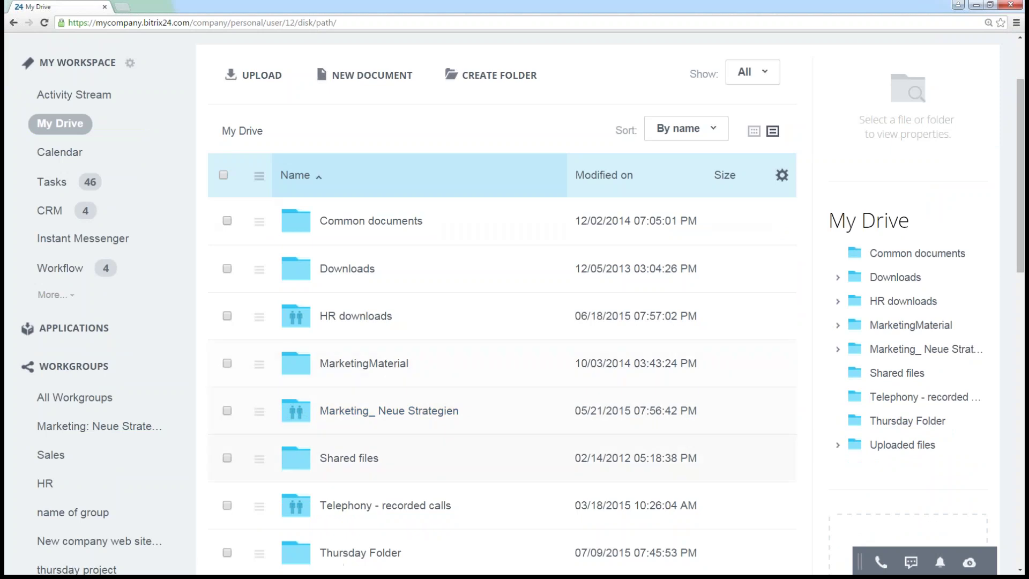
scroll(372, 441, "down", 1)
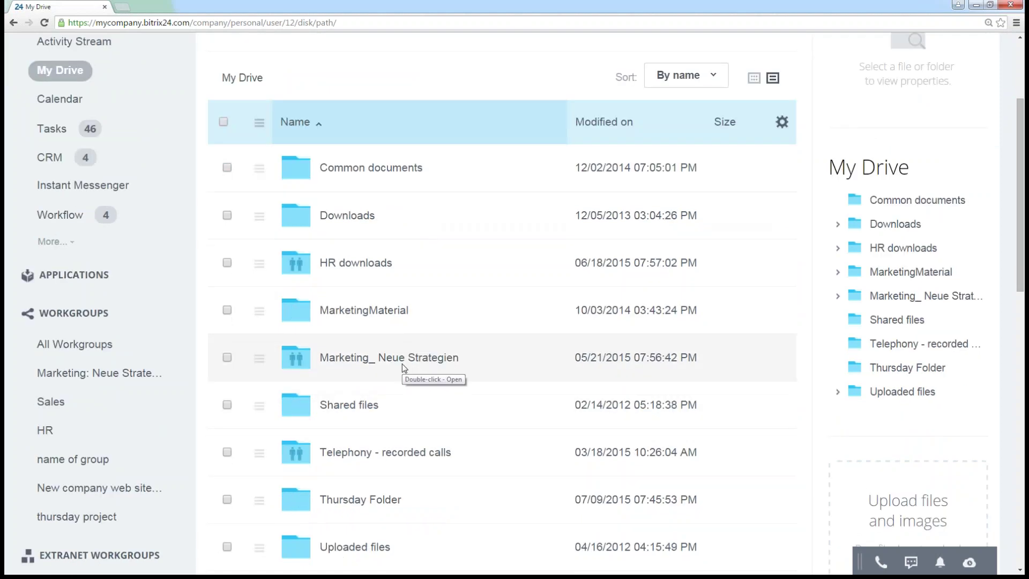
scroll(407, 368, "down", 2)
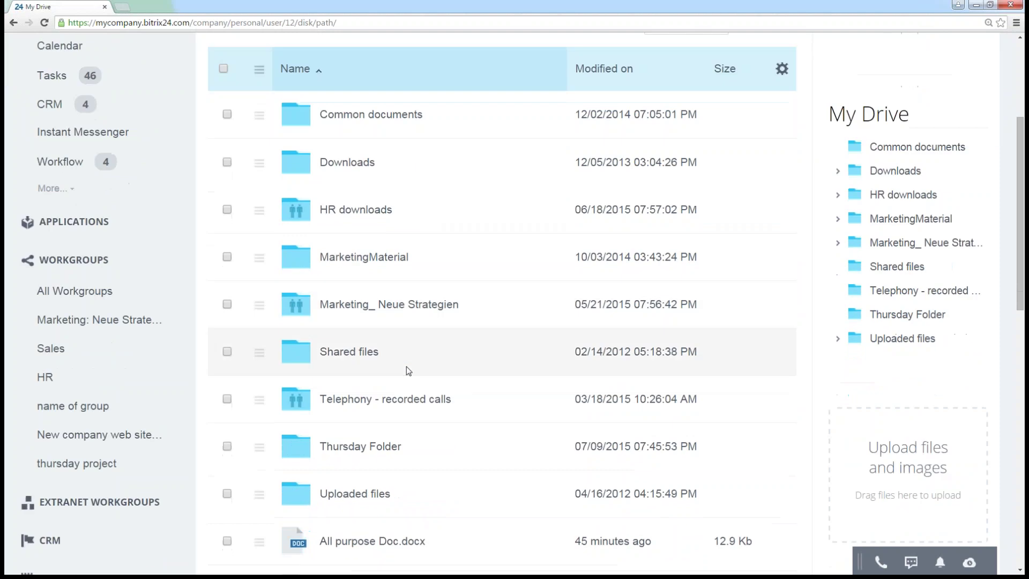
scroll(434, 416, "down", 2)
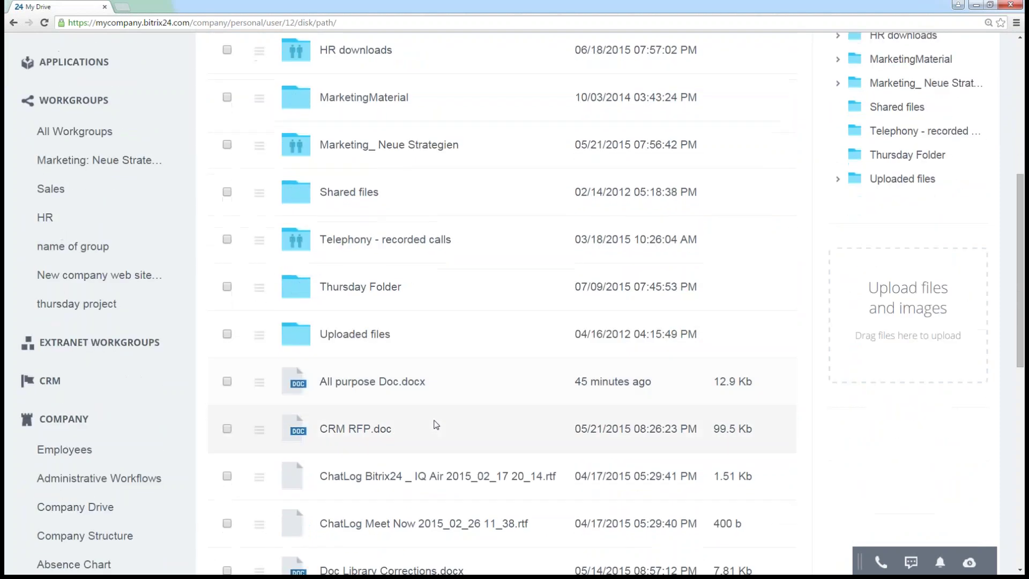
scroll(453, 416, "up", 4)
scroll(484, 252, "up", 3)
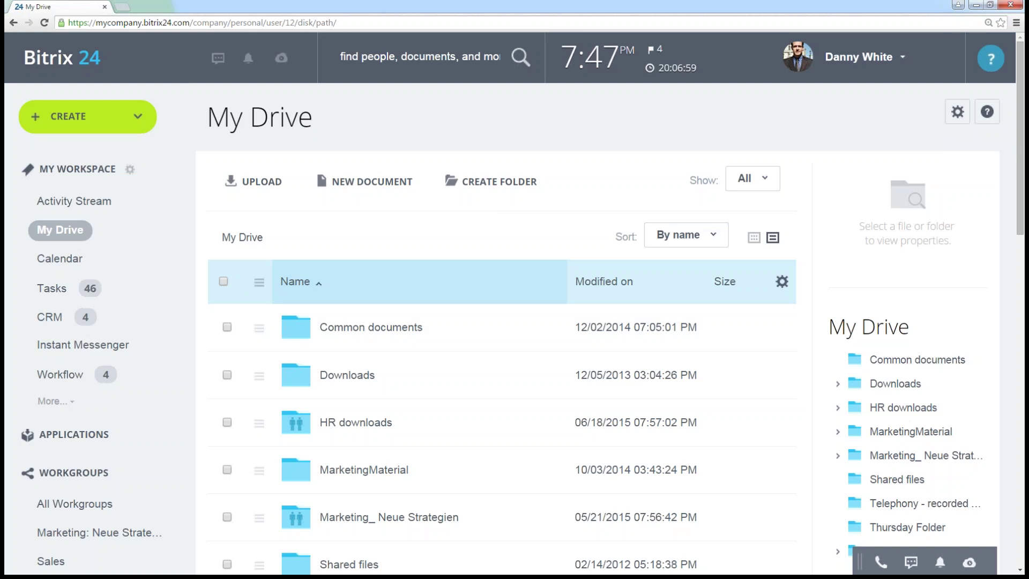
- View the access permission configuration for My Drive and close it without changes
left_click(958, 113)
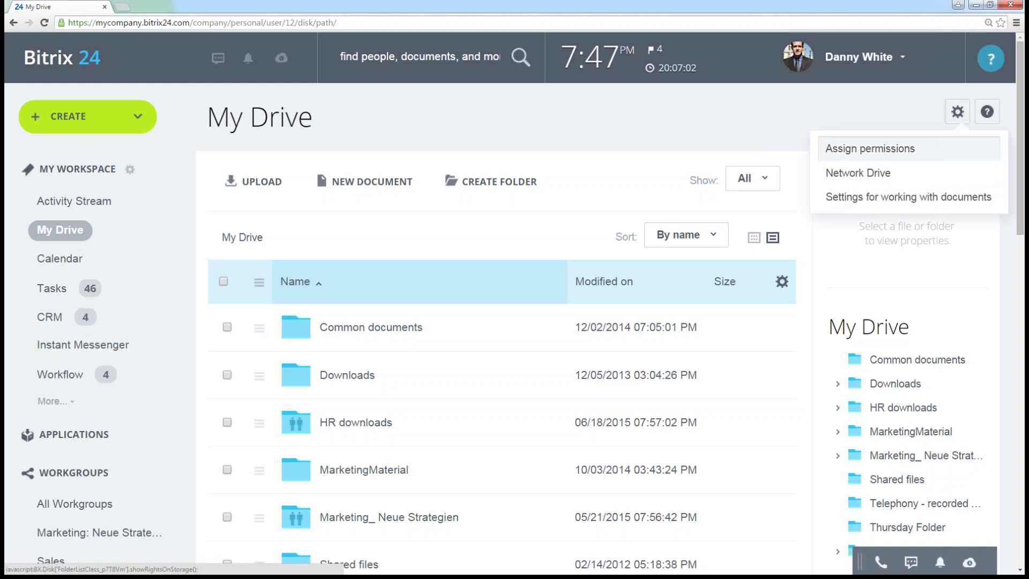
left_click(870, 148)
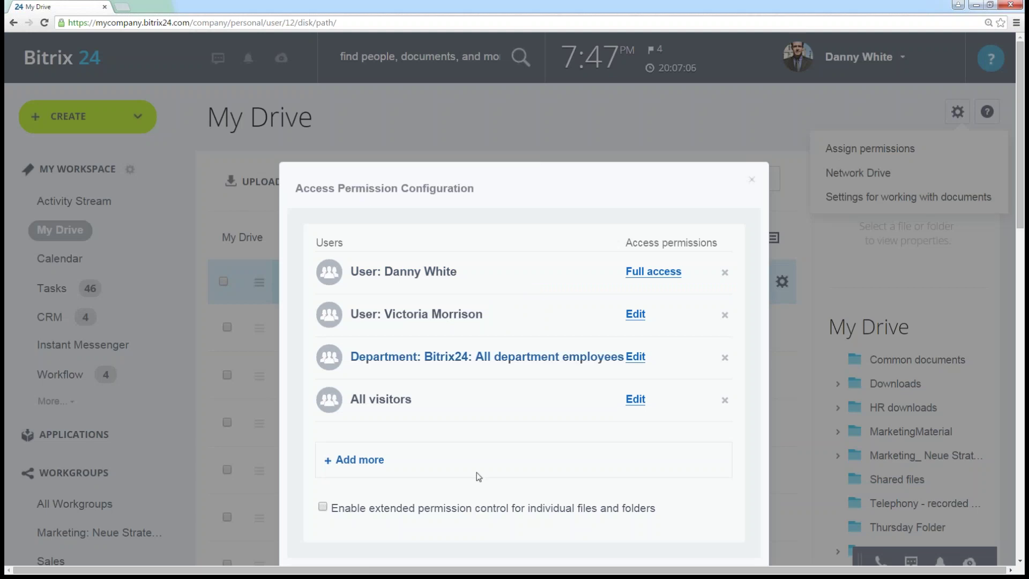
left_click(752, 182)
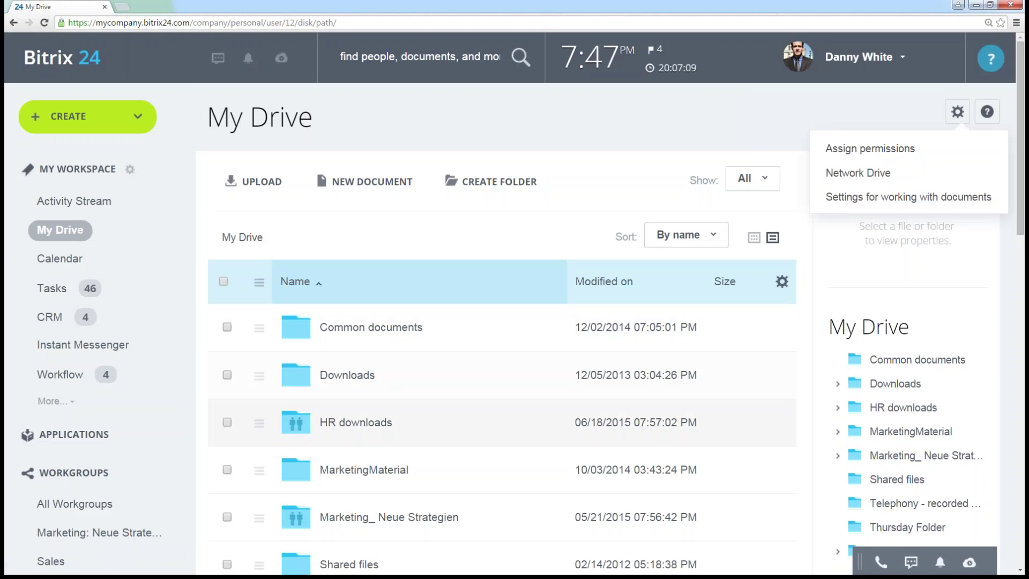
- View the action options for Thursday Folder, and the revision history of All purpose Doc.docx with its version's actions
scroll(263, 422, "down", 4)
left_click(259, 447)
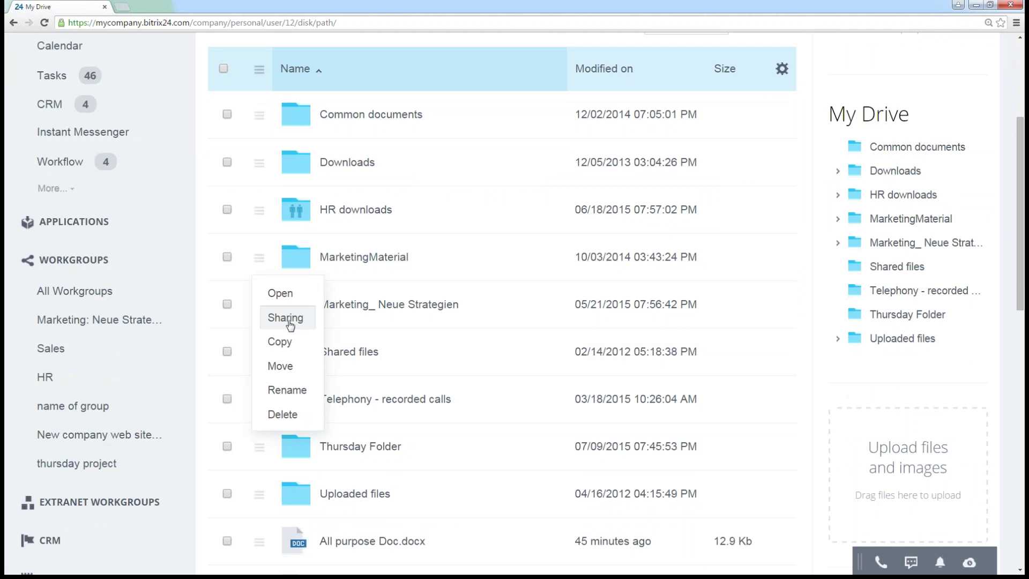
scroll(380, 322, "down", 3)
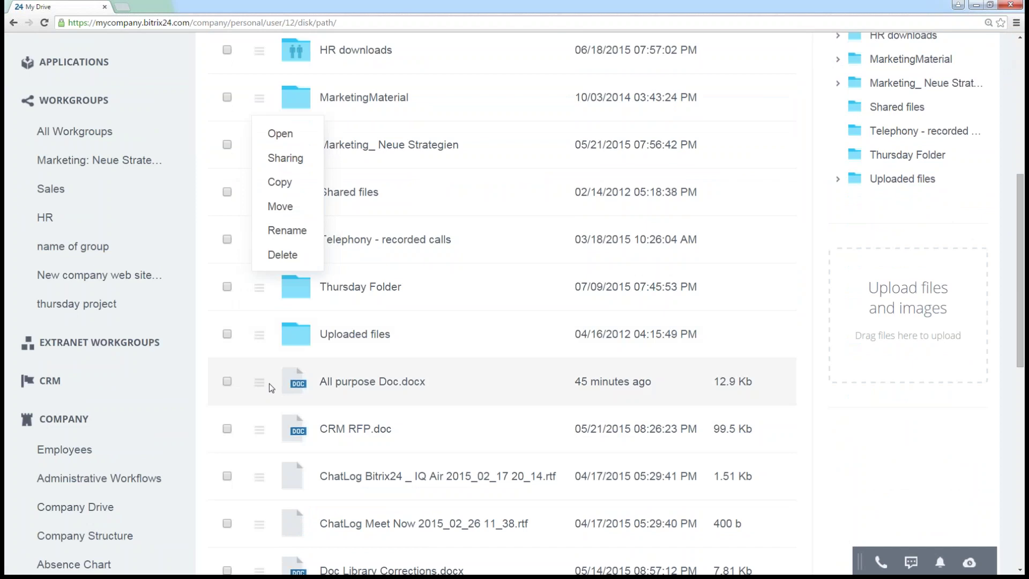
left_click(259, 382)
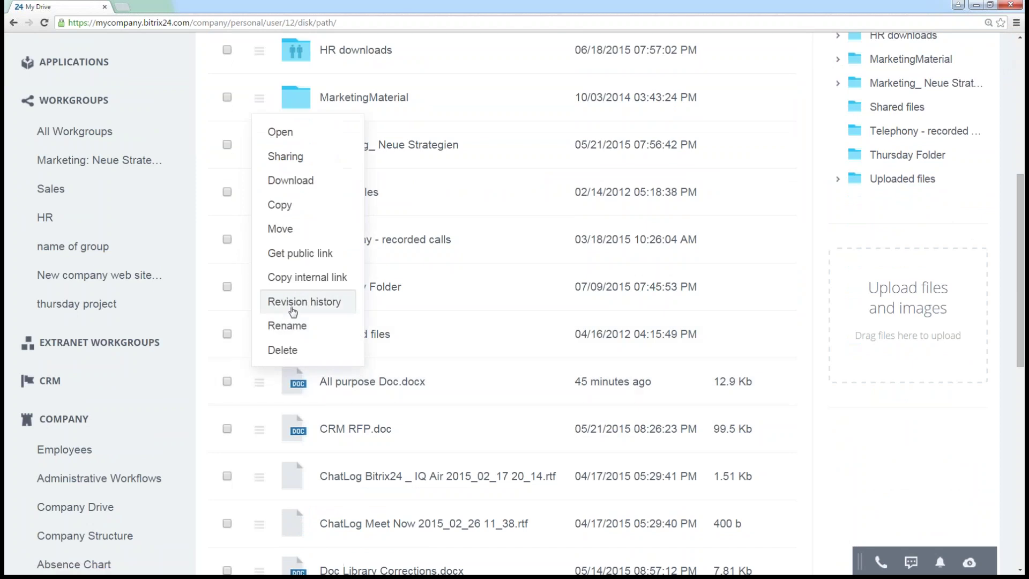
left_click(314, 298)
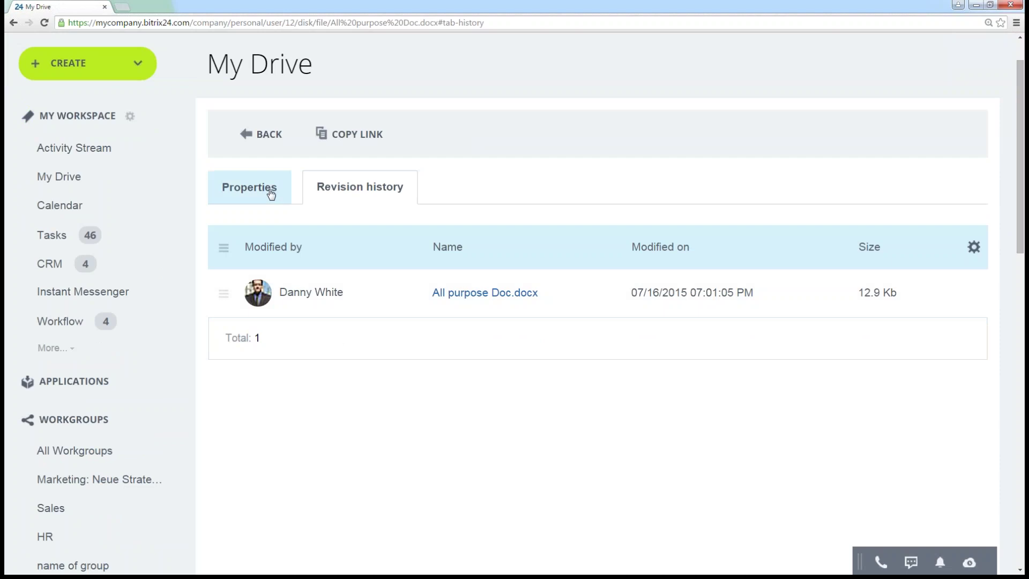
scroll(553, 200, "up", 1)
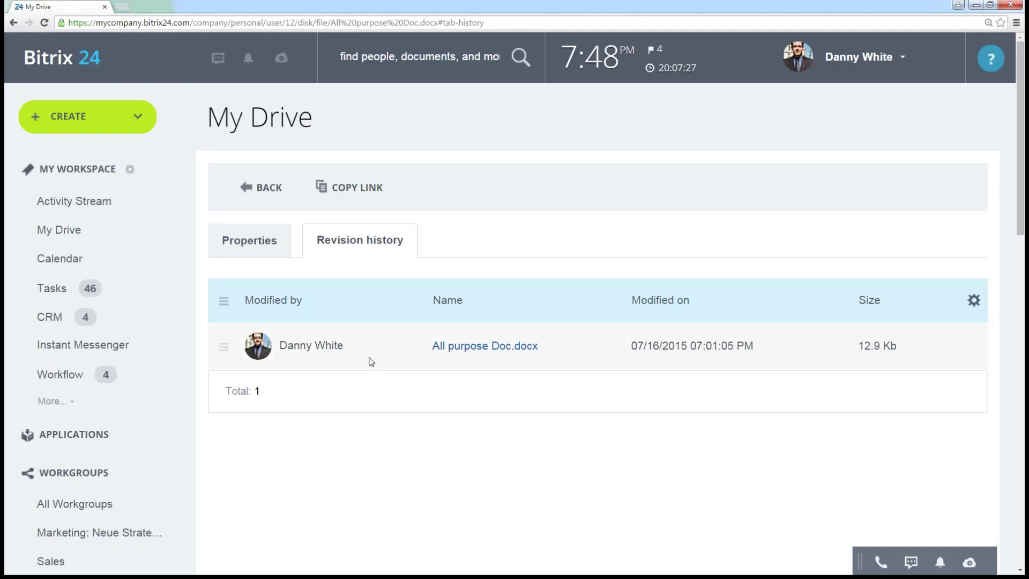
left_click(224, 347)
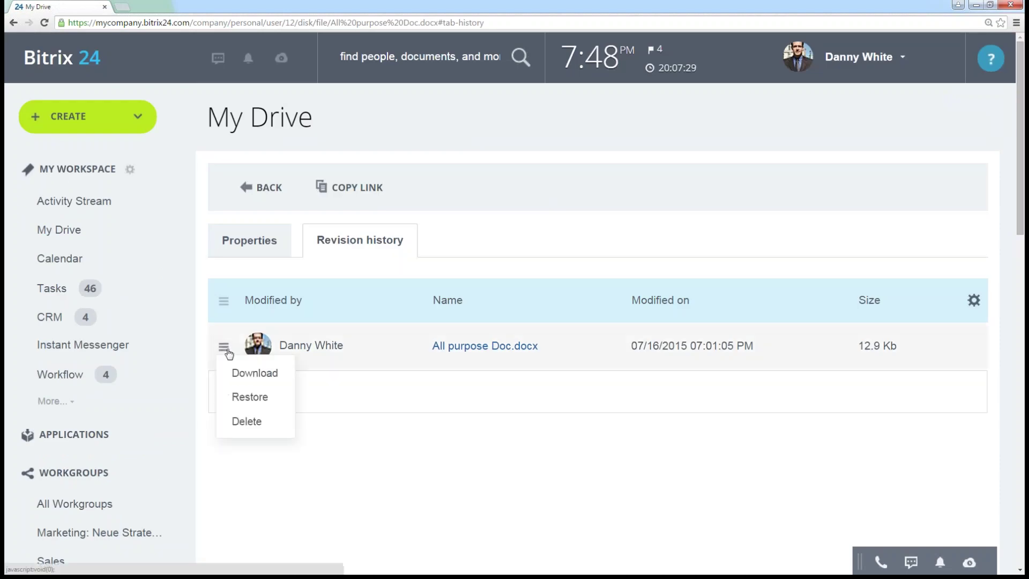
- Turn on the public link in the properties of All purpose Doc.docx and highlight the link address
left_click(252, 242)
scroll(615, 320, "down", 3)
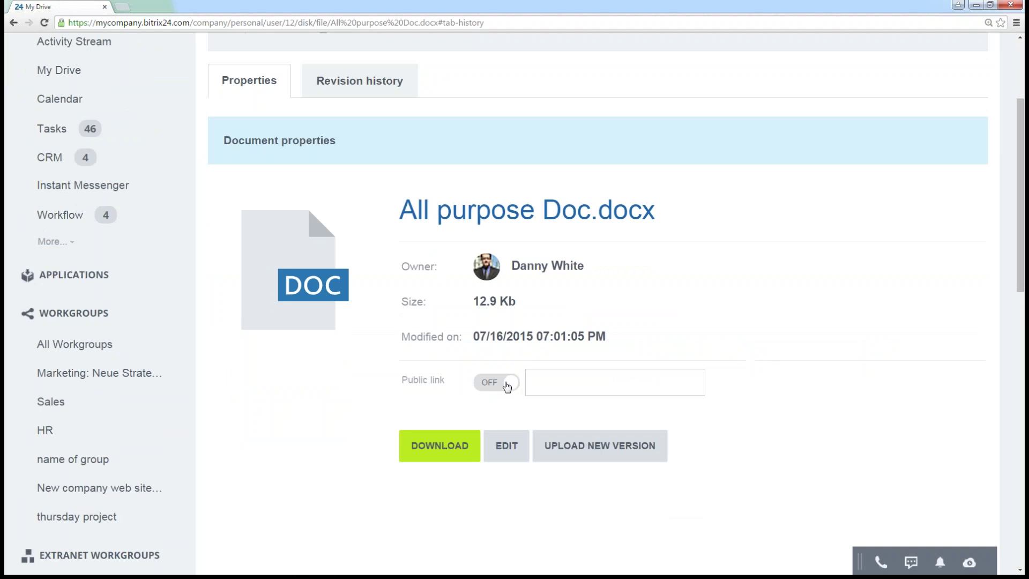
left_click(508, 385)
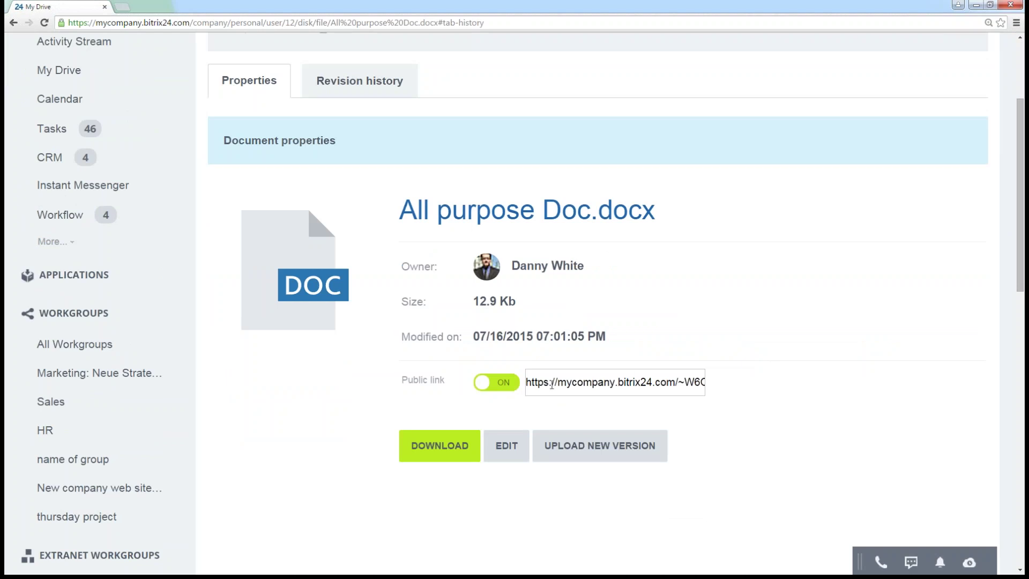
left_click_drag(528, 382, 809, 388)
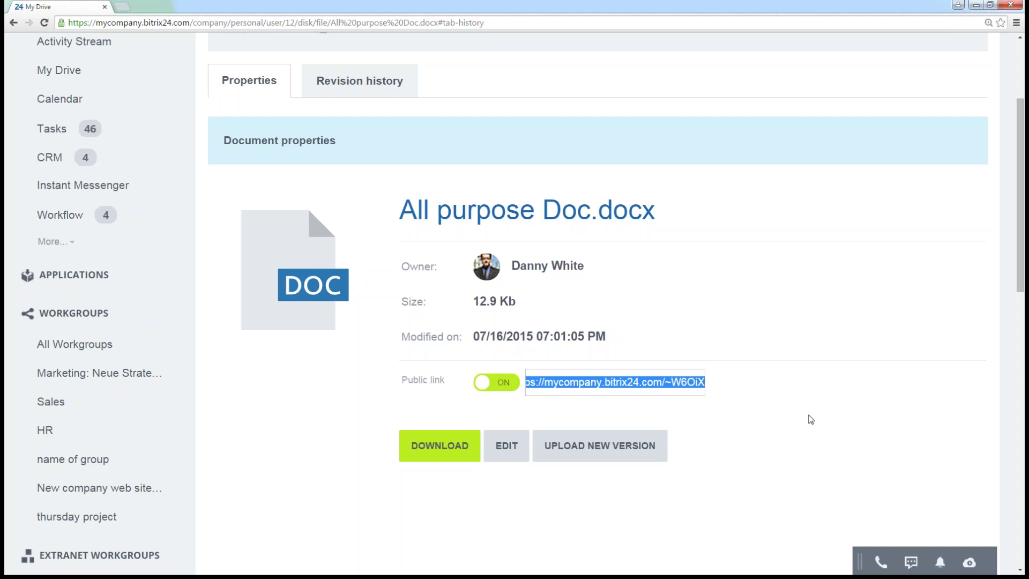
left_click(809, 415)
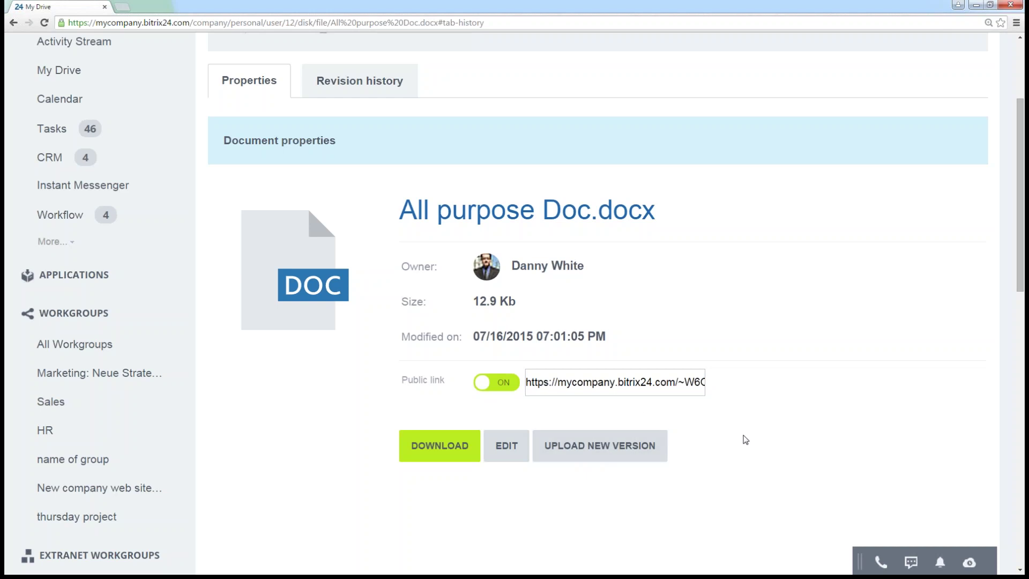
- Return to the My Drive file list and look over its folders
scroll(741, 440, "up", 3)
left_click(265, 186)
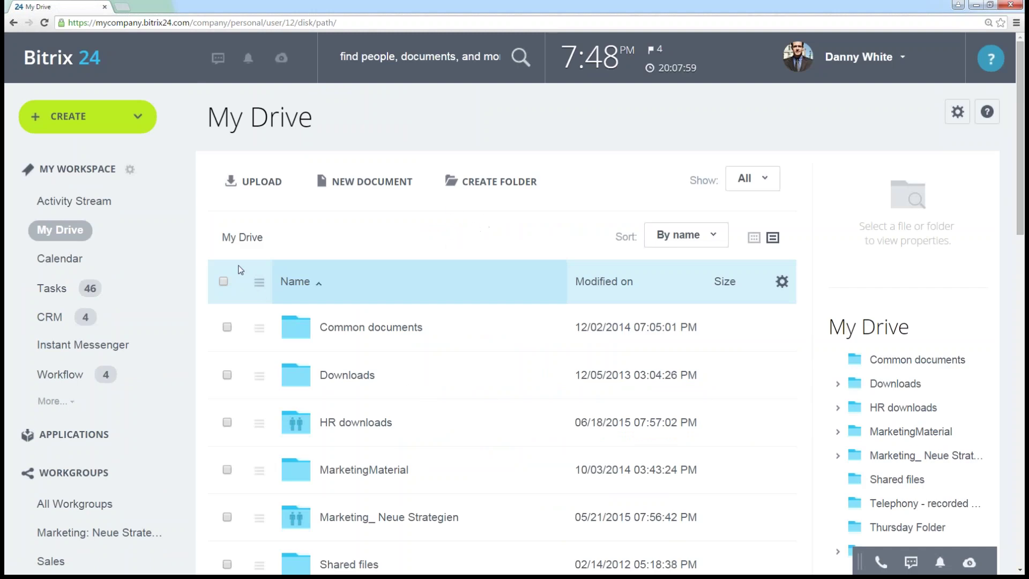
scroll(174, 267, "down", 1)
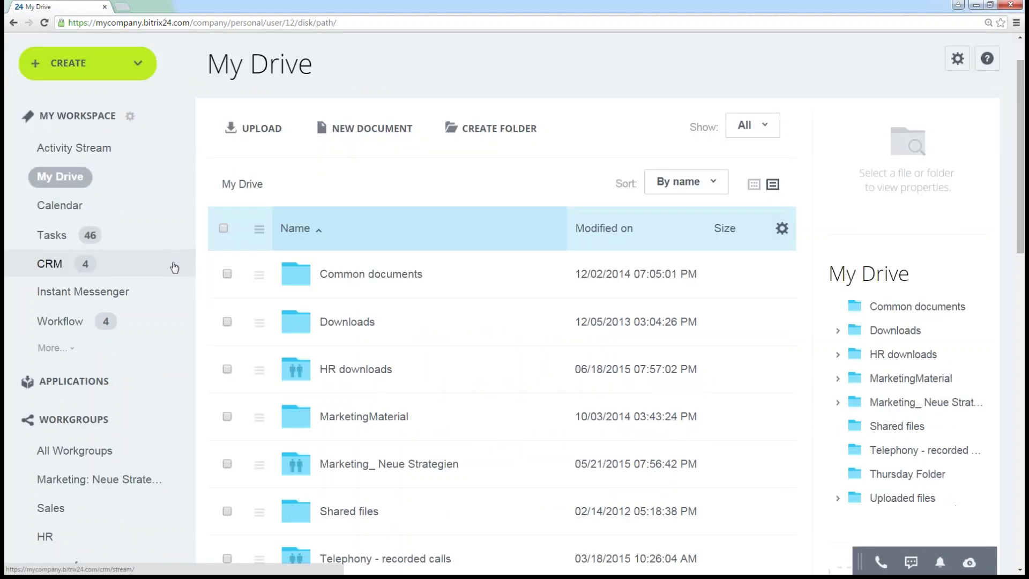
scroll(177, 289, "down", 2)
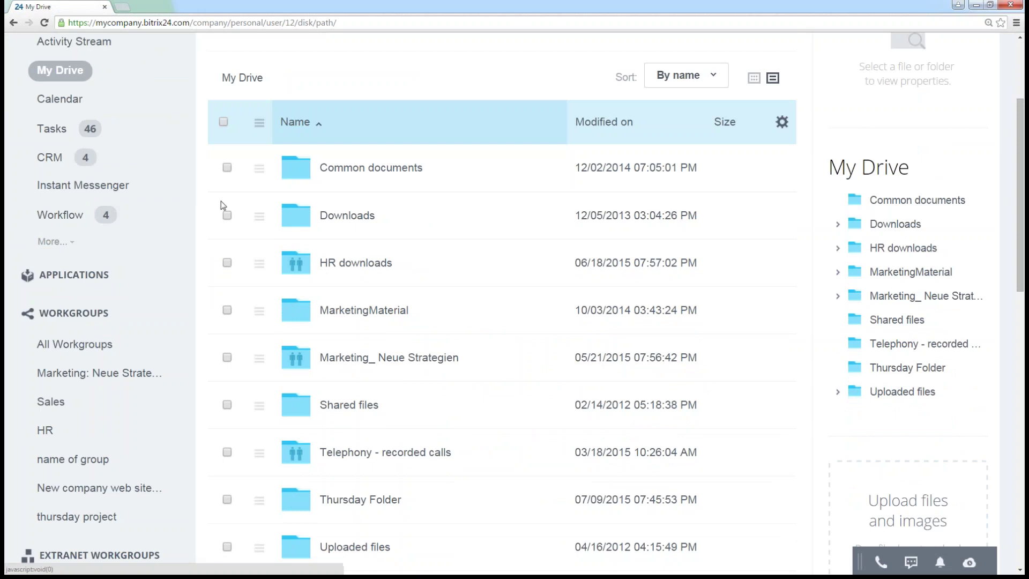
scroll(252, 233, "up", 1)
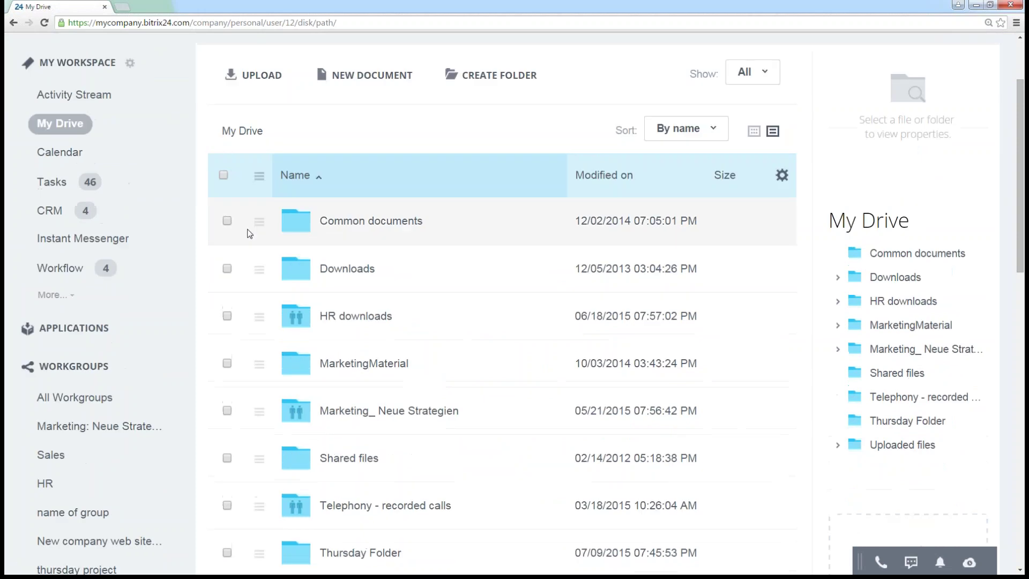
- Open the Marketing: Neue Strategien workgroup and examine its group details, moderators and members
left_click(85, 428)
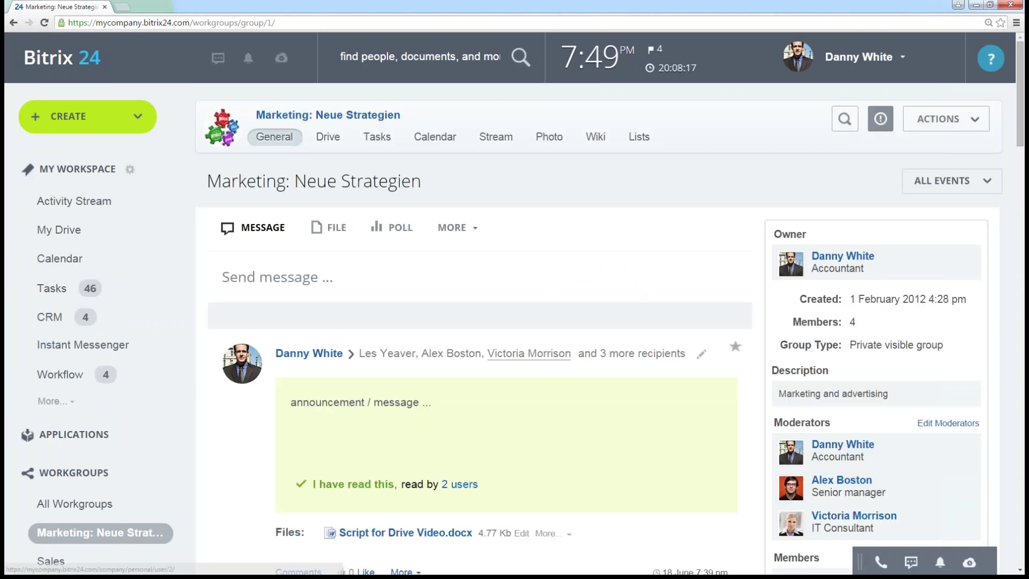
mouse_move(565, 353)
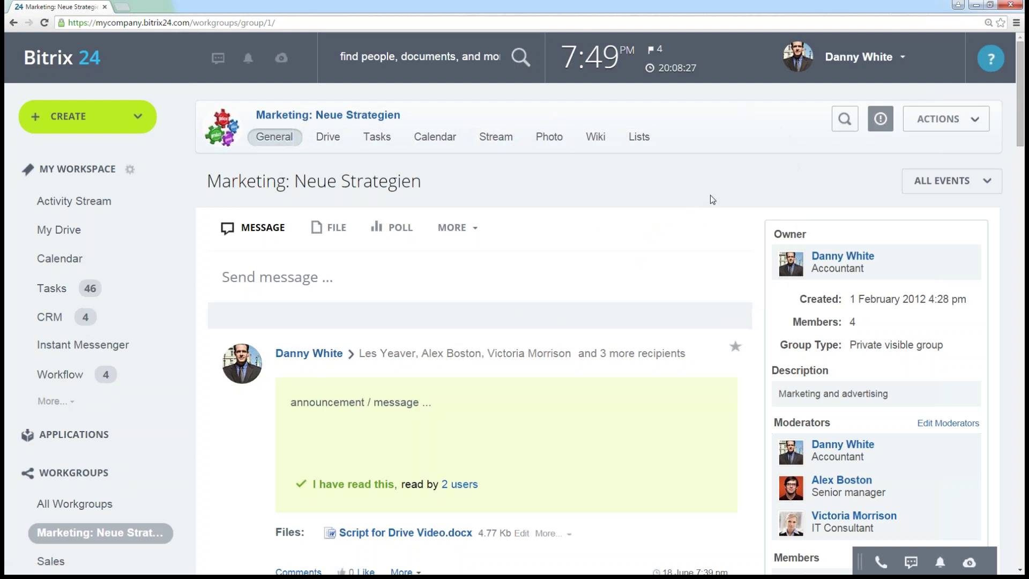
scroll(695, 243, "down", 4)
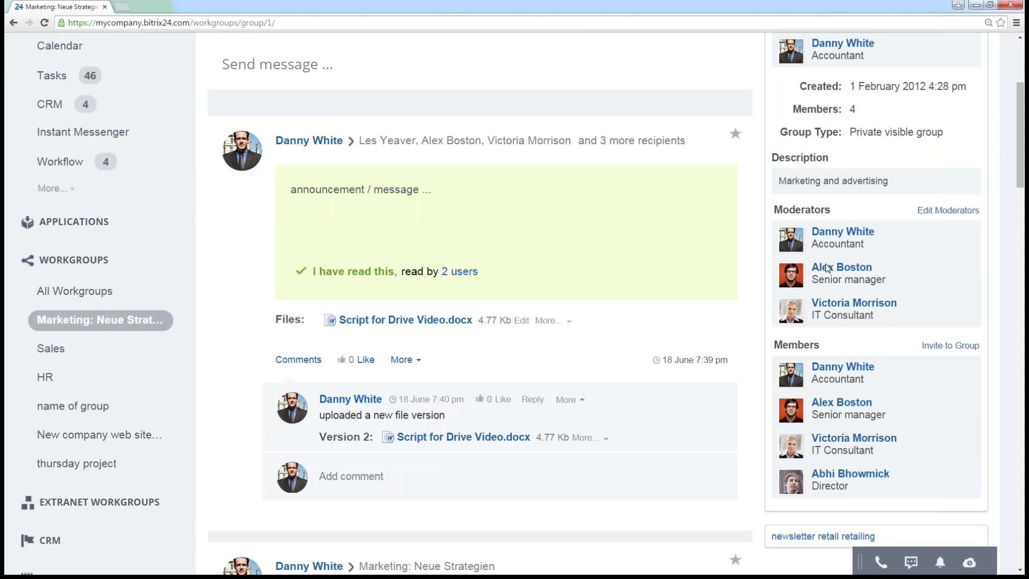
scroll(852, 296, "up", 2)
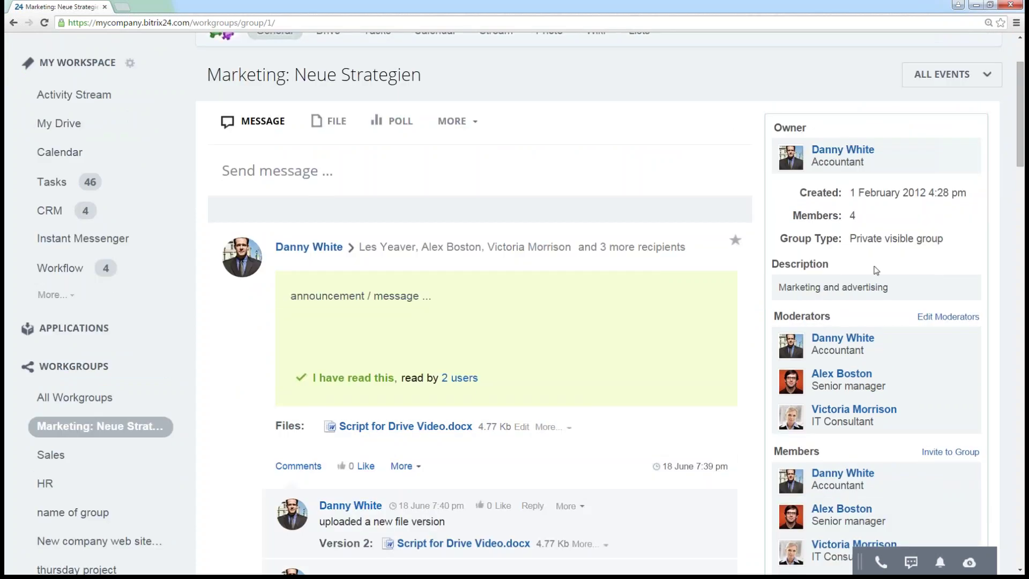
scroll(900, 348, "up", 1)
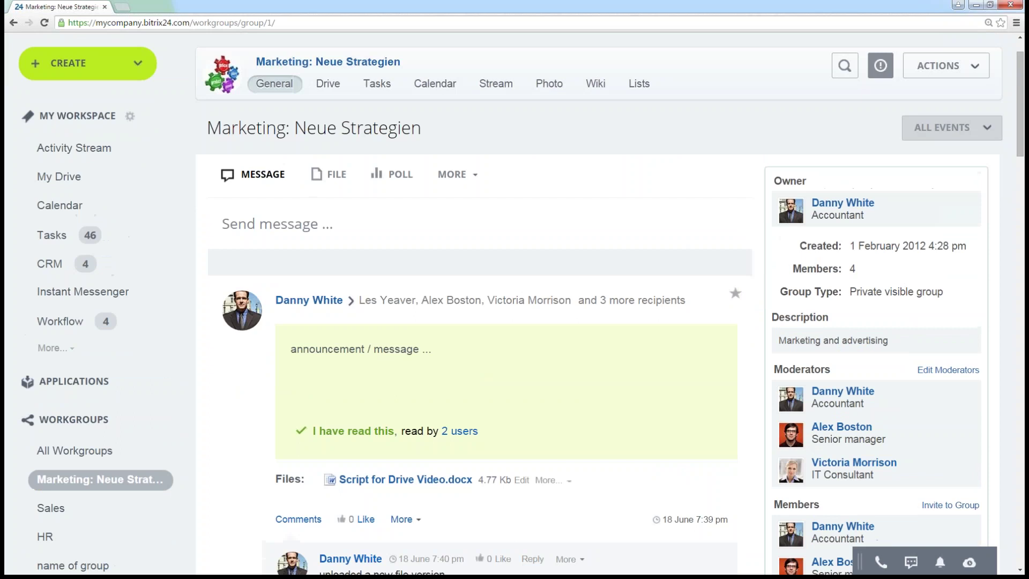
- Open the workgroup's feature settings and review the Tasks permissions, especially who may create tasks, without changing them
left_click(969, 67)
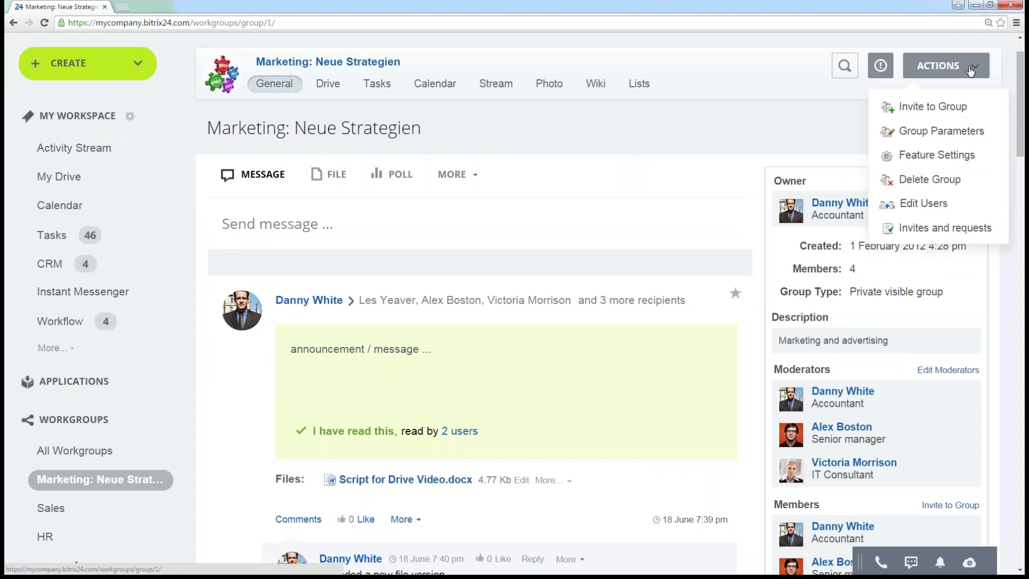
left_click(949, 158)
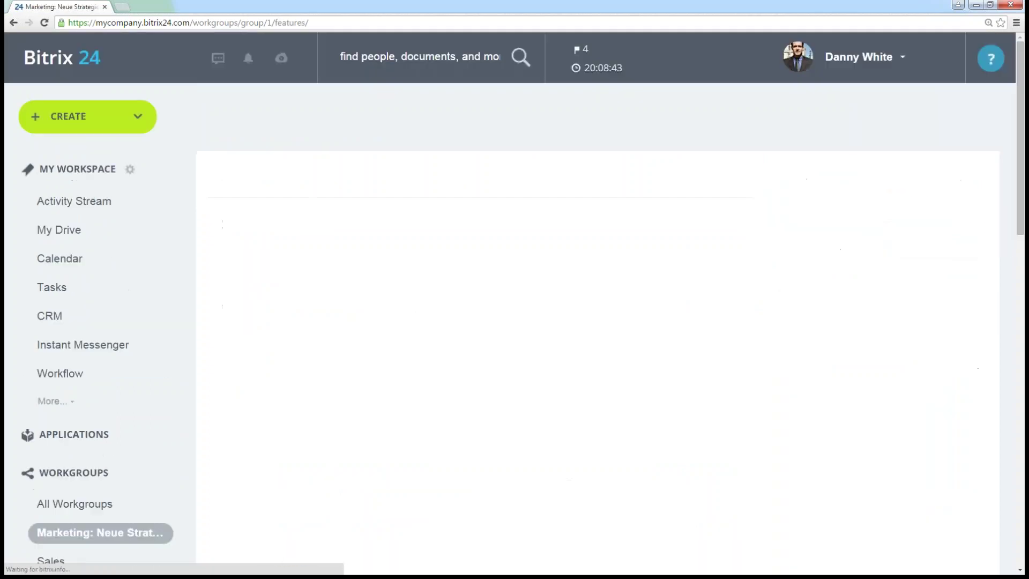
left_click(274, 275)
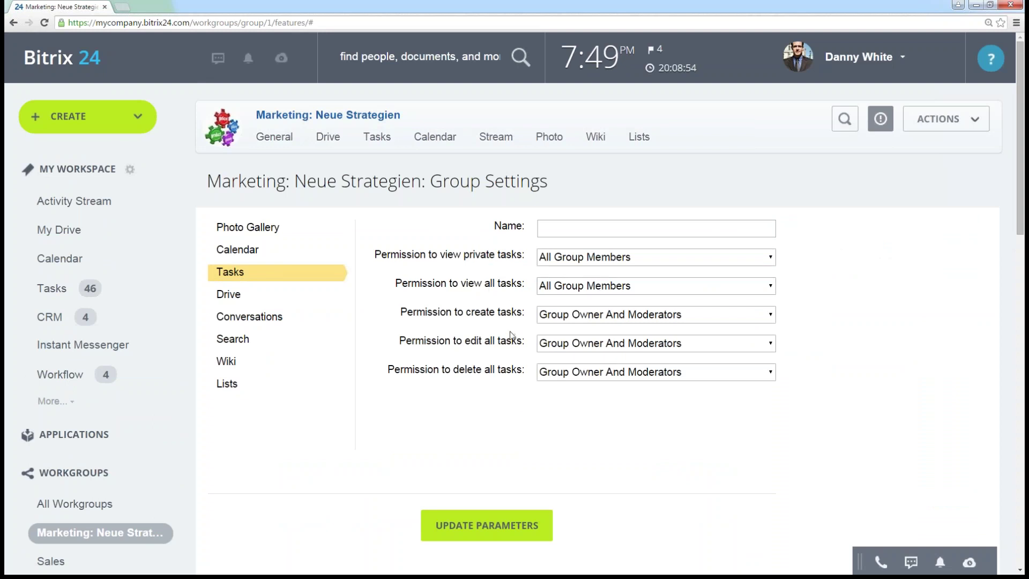
left_click(614, 320)
left_click(584, 320)
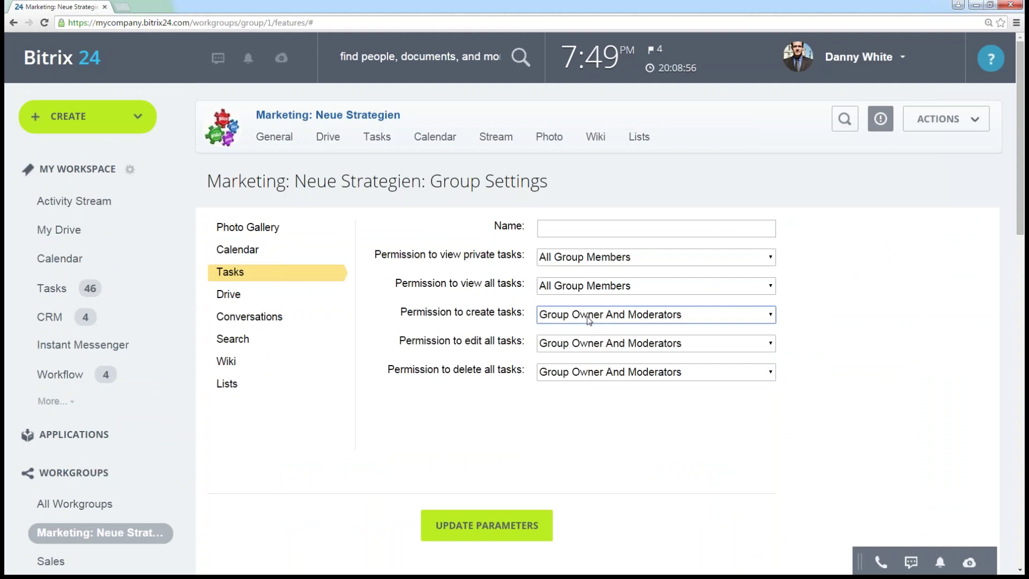
left_click_drag(458, 312, 519, 311)
left_click(522, 313)
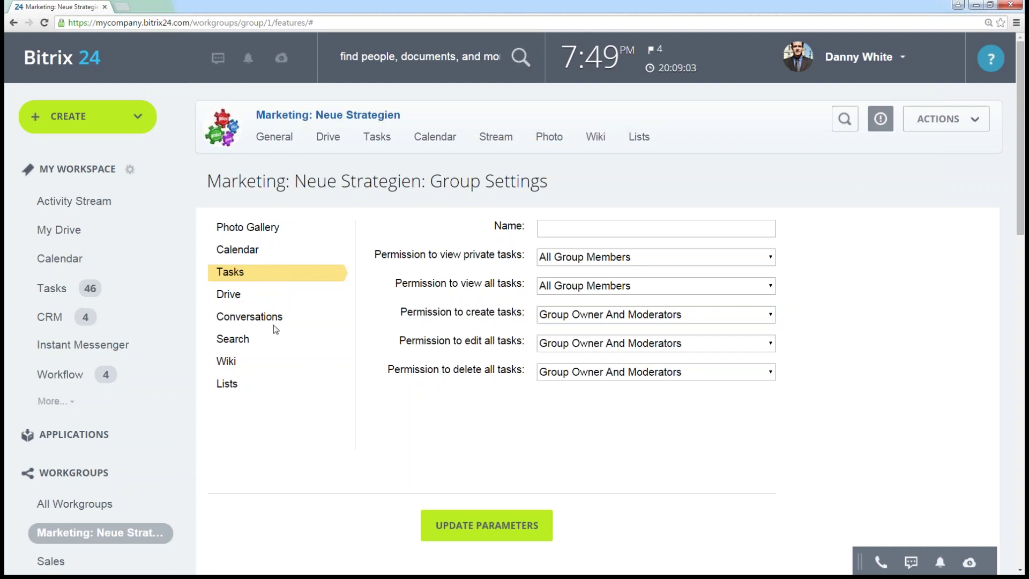
- On the workgroup's General page, view the additional post types and the new message form, leaving it without sending
left_click(273, 138)
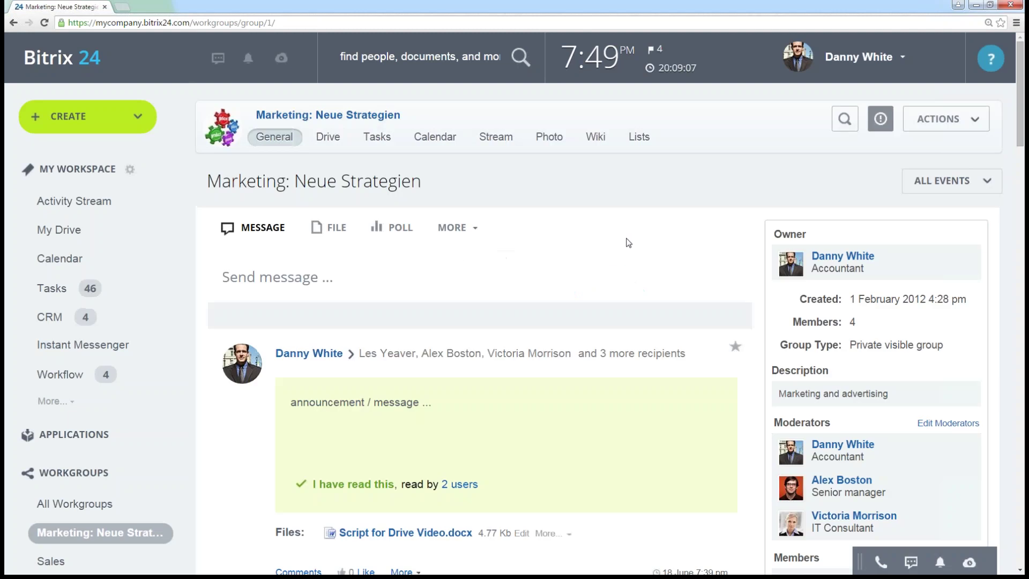
scroll(626, 239, "down", 1)
scroll(469, 129, "down", 1)
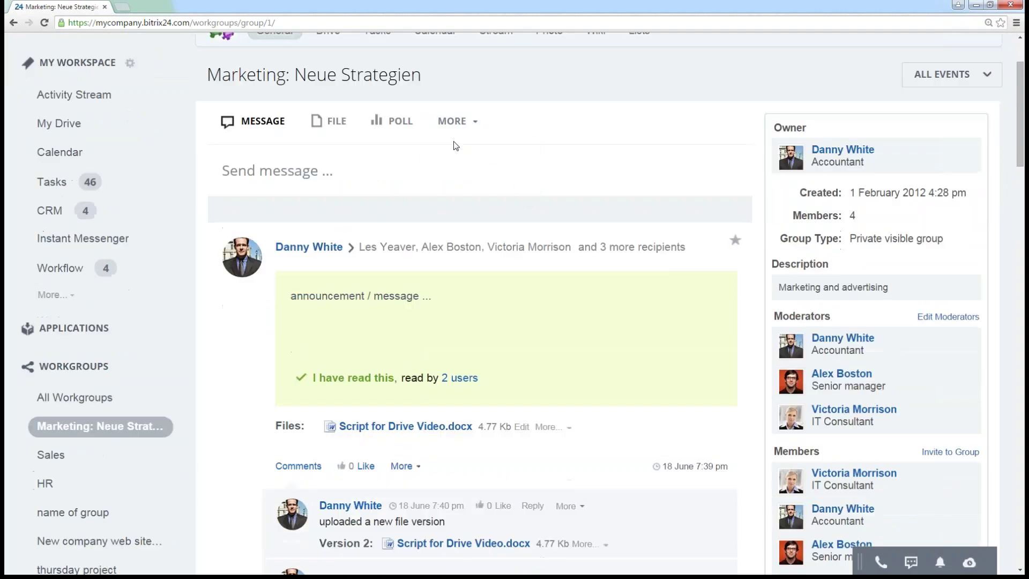
left_click(469, 127)
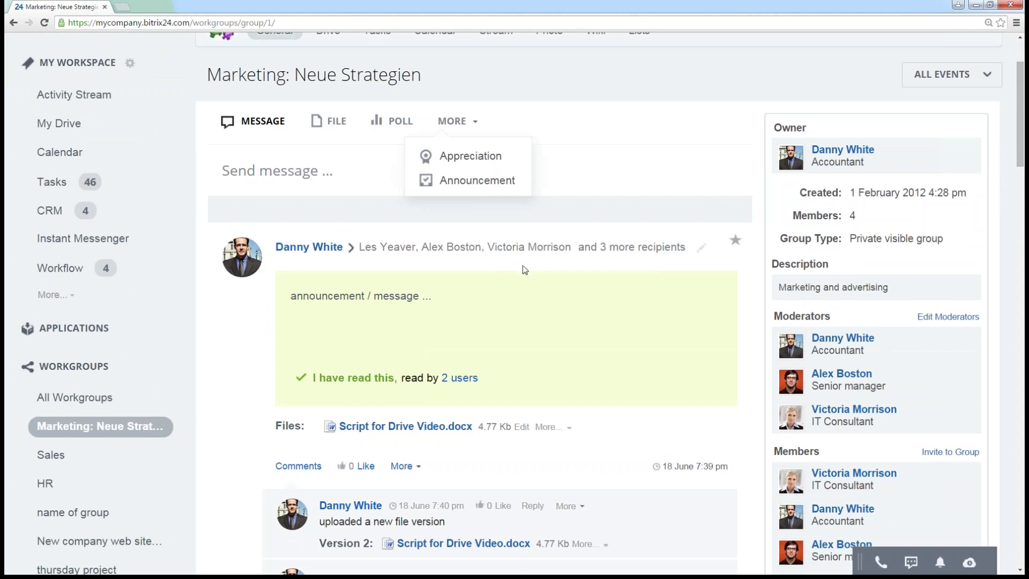
left_click(371, 172)
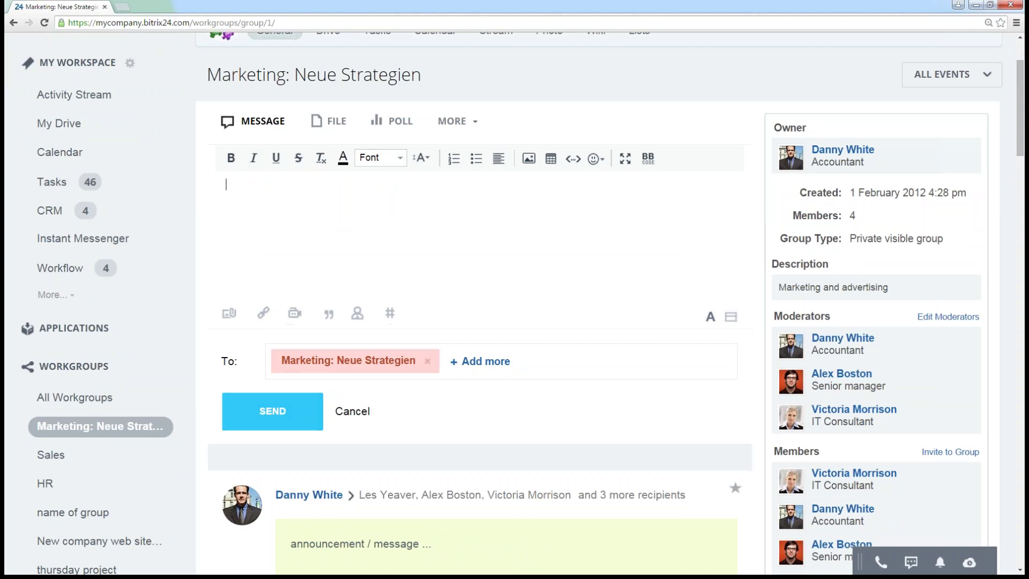
left_click(349, 413)
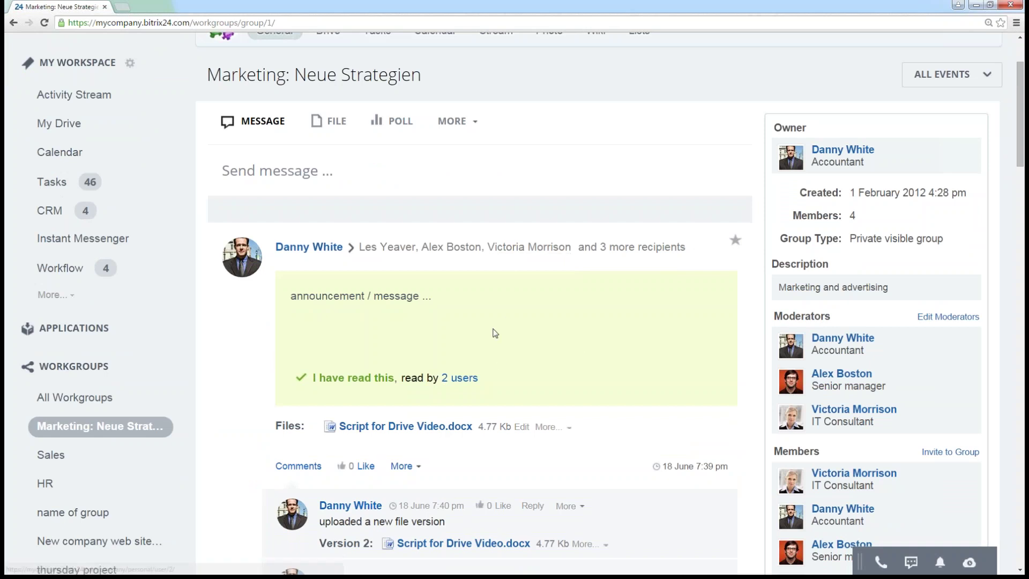
- Look through the posts and comments in the Marketing: Neue Strategien workgroup feed
scroll(534, 314, "up", 2)
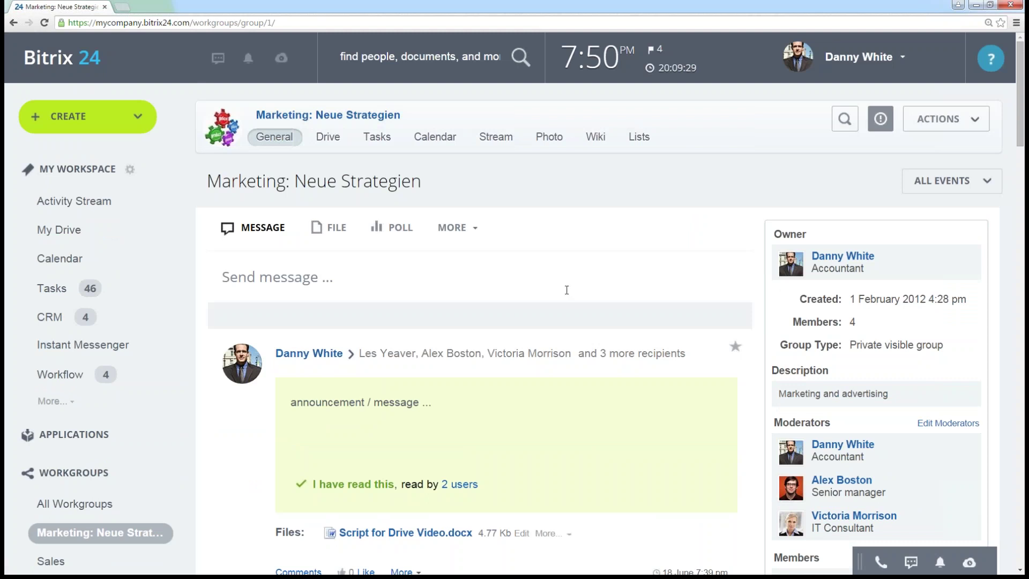
scroll(566, 290, "down", 6)
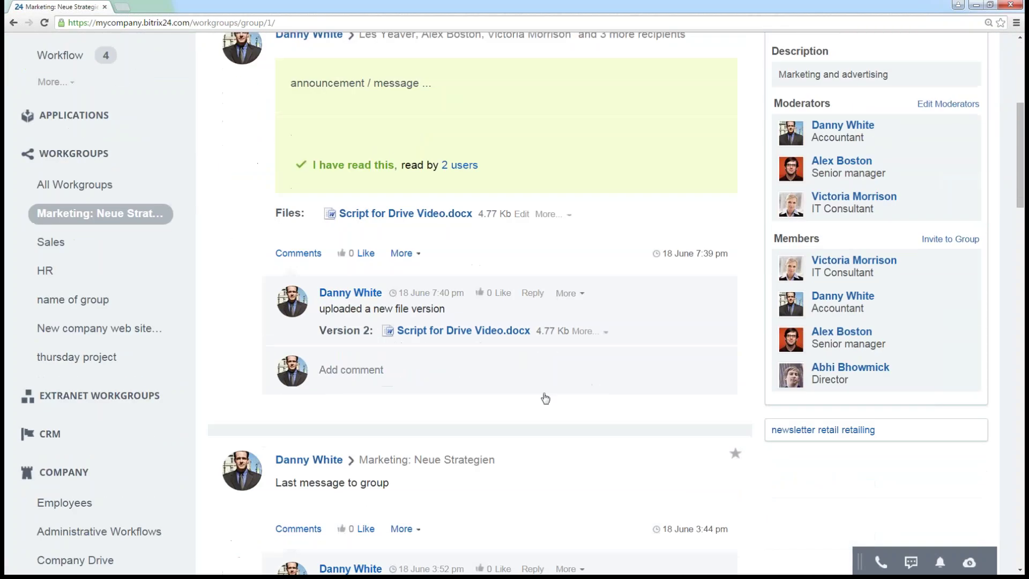
scroll(568, 413, "up", 3)
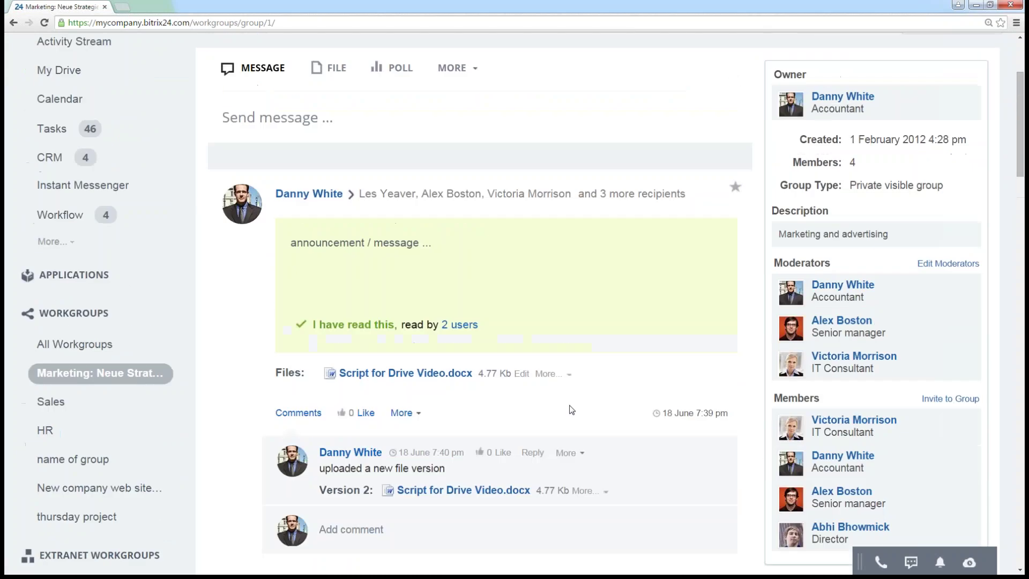
- Expand the Extranet Workgroups section and look through the external groups it contains
scroll(571, 409, "up", 3)
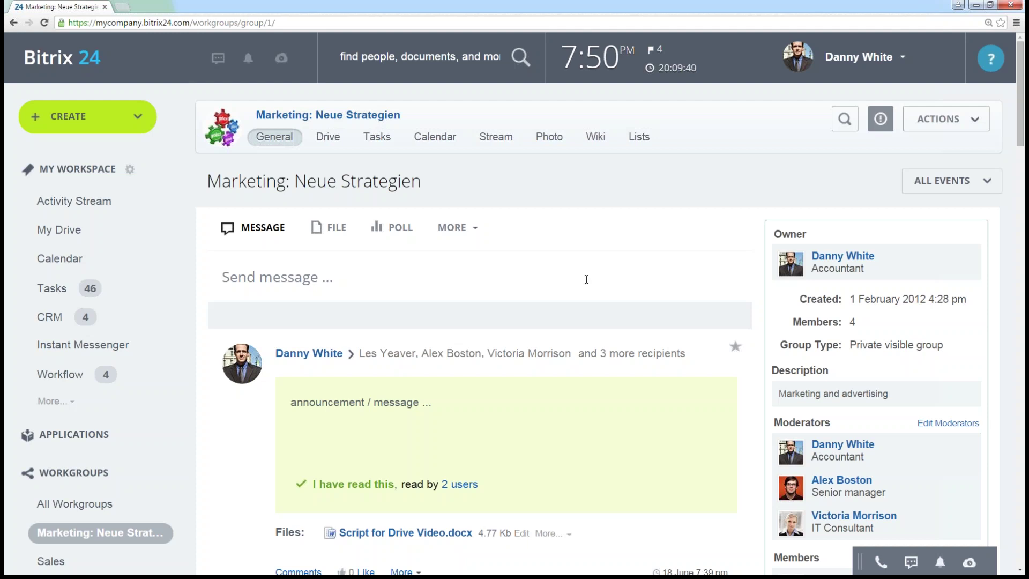
scroll(586, 279, "down", 6)
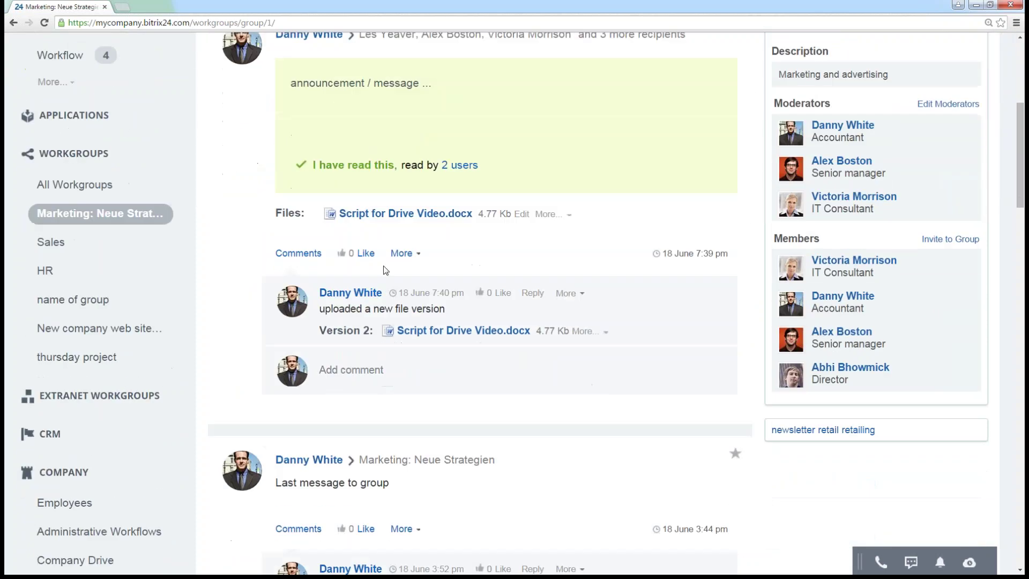
scroll(189, 316, "down", 2)
left_click(92, 290)
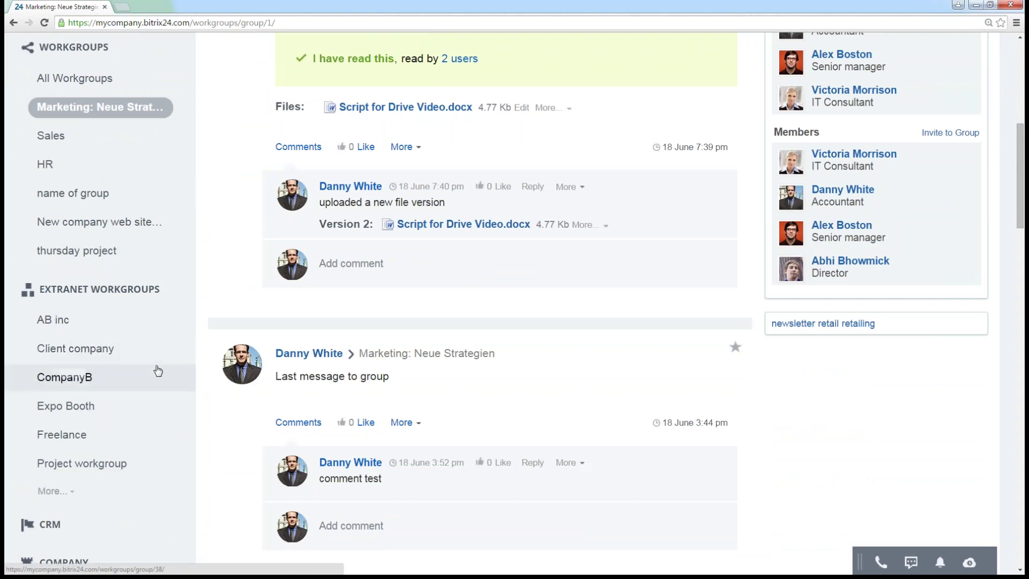
scroll(158, 371, "down", 2)
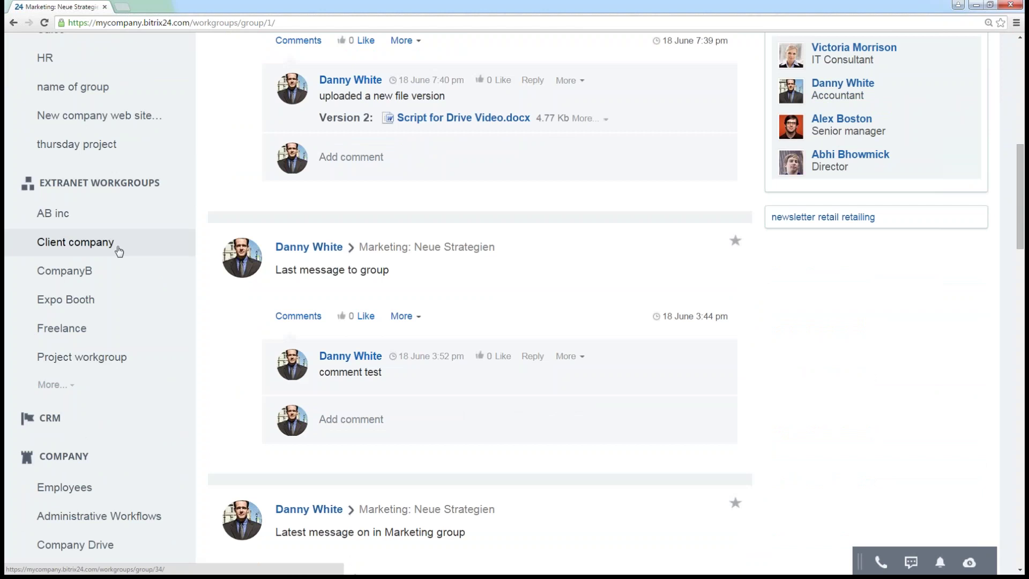
scroll(579, 268, "up", 5)
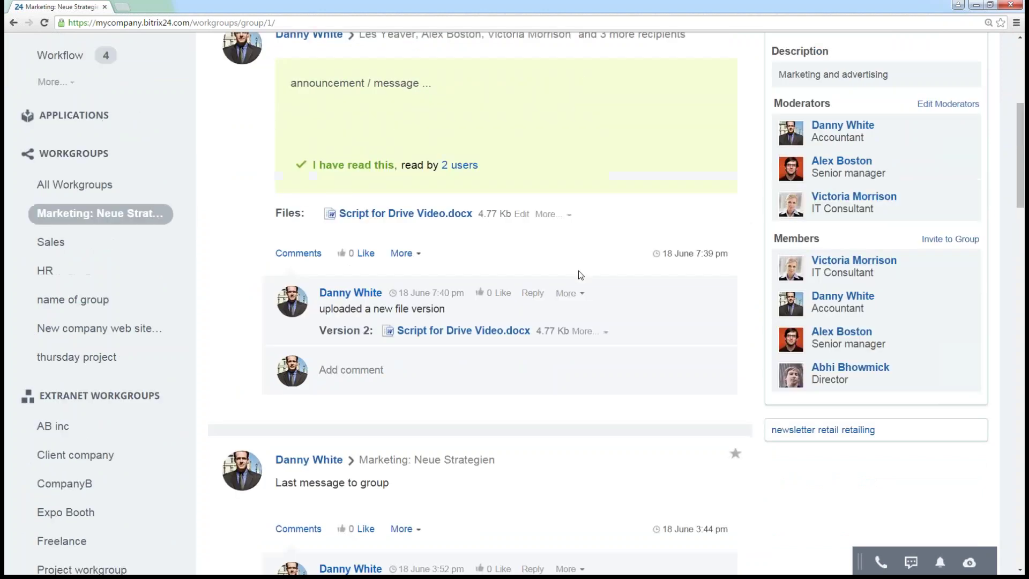
scroll(580, 268, "up", 5)
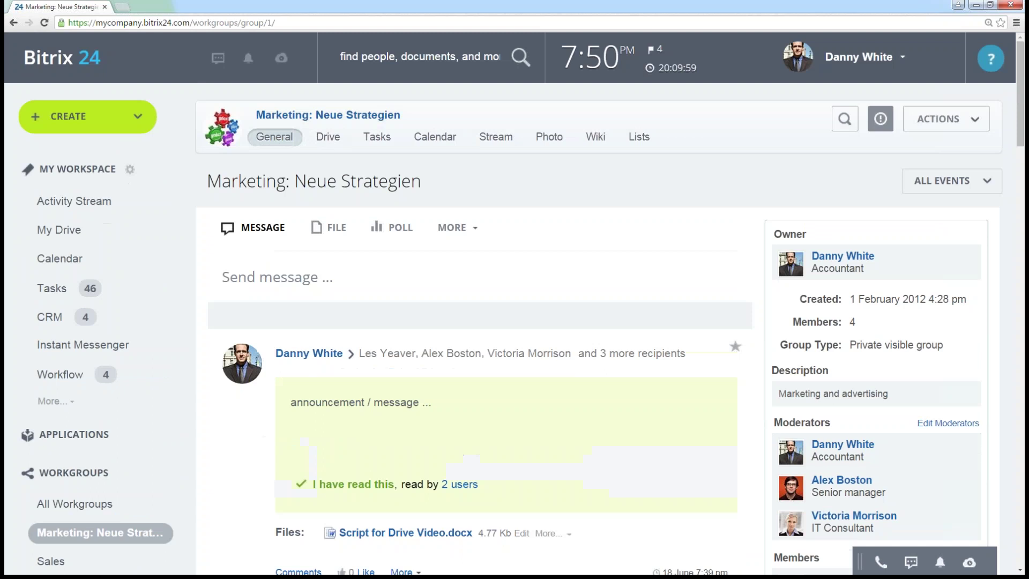
- View the Instant Messenger and the actions available for the Marketing: Neue Strategien workgroup, leaving both without changes
left_click(909, 570)
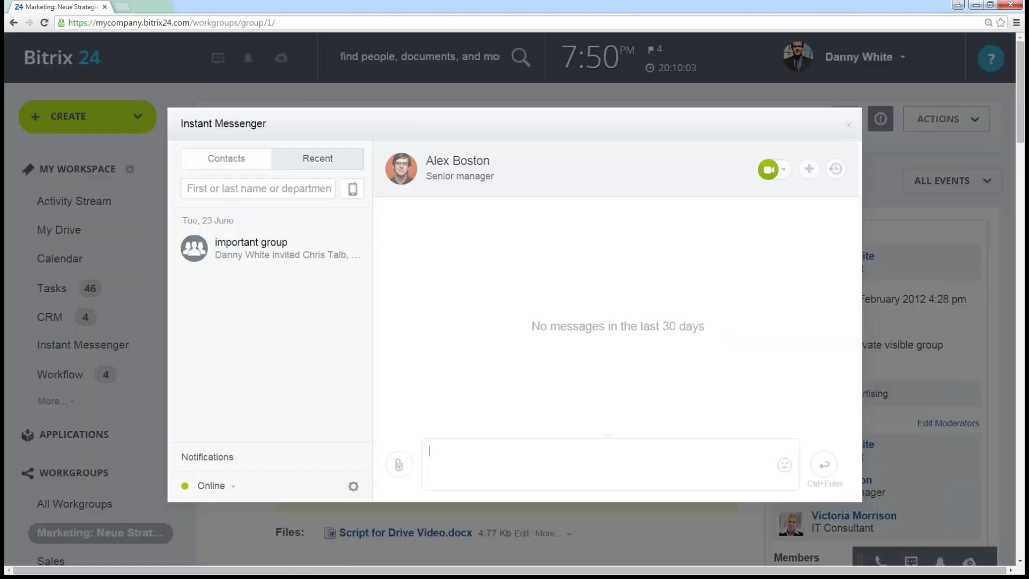
left_click(848, 127)
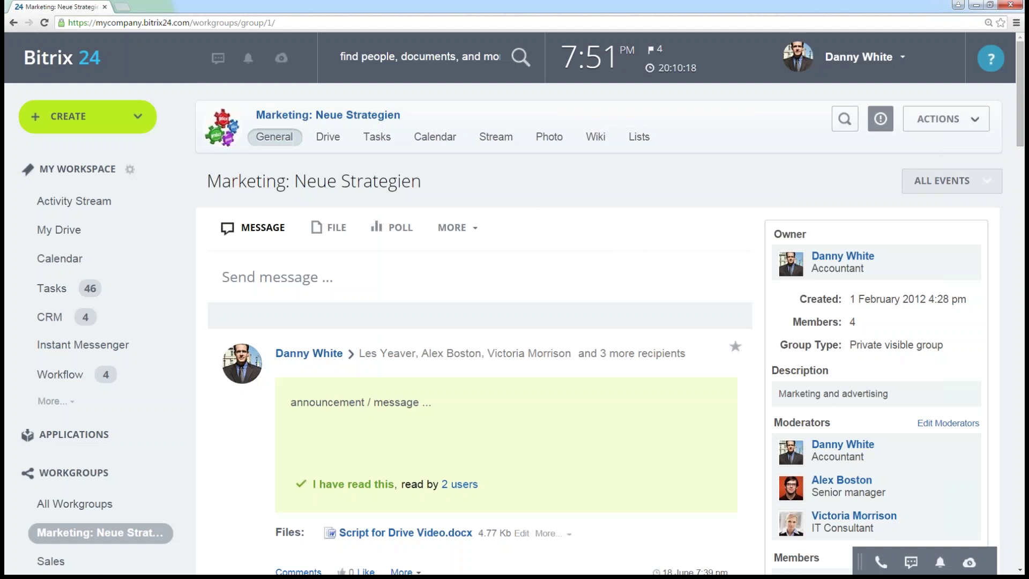
left_click(943, 118)
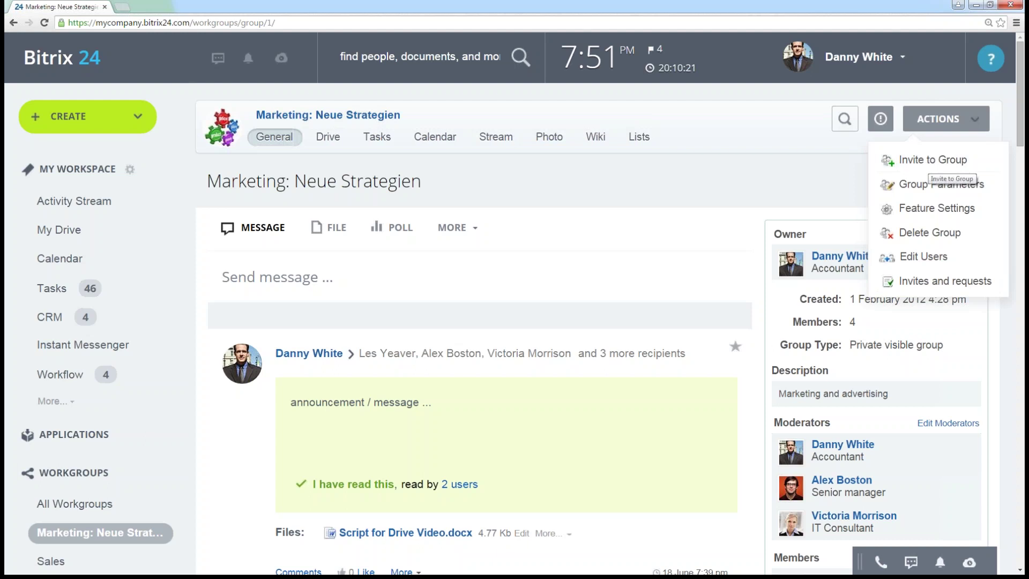
left_click(609, 191)
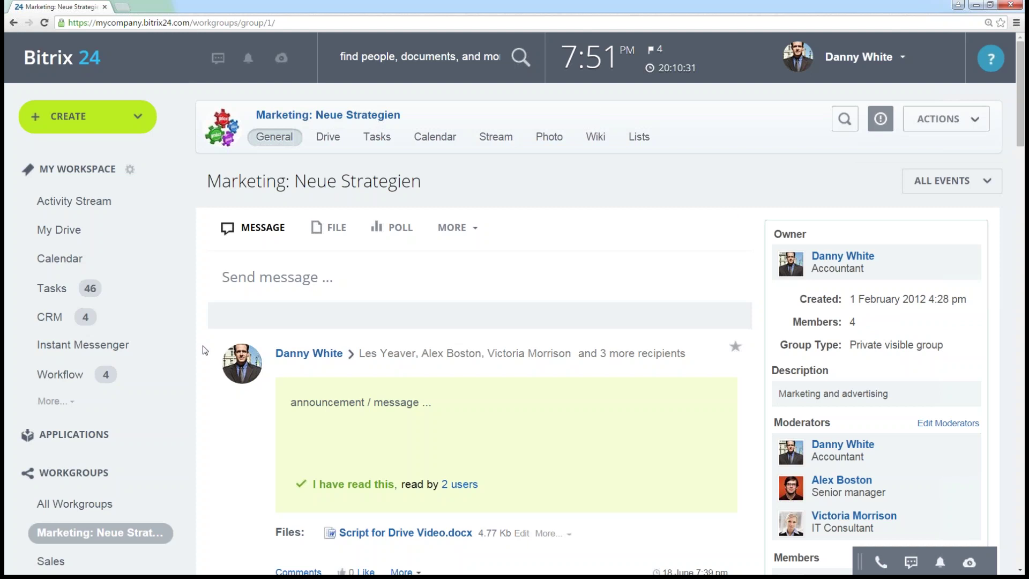
- Collapse the Extranet Workgroups section and look through the pages offered in the Company section
scroll(188, 485, "down", 2)
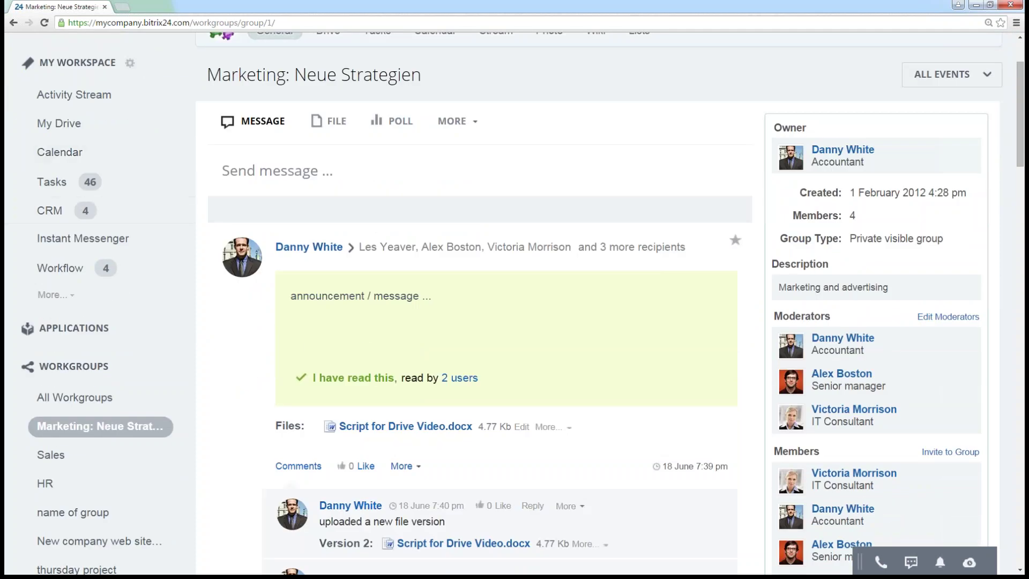
scroll(536, 262, "up", 2)
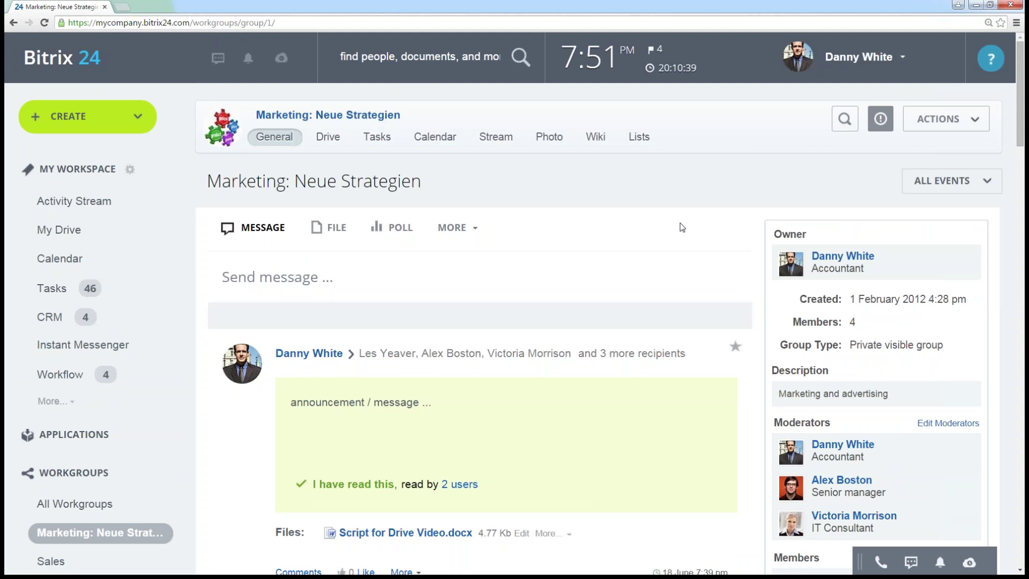
scroll(670, 221, "down", 1)
scroll(638, 239, "down", 6)
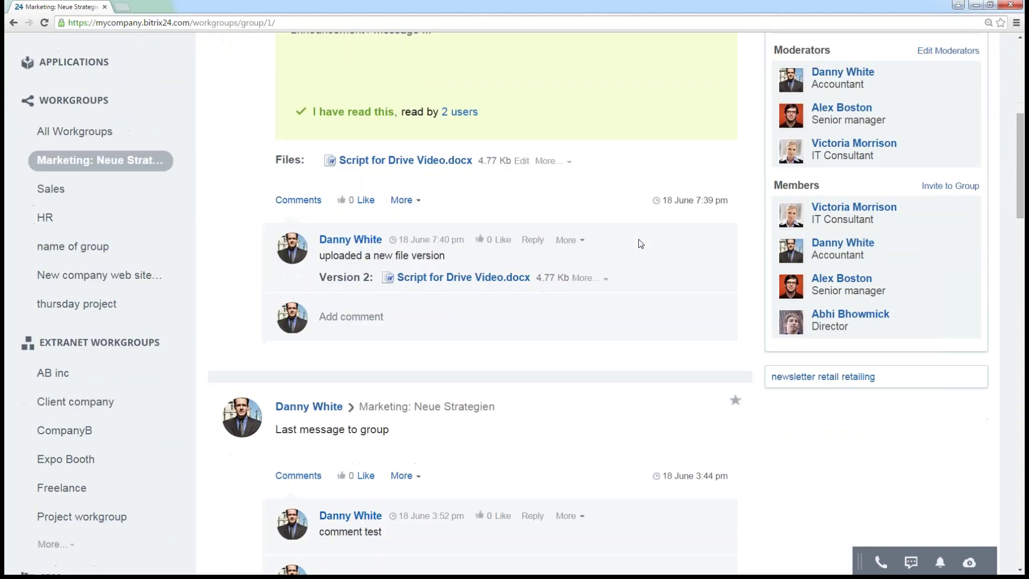
scroll(639, 239, "down", 1)
left_click(137, 289)
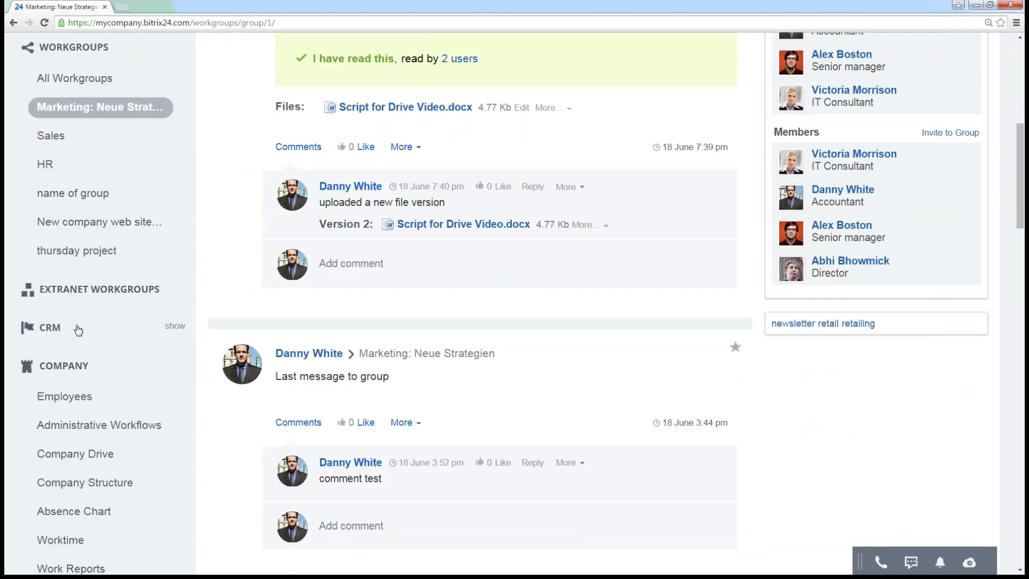
scroll(79, 383, "down", 1)
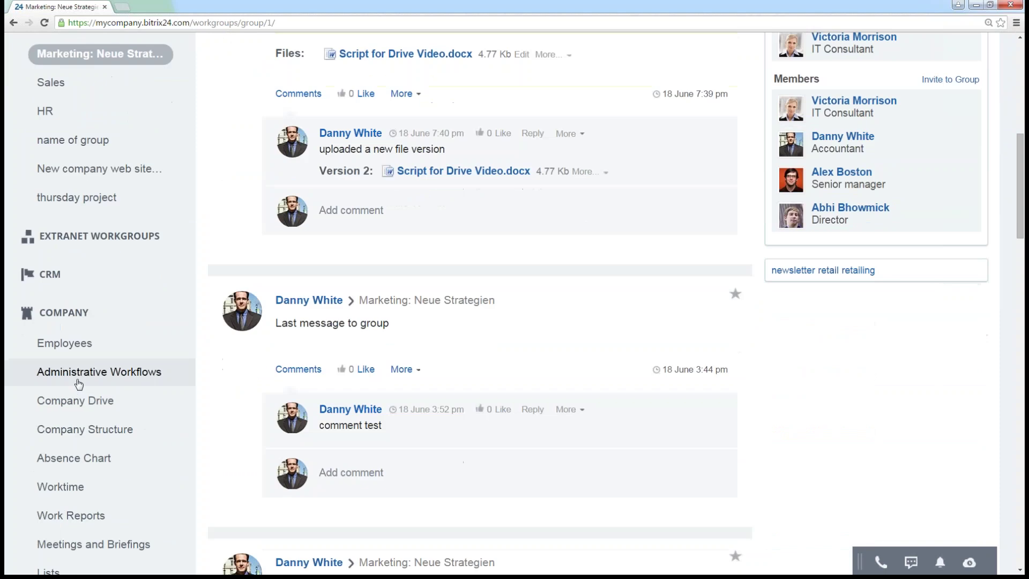
scroll(78, 383, "down", 1)
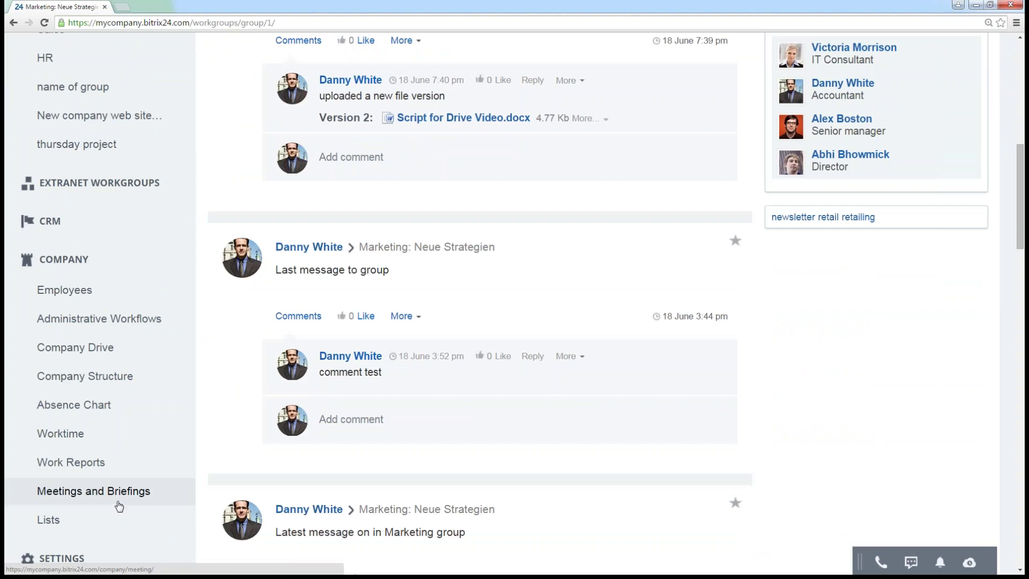
scroll(119, 506, "up", 10)
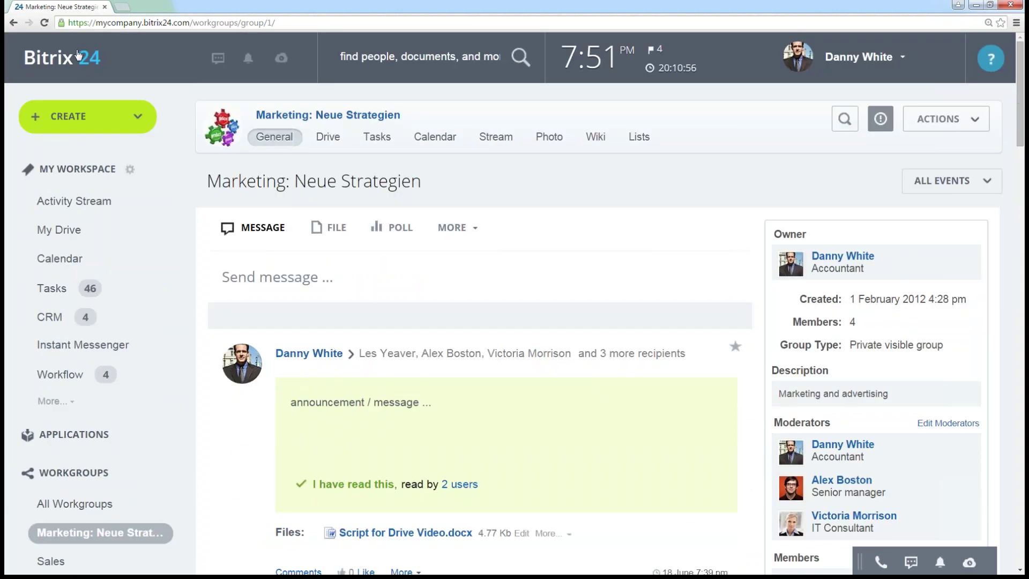
- Return to the Activity Stream and start a new Purchase Request process
left_click(84, 63)
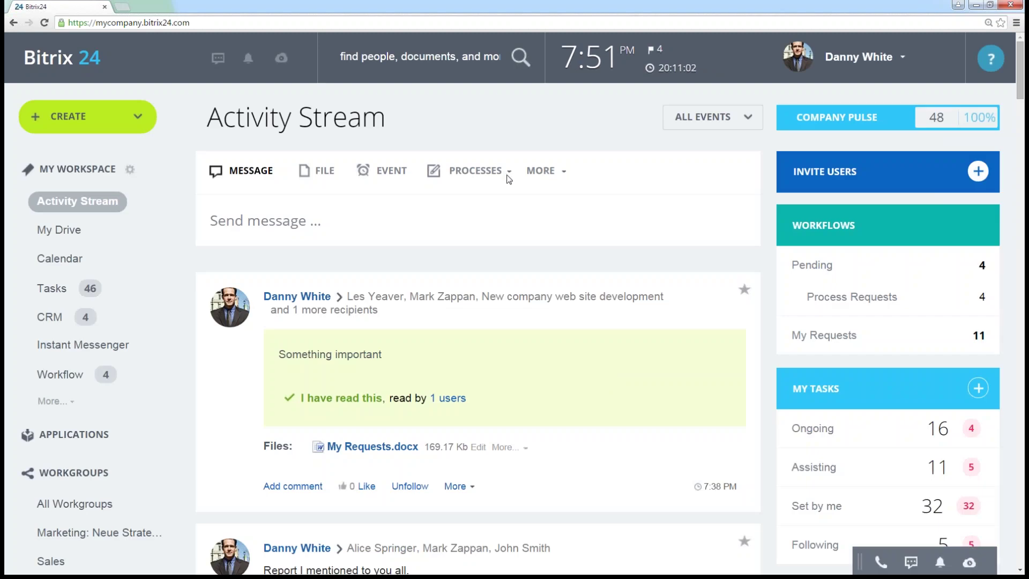
left_click(475, 171)
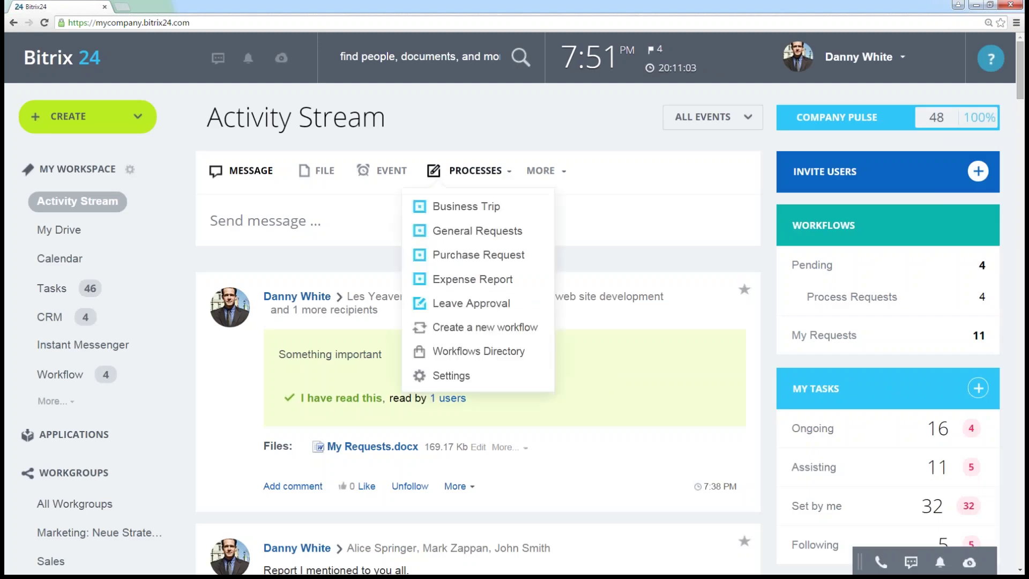
left_click(489, 257)
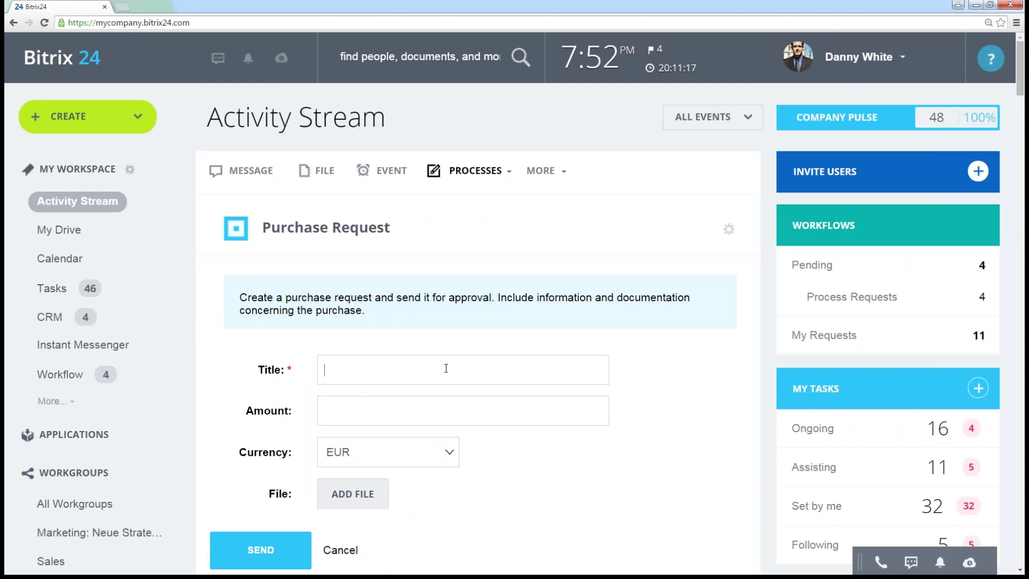
scroll(639, 298, "down", 1)
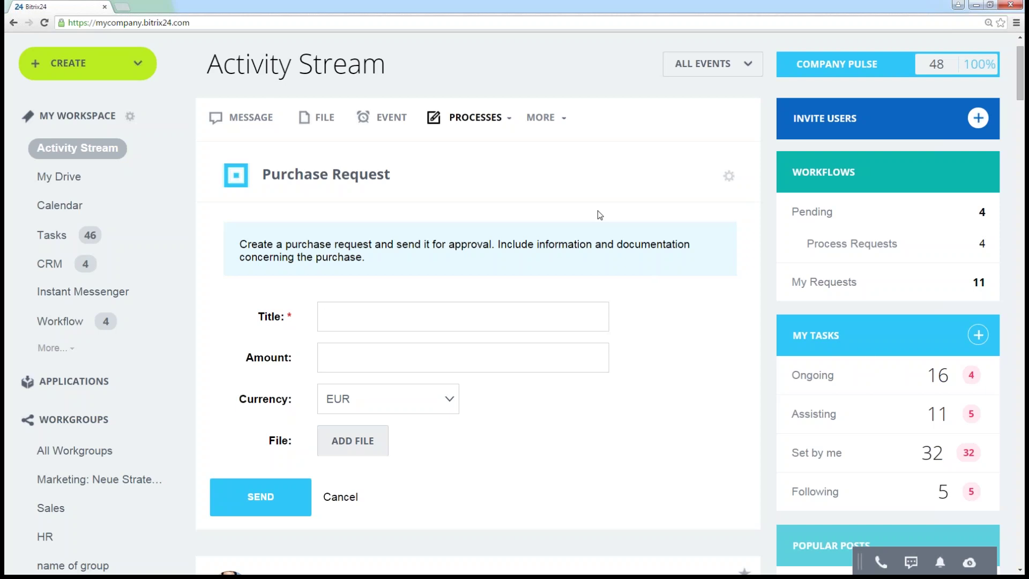
- Send the purchase request with the title Bicycle and an amount of 600 EUR, and check who has to approve it
type("Bicycle")
left_click(516, 362)
type("600")
left_click(378, 398)
left_click(517, 429)
scroll(552, 425, "down", 1)
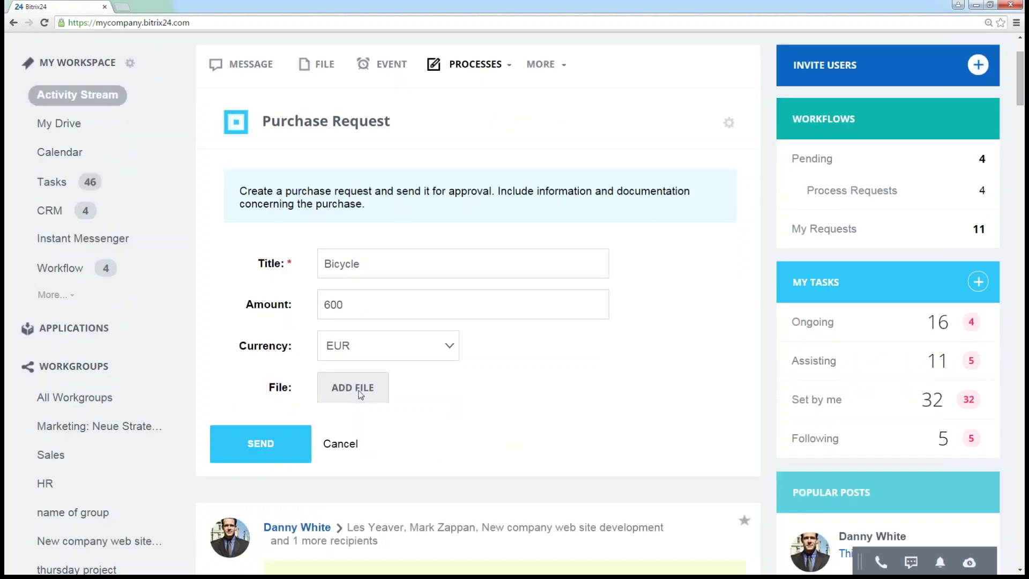
left_click(259, 453)
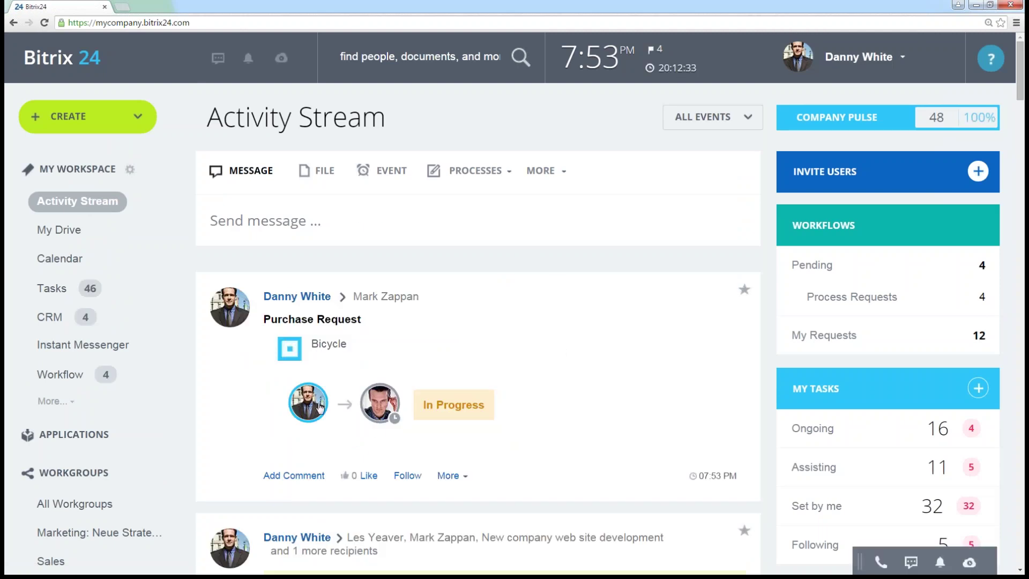
mouse_move(306, 407)
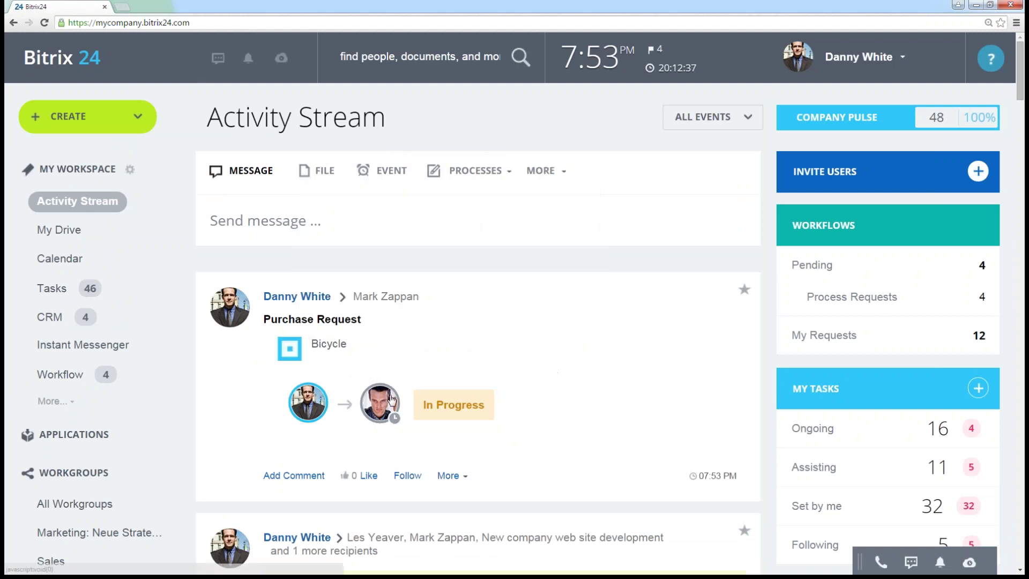
mouse_move(390, 399)
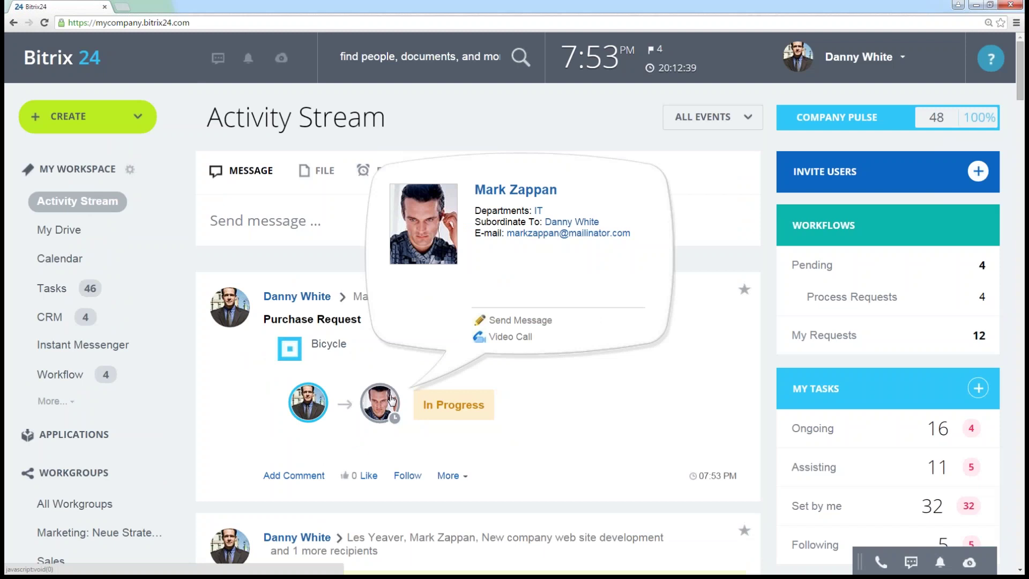
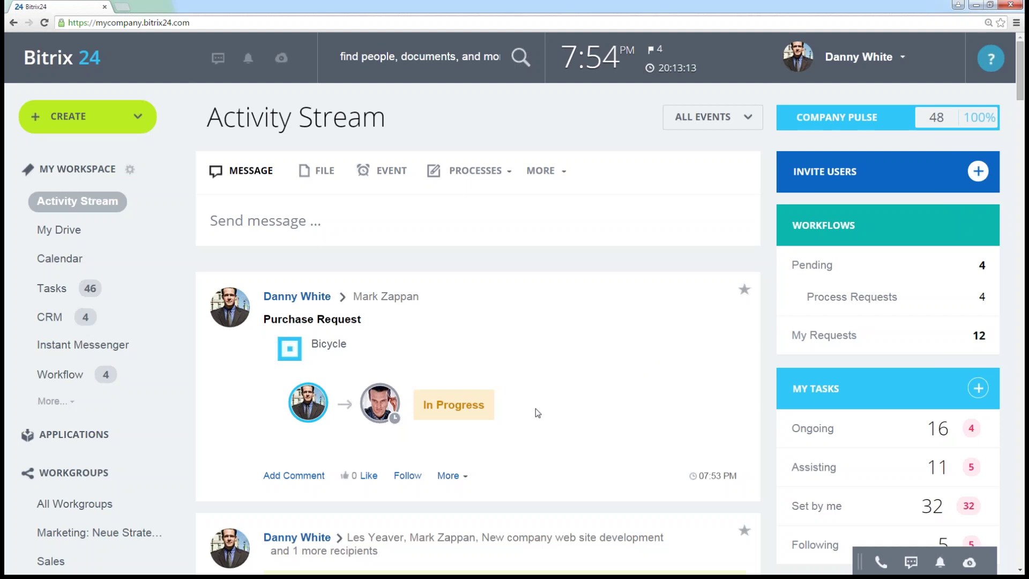
- Open the company's Administrative Workflows and review the available workflows and which are set to show in the Activity Stream
scroll(495, 293, "down", 1)
scroll(331, 289, "down", 9)
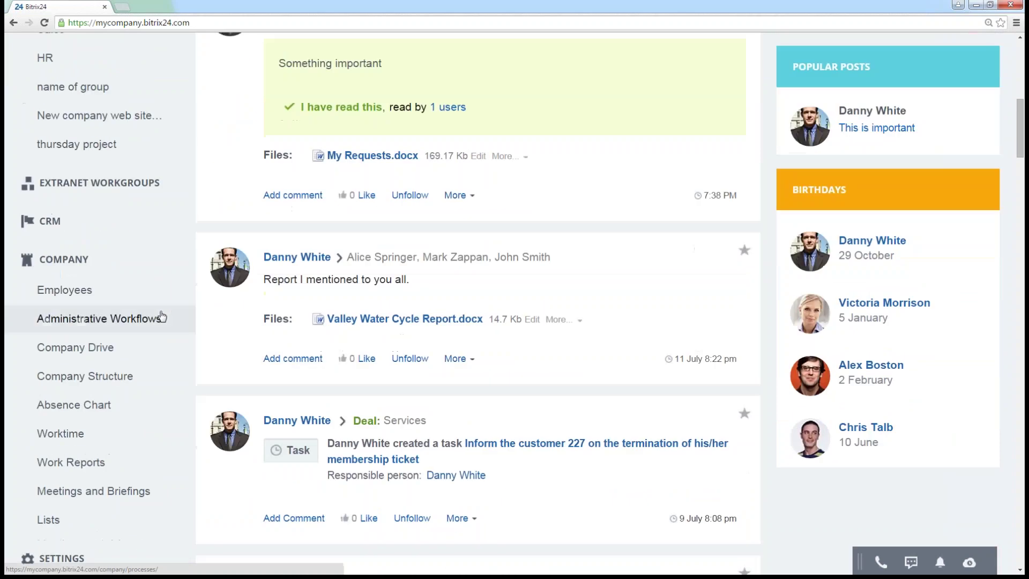
scroll(164, 319, "down", 2)
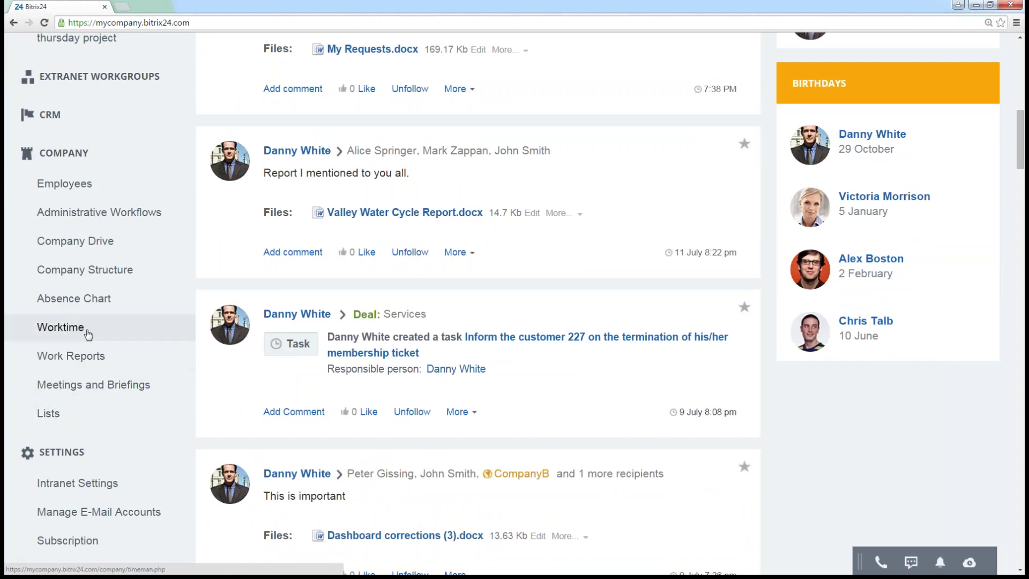
left_click(112, 216)
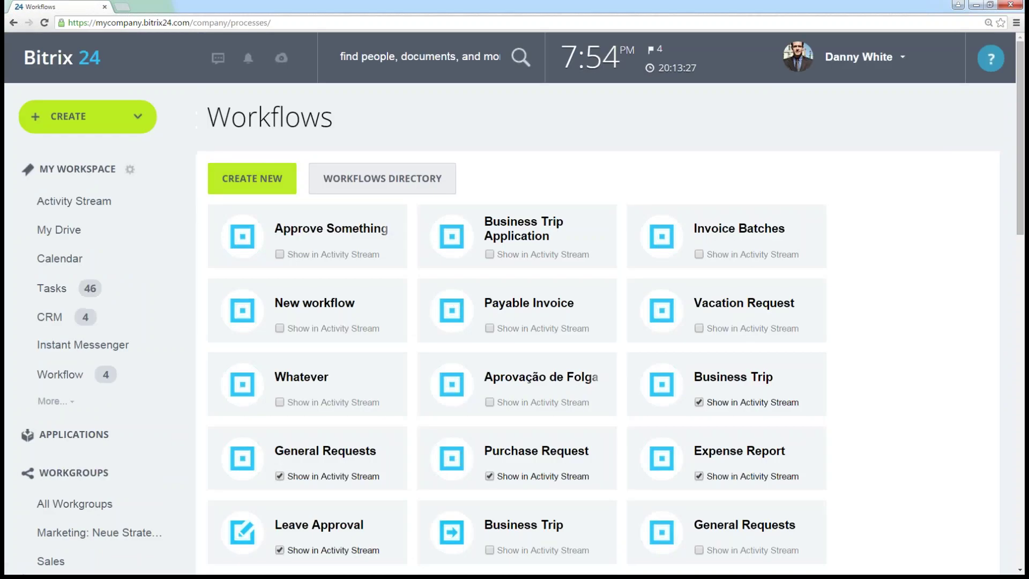
scroll(730, 179, "down", 1)
scroll(444, 75, "down", 2)
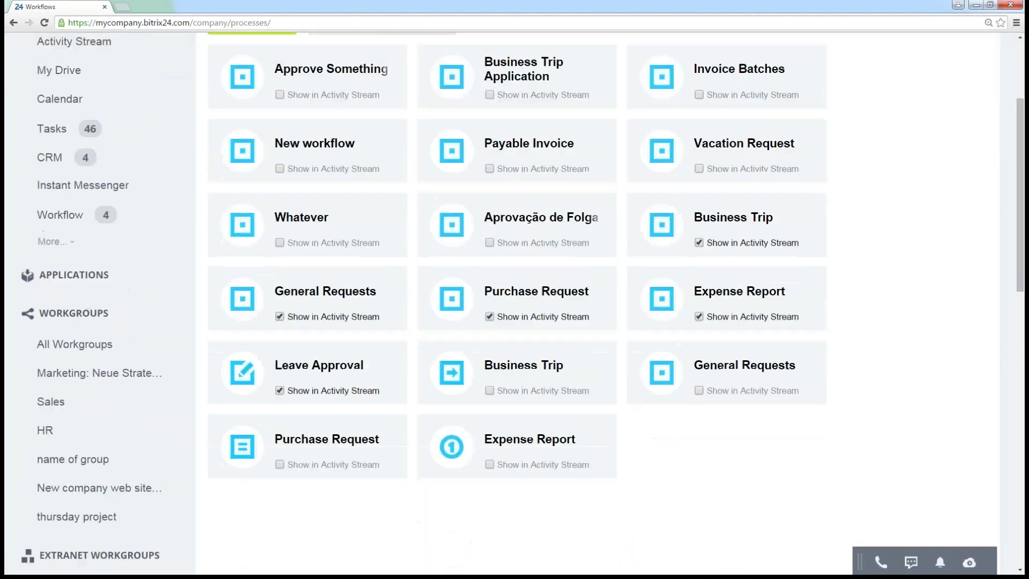
scroll(586, 440, "up", 3)
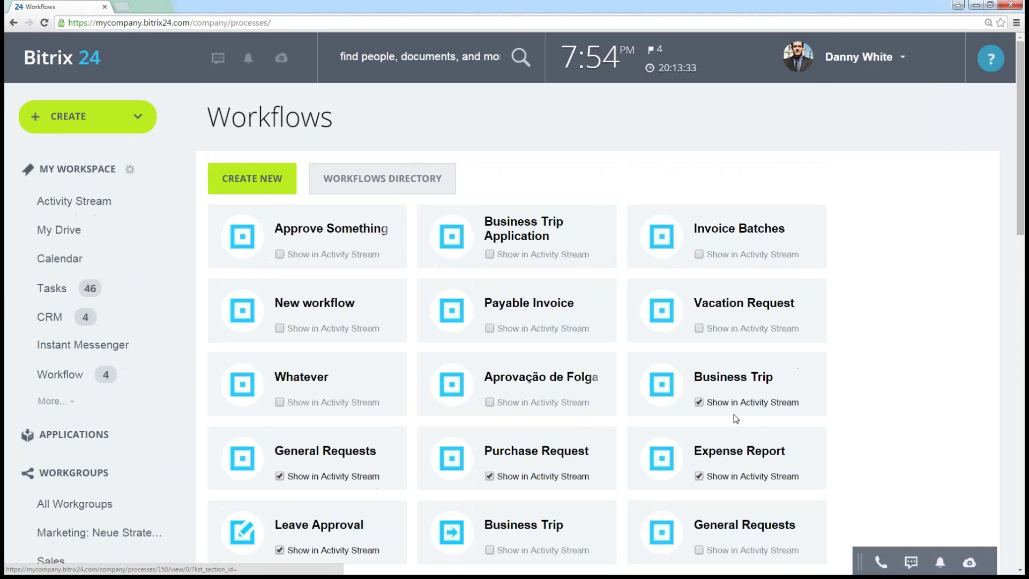
scroll(586, 440, "down", 1)
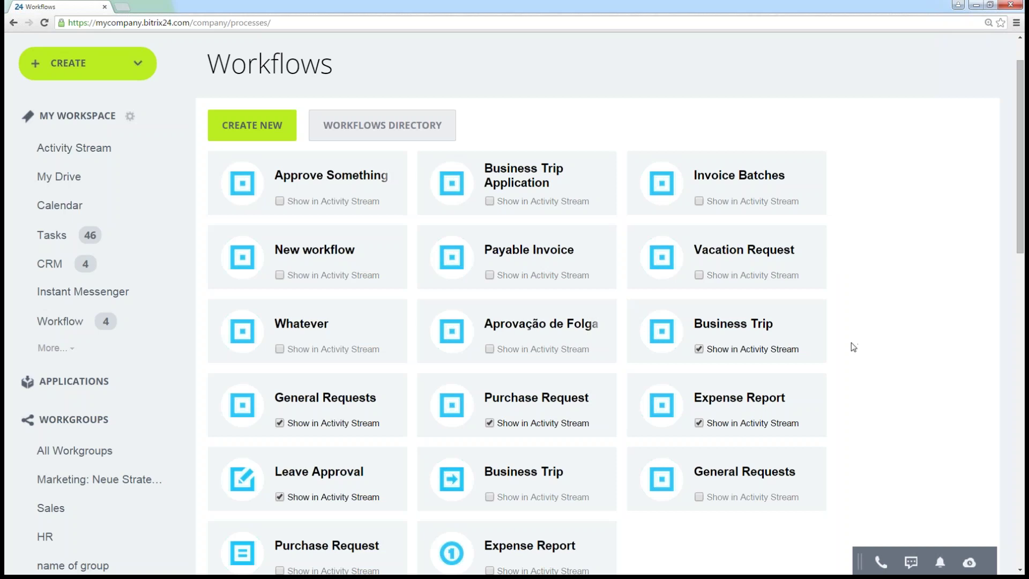
scroll(854, 345, "down", 1)
- Open the General Requests workflow and review its submitted requests and their business process statuses
left_click(345, 350)
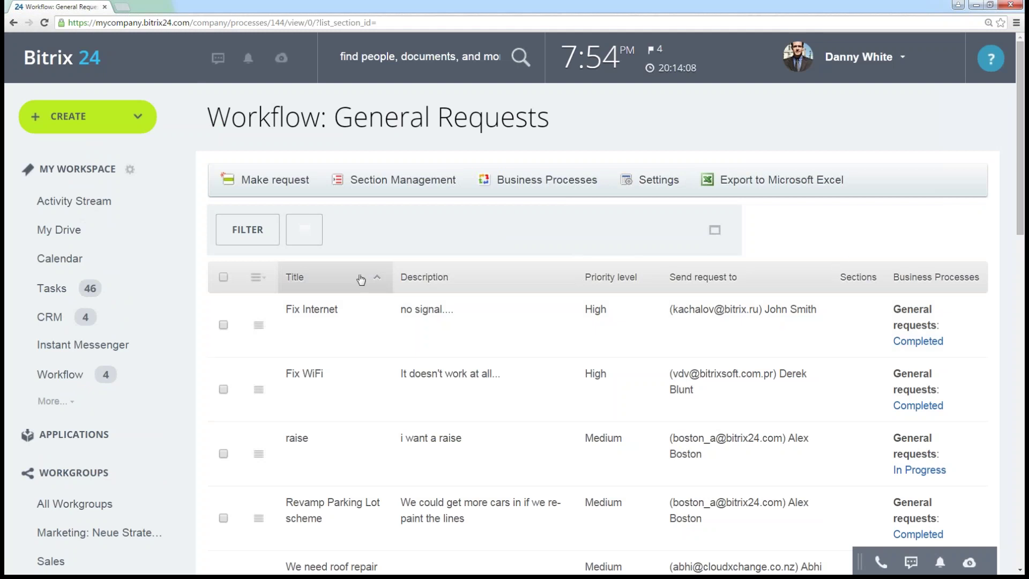
scroll(557, 276, "down", 1)
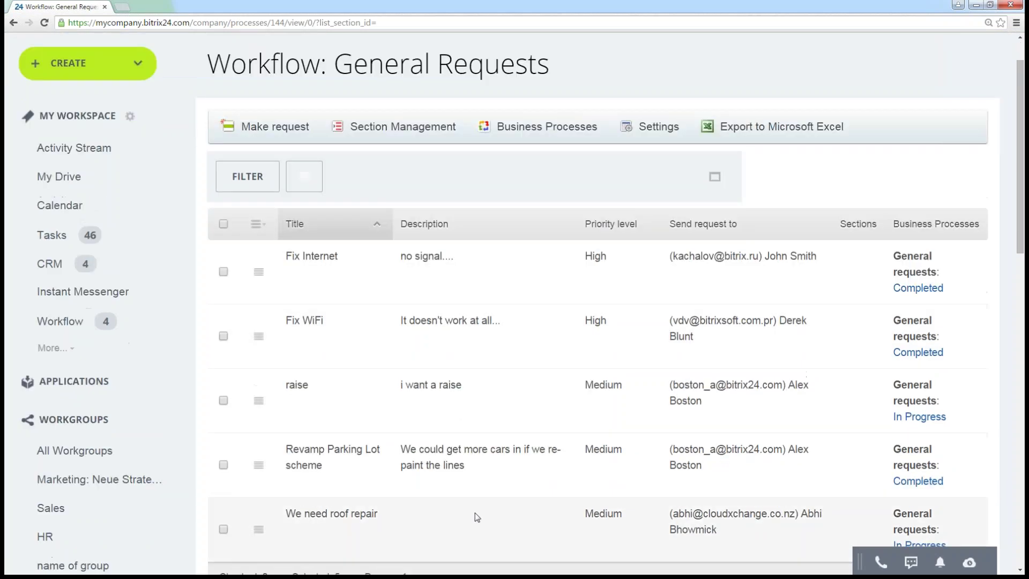
scroll(615, 320, "up", 1)
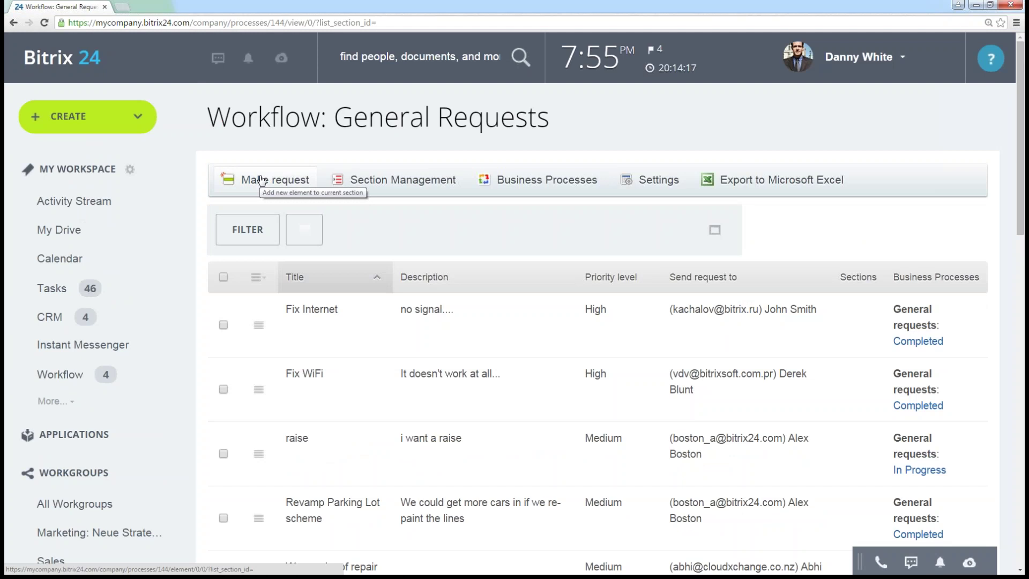
- Review the General Requests list, check the Fix Internet request's title, description, priority and recipient, and return to the list
scroll(557, 295, "down", 1)
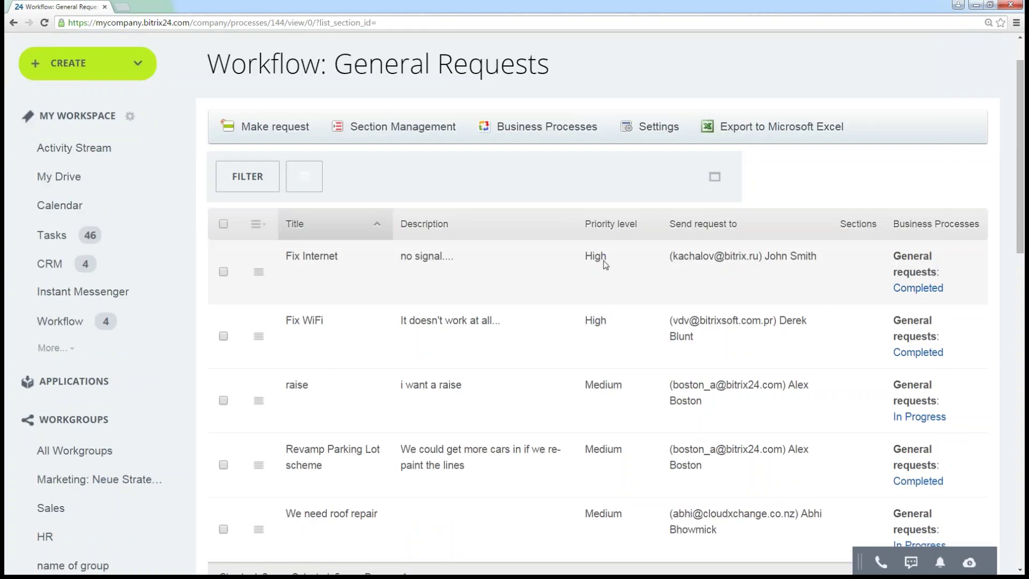
scroll(609, 264, "down", 2)
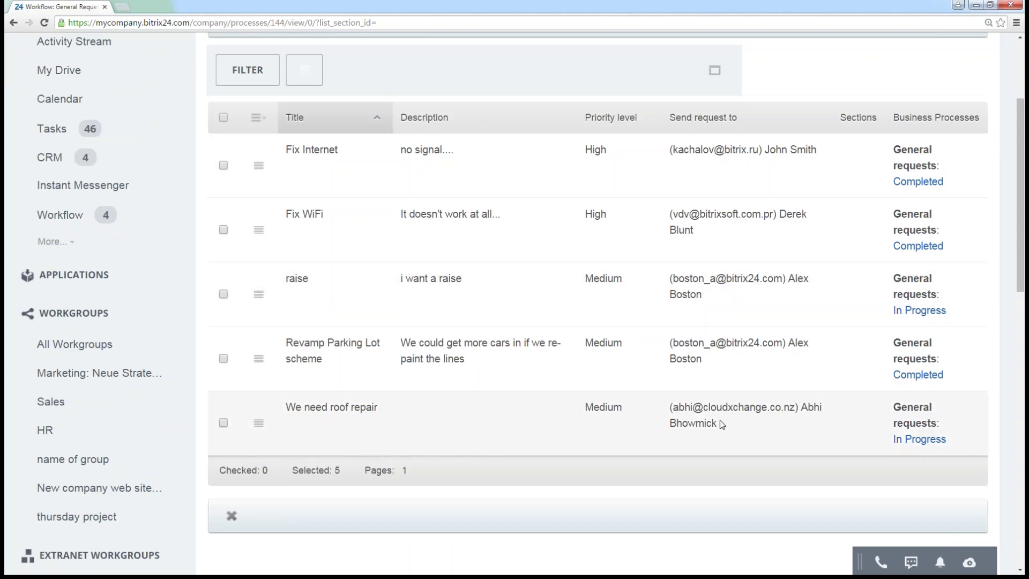
scroll(503, 407, "up", 3)
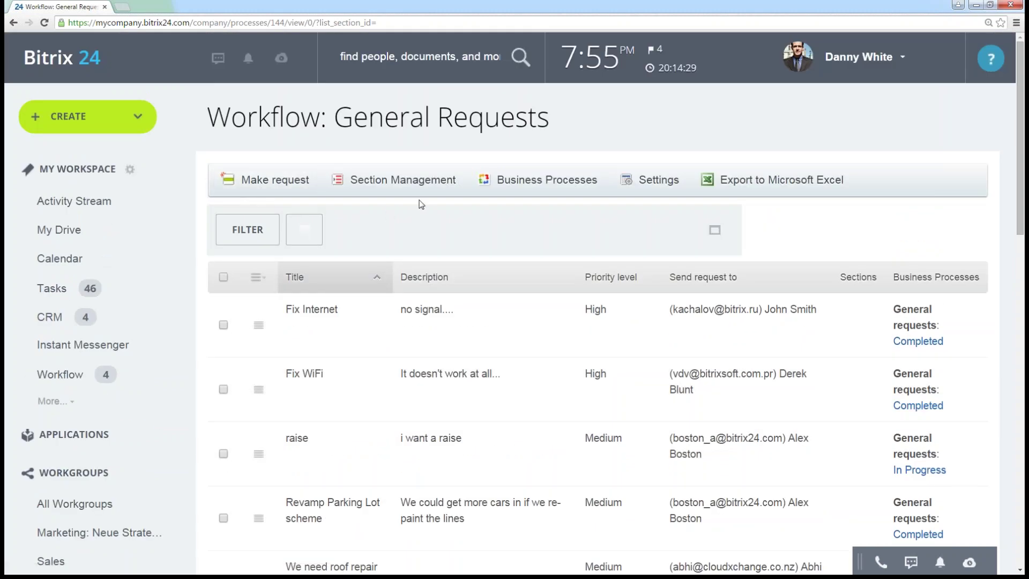
scroll(458, 313, "down", 2)
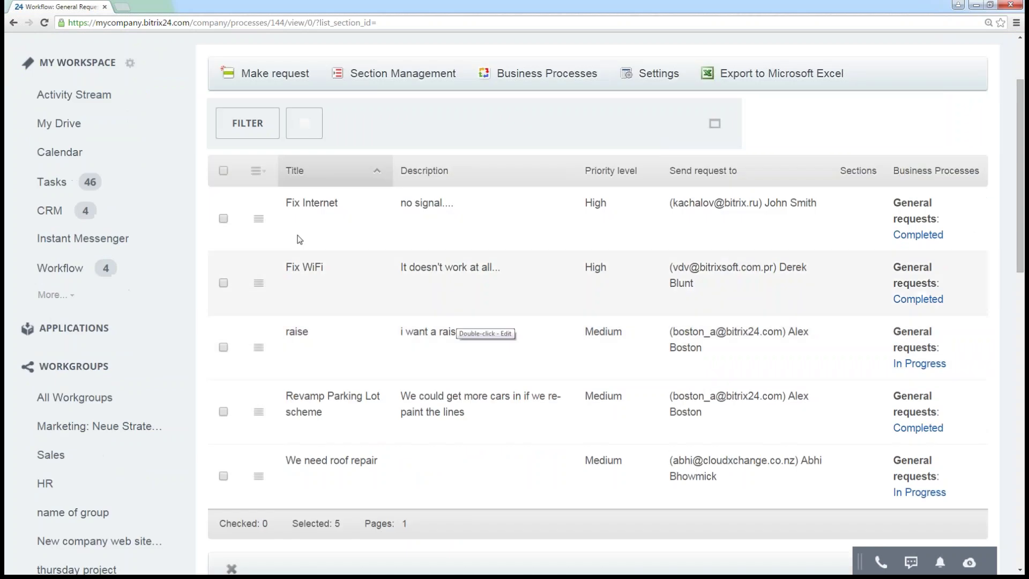
double_click(308, 206)
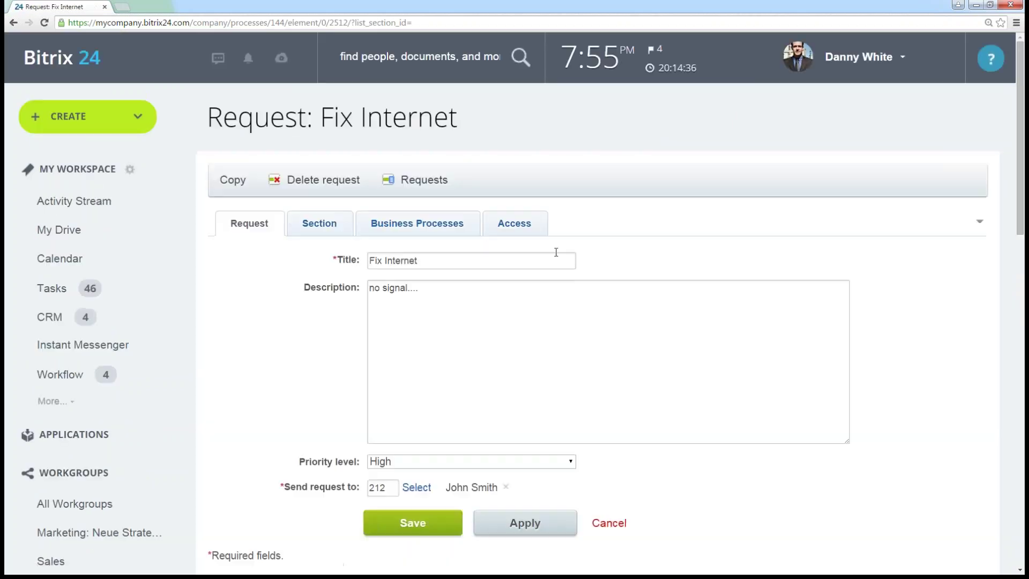
scroll(632, 256, "down", 1)
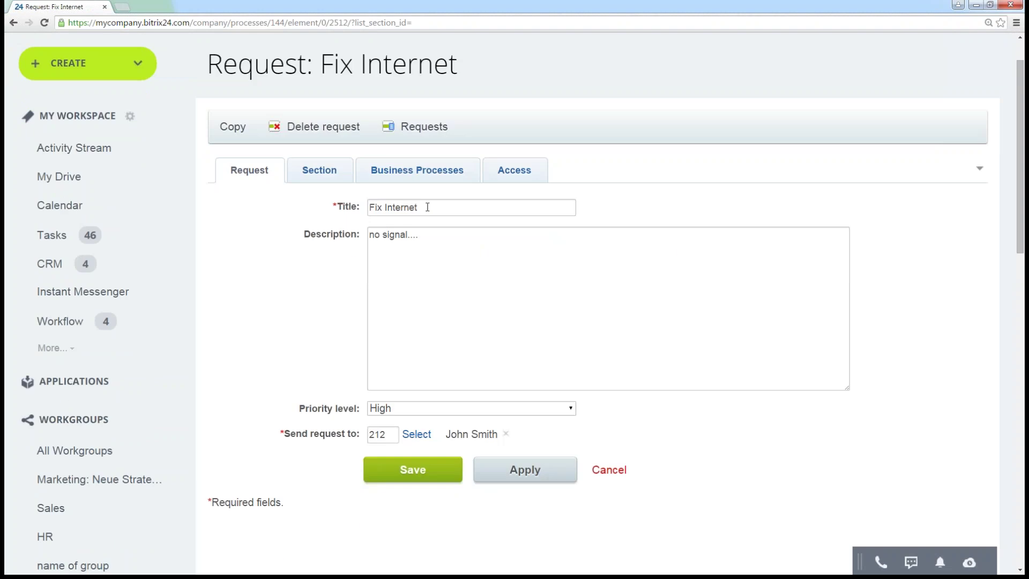
key("ctrl+a")
left_click(469, 284)
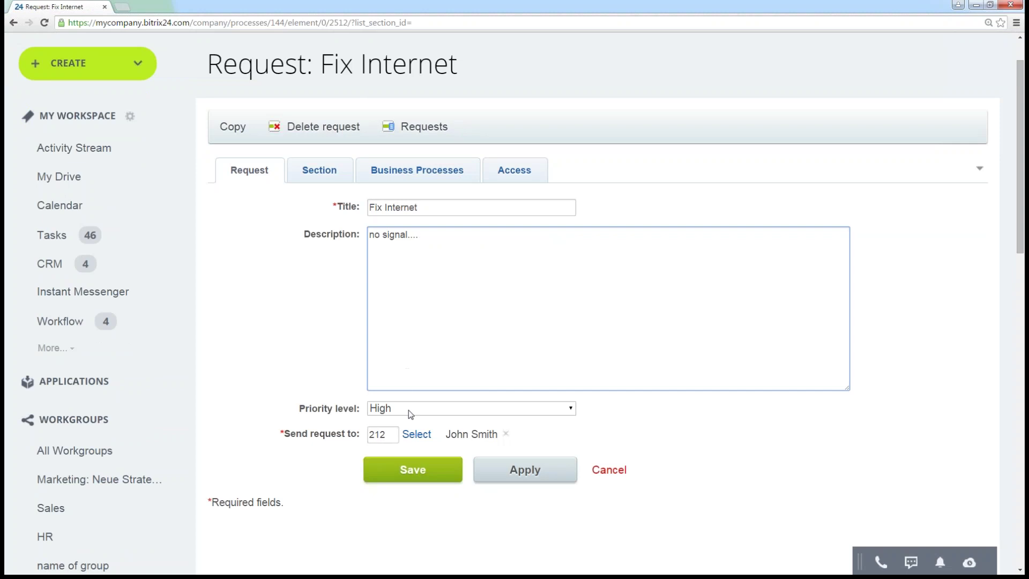
scroll(421, 416, "up", 1)
left_click(12, 23)
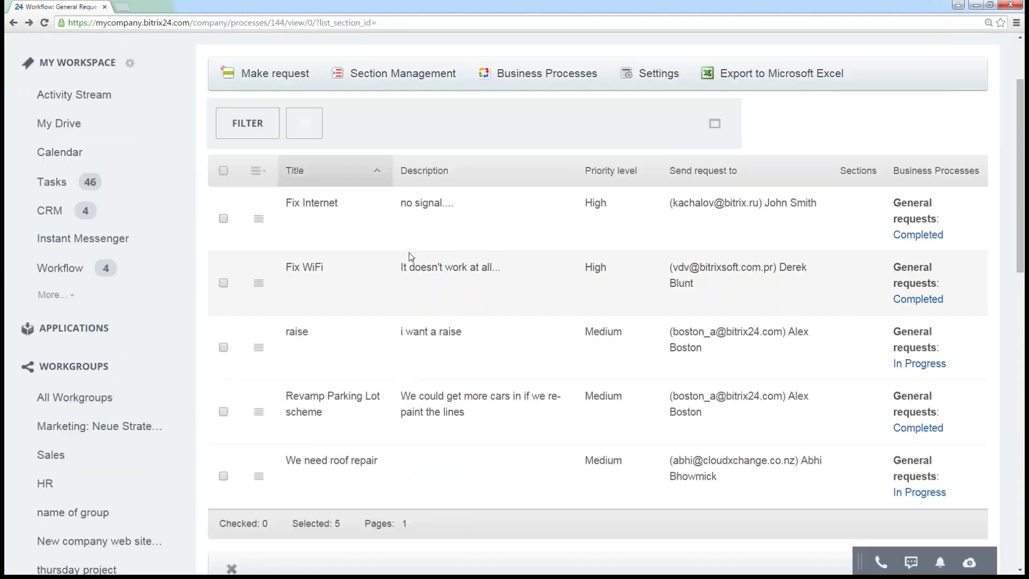
- Open the fields of the General Requests workflow from its settings and check the Priority level field's general parameters
scroll(492, 170, "up", 2)
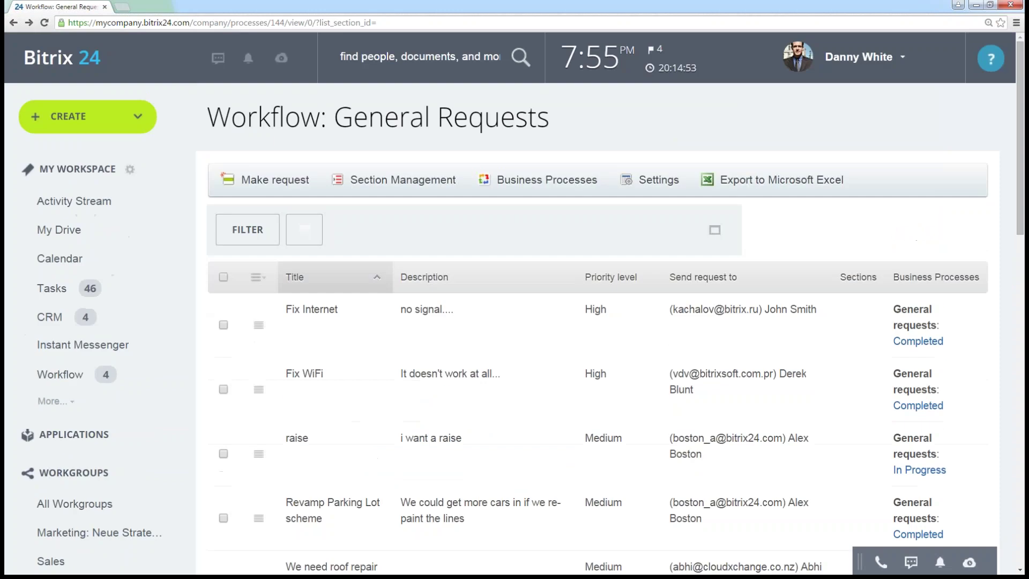
left_click(644, 186)
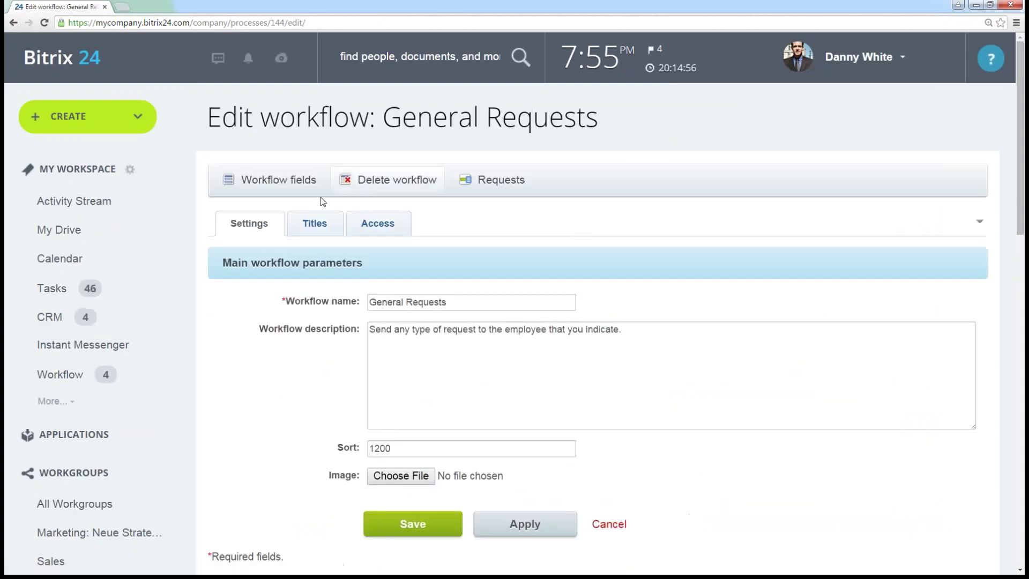
left_click(274, 181)
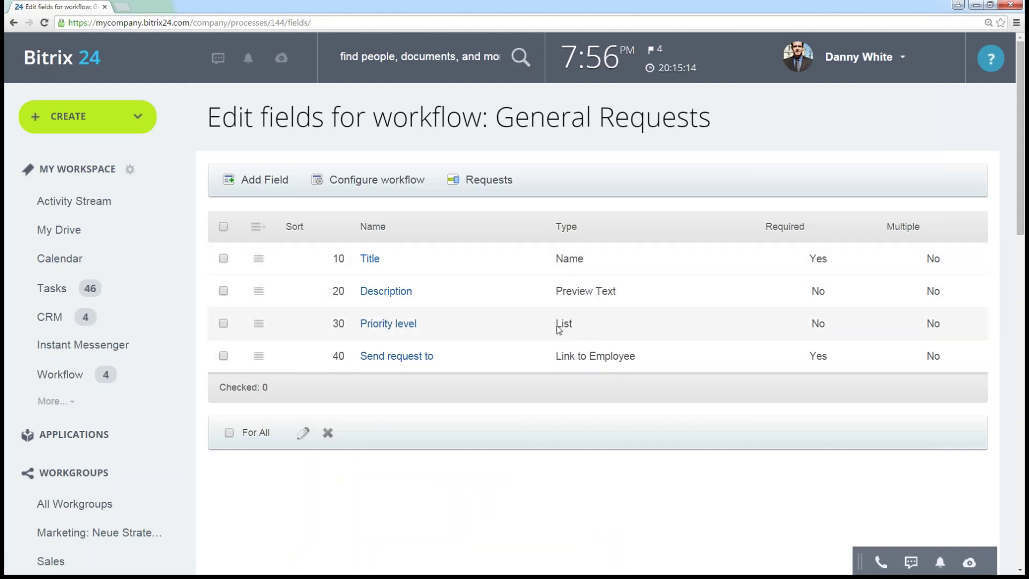
left_click(379, 329)
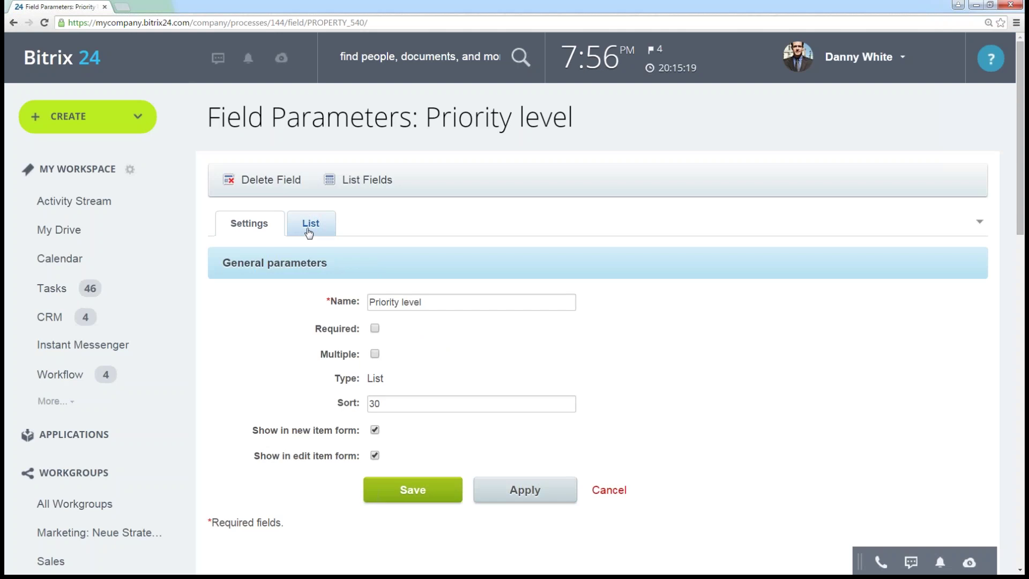
left_click_drag(334, 380, 437, 379)
left_click(409, 386)
- Add the value Very High to the Priority level field's list values and save the field
left_click(312, 226)
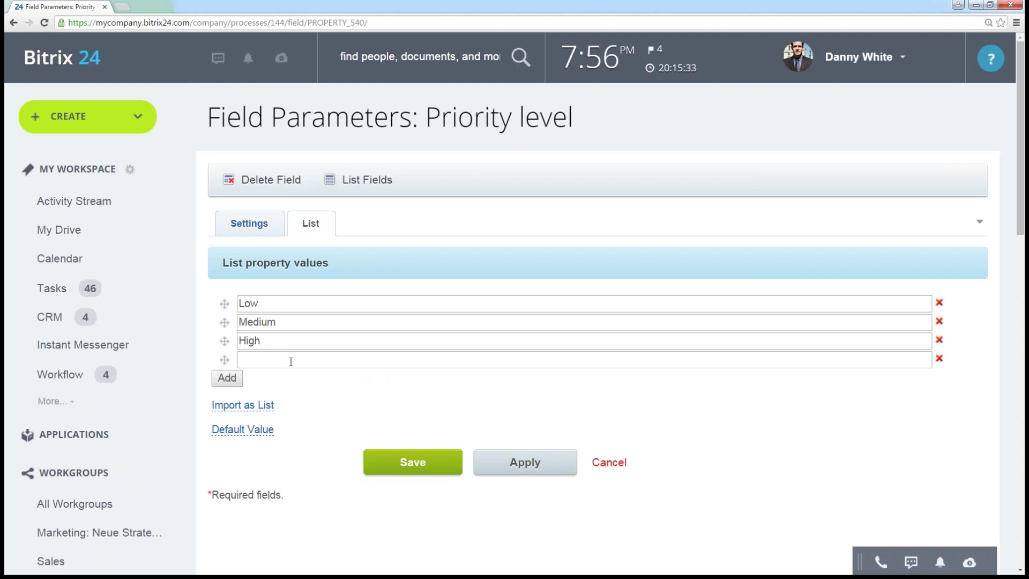
key("BackSpace")
type("Very High")
left_click(227, 378)
left_click(423, 481)
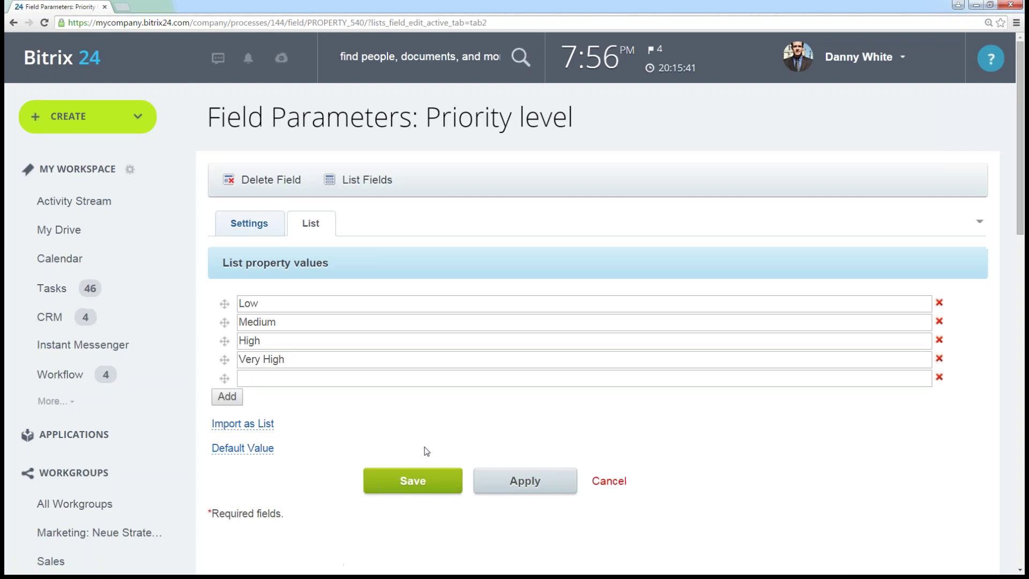
left_click(446, 477)
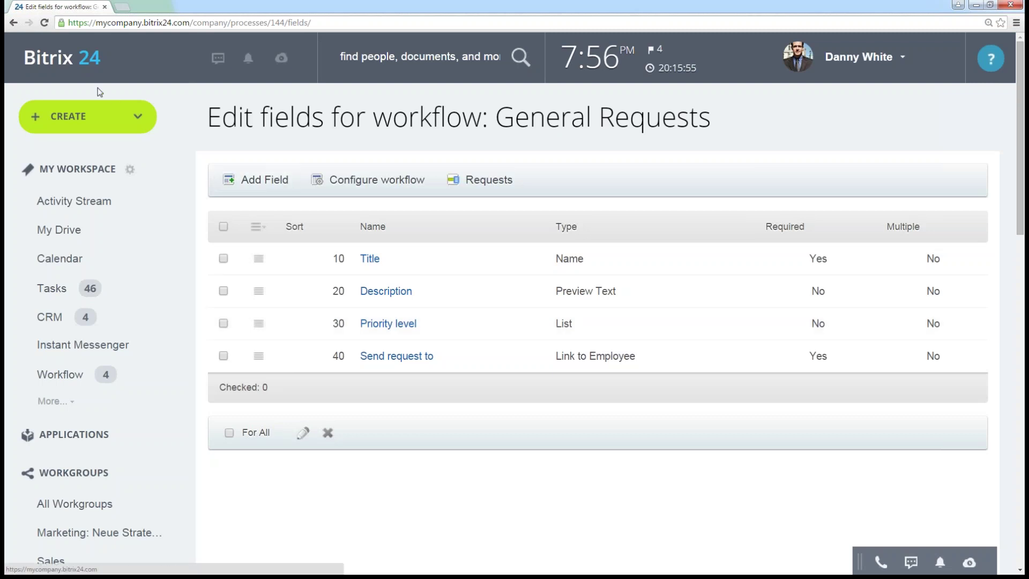
- Return to the General Requests workflow and open its General requests business process template for editing
left_click(11, 22)
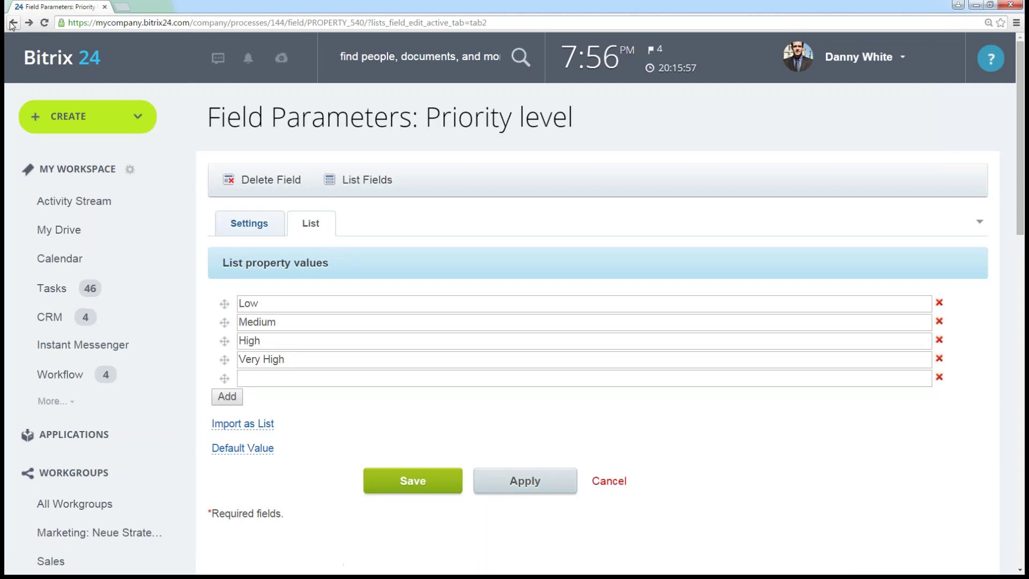
left_click(12, 23)
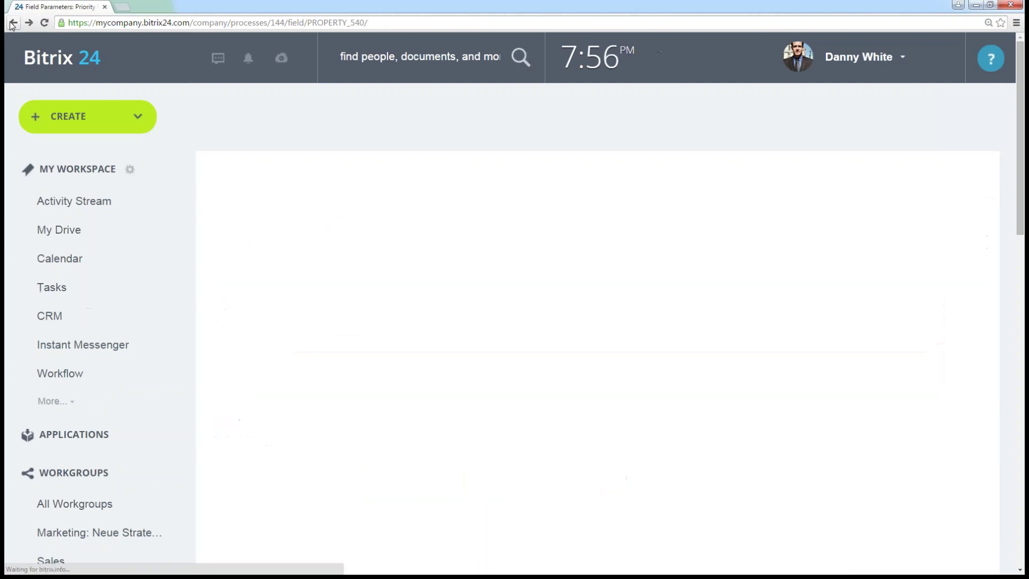
left_click(12, 23)
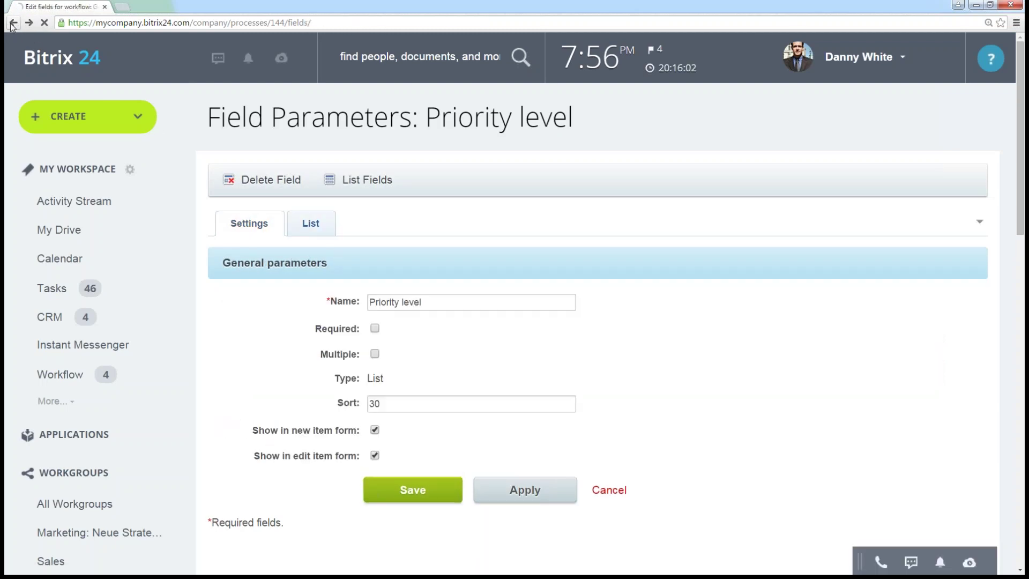
left_click(12, 23)
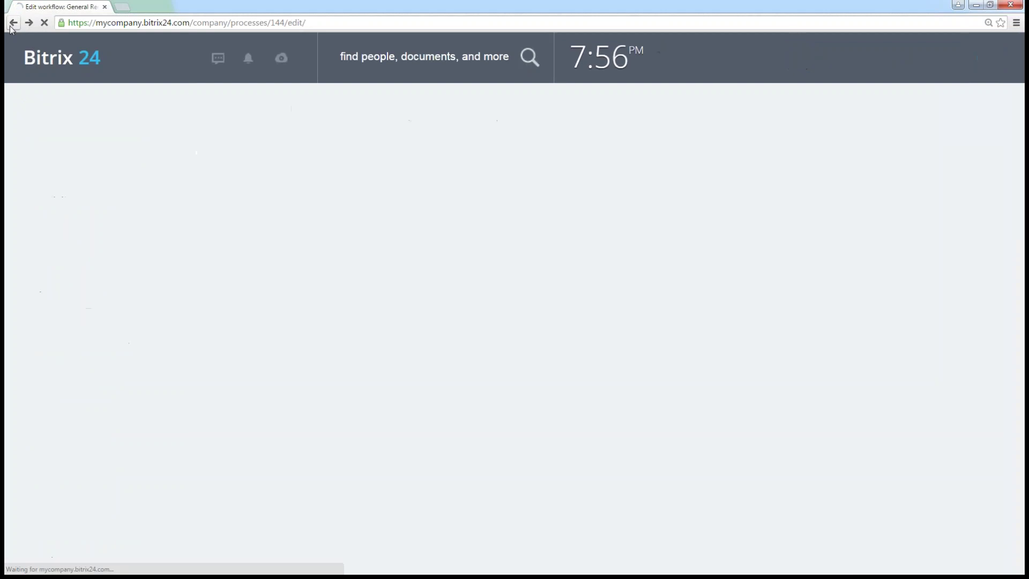
left_click(12, 23)
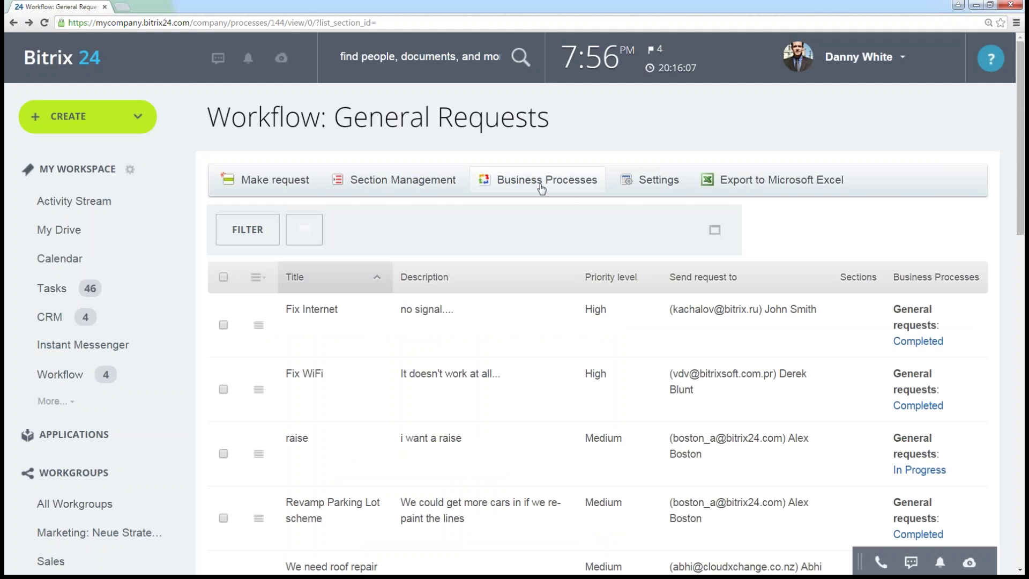
left_click(540, 186)
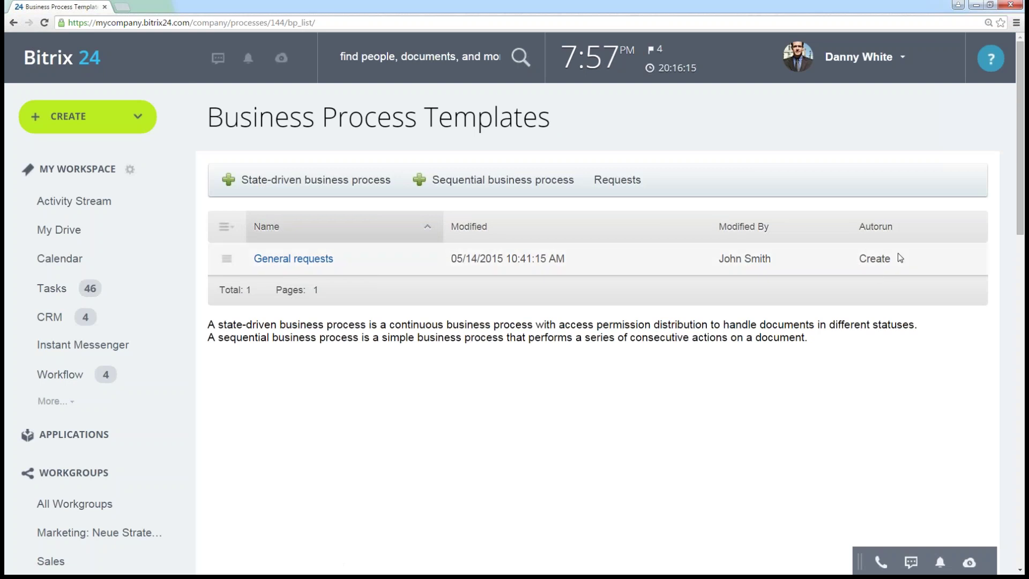
left_click(284, 260)
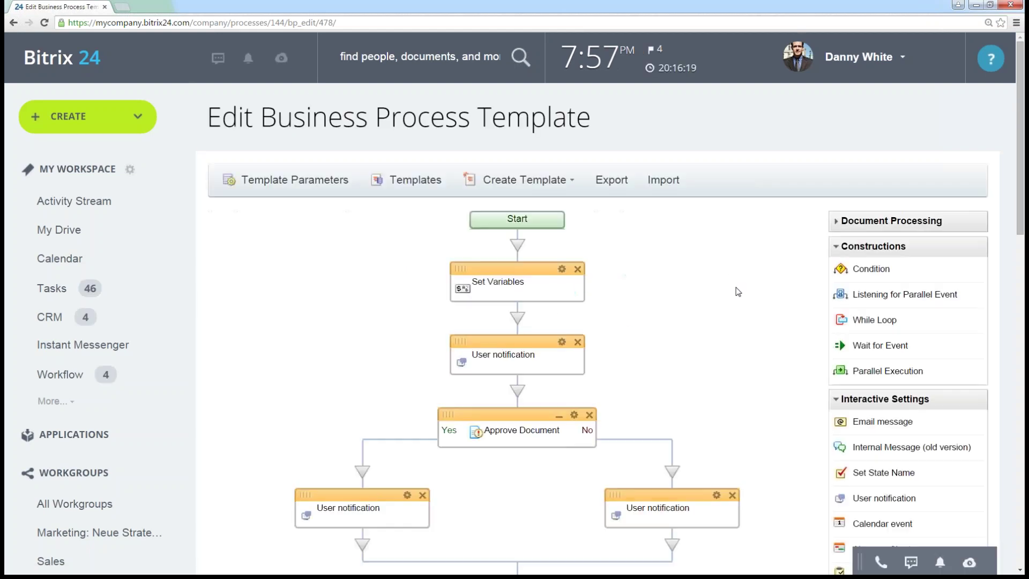
- Examine the sender and recipient of the User notification action that precedes Approve Document, and close its parameters without changes
scroll(658, 289, "down", 1)
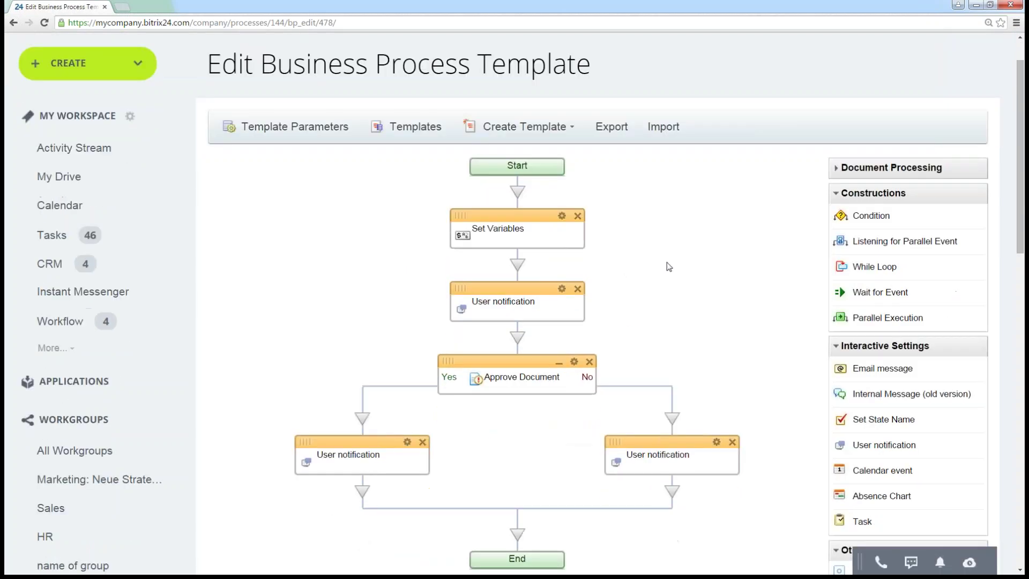
left_click(562, 290)
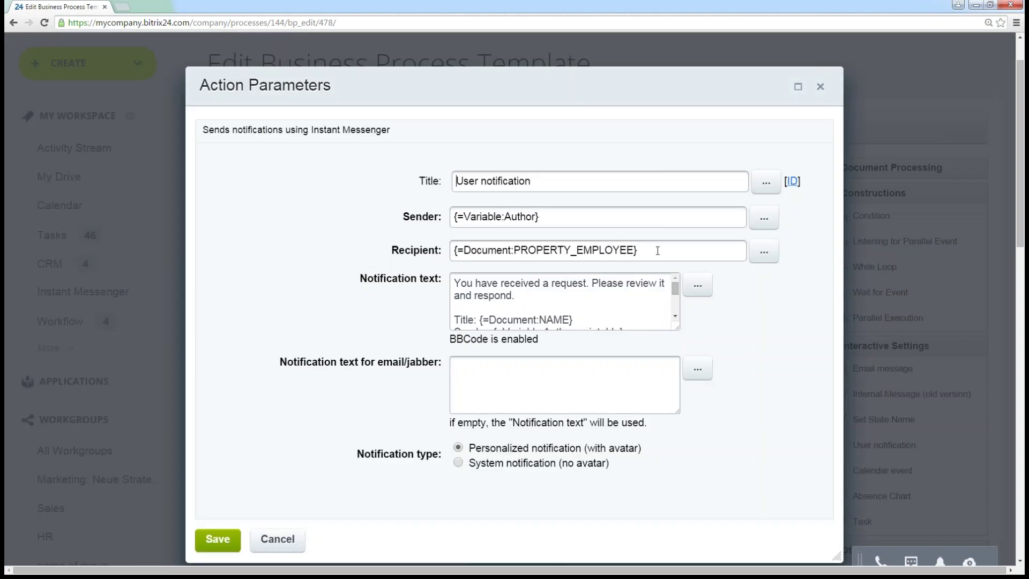
left_click_drag(657, 251, 427, 272)
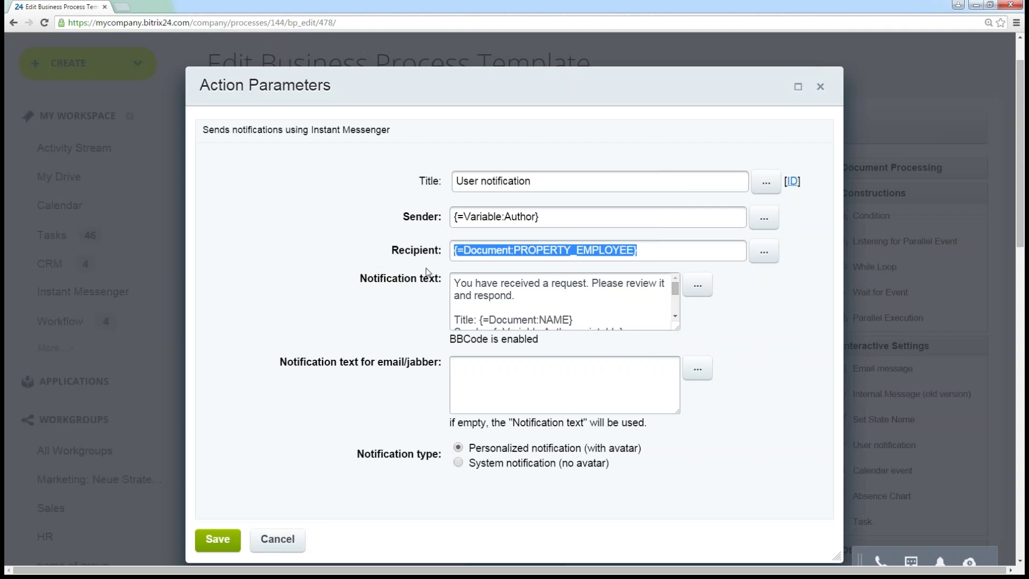
left_click(557, 251)
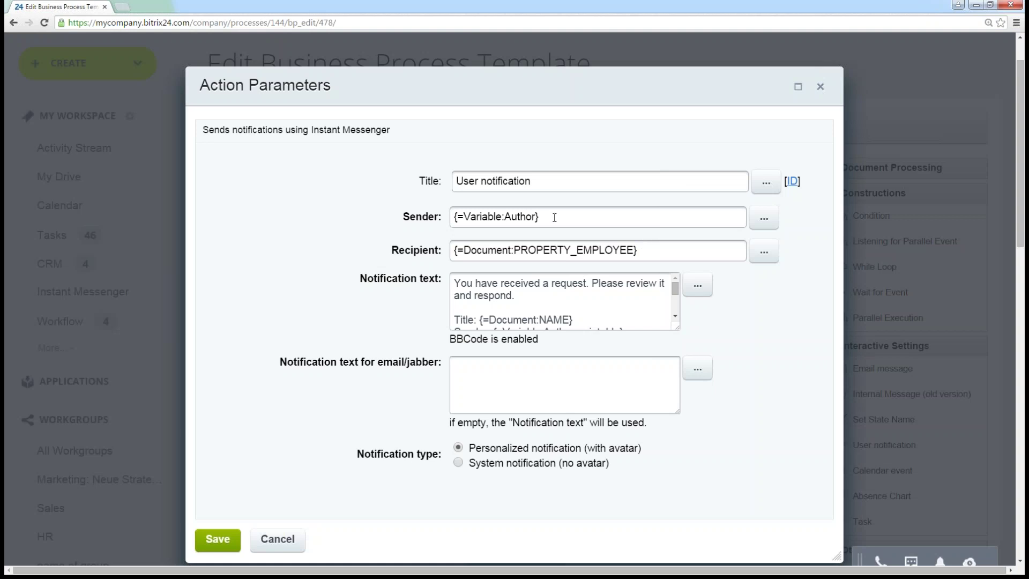
left_click(820, 87)
- Review the template's general settings, run parameters, variables, constants and access permissions, and close them without changes
left_click(324, 129)
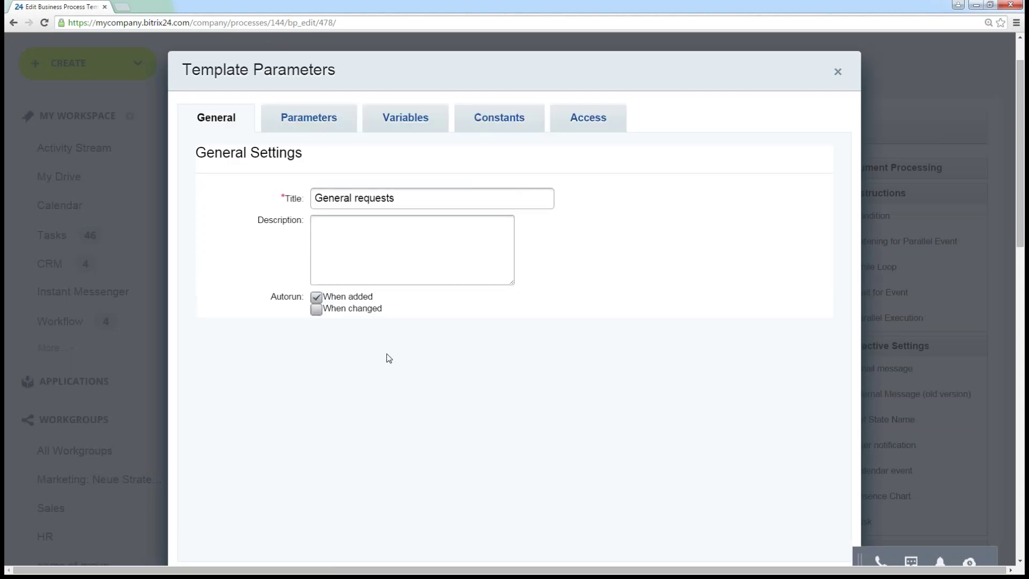
left_click(320, 127)
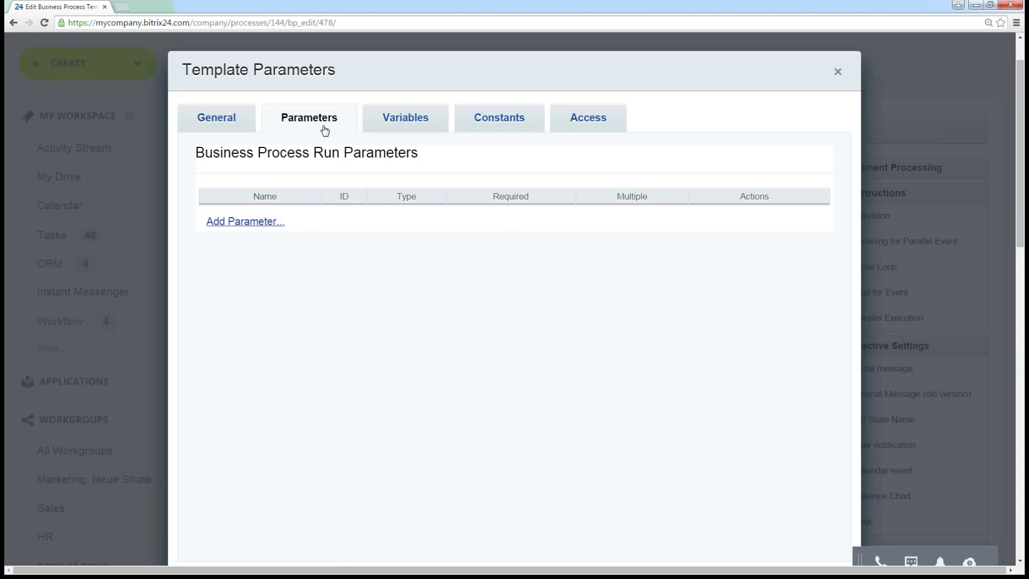
left_click(408, 118)
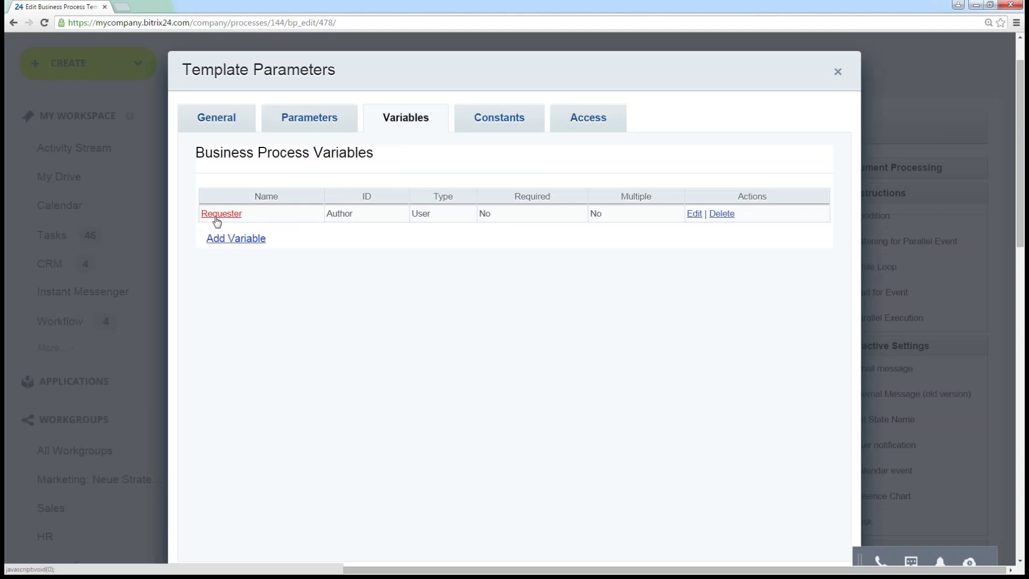
left_click(503, 118)
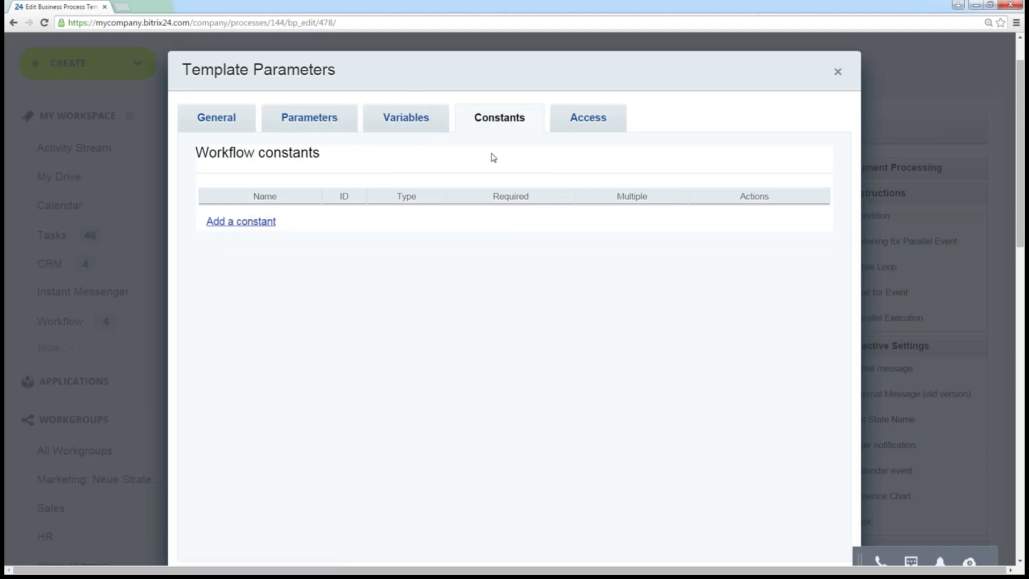
left_click(590, 122)
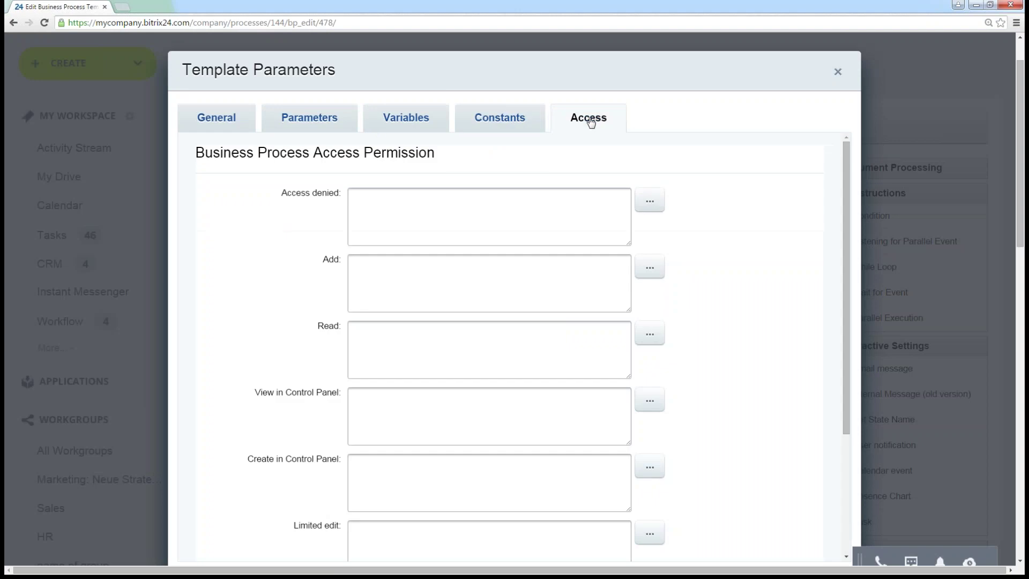
left_click(837, 72)
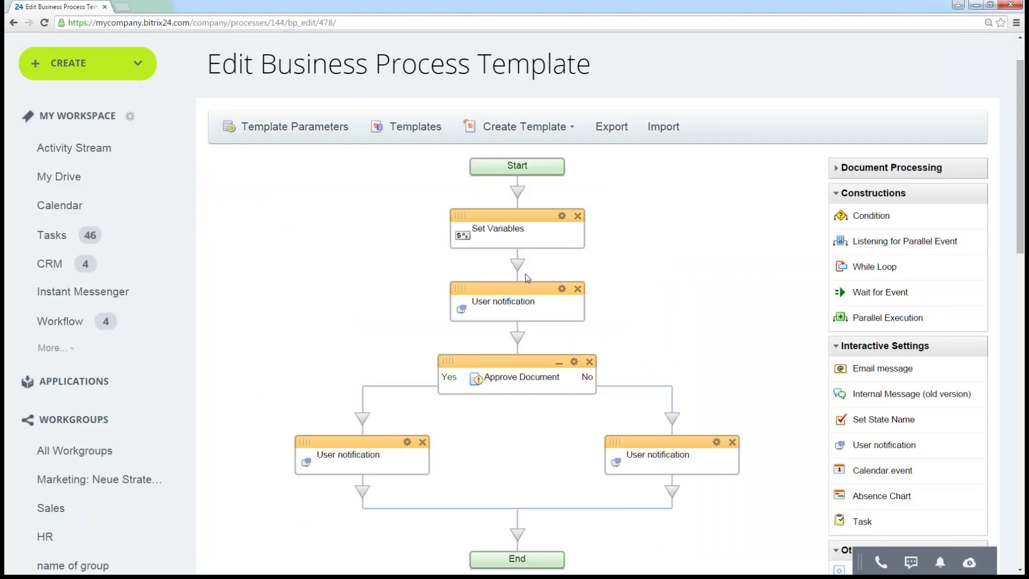
- Check how the Set Variables action fills the Requester variable, and leave it without saving
left_click(562, 215)
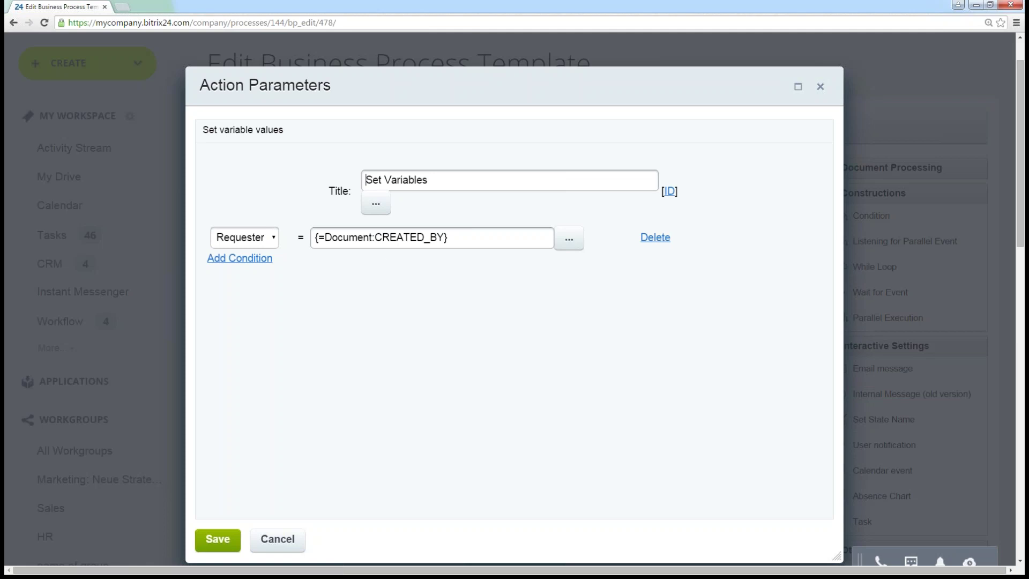
left_click(279, 540)
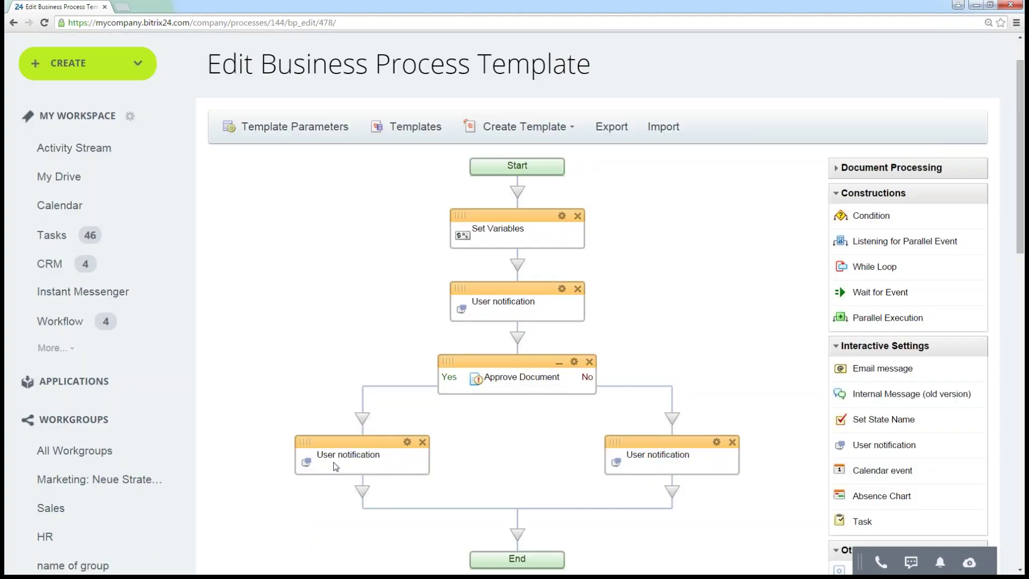
scroll(608, 300, "down", 1)
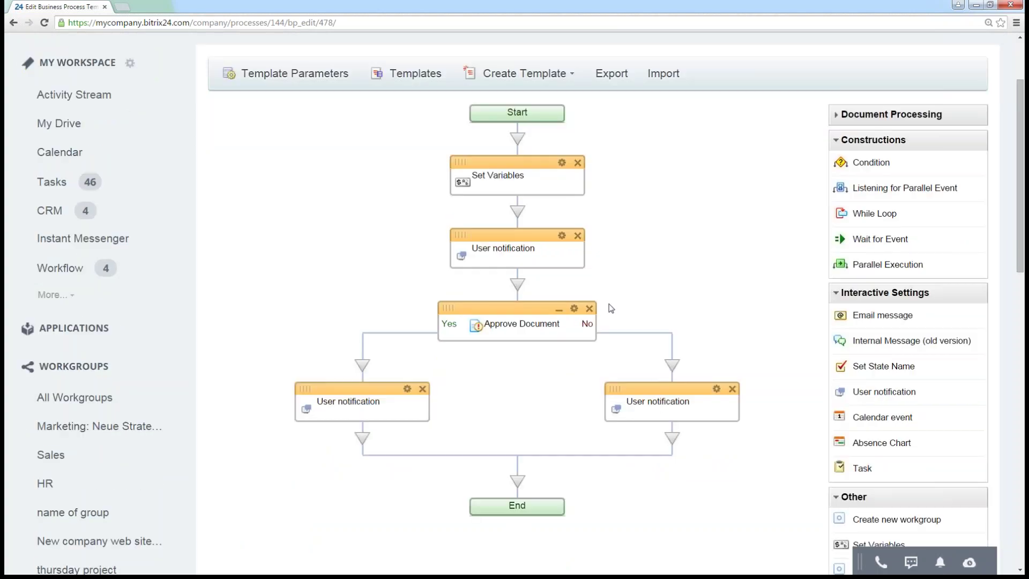
- Examine the assignment name and approving voters of the Approve Document action, and close its parameters without changes
left_click(573, 310)
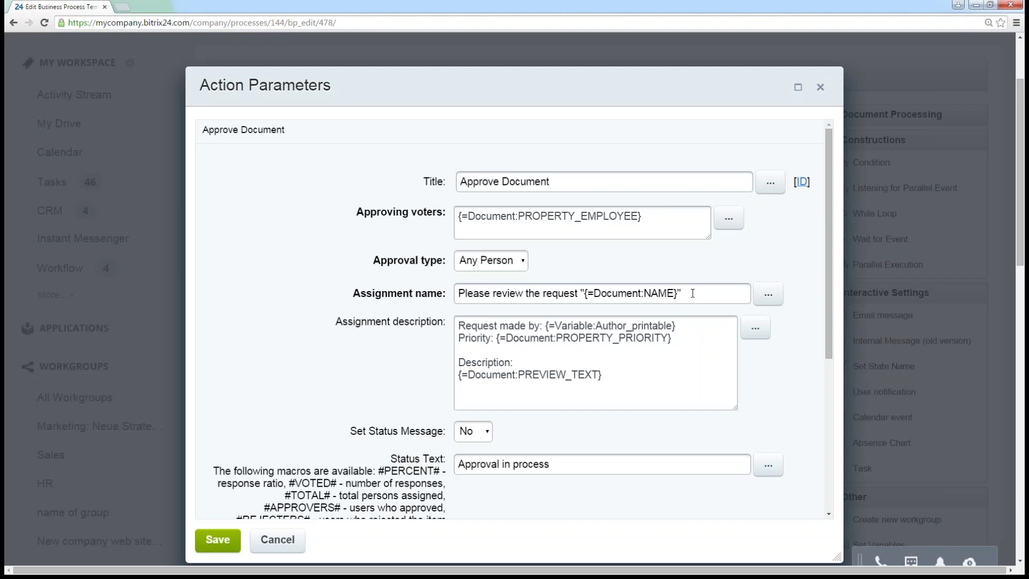
left_click_drag(692, 293, 445, 300)
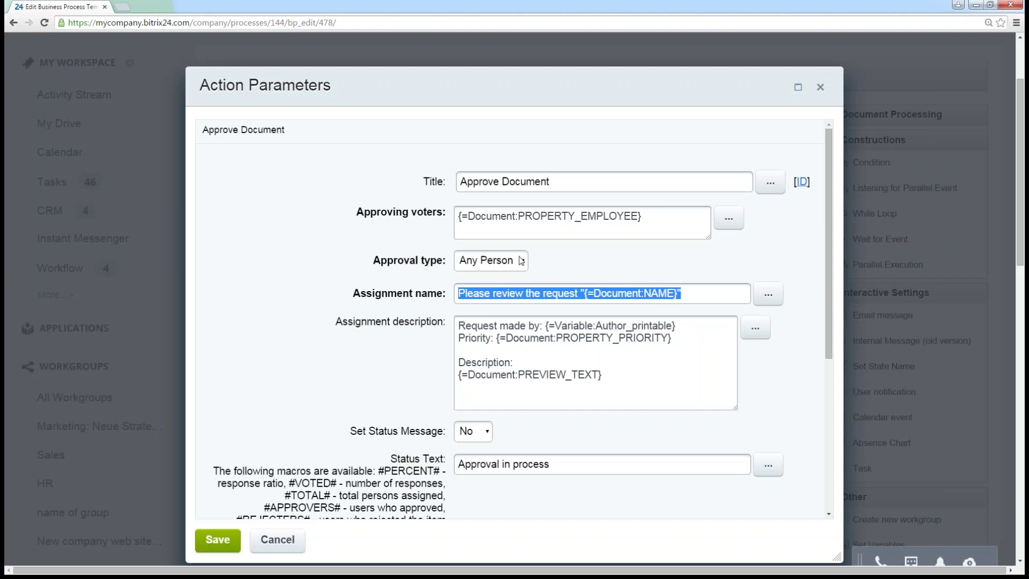
left_click(642, 229)
left_click_drag(358, 211, 502, 215)
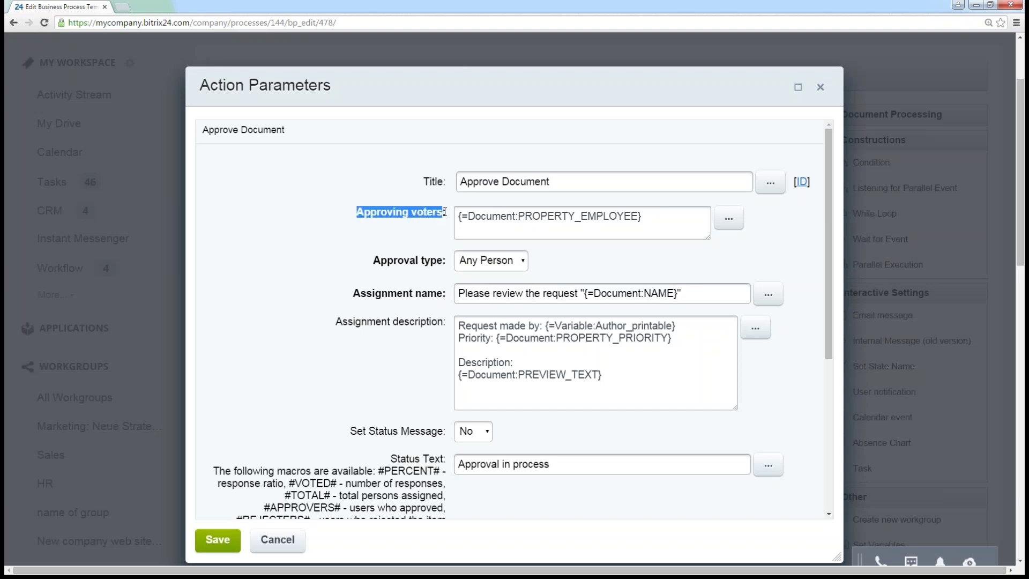
left_click_drag(663, 215, 458, 219)
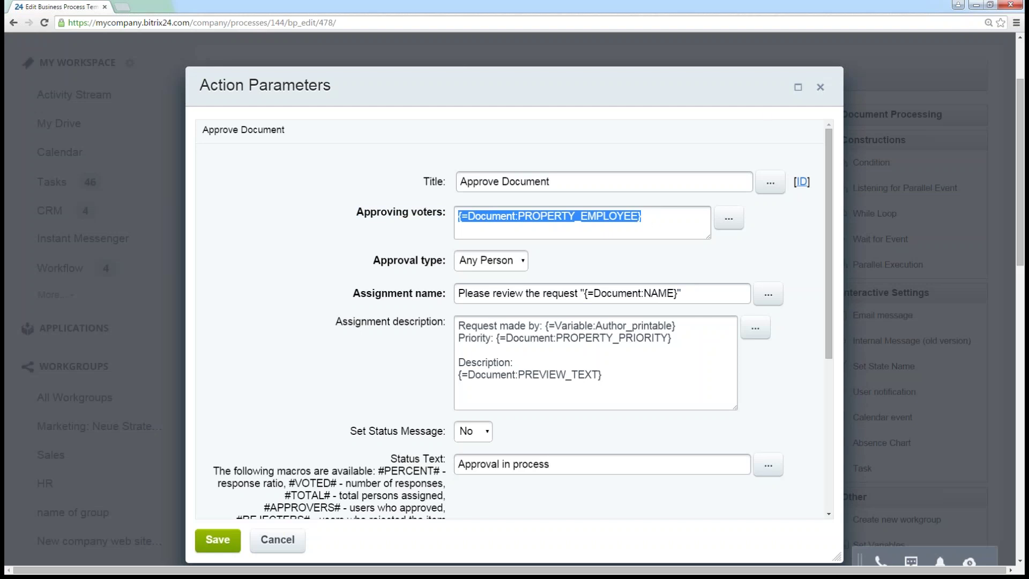
left_click(821, 87)
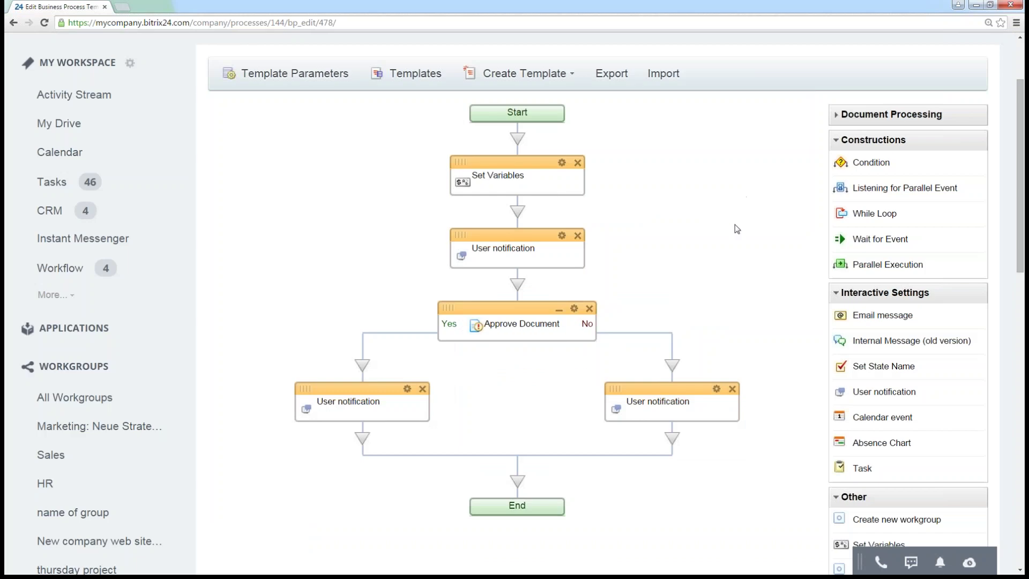
- Look over the template's flow and briefly reopen the Approve Document action's parameters, closing them without saving
scroll(736, 237, "up", 1)
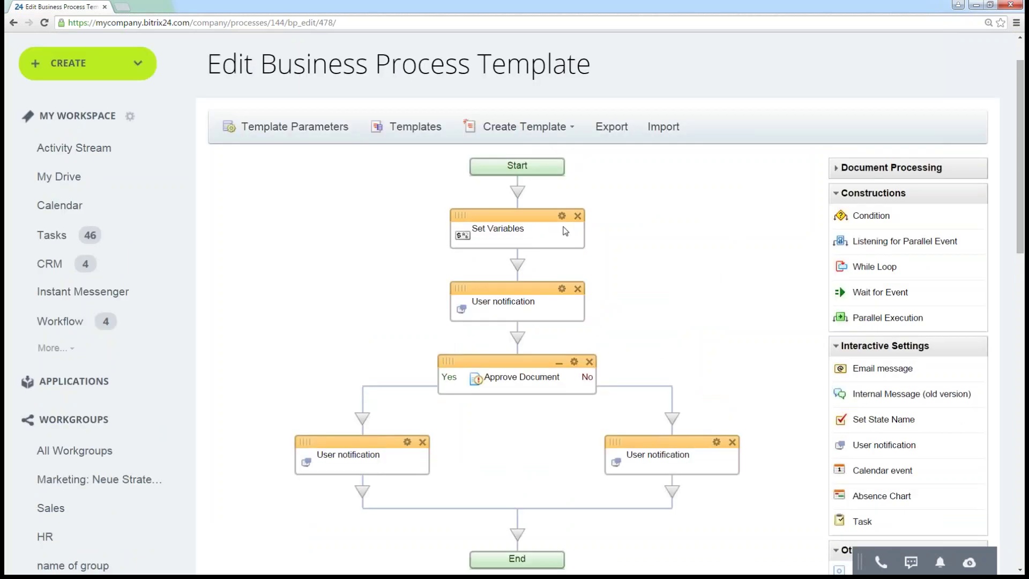
scroll(666, 230, "up", 1)
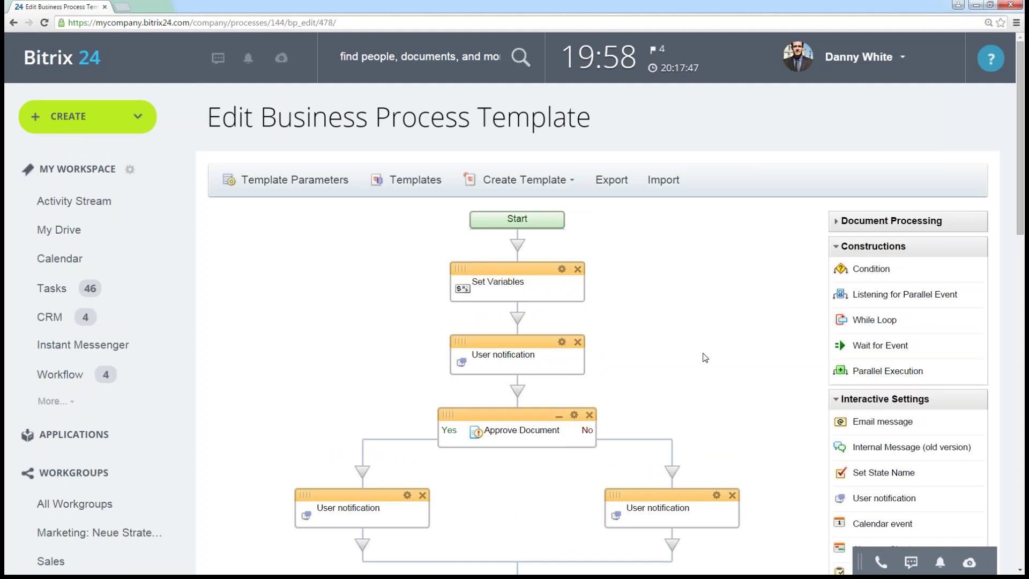
scroll(705, 355, "down", 1)
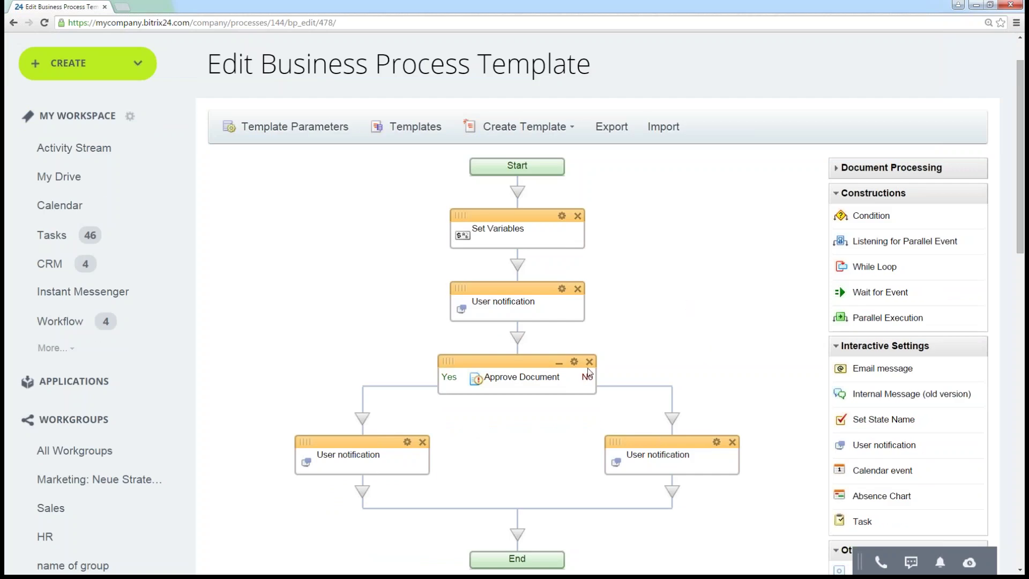
left_click(573, 361)
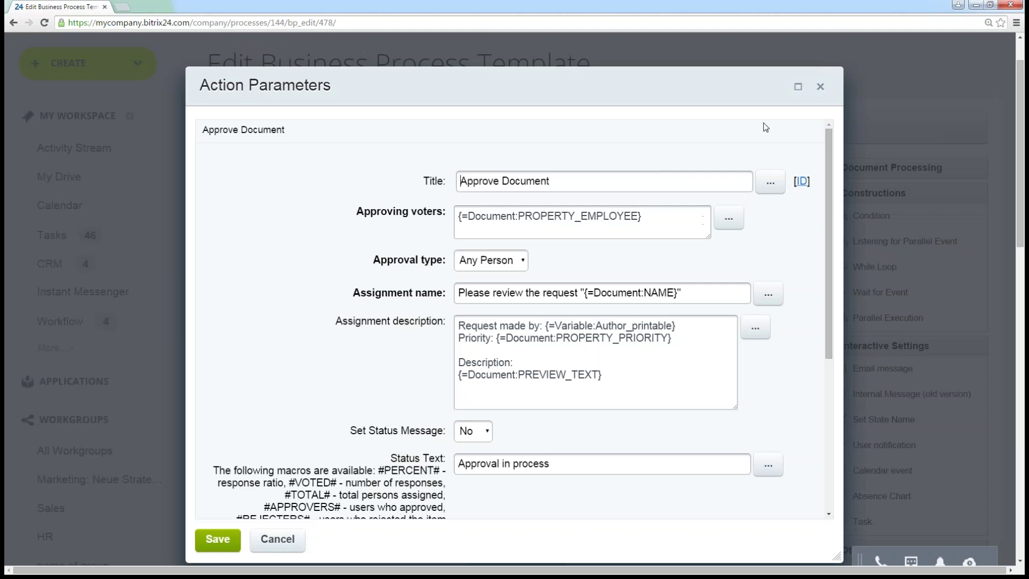
left_click(820, 87)
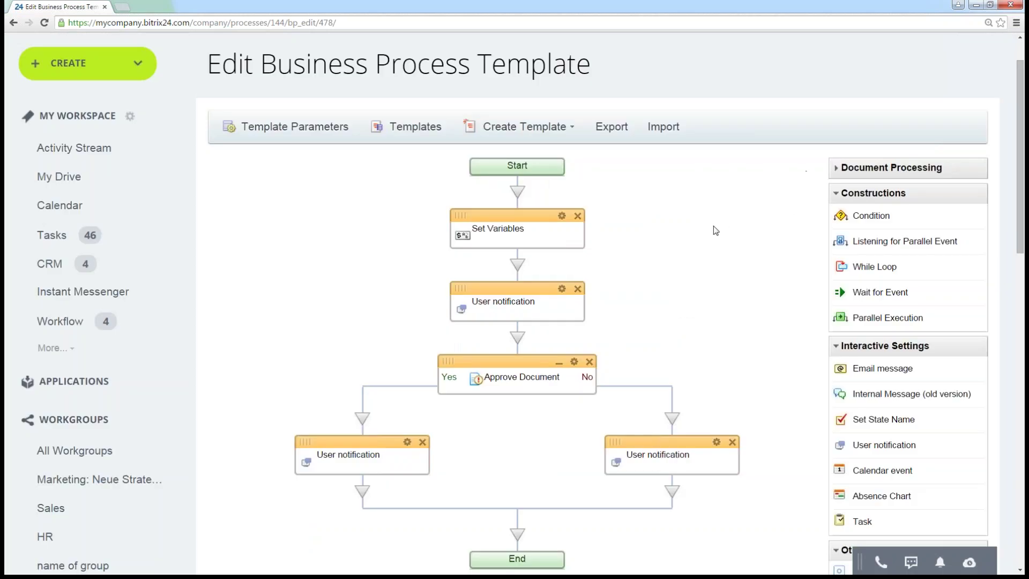
- Insert a Select Employee action between the first User notification and Approve Document, and set its type to supervisor
scroll(721, 282, "down", 1)
scroll(666, 235, "down", 1)
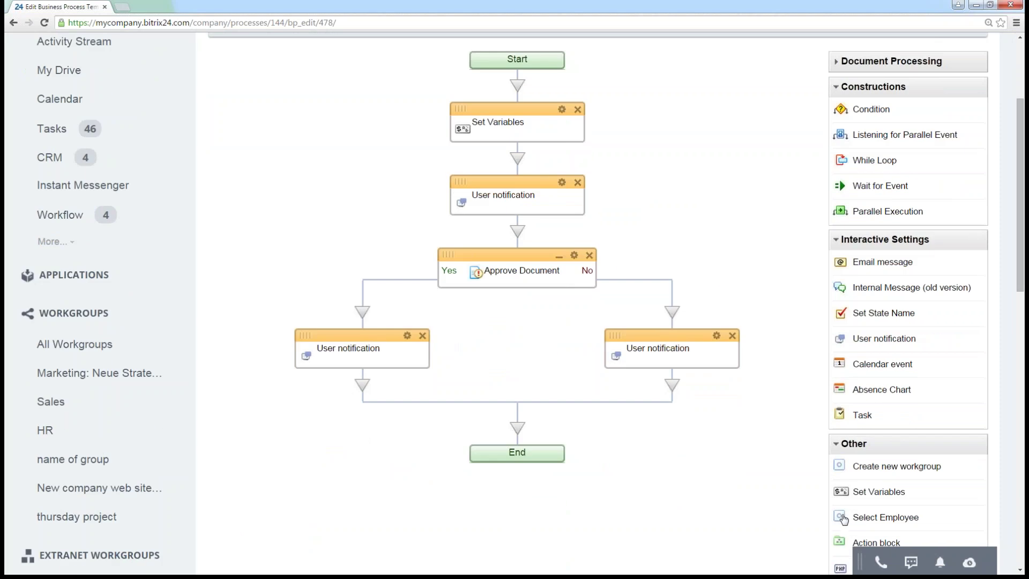
left_click_drag(842, 519, 520, 232)
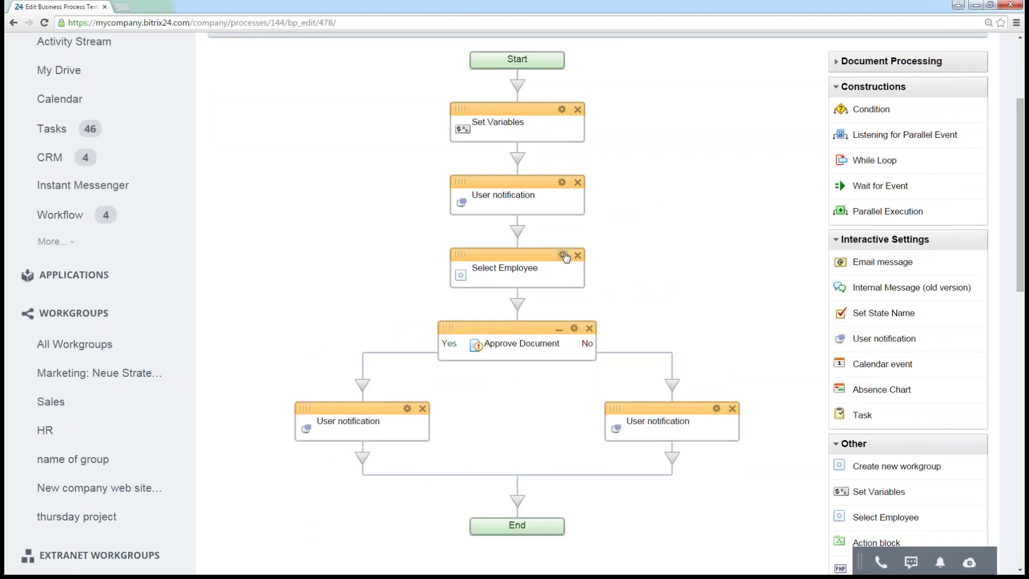
left_click(562, 255)
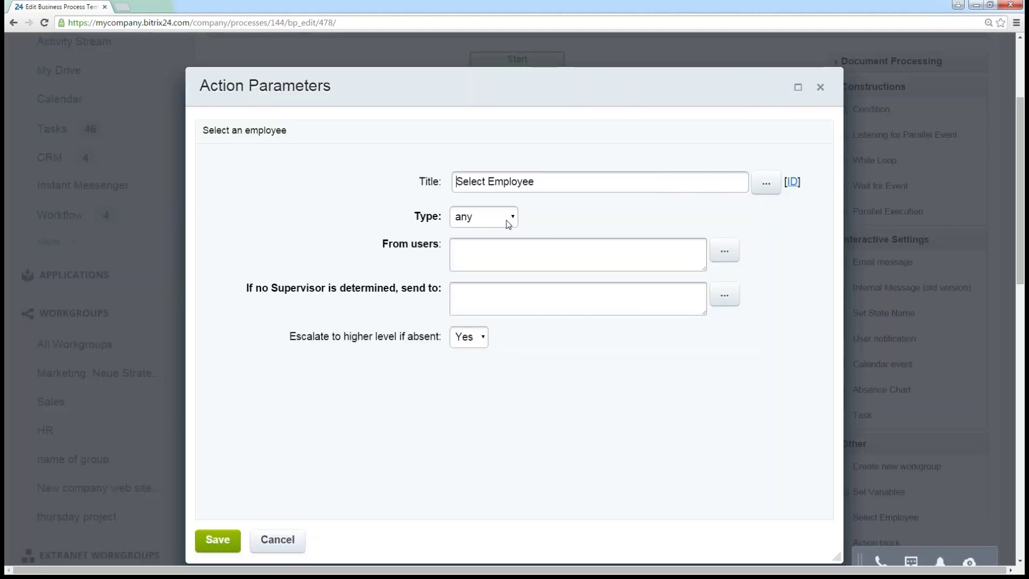
left_click(511, 218)
left_click(497, 247)
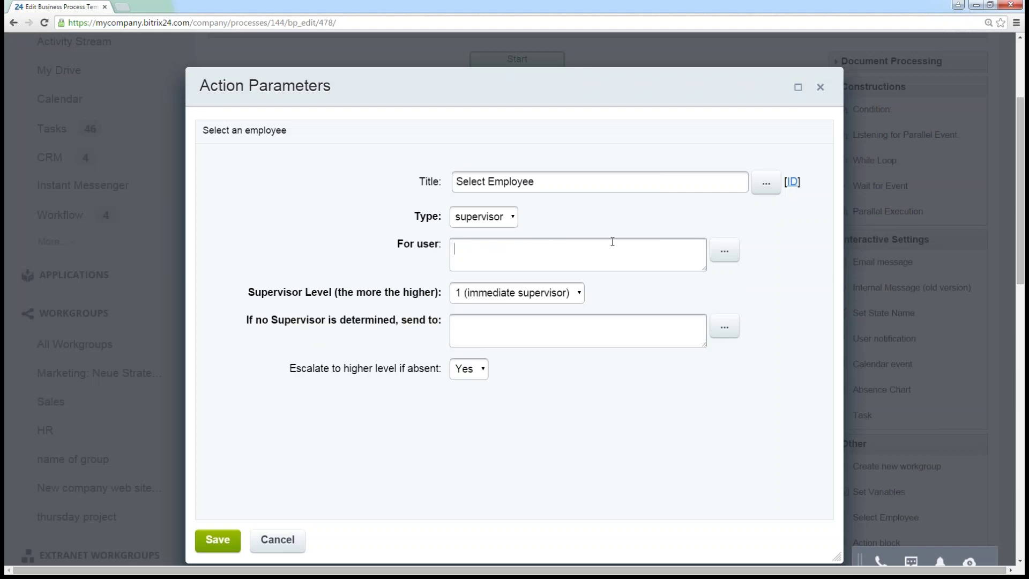
- Fill the Select Employee action's For user value with the Created By document field
left_click(720, 251)
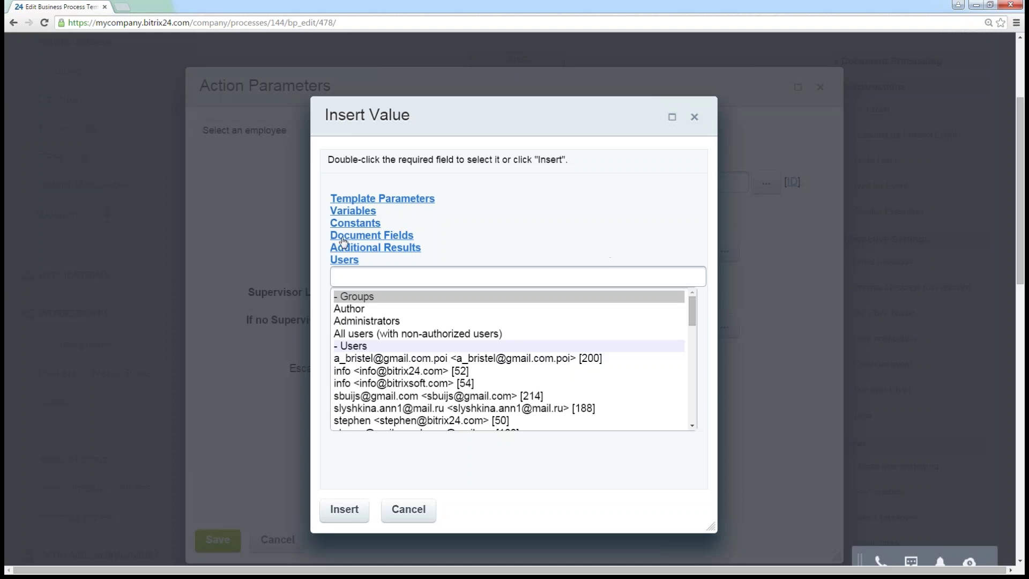
left_click(371, 236)
left_click(384, 264)
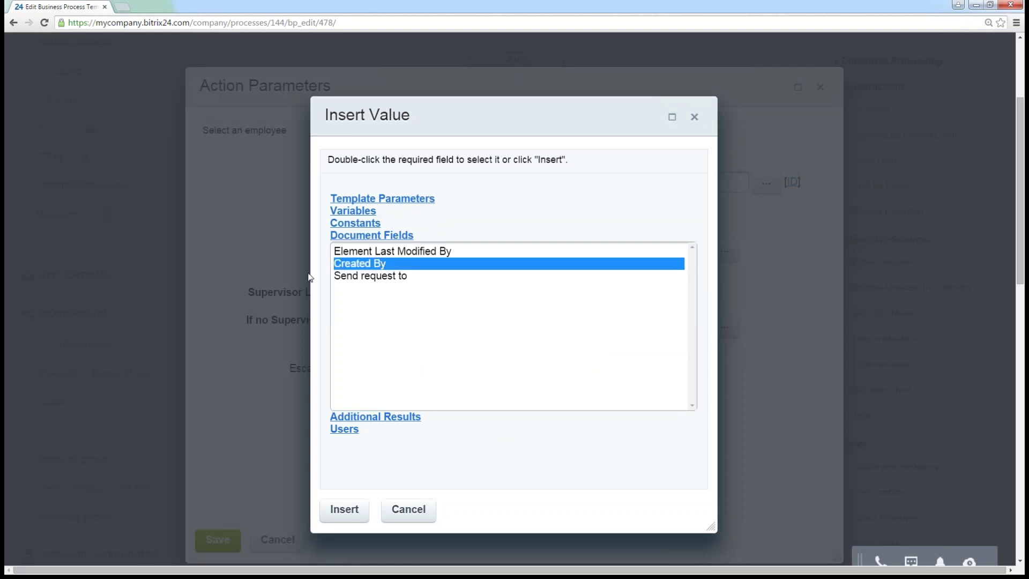
left_click(334, 512)
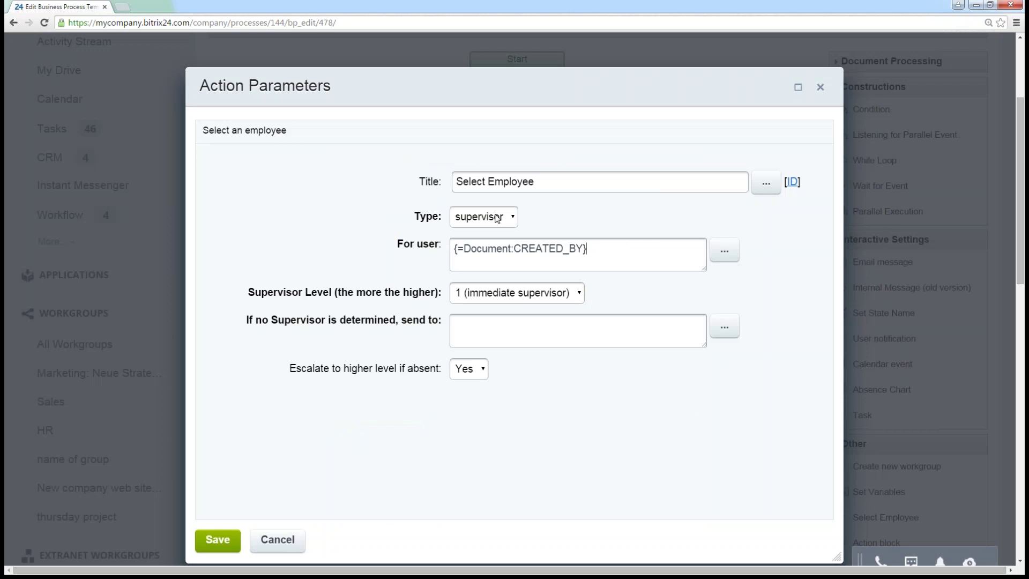
- Choose a fallback user for when no supervisor is determined, and save the Select Employee parameters
left_click(217, 539)
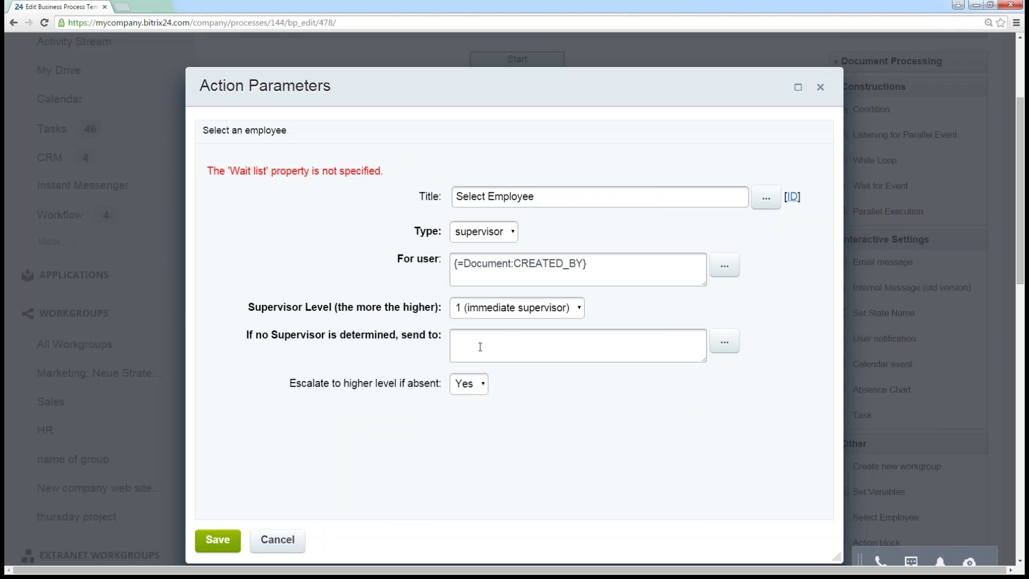
left_click(513, 352)
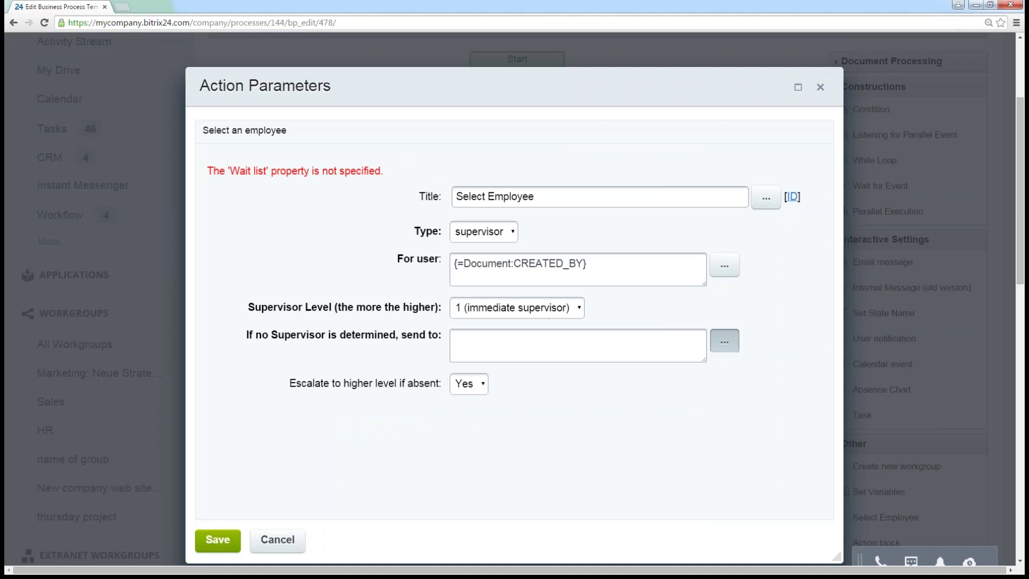
left_click(721, 343)
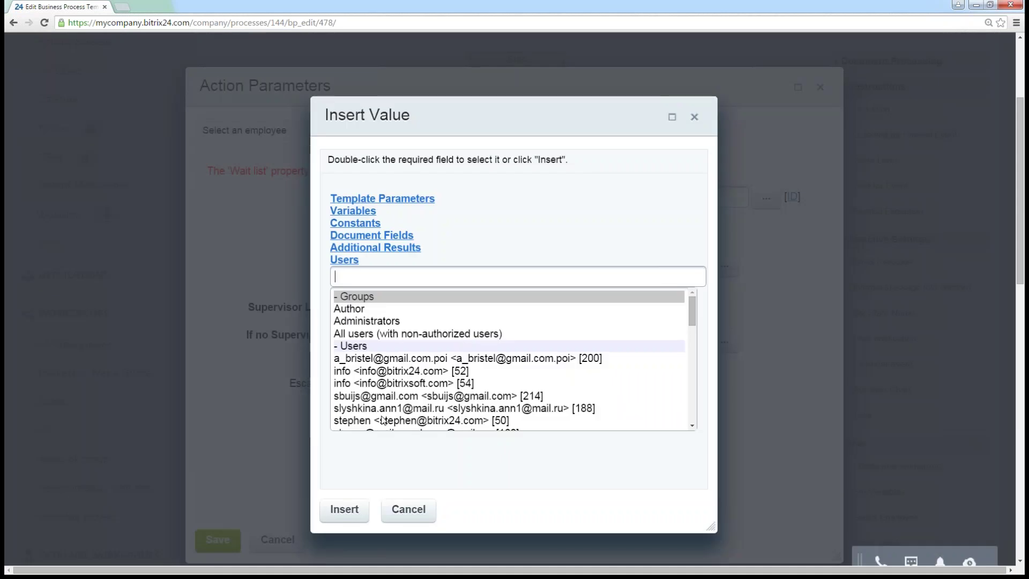
left_click(380, 421)
left_click(344, 509)
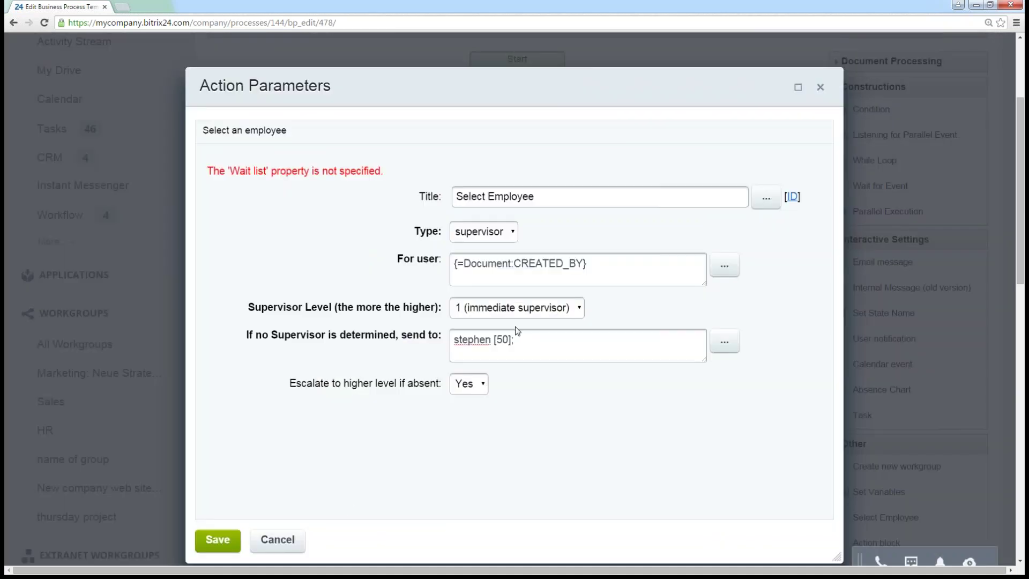
left_click(217, 539)
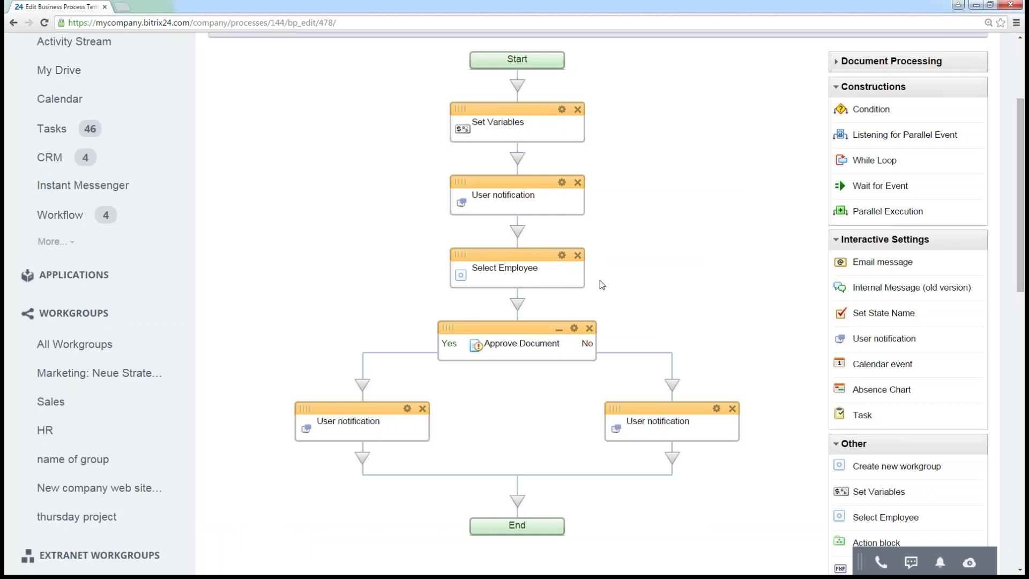
- Check that Selected Employee can be inserted into Approve Document's assignment description from the additional results, and close the parameters without inserting it
left_click(575, 330)
left_click(756, 329)
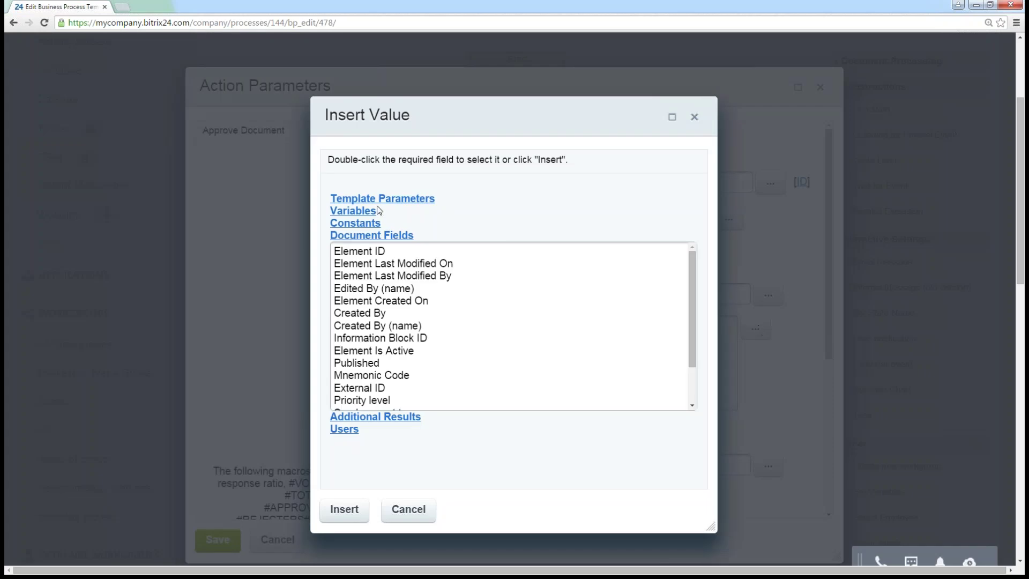
left_click(379, 202)
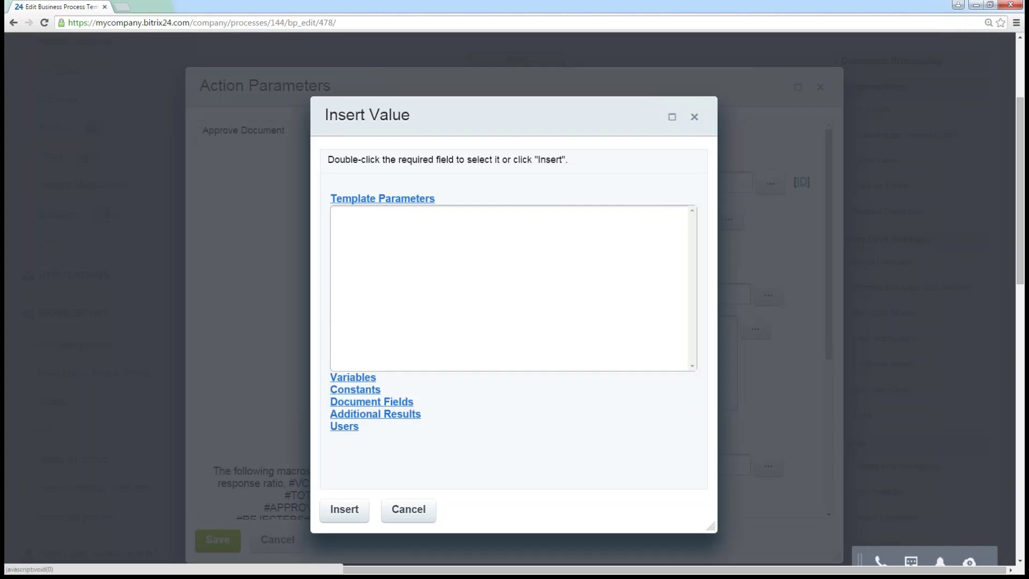
left_click(354, 374)
left_click(370, 418)
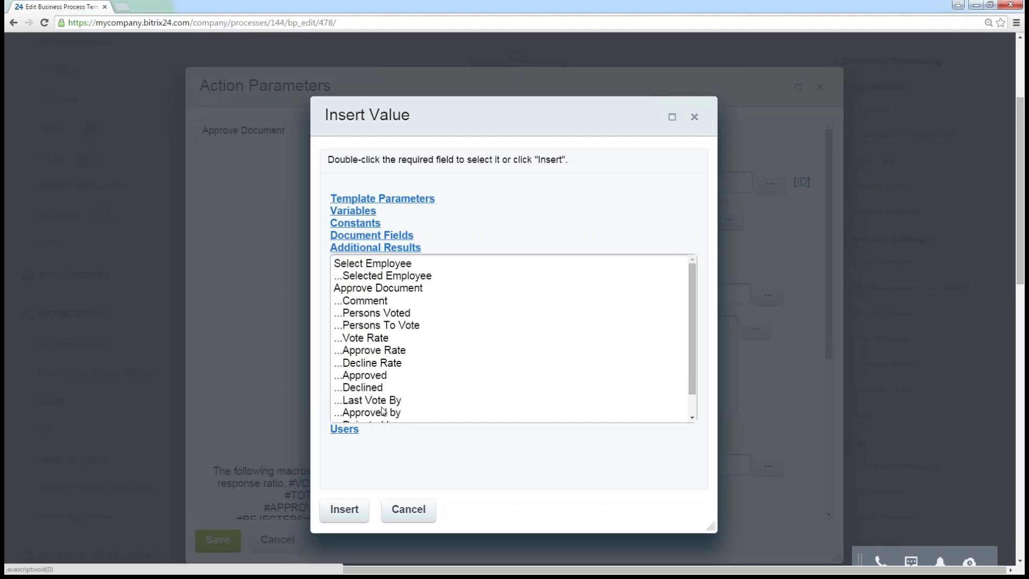
left_click(378, 277)
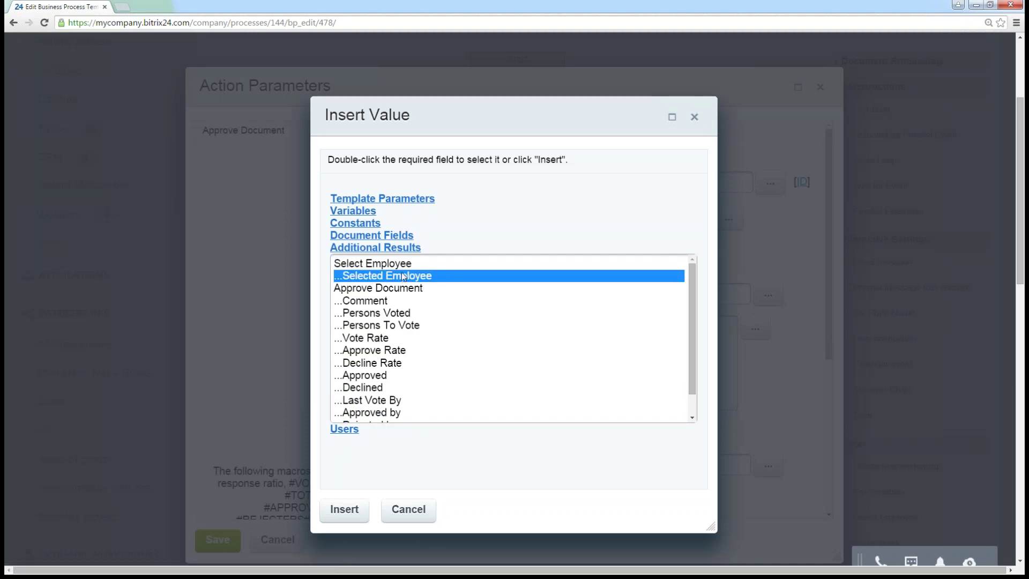
left_click(404, 510)
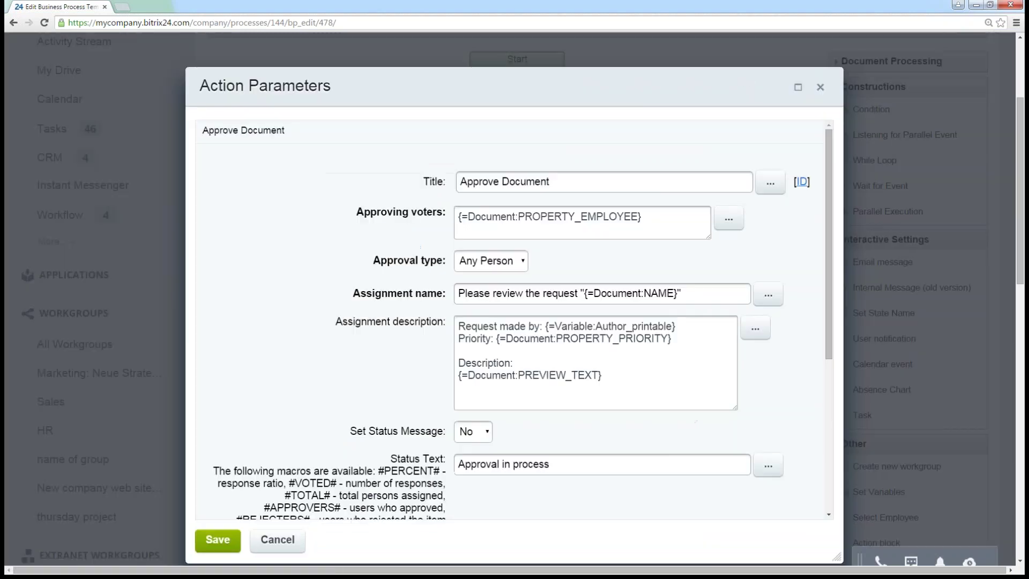
left_click(820, 87)
- Collapse the Workgroups section and open the CRM activity stream
scroll(703, 275, "up", 2)
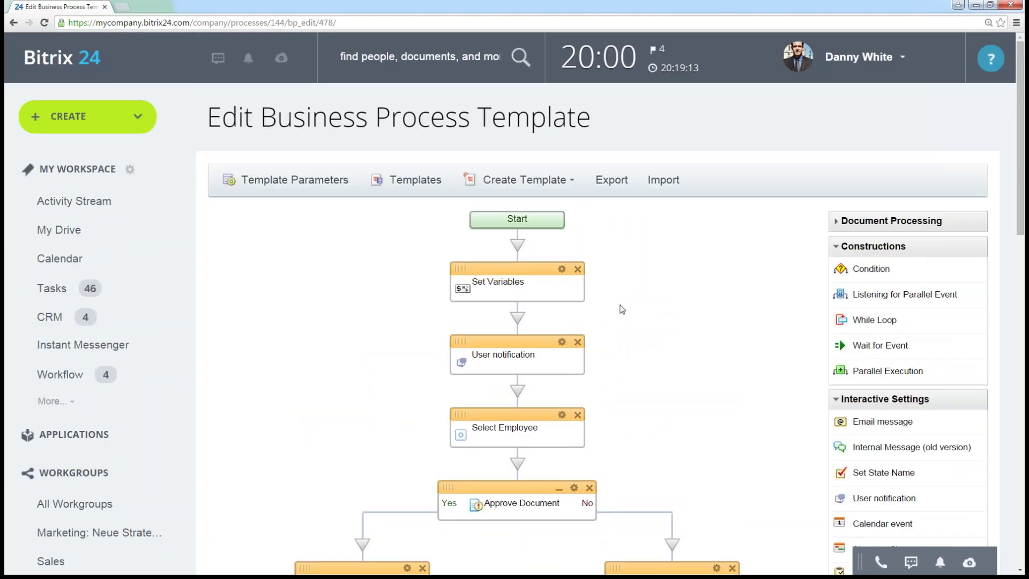
scroll(214, 300, "down", 3)
left_click(95, 317)
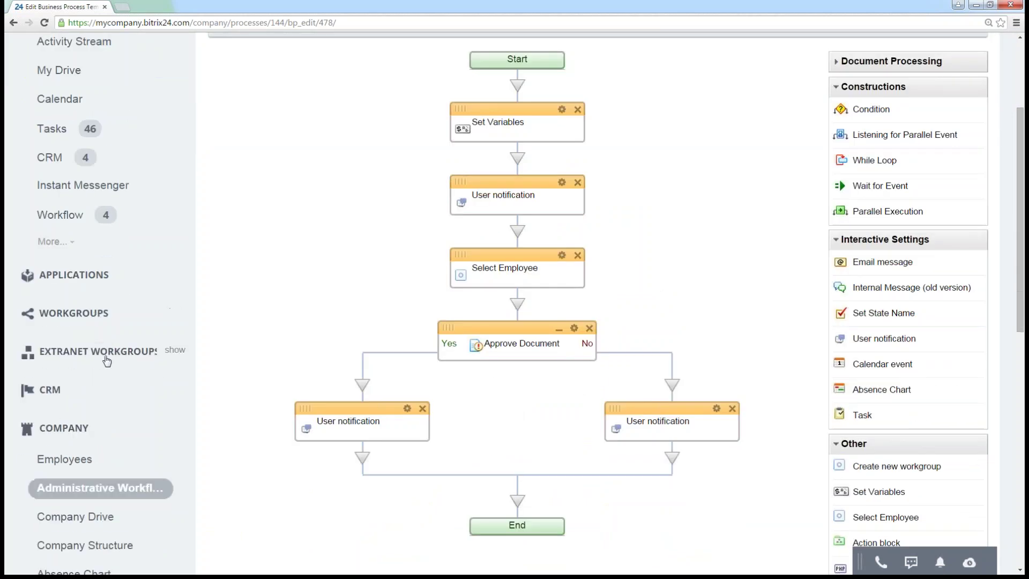
scroll(51, 301, "down", 2)
left_click(48, 292)
left_click(85, 322)
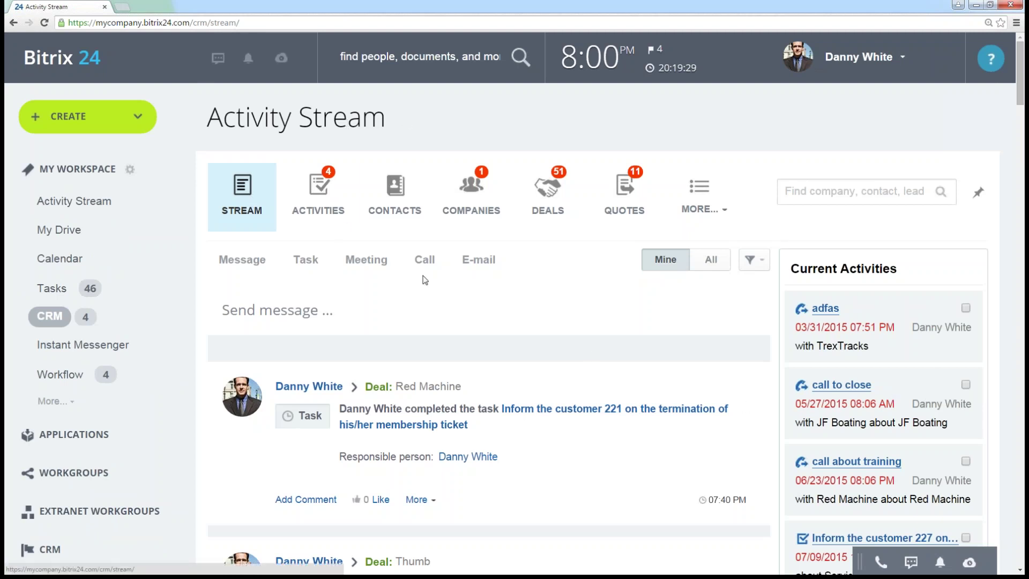
- Browse the CRM activity stream and start a message with the text "make a note of that"
scroll(432, 288, "down", 1)
scroll(431, 288, "down", 4)
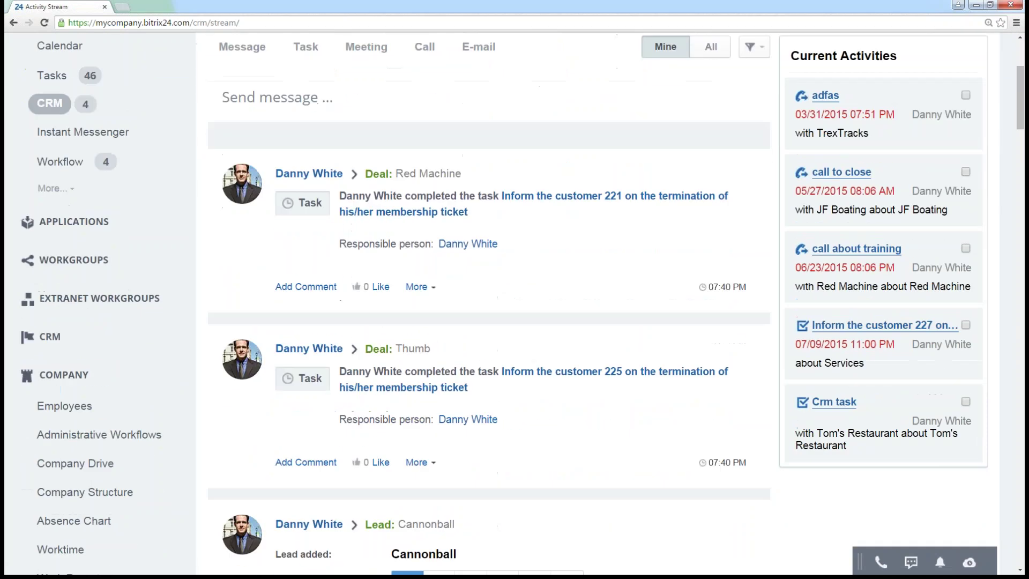
scroll(482, 391, "down", 3)
scroll(594, 311, "up", 7)
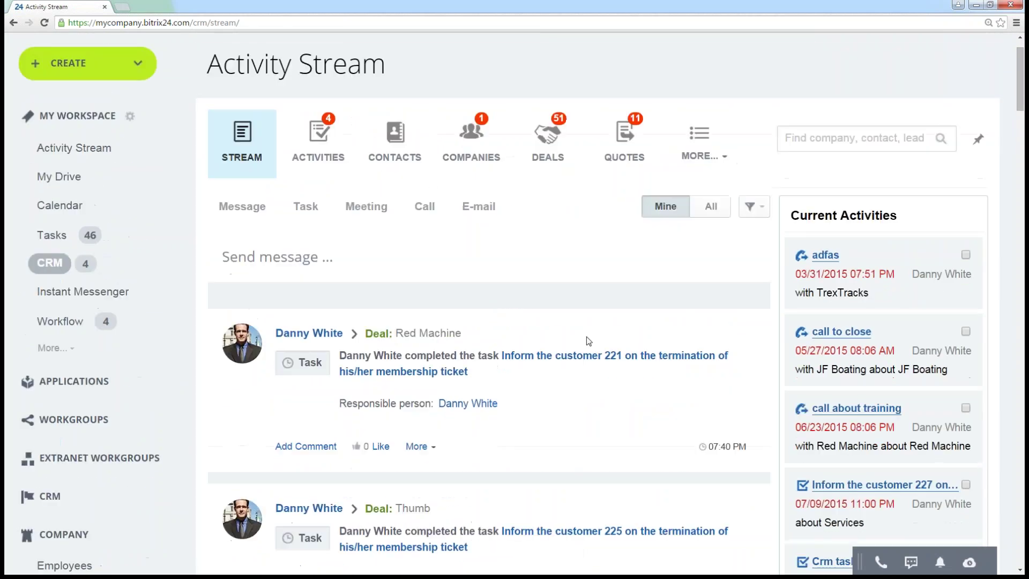
left_click(328, 259)
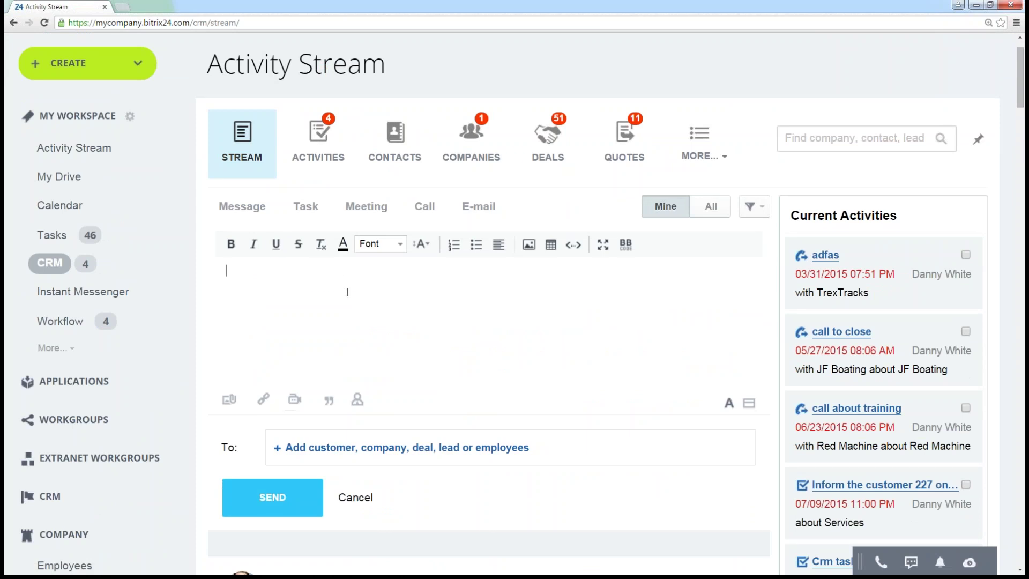
type("make a note of that")
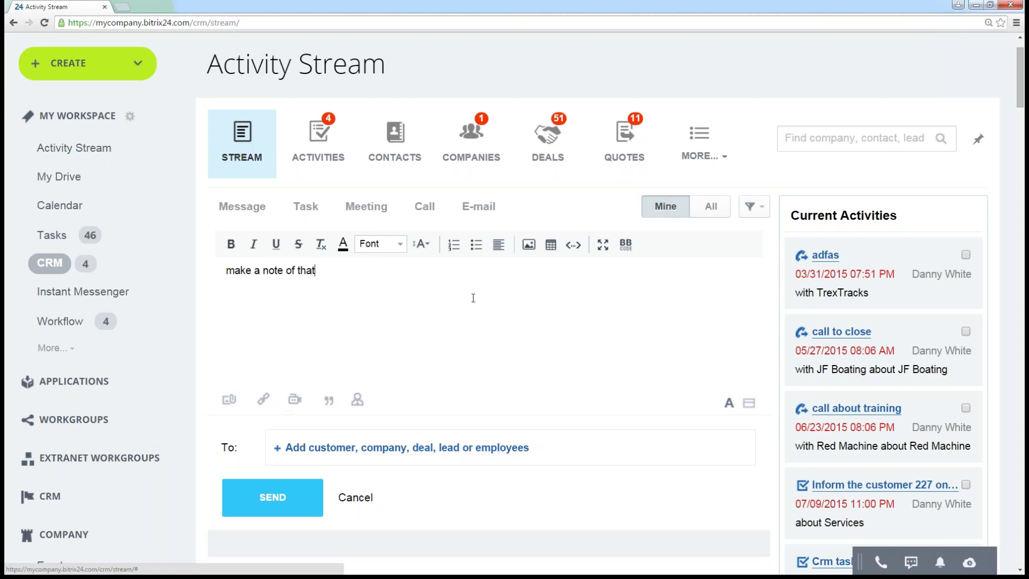
- Search the contacts and employees by first name for a recipient of the CRM message
left_click(322, 448)
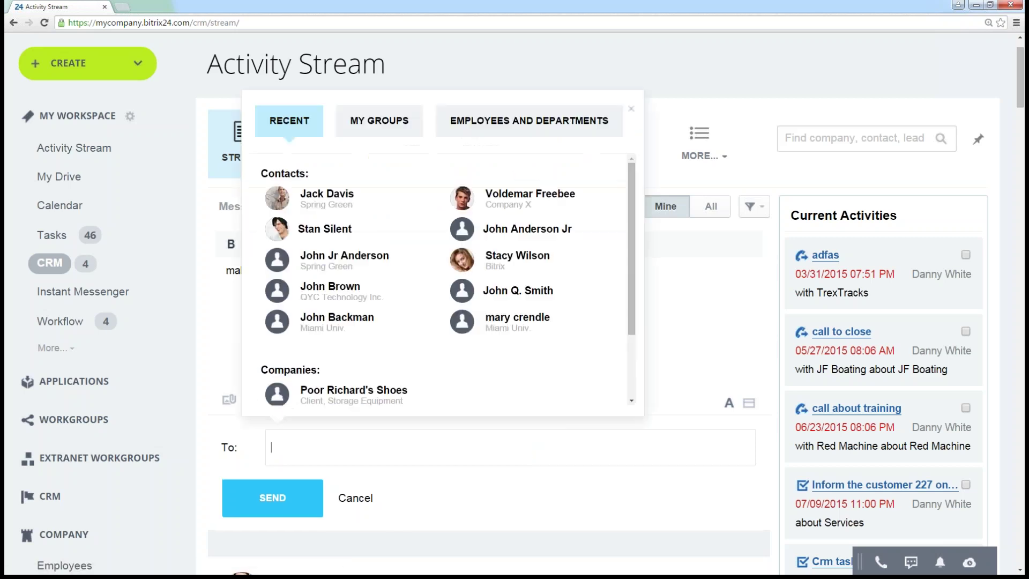
type("la")
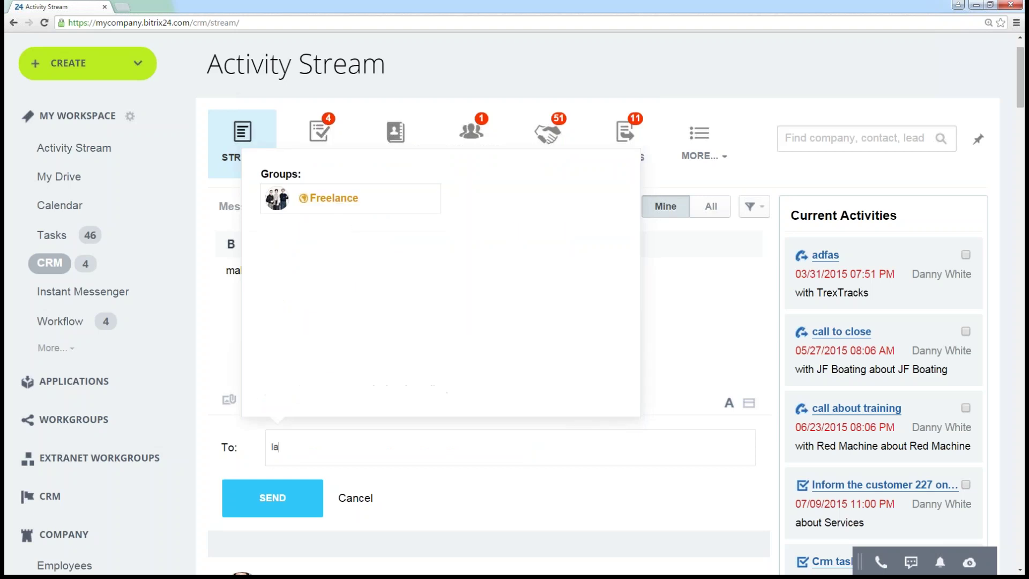
type("o")
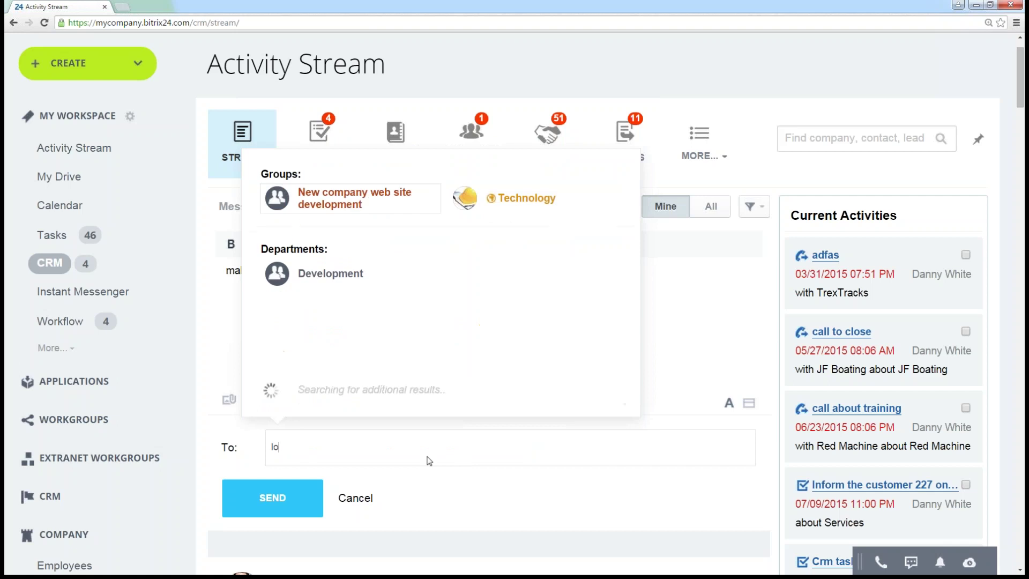
key("BackSpace")
key("BackSpace")
type("geo")
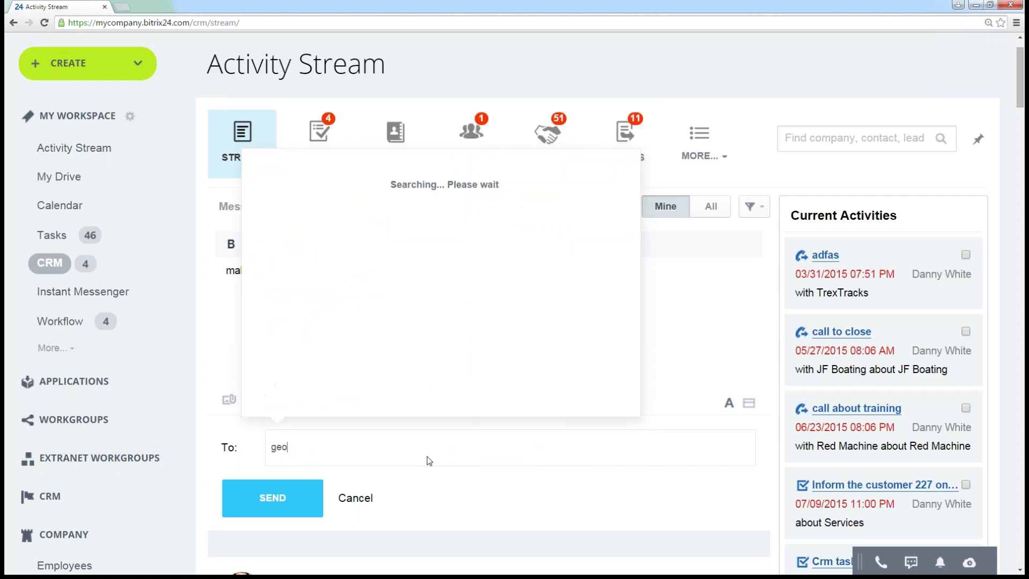
key("BackSpace")
key("BackSpace")
type("joh")
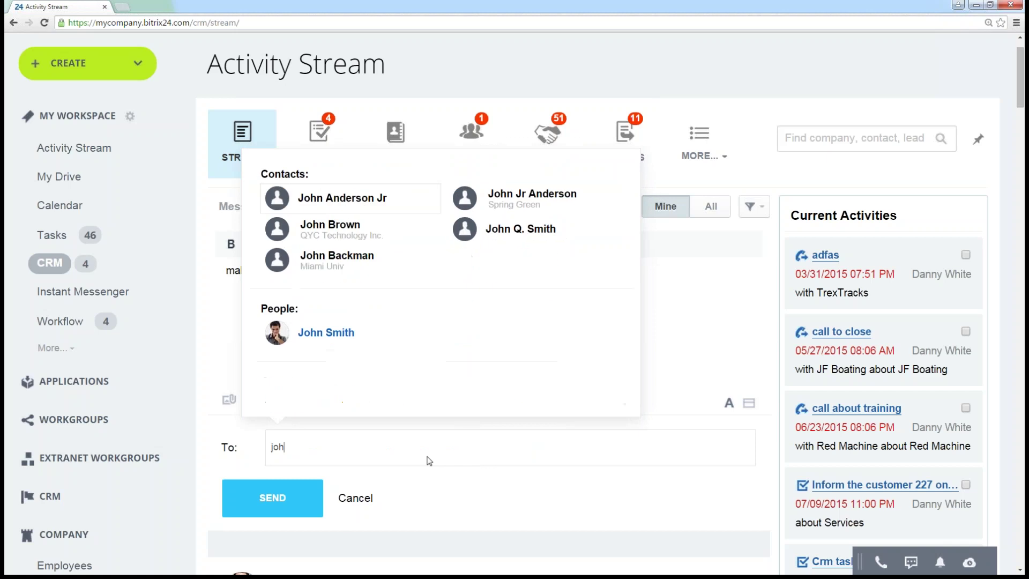
- Address the message to the Miami Univ. contact and the employee listed as IT Consultant
left_click(344, 262)
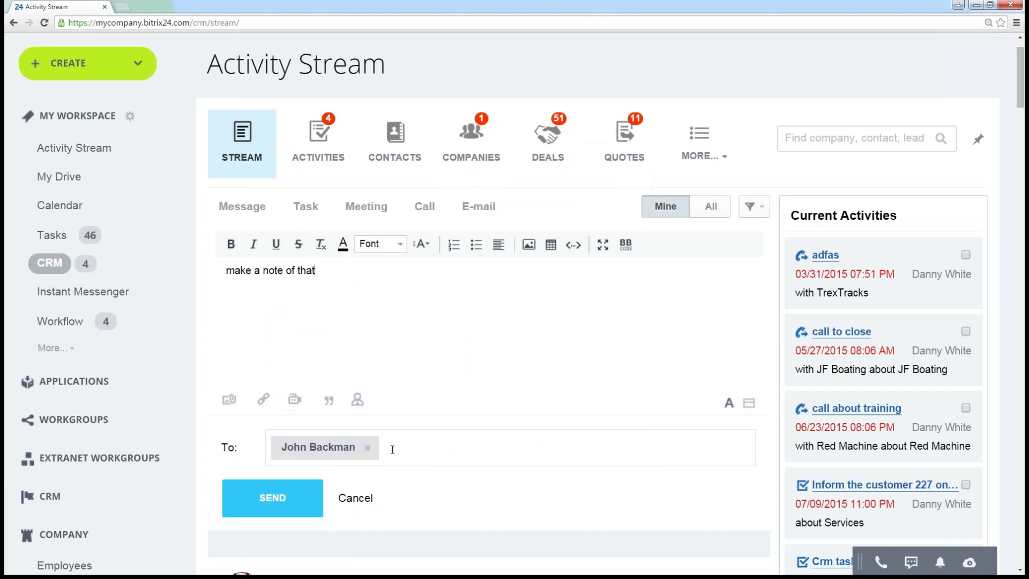
left_click(419, 452)
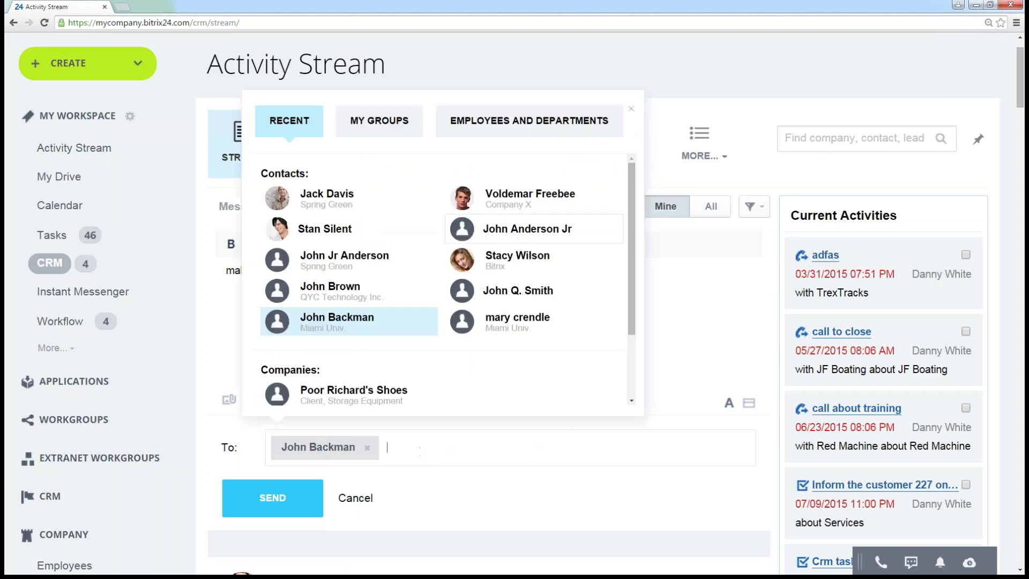
left_click(514, 121)
left_click(339, 331)
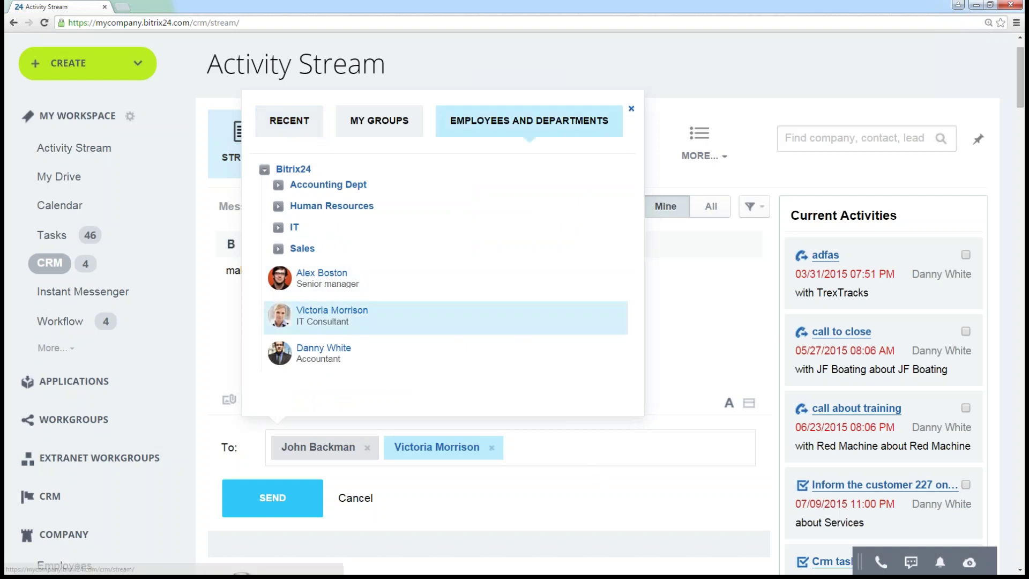
left_click(631, 111)
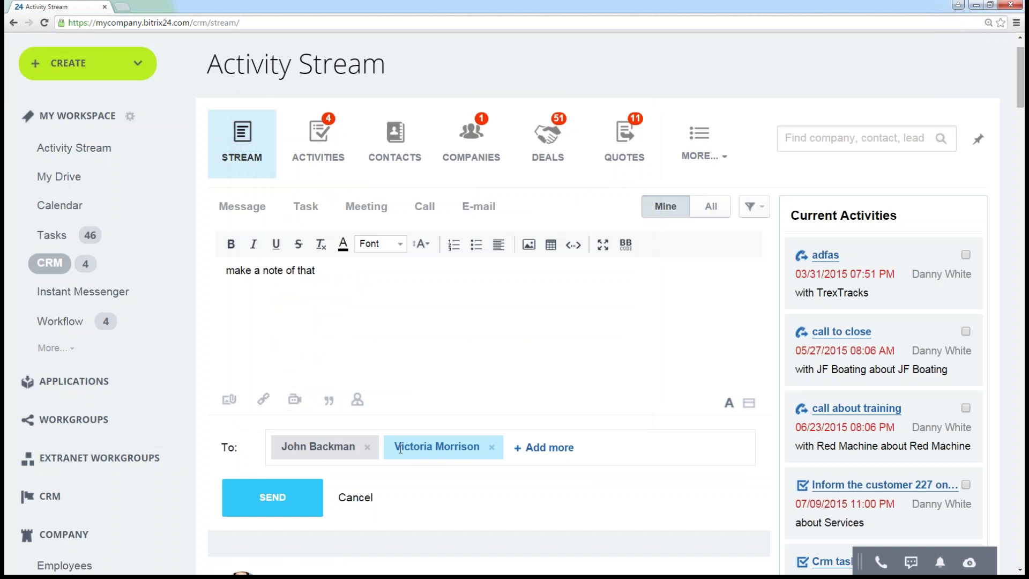
- Send the "make a note of that" message to the chosen recipients
left_click_drag(395, 445, 477, 444)
left_click(613, 459)
left_click(280, 509)
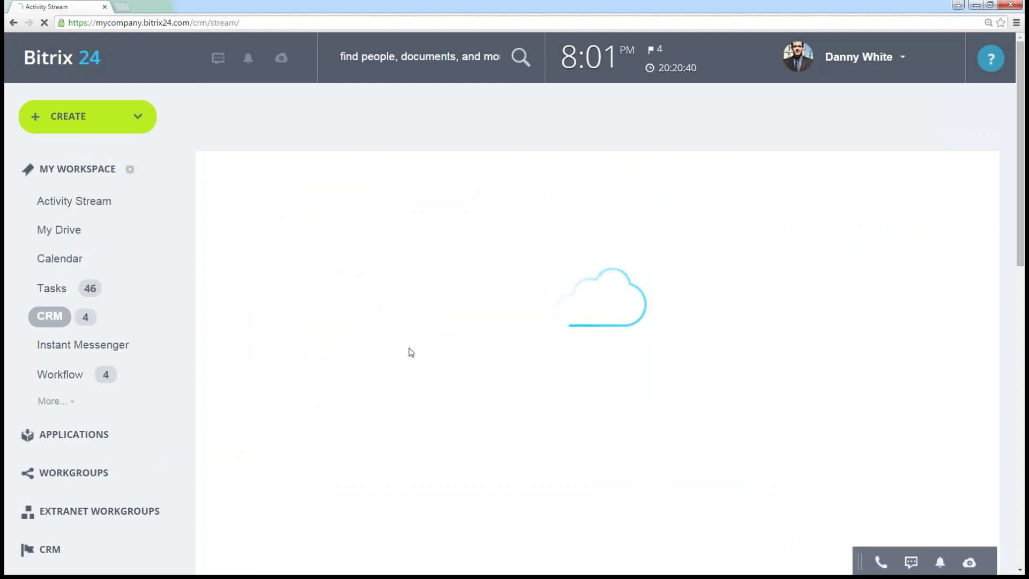
- Delete the five activities named "qqq" from the CRM activities list
left_click(320, 187)
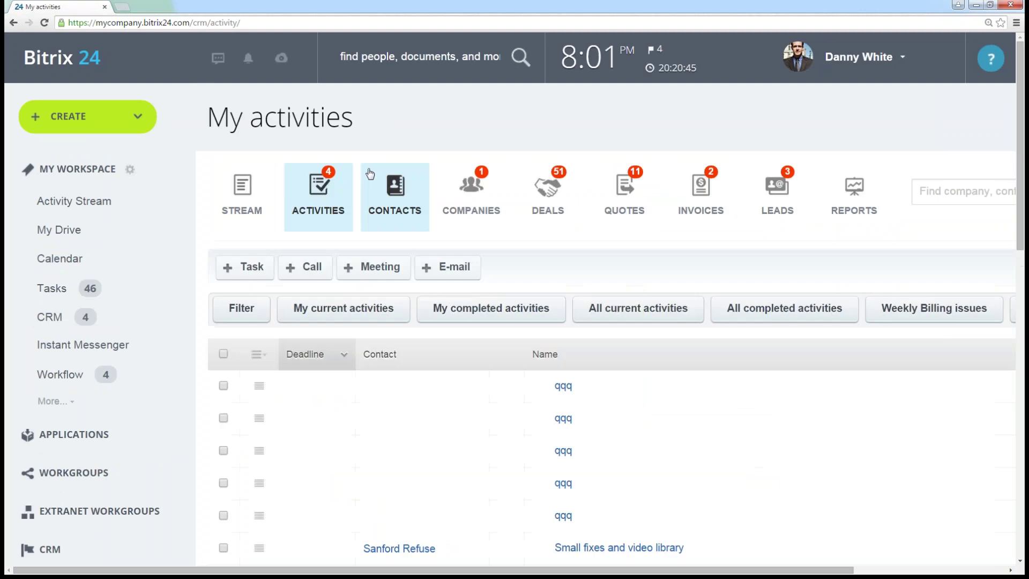
scroll(504, 279, "down", 2)
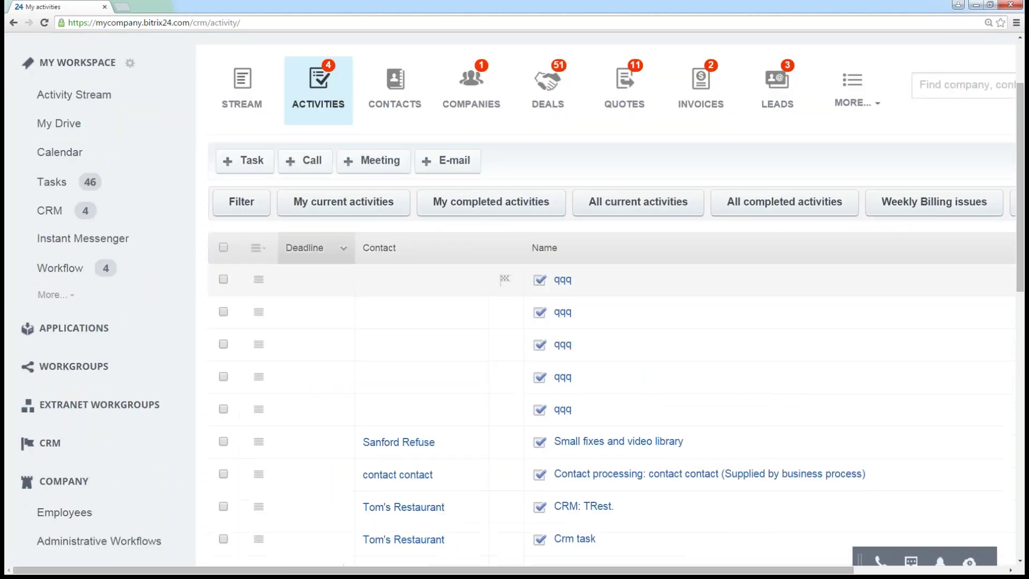
left_click(223, 279)
left_click(224, 312)
left_click(224, 344)
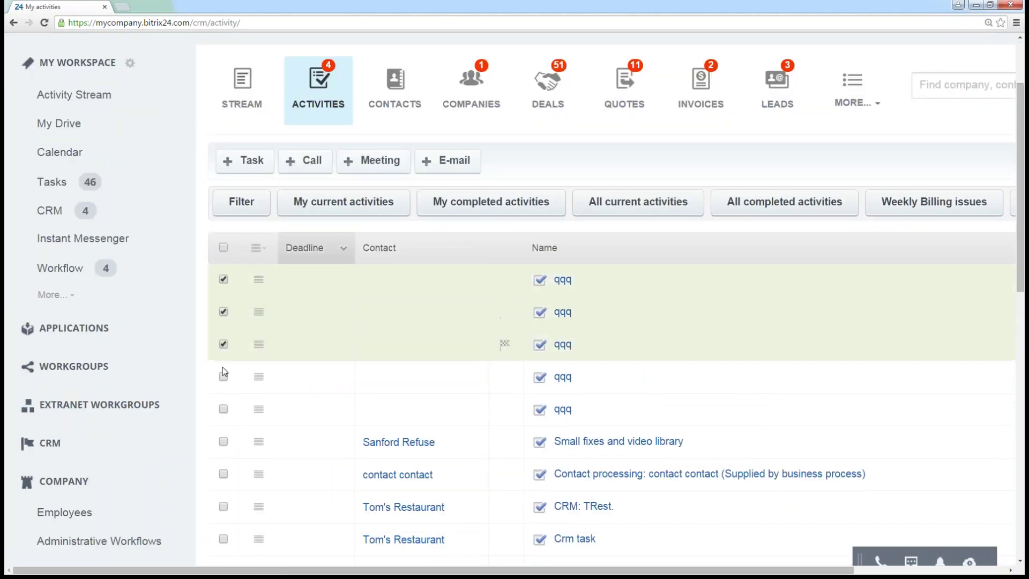
left_click(224, 409)
left_click(223, 376)
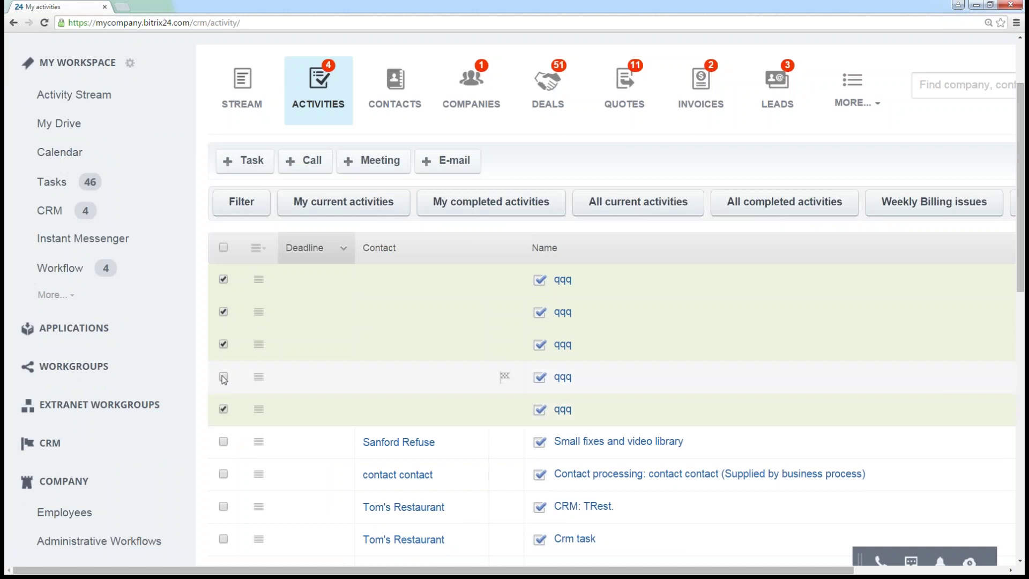
scroll(361, 327, "down", 12)
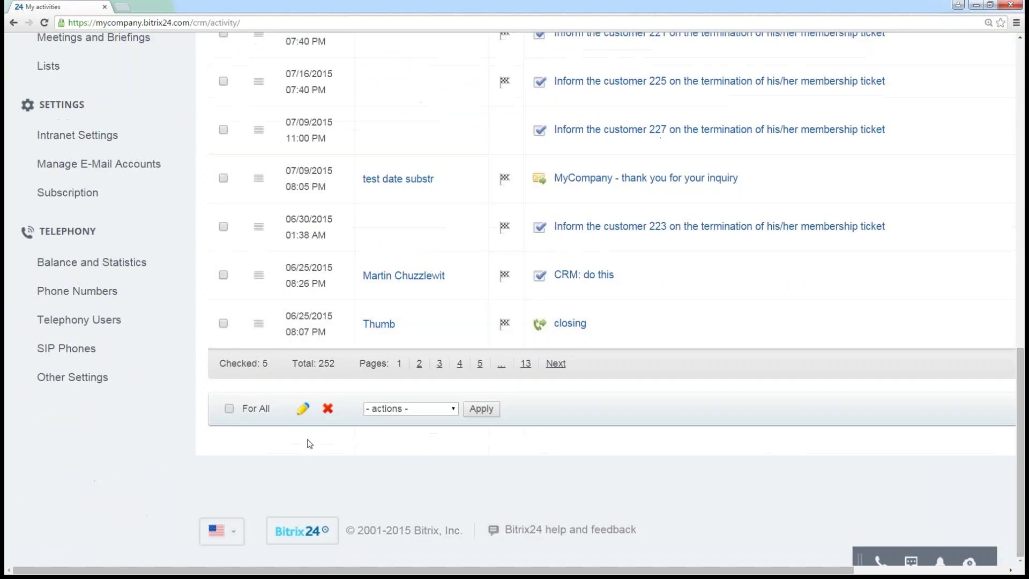
left_click(327, 409)
left_click(540, 90)
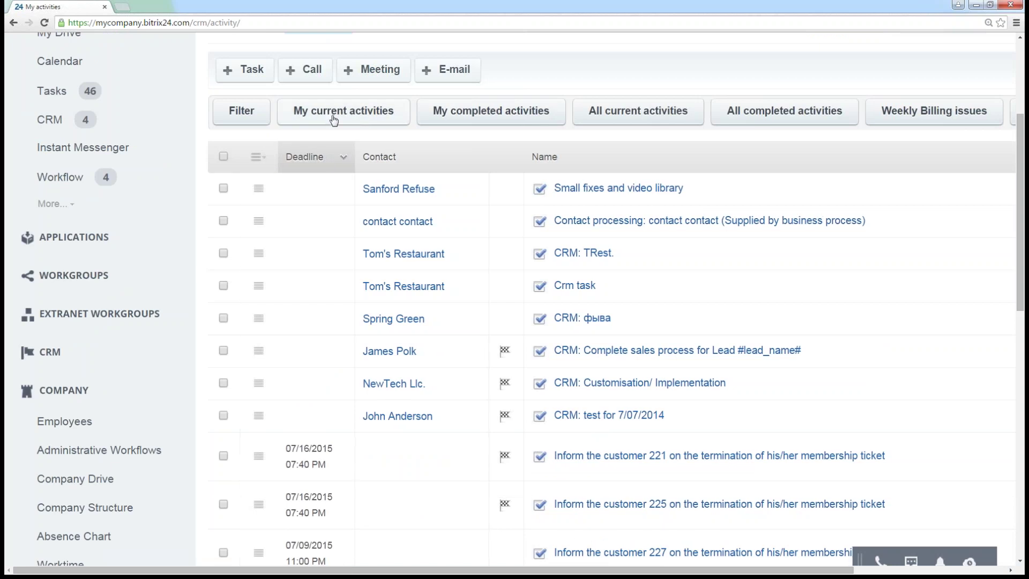
- Filter the activities list with the My current activities preset
scroll(375, 131, "up", 1)
left_click(380, 178)
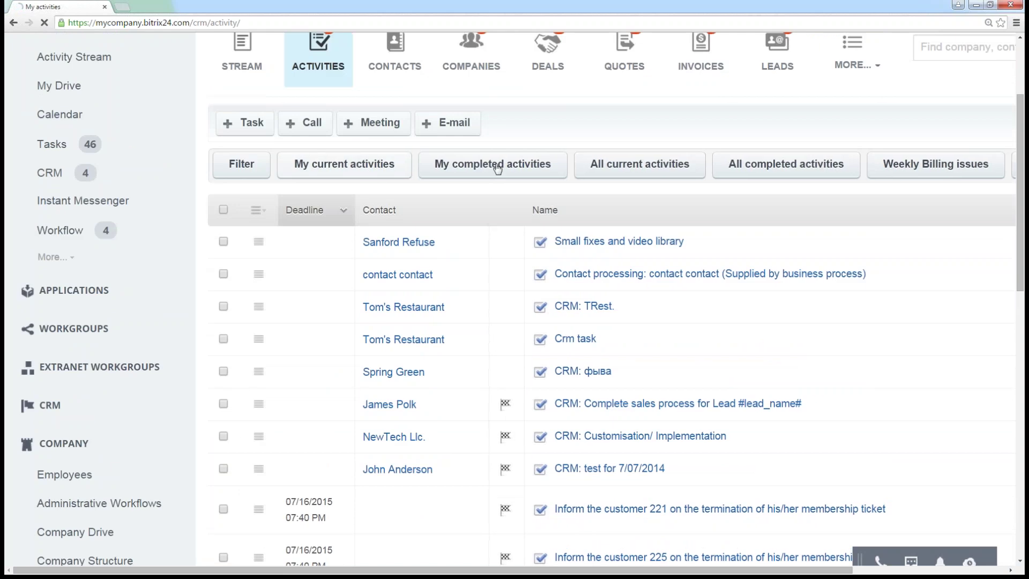
scroll(482, 165, "up", 3)
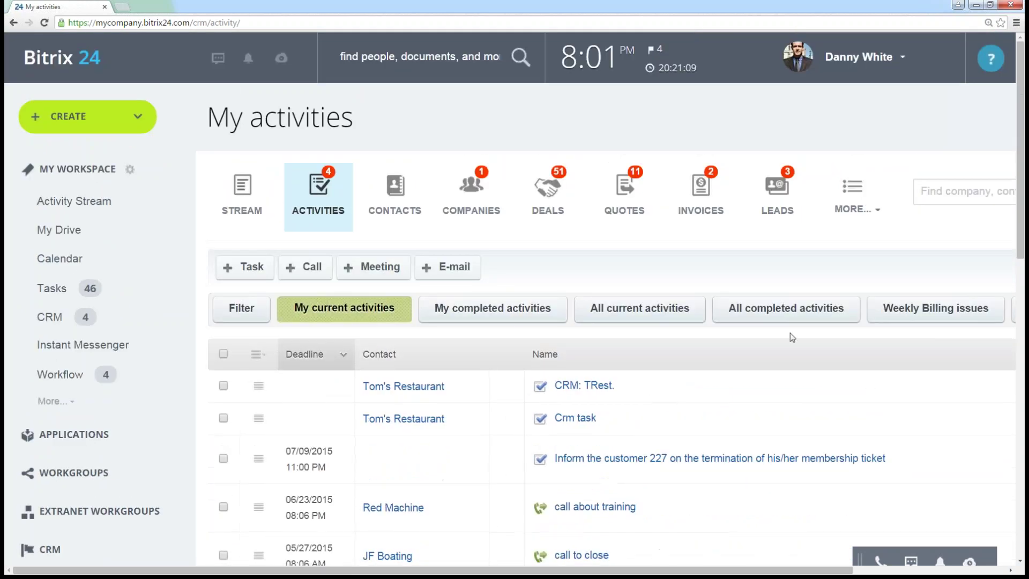
scroll(341, 409, "down", 2)
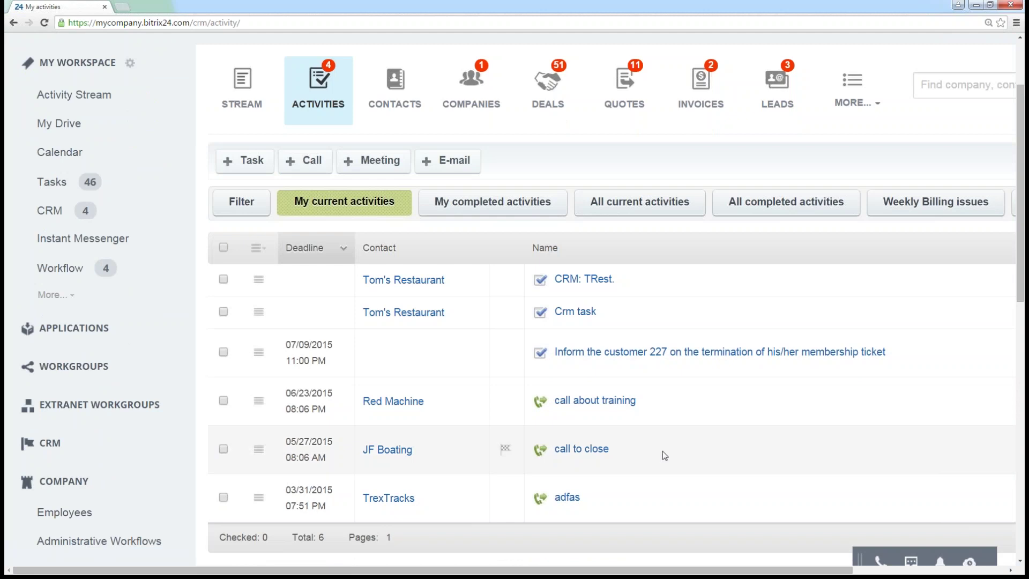
key("ctrl+minus")
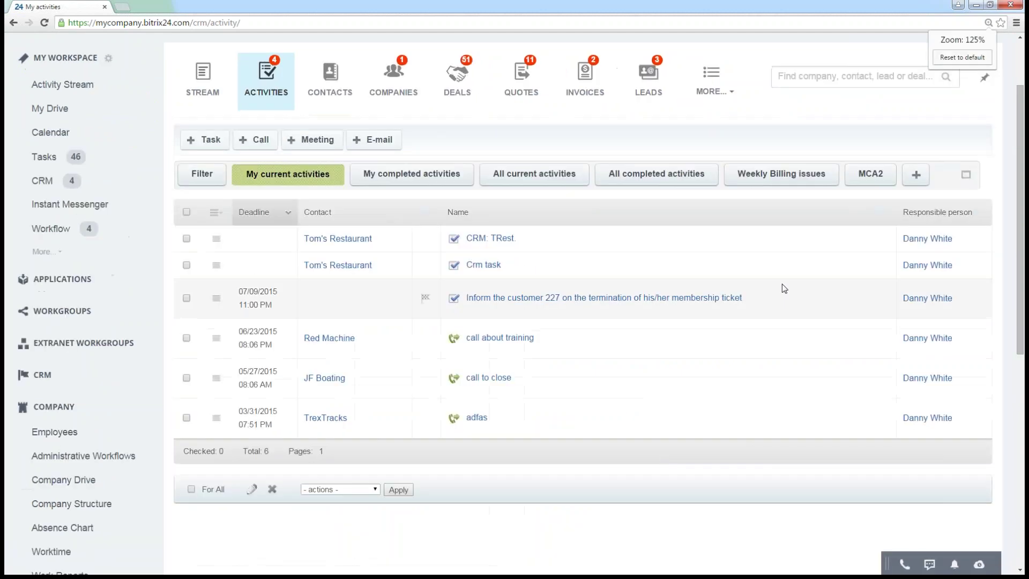
scroll(790, 282, "up", 1)
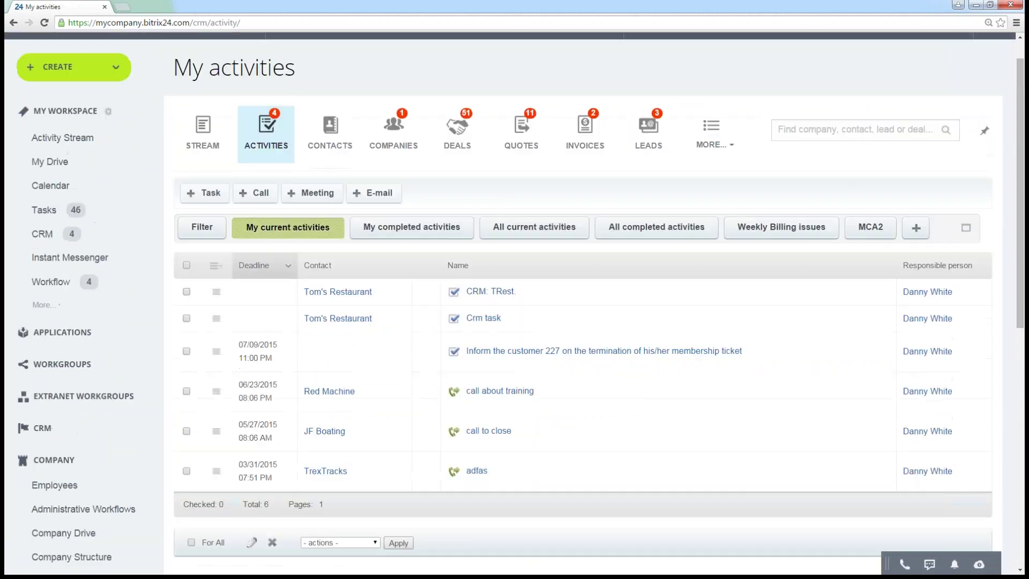
- Expand the My current activities filter and examine its Status and Responsible person criteria
left_click(966, 227)
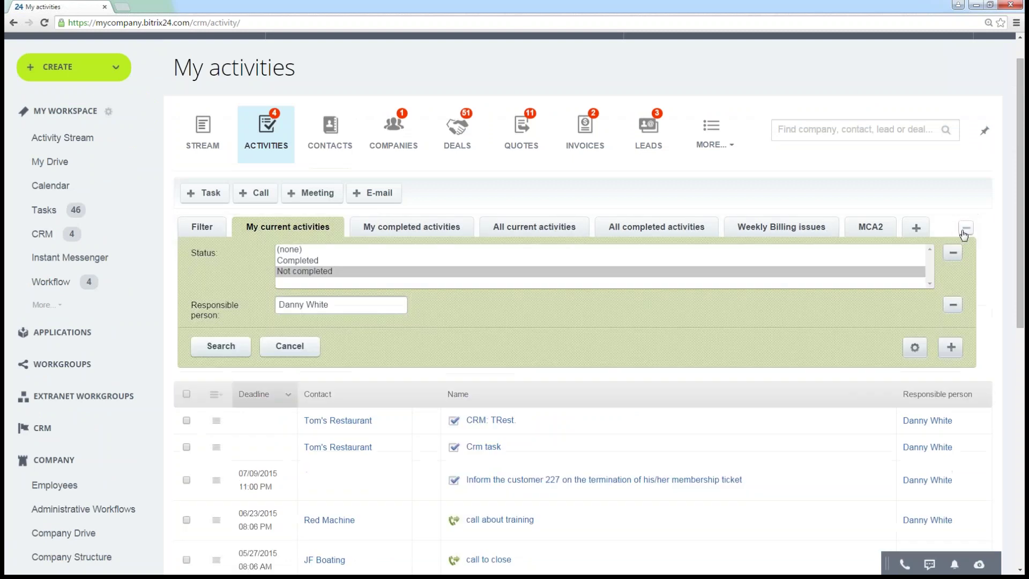
left_click(967, 228)
left_click(967, 229)
double_click(191, 252)
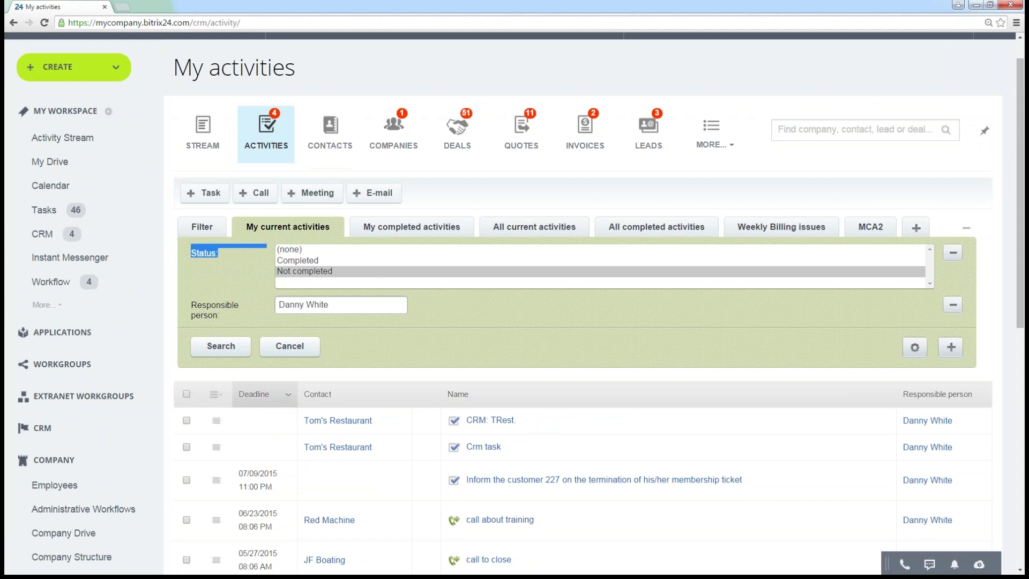
left_click(220, 252)
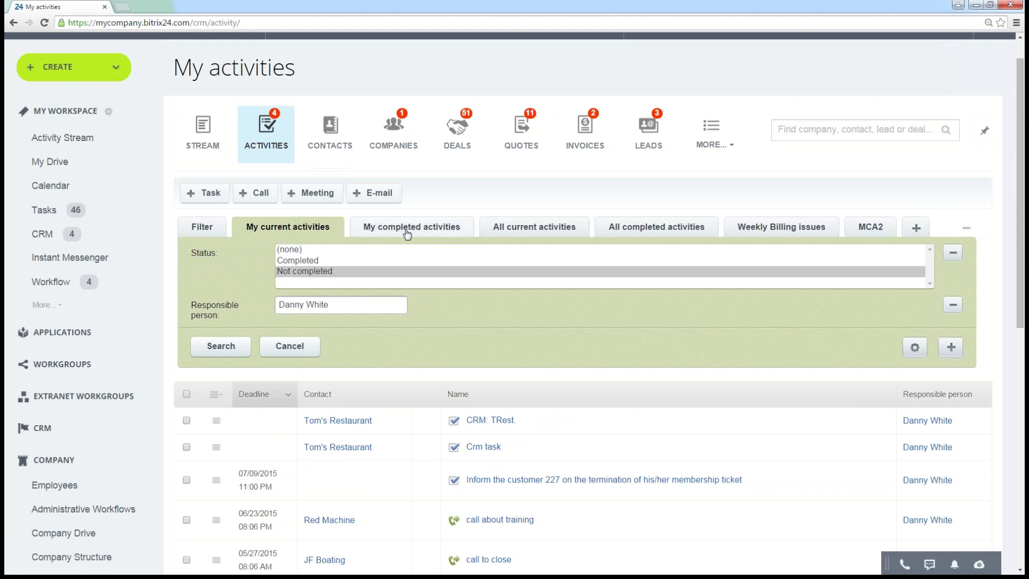
scroll(465, 206, "up", 1)
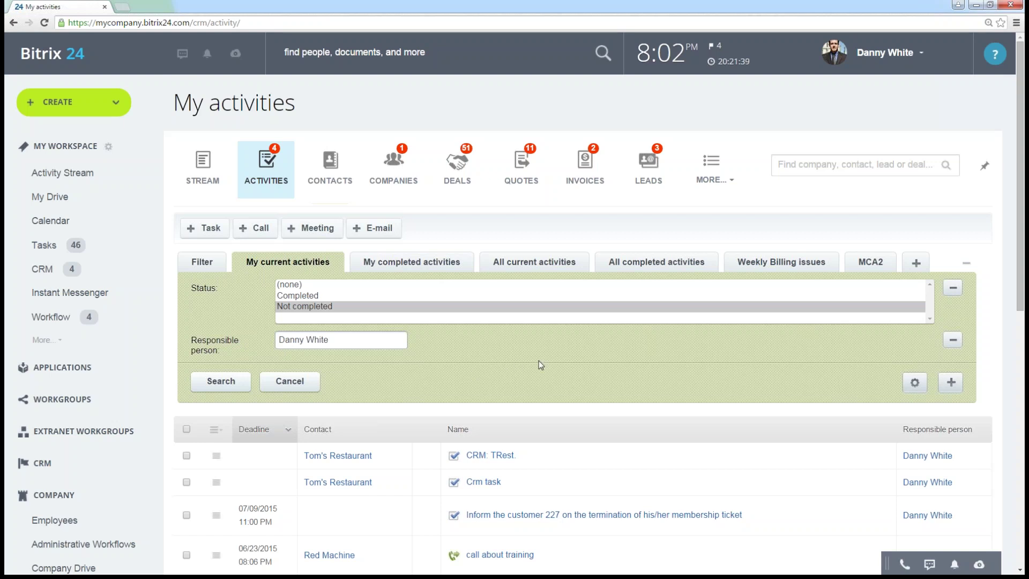
- Try hiding all criteria of the My current activities filter and add the Status criterion back
left_click(952, 384)
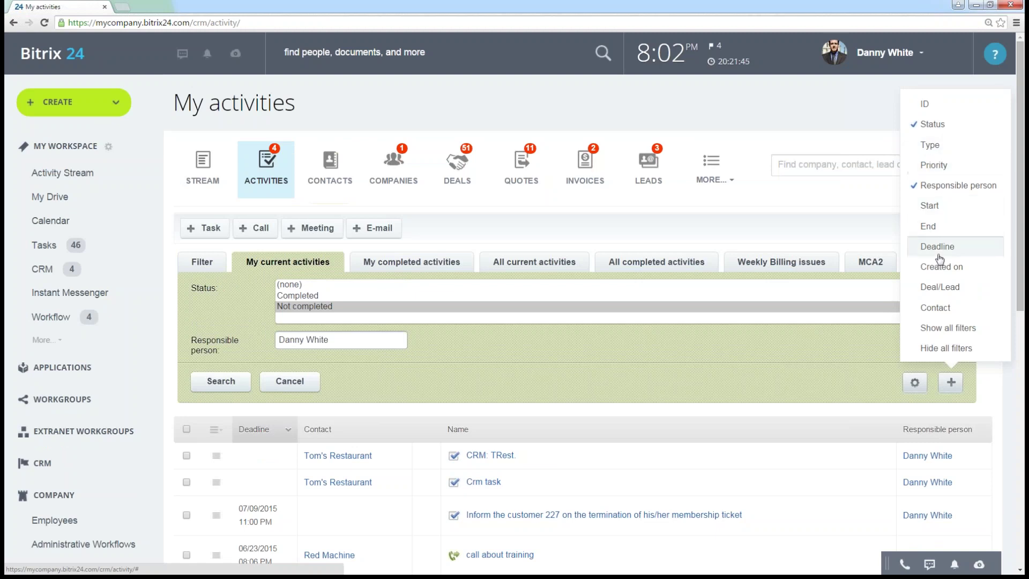
left_click(926, 348)
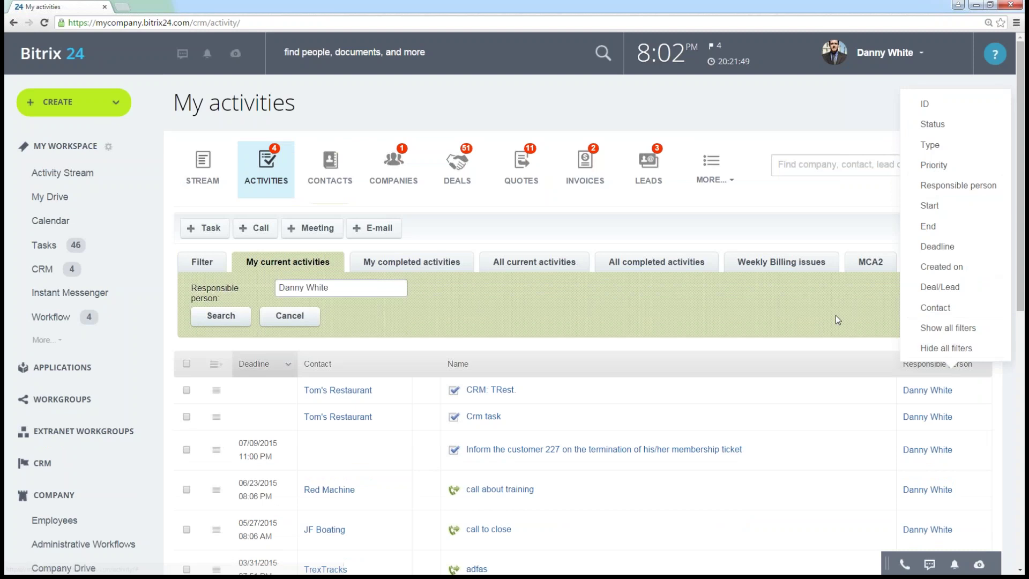
left_click(951, 319)
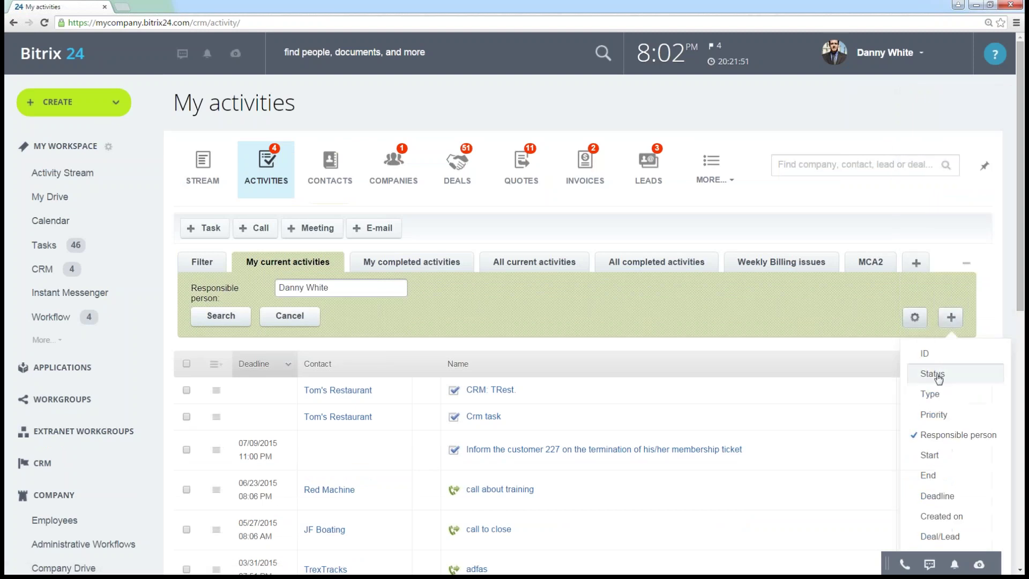
left_click(937, 378)
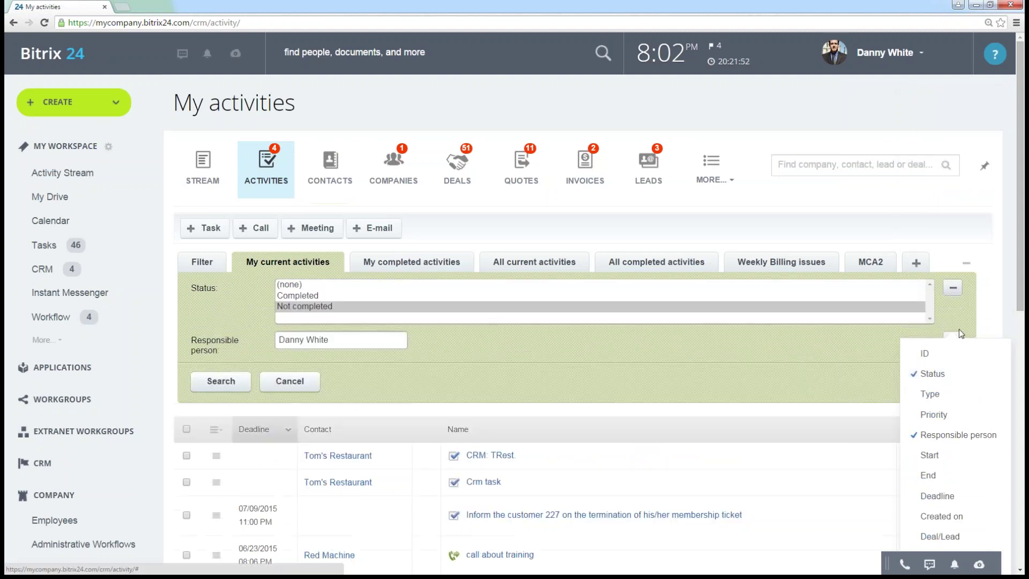
left_click(822, 360)
scroll(809, 367, "down", 1)
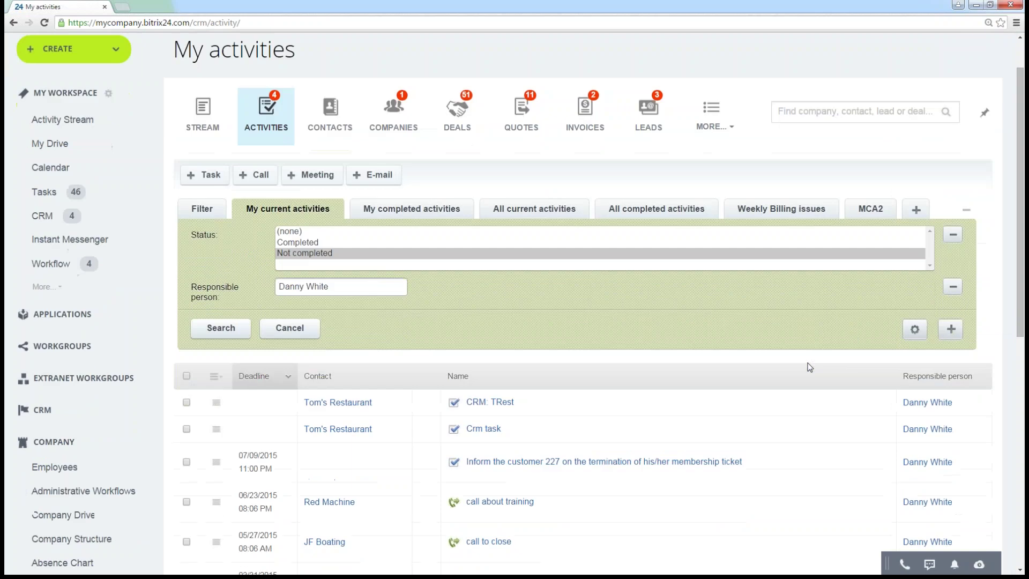
- Add a Contact criterion to the My current activities filter and collapse the filter settings
left_click(951, 329)
left_click(939, 254)
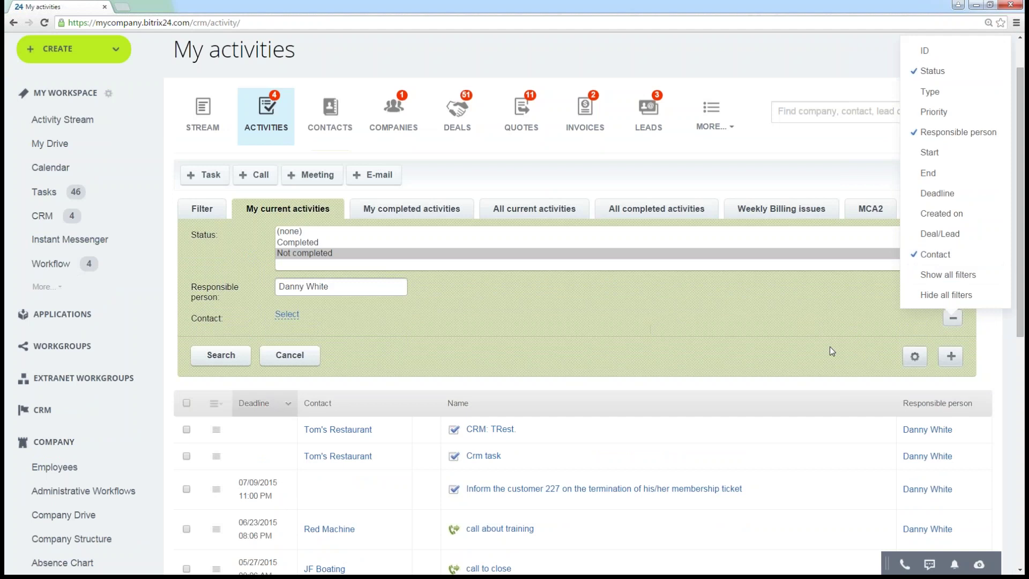
left_click(718, 323)
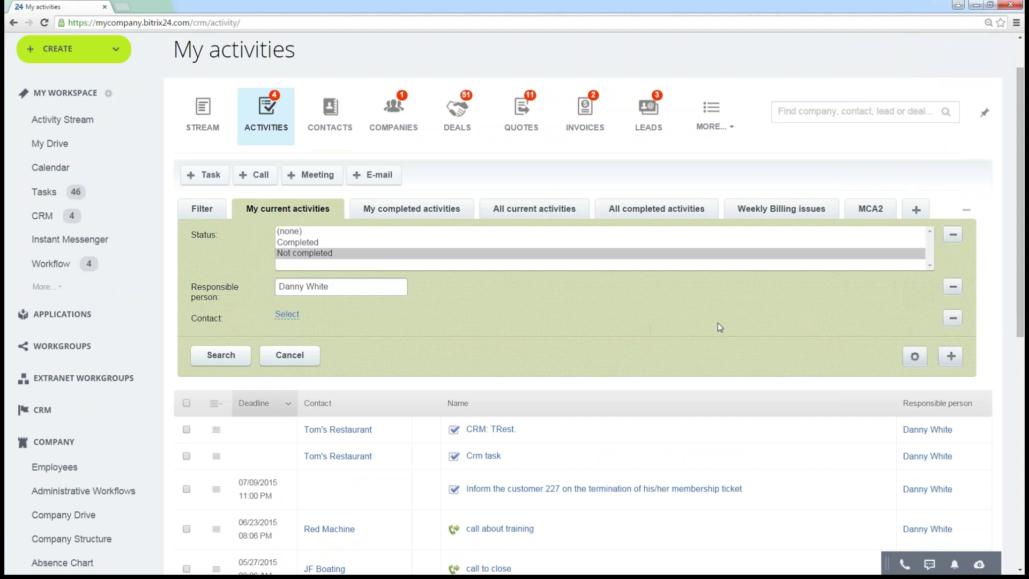
left_click(287, 315)
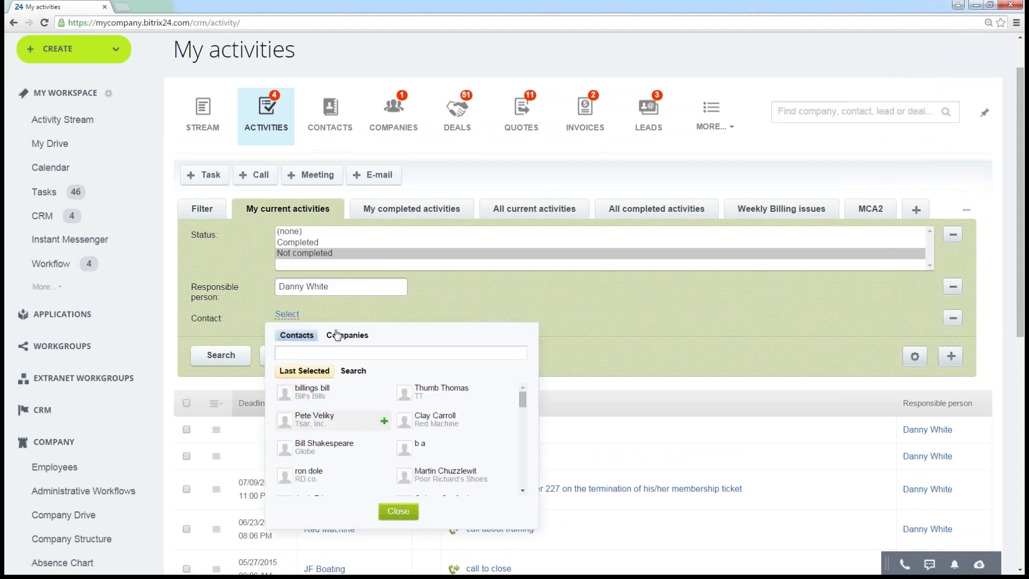
left_click(578, 335)
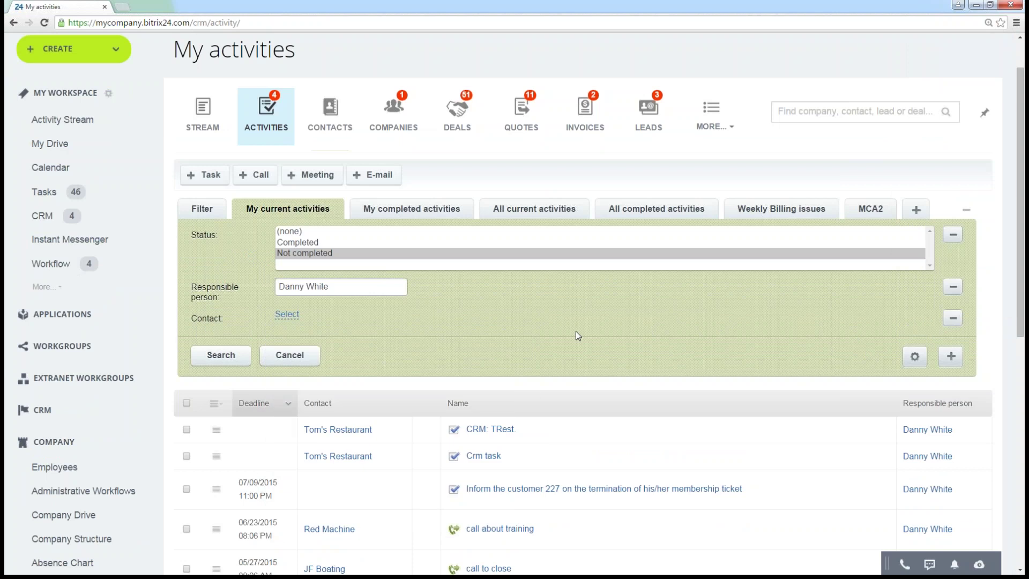
scroll(621, 319, "down", 1)
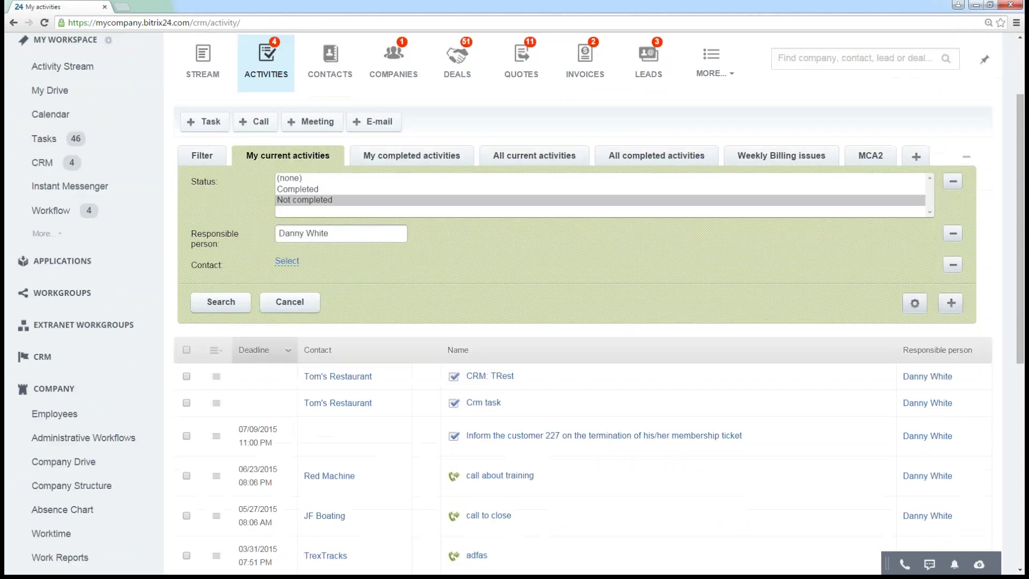
left_click(964, 158)
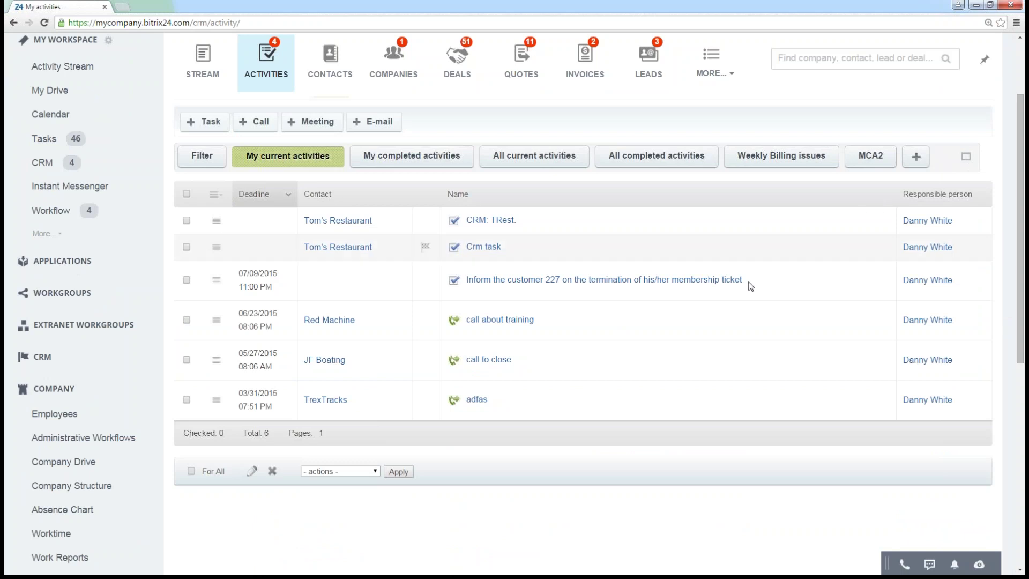
- Show the All Open leads in the Leads list and open the list's import and export options
scroll(746, 298, "up", 1)
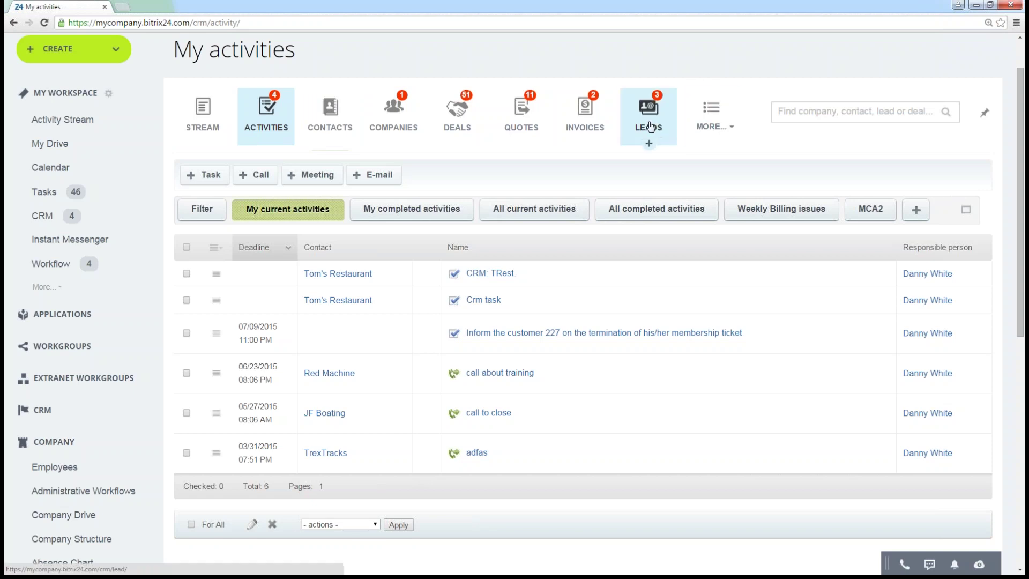
left_click(649, 132)
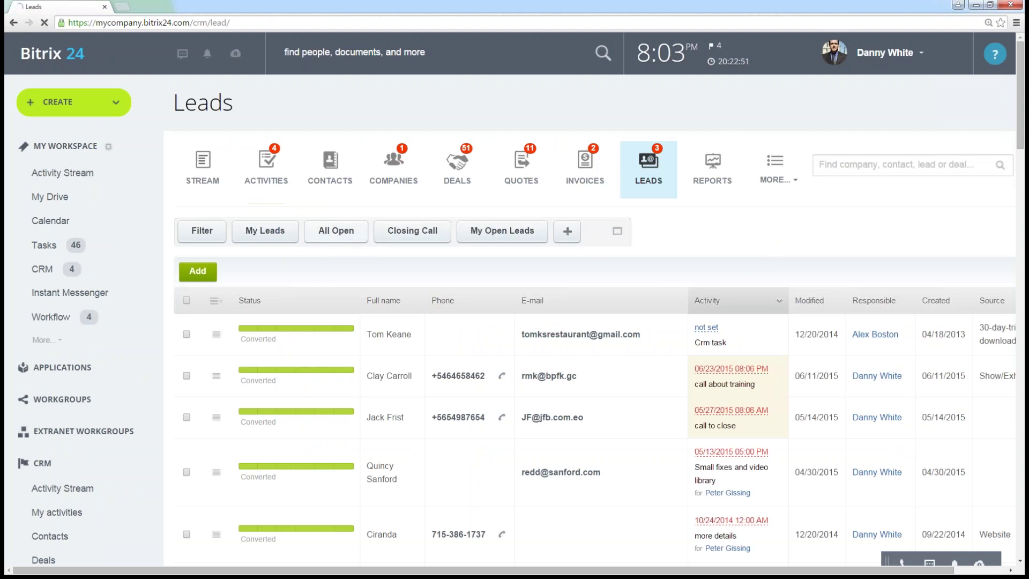
left_click(332, 242)
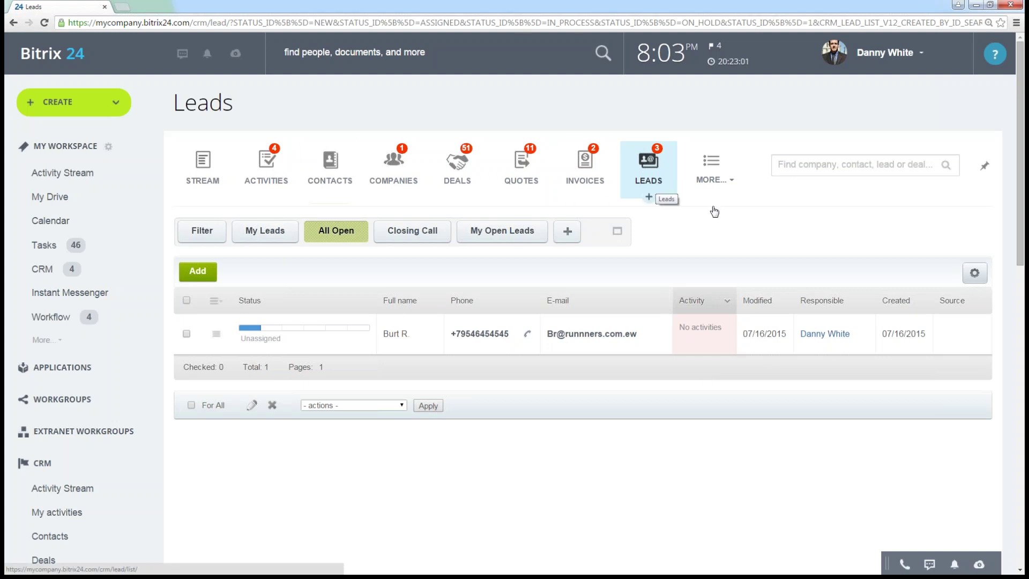
left_click(974, 272)
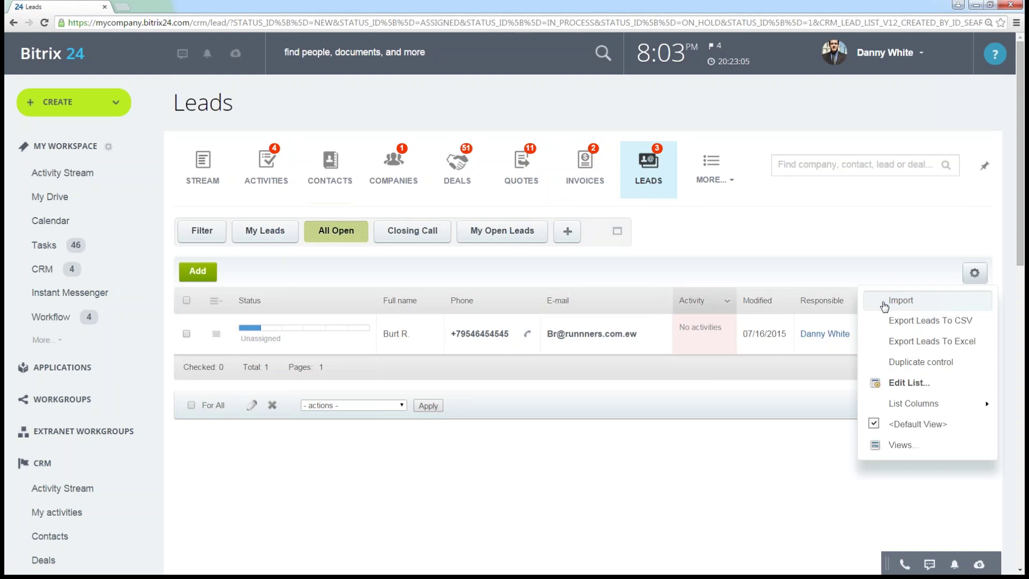
- Examine the lead import settings, return to the leads list and look through the actions available for the listed lead
left_click(901, 300)
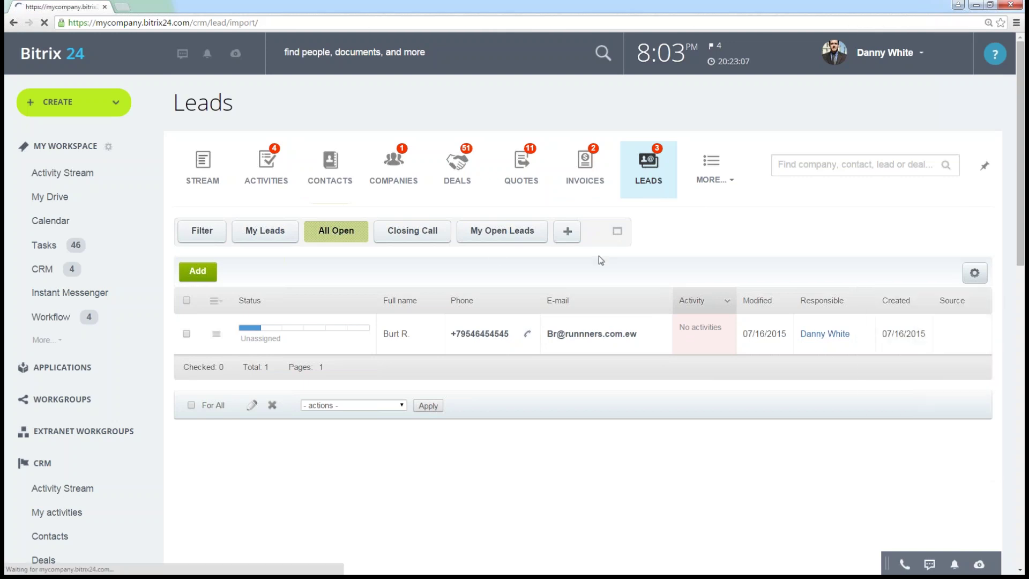
scroll(515, 332, "down", 1)
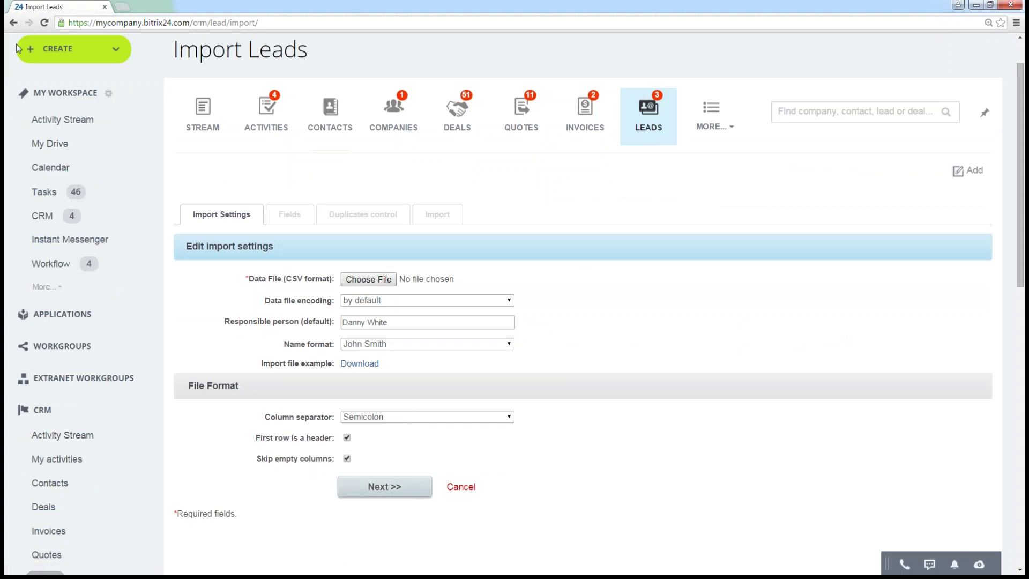
left_click(12, 23)
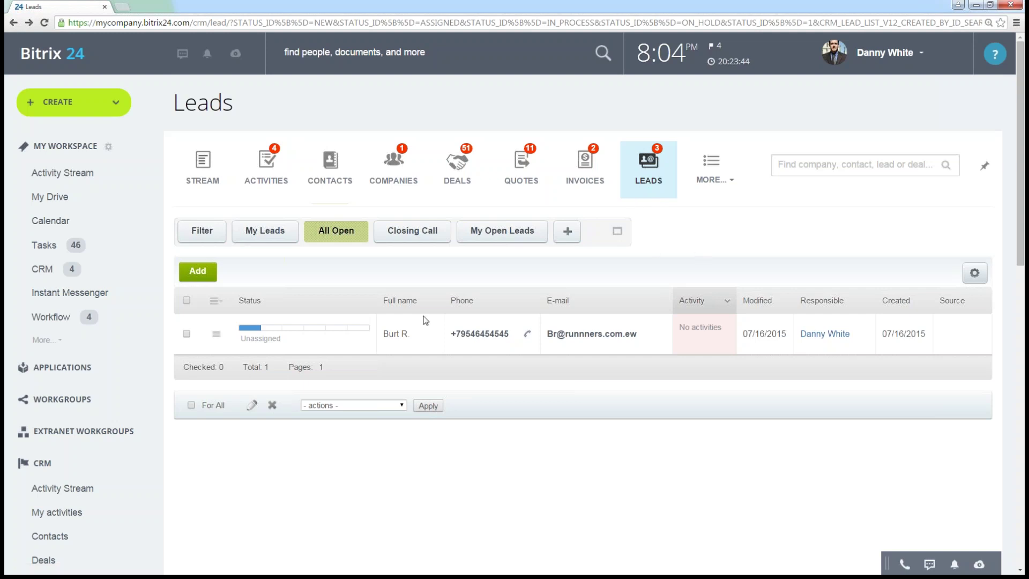
left_click(216, 333)
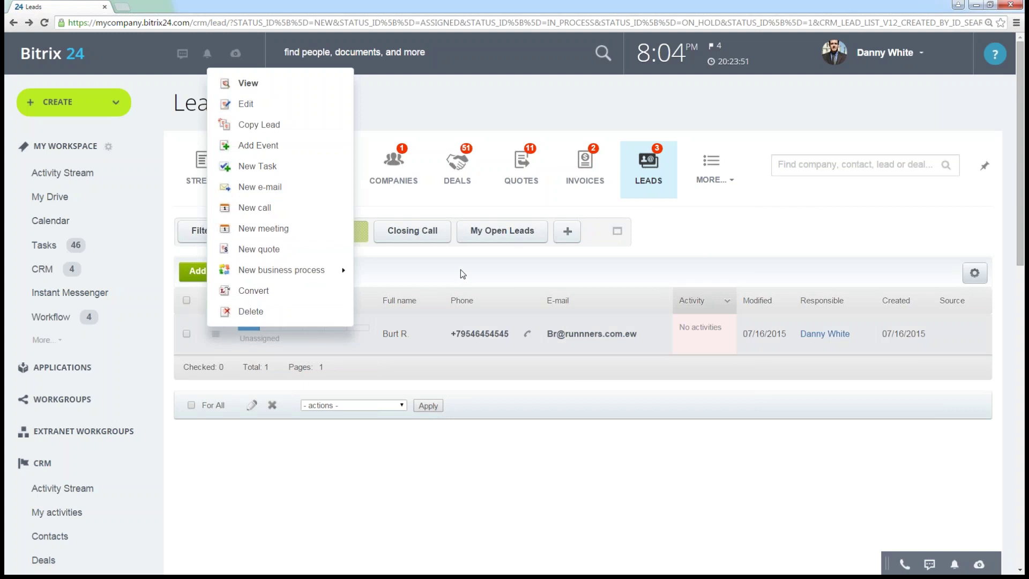
left_click(408, 257)
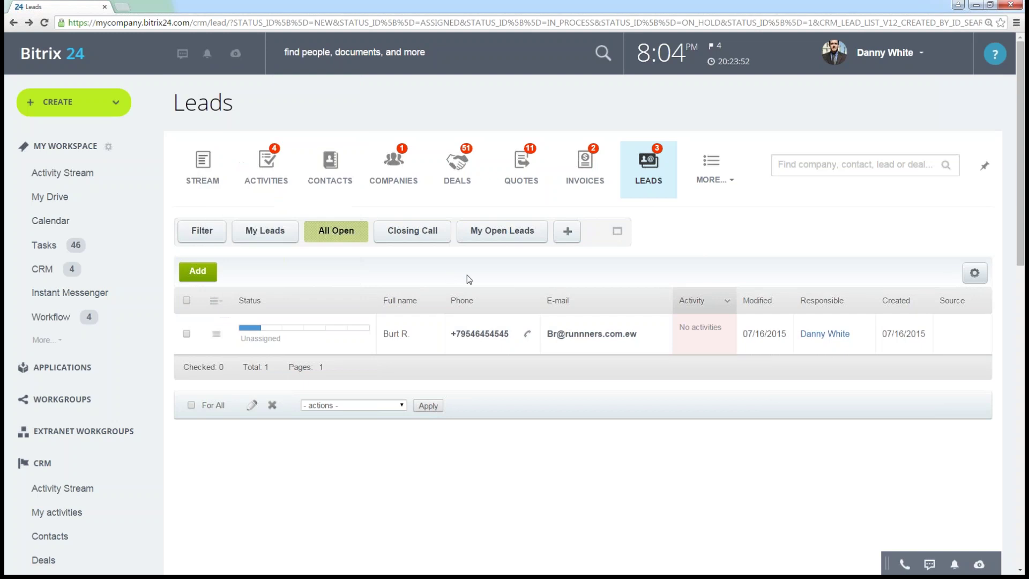
- Set the listed lead's status to Working on it and open the lead's details page
left_click(285, 329)
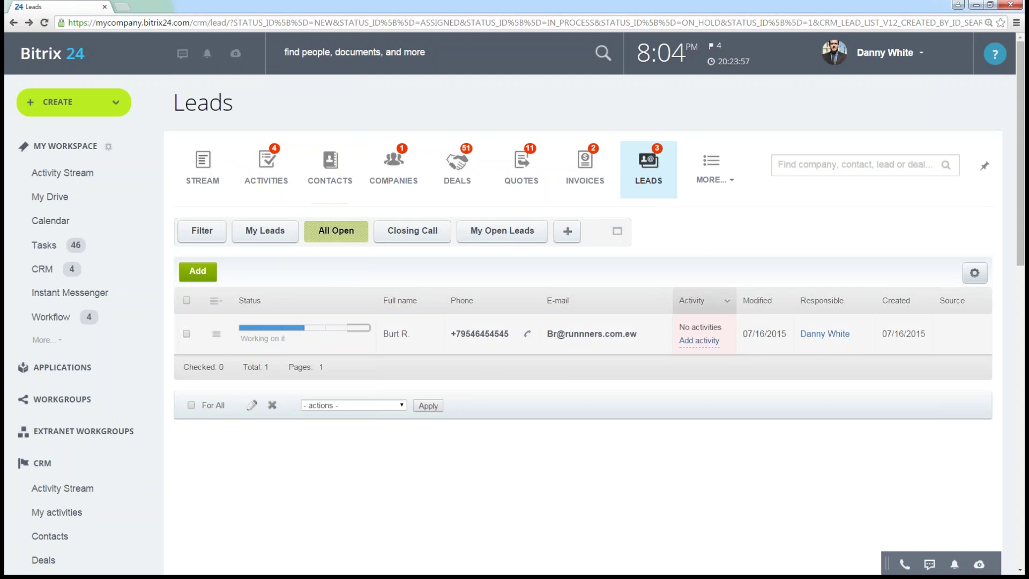
left_click(324, 328)
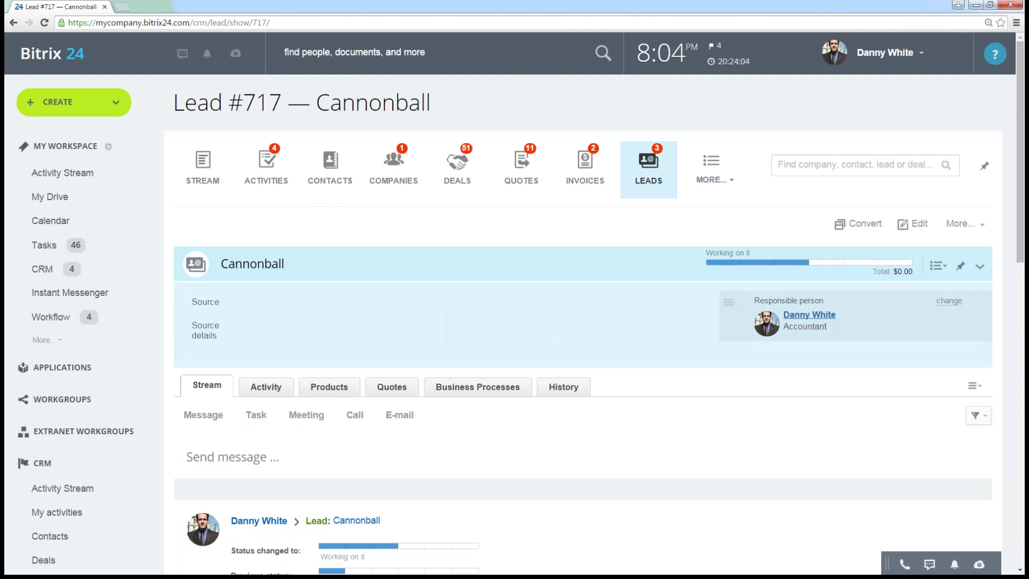
scroll(800, 319, "down", 1)
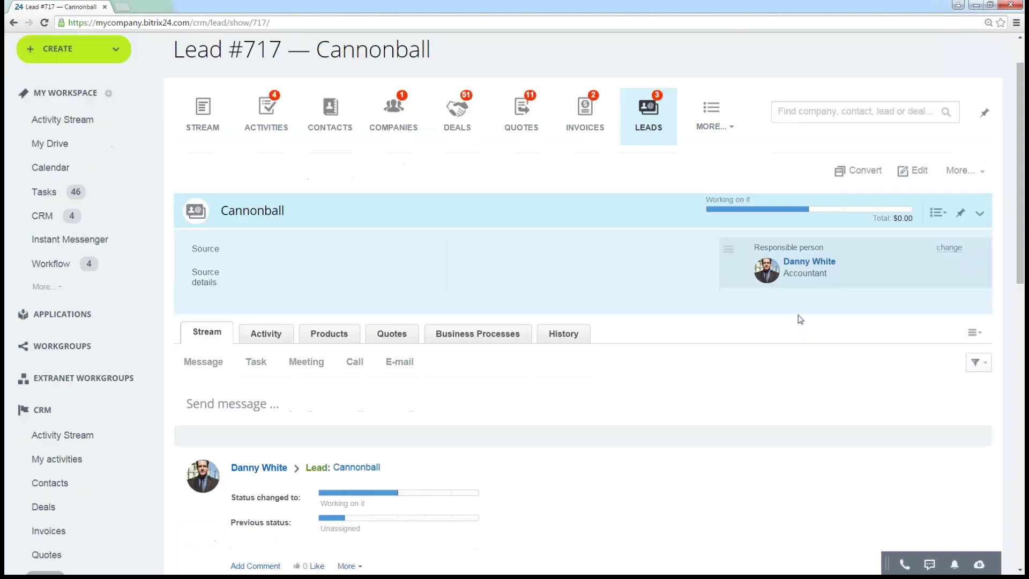
- Expand the Cannonball lead's full details, examine the Lead information section and collapse it again
left_click(980, 213)
scroll(429, 381, "down", 1)
scroll(475, 417, "down", 2)
scroll(477, 412, "up", 2)
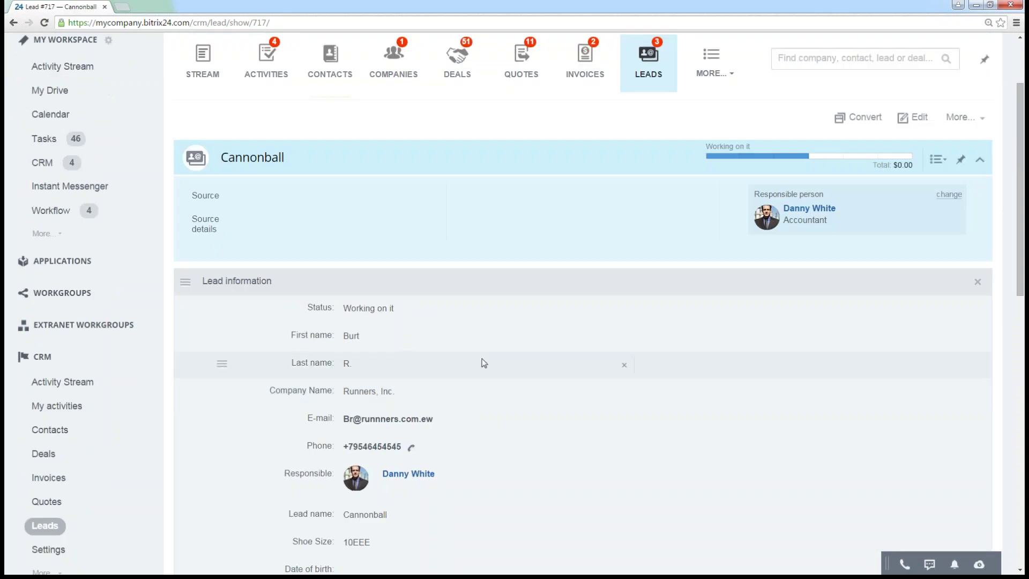
scroll(475, 374, "up", 1)
left_click(981, 215)
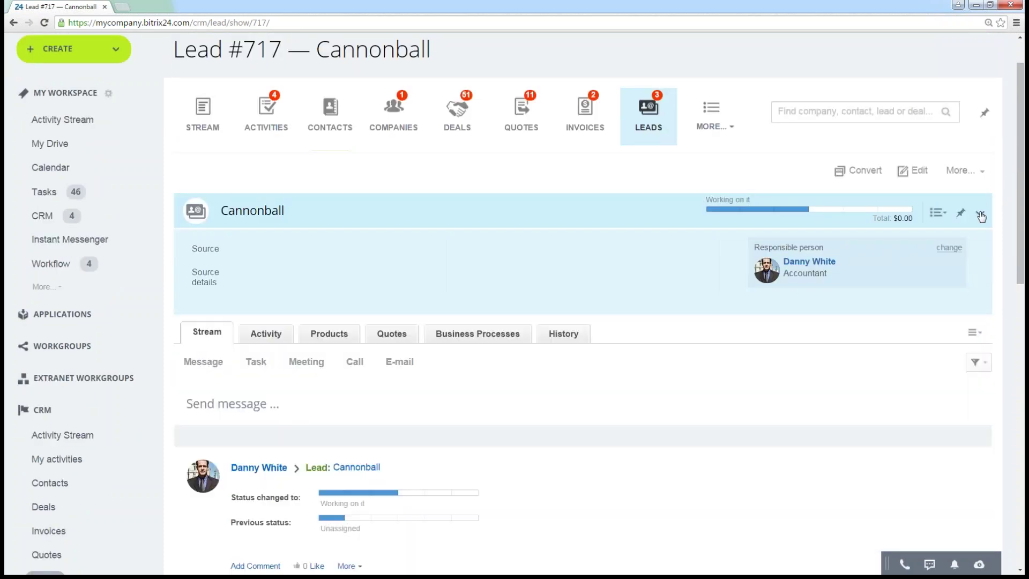
- Examine the status change and creation entries in the Cannonball lead's stream
scroll(452, 344, "down", 1)
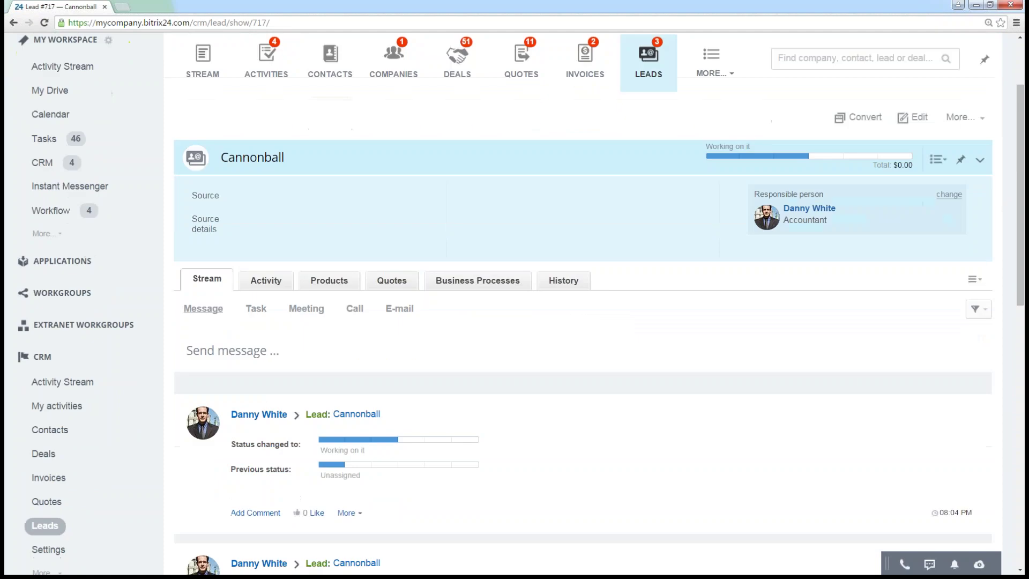
scroll(364, 447, "down", 2)
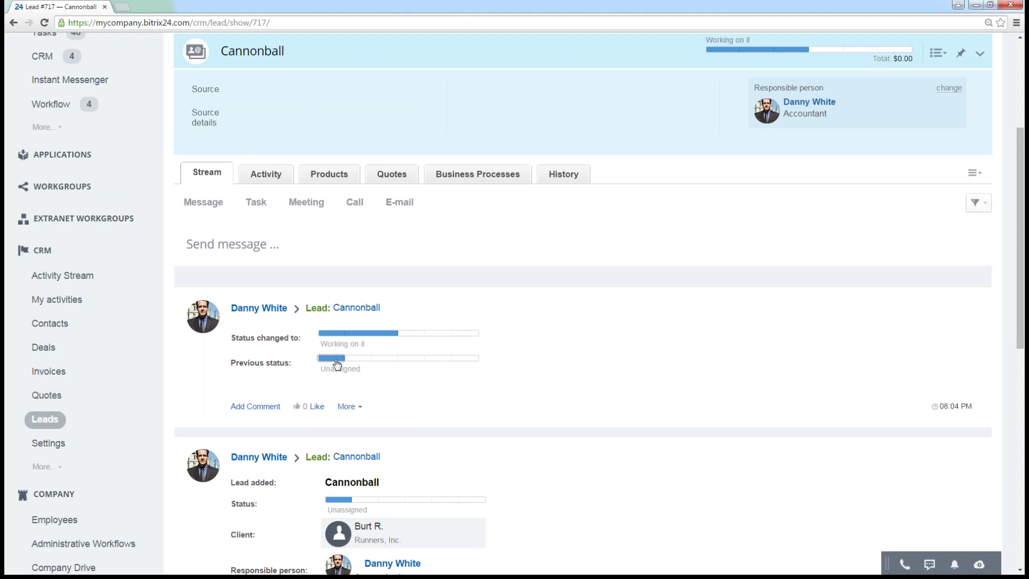
scroll(601, 379, "up", 1)
scroll(600, 379, "up", 1)
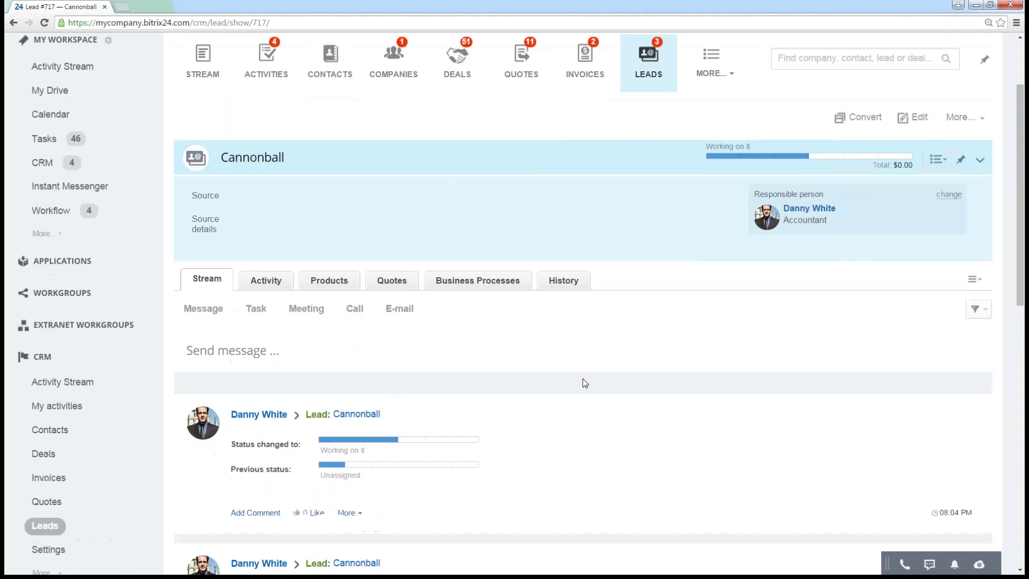
- Start a new e-mail from the lead's activities and choose the second saved sender address
left_click(265, 284)
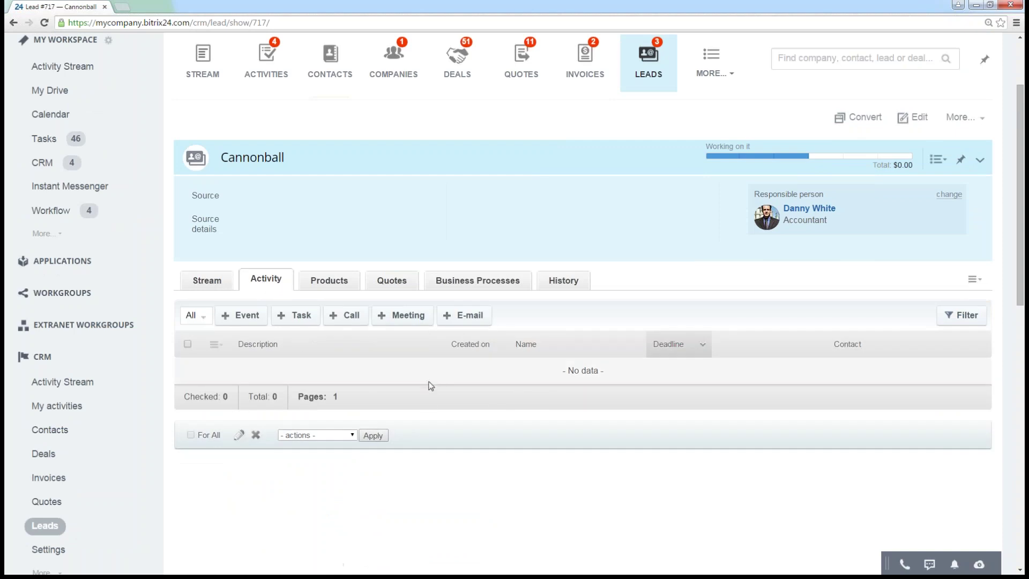
left_click(464, 315)
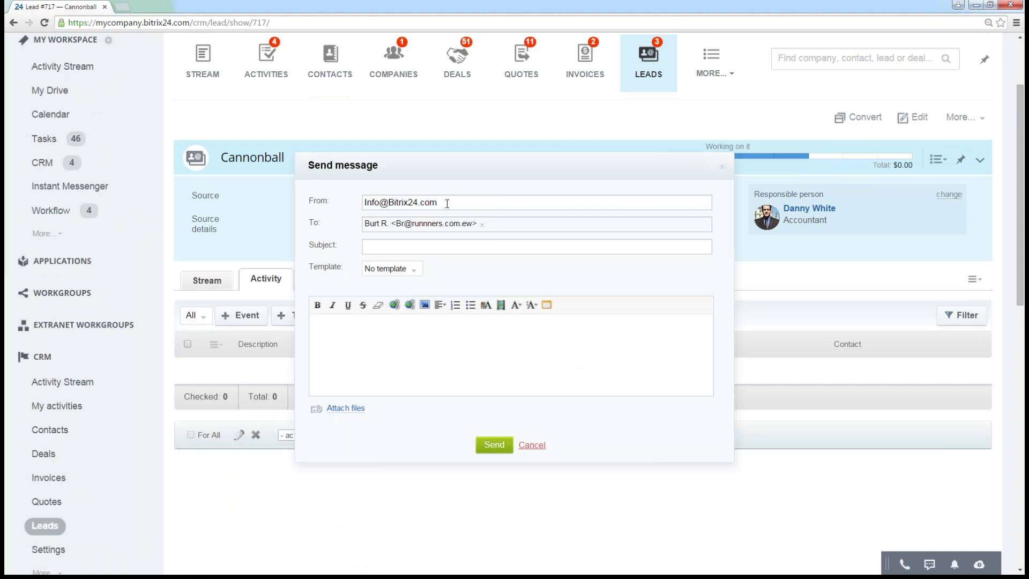
triple_click(390, 202)
left_click(465, 206)
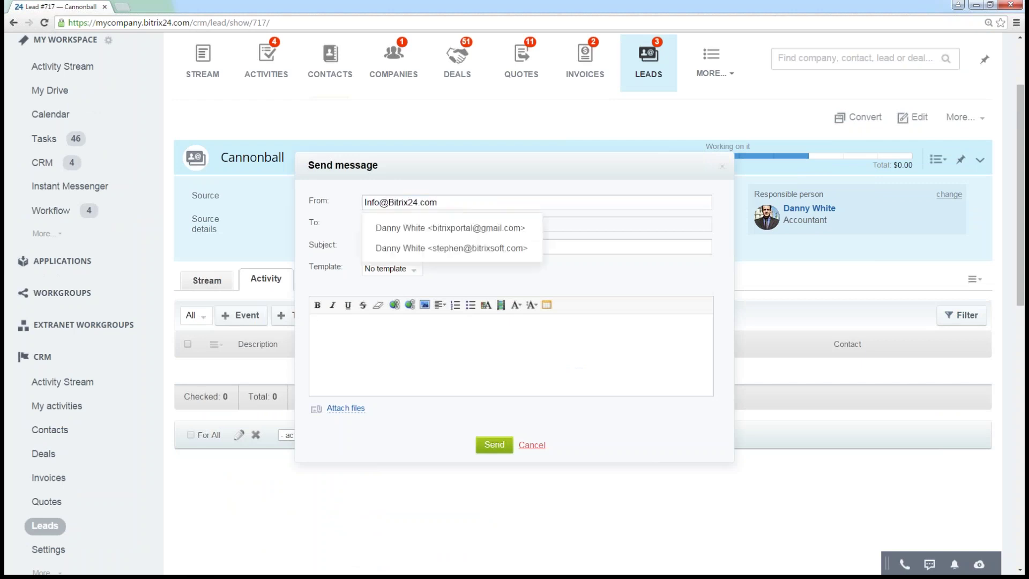
left_click(439, 202)
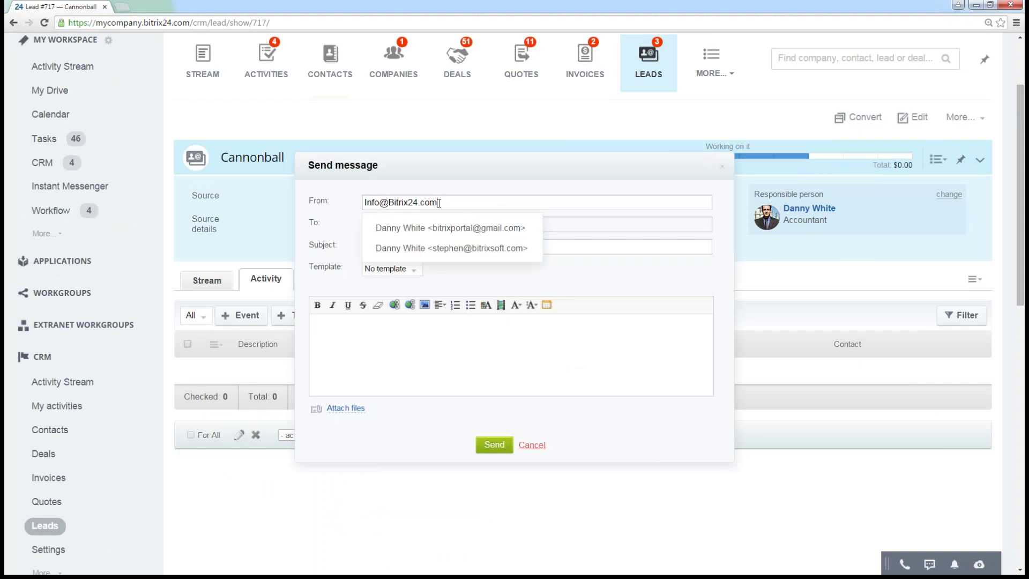
left_click(452, 249)
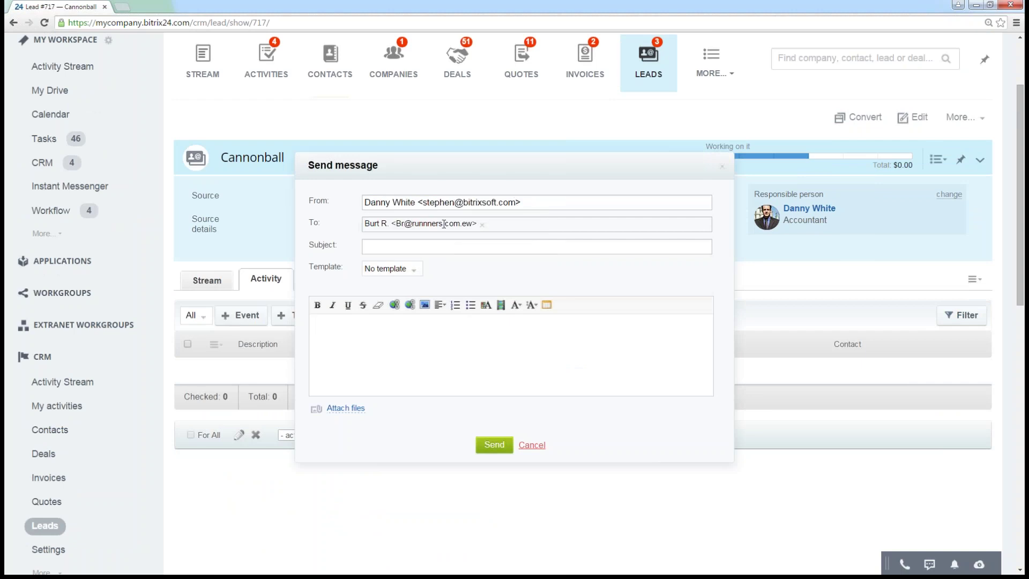
- Apply the Call request response template to the e-mail, check its message text and send it
left_click(403, 250)
left_click(402, 270)
left_click(410, 316)
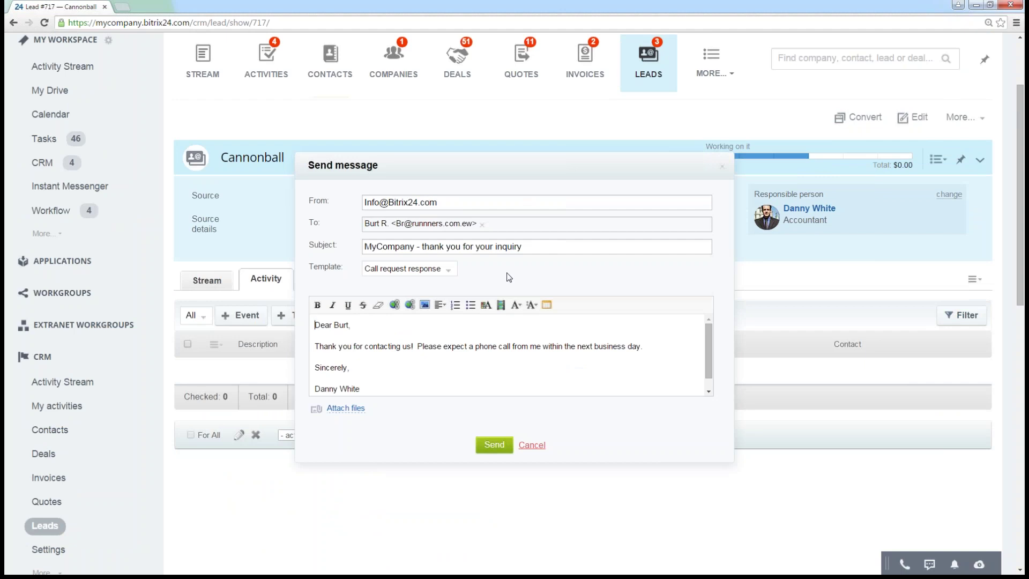
double_click(340, 326)
scroll(434, 360, "down", 1)
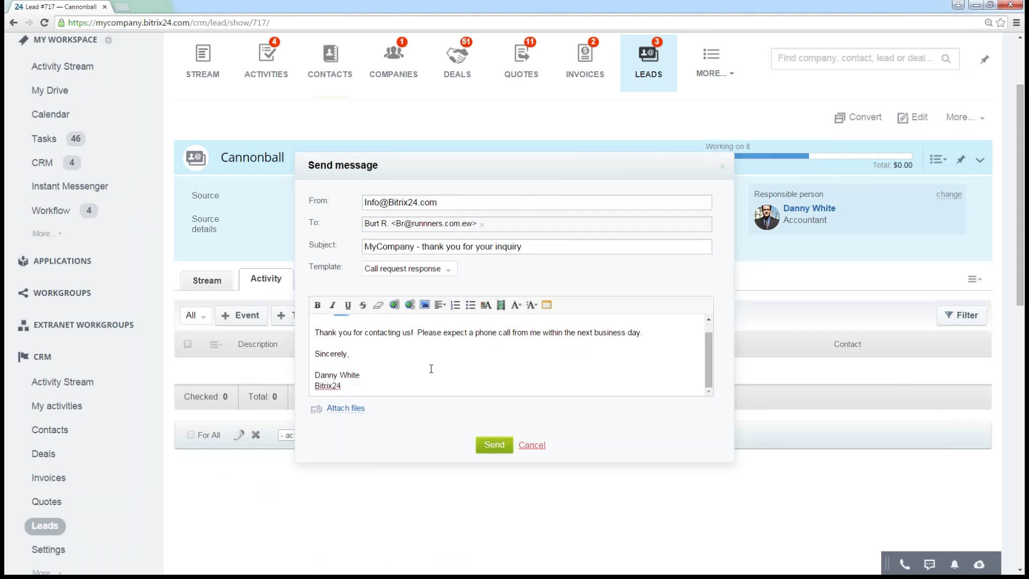
scroll(430, 362, "up", 1)
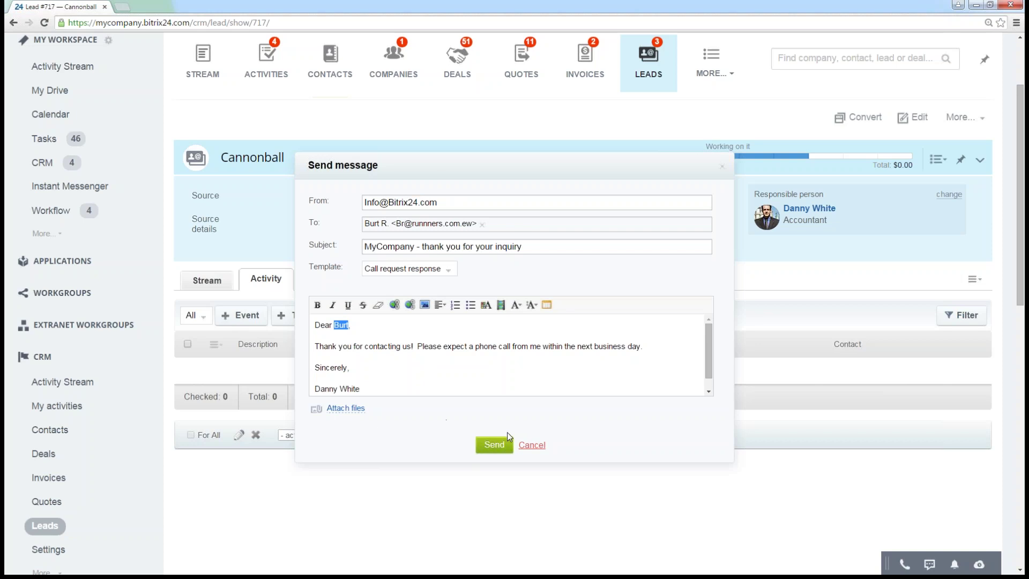
left_click(487, 451)
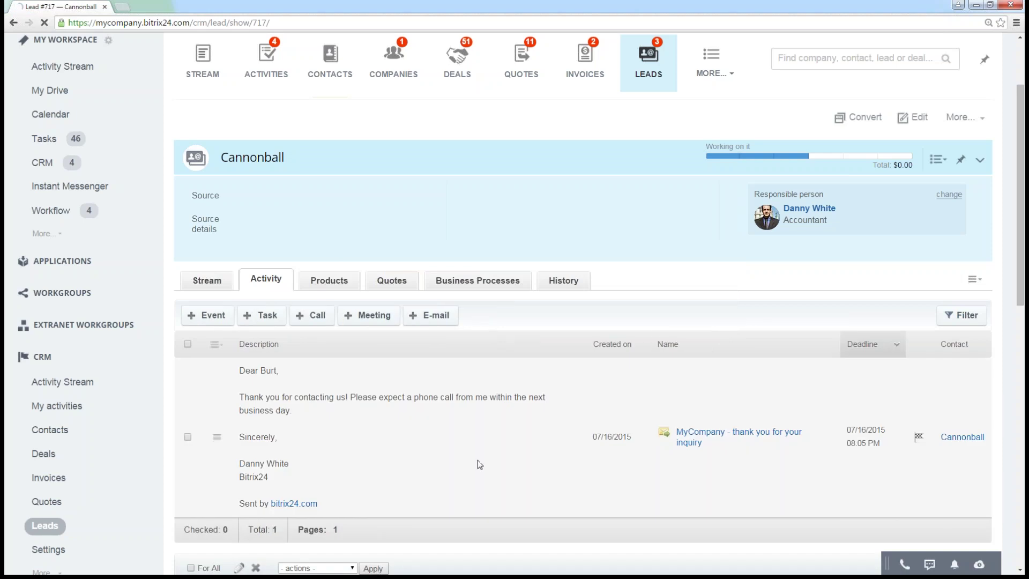
- Examine the sent e-mail's entry in the lead's activity list
scroll(478, 469, "down", 1)
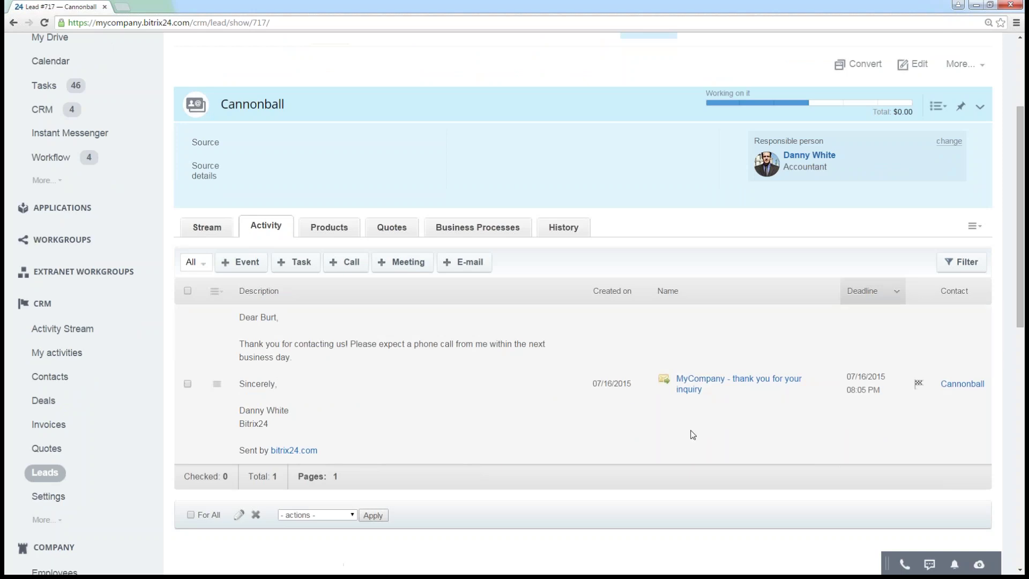
scroll(670, 423, "up", 2)
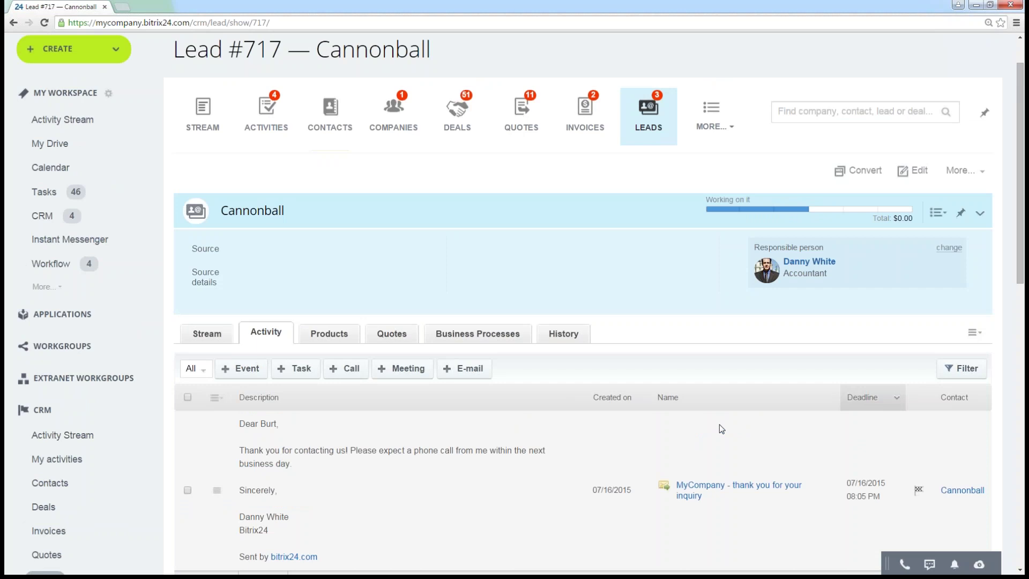
scroll(721, 428, "down", 1)
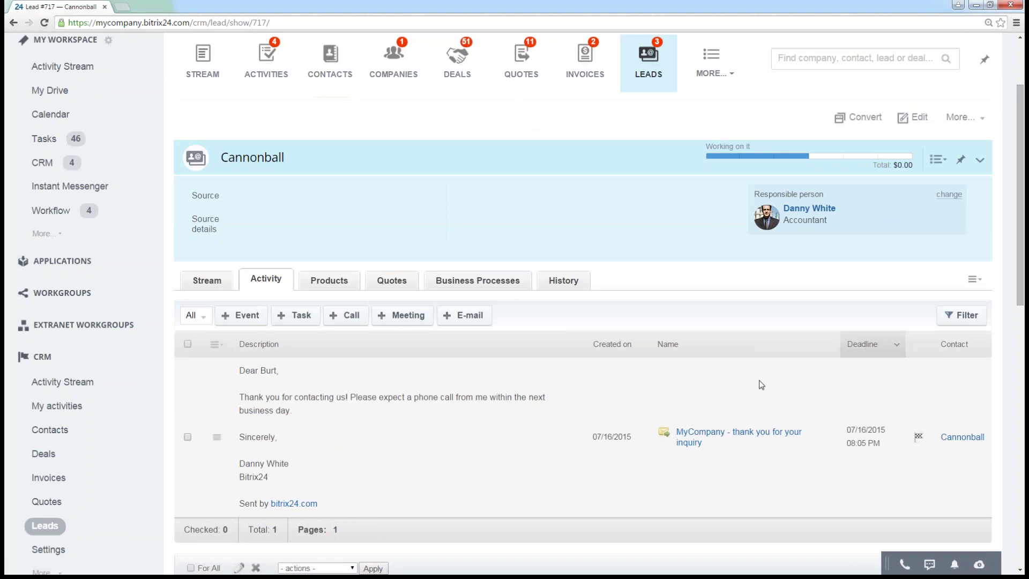
scroll(758, 385, "up", 1)
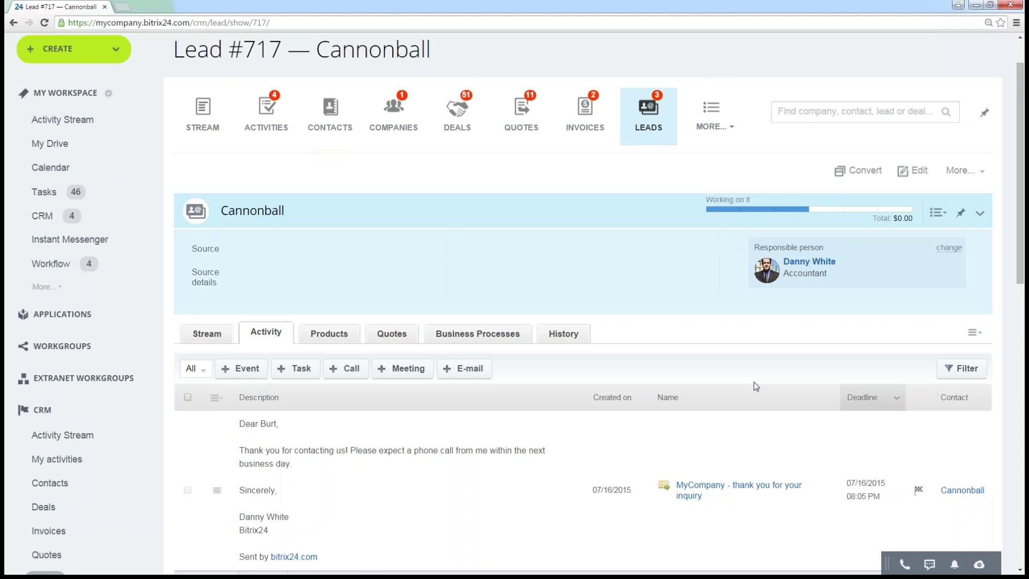
scroll(428, 245, "down", 1)
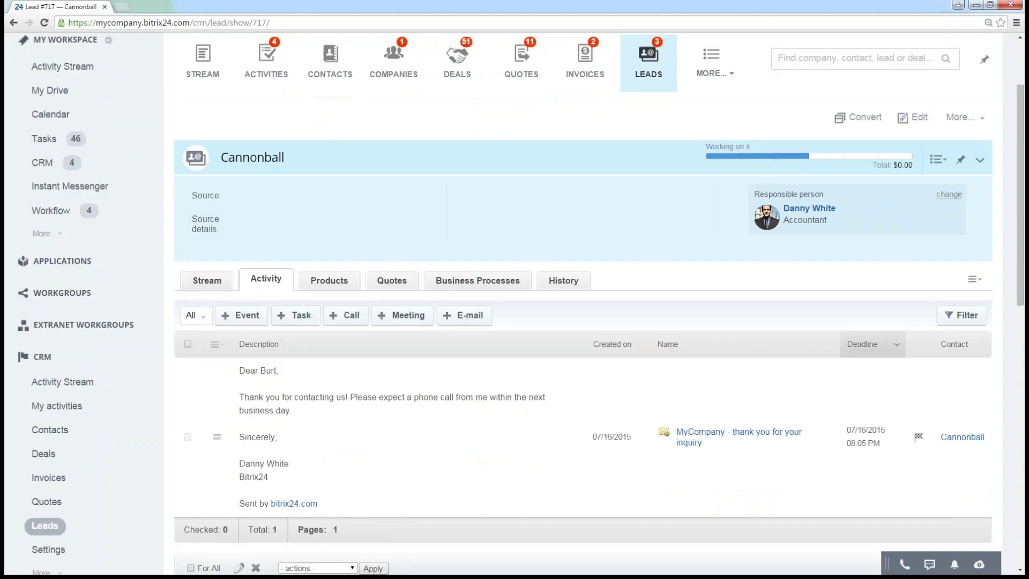
- Start a new outgoing call for the lead, set its status to Completed and enter the description "called himn"
left_click(340, 317)
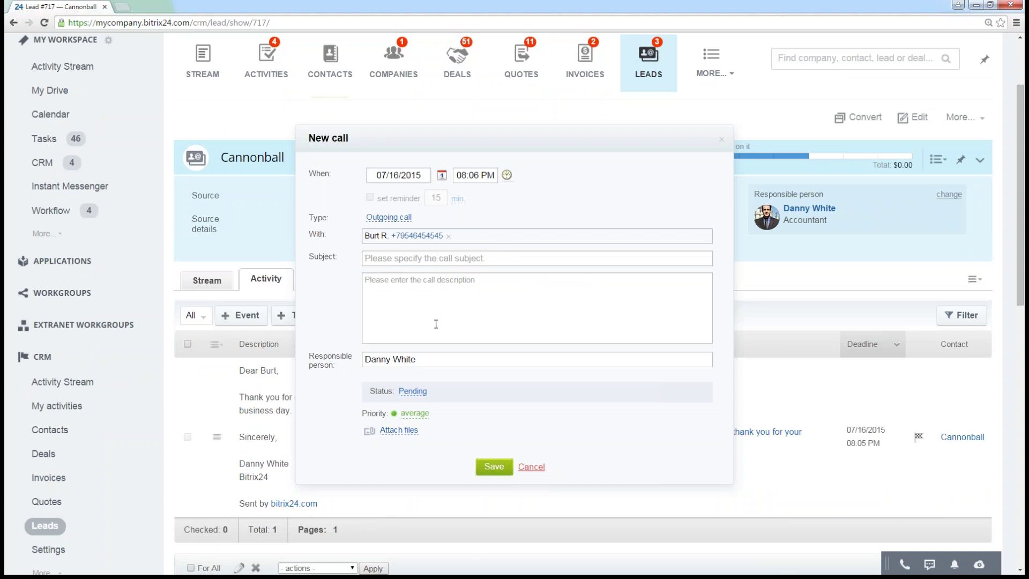
left_click(420, 392)
left_click(430, 321)
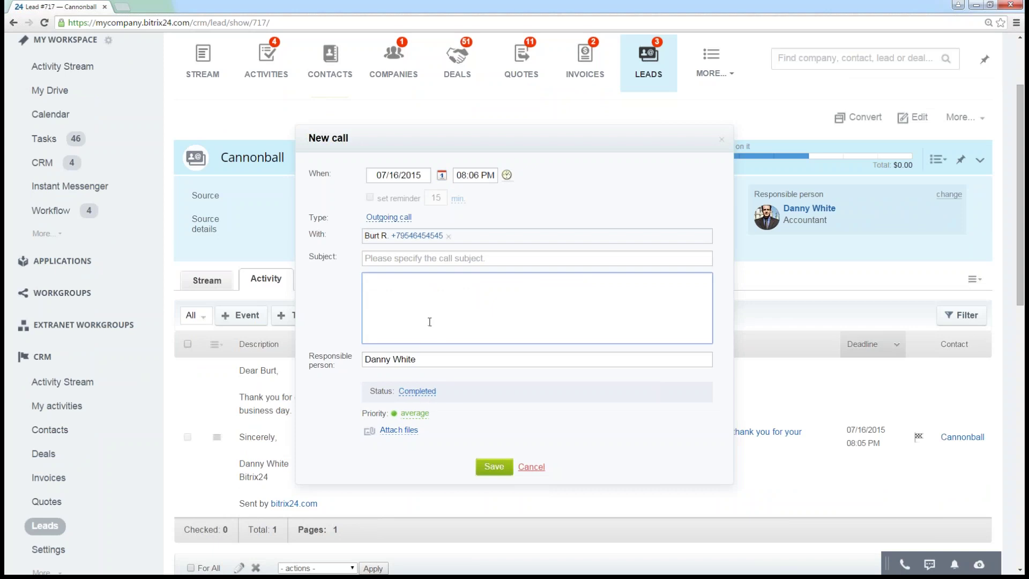
type("called himn")
- Set the call's date to 07/22/2015, replace the description with "need to call" and save the call
left_click(442, 175)
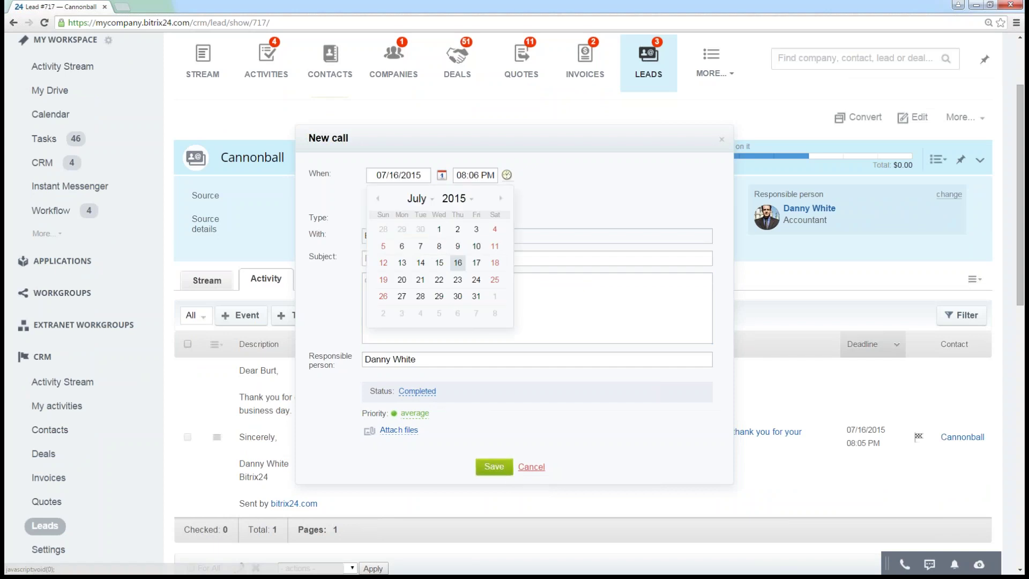
left_click(438, 281)
left_click_drag(411, 285, 320, 285)
type("need to call")
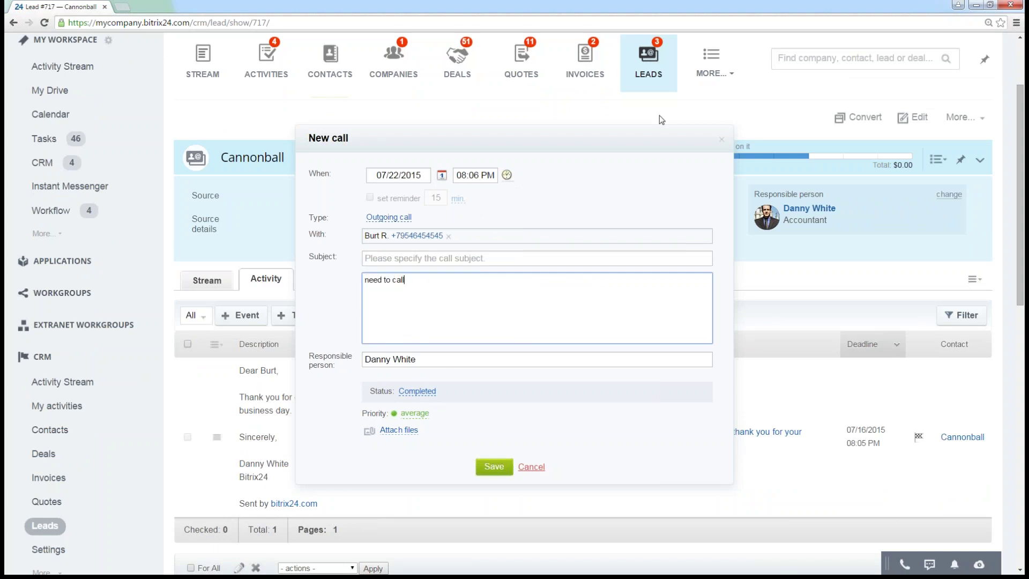
left_click(494, 467)
- Mark the "need to call" activity in the lead's activity list as unfinished
scroll(574, 423, "down", 2)
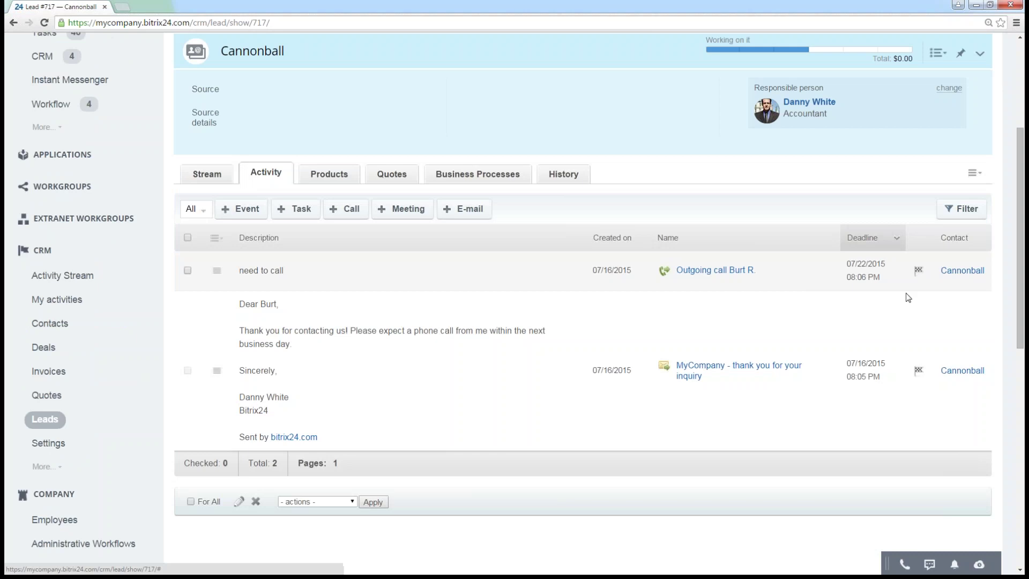
left_click(216, 270)
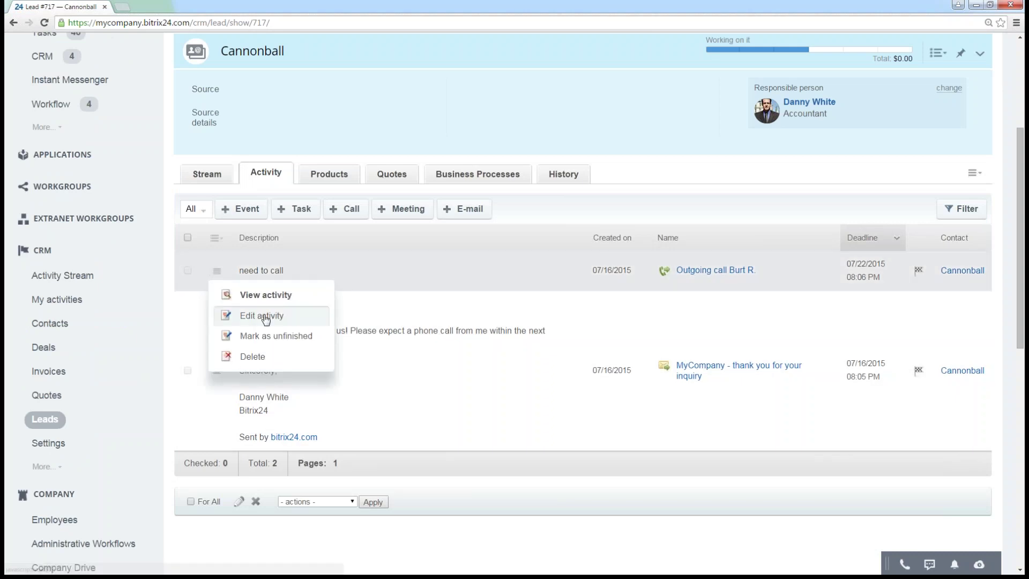
left_click(266, 338)
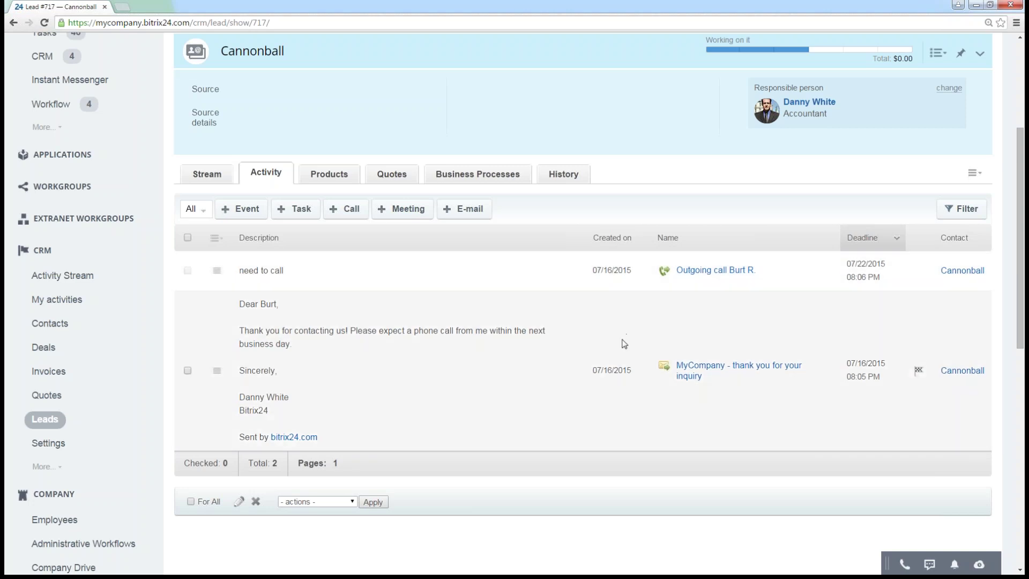
scroll(612, 349, "up", 3)
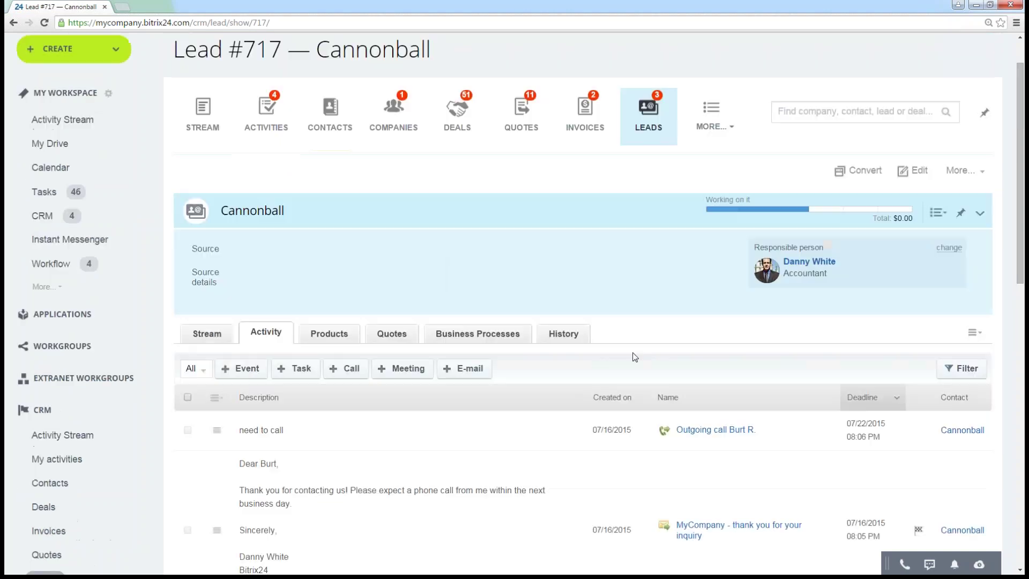
- Review the Cannonball lead's products, quotes and business processes
left_click(340, 337)
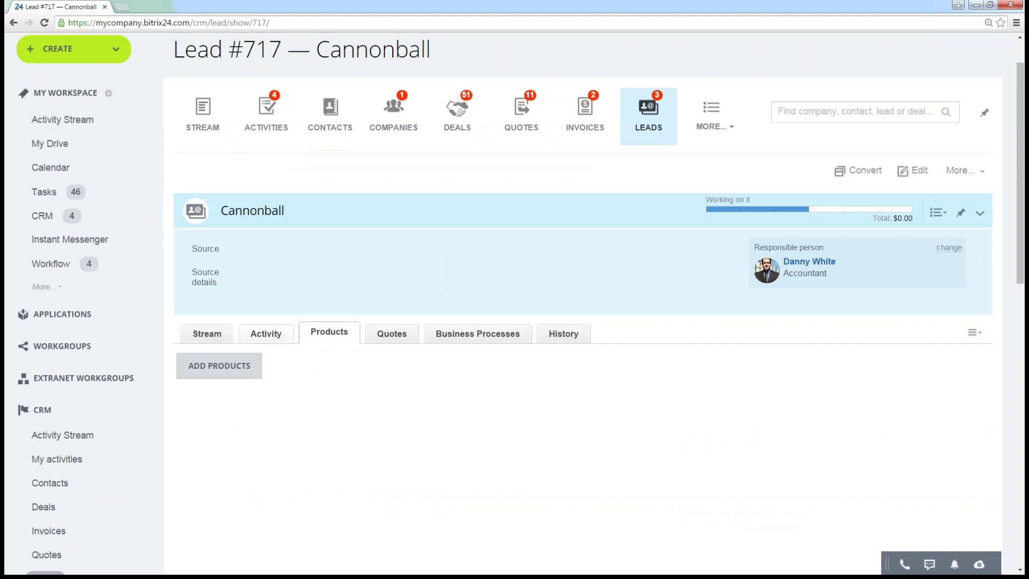
left_click(242, 380)
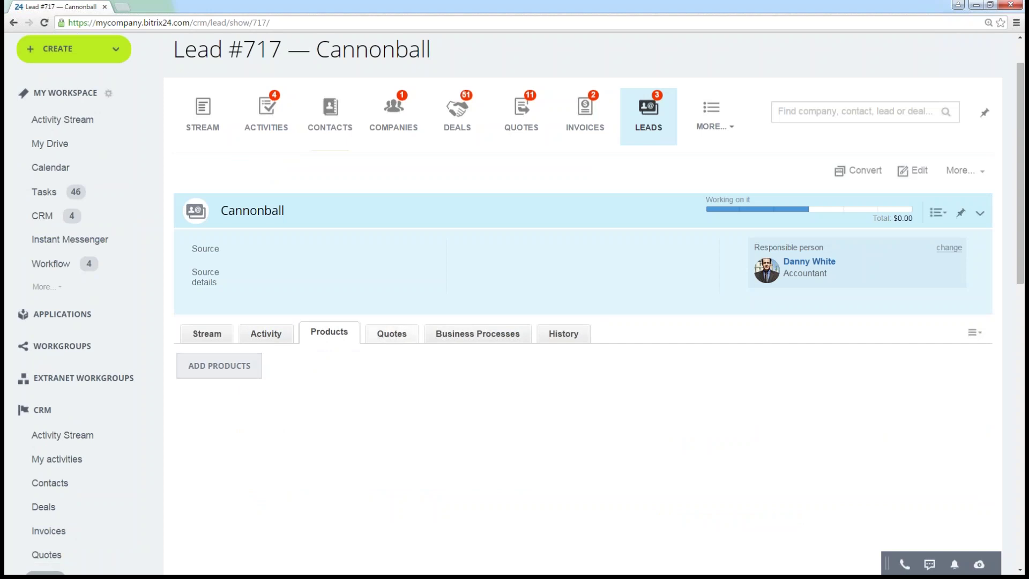
left_click(392, 334)
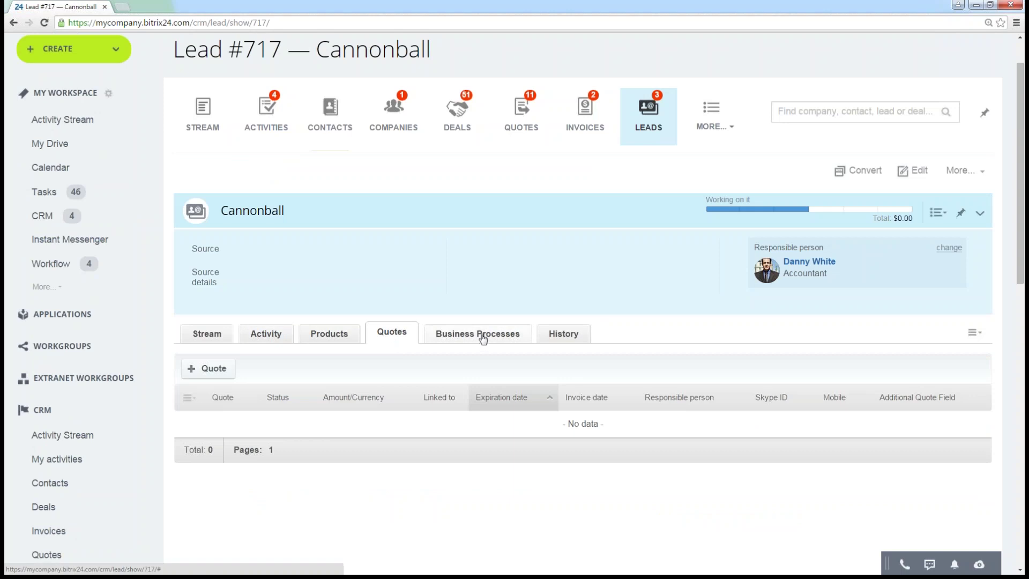
left_click(484, 338)
scroll(614, 413, "down", 3)
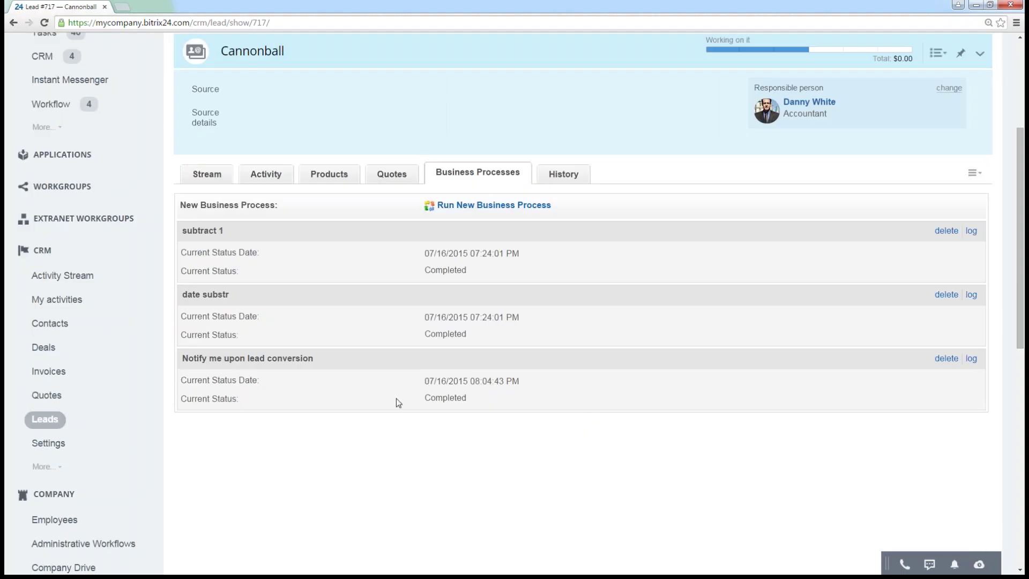
scroll(608, 371, "up", 2)
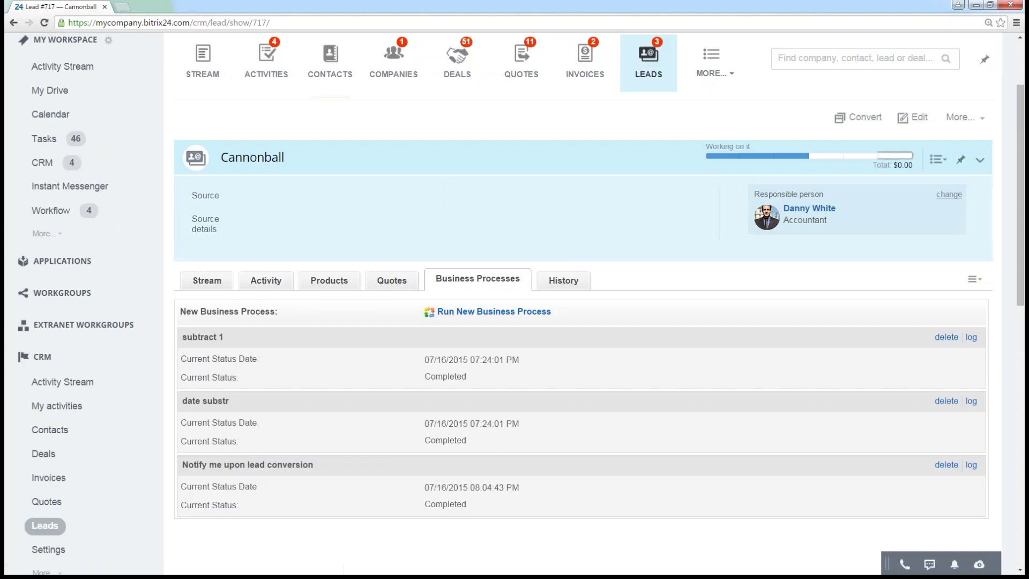
- Start converting the Cannonball lead, check the option to select an existing contact, and choose conversion to a new contact
left_click(905, 159)
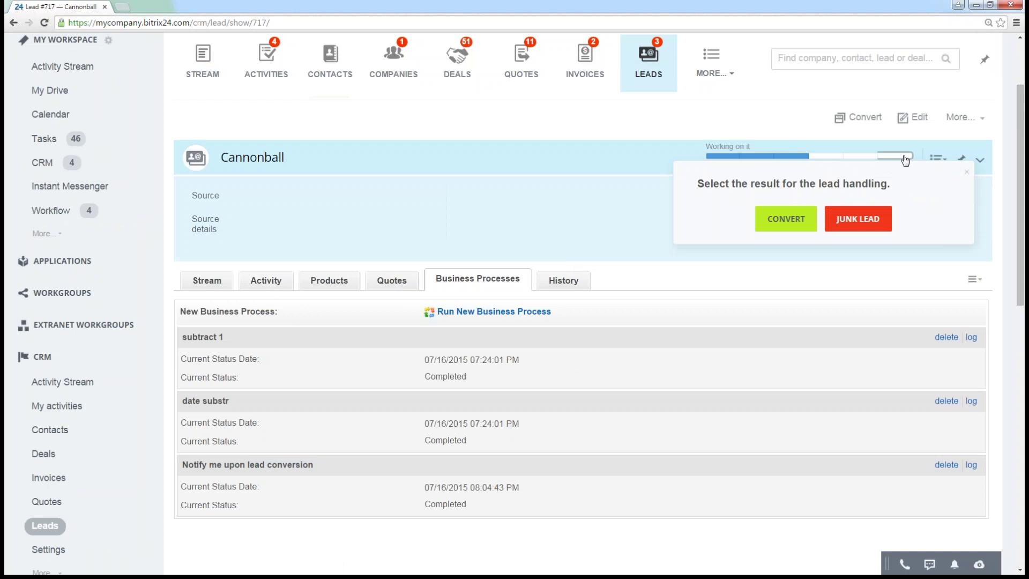
left_click(786, 219)
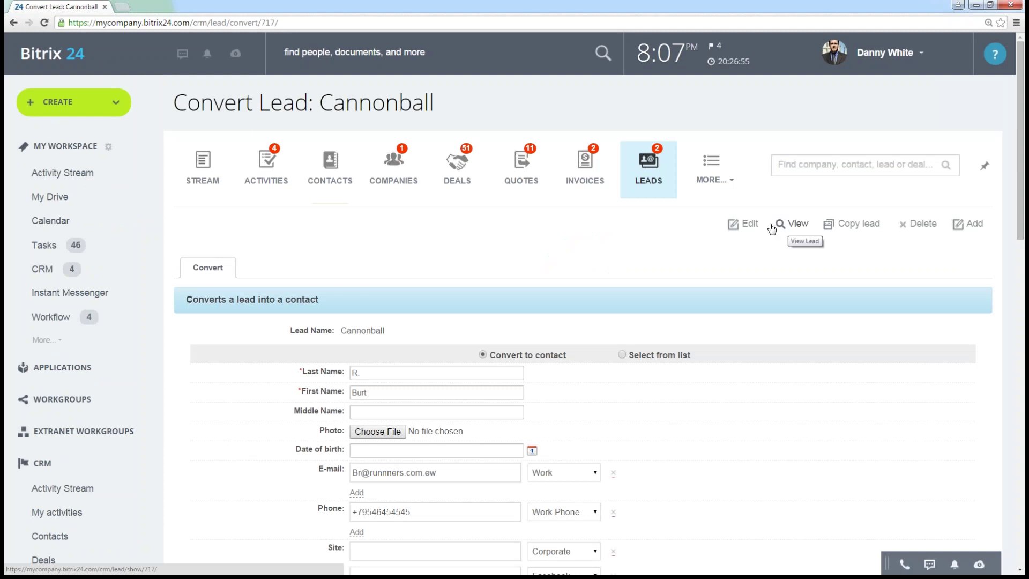
scroll(459, 227, "down", 2)
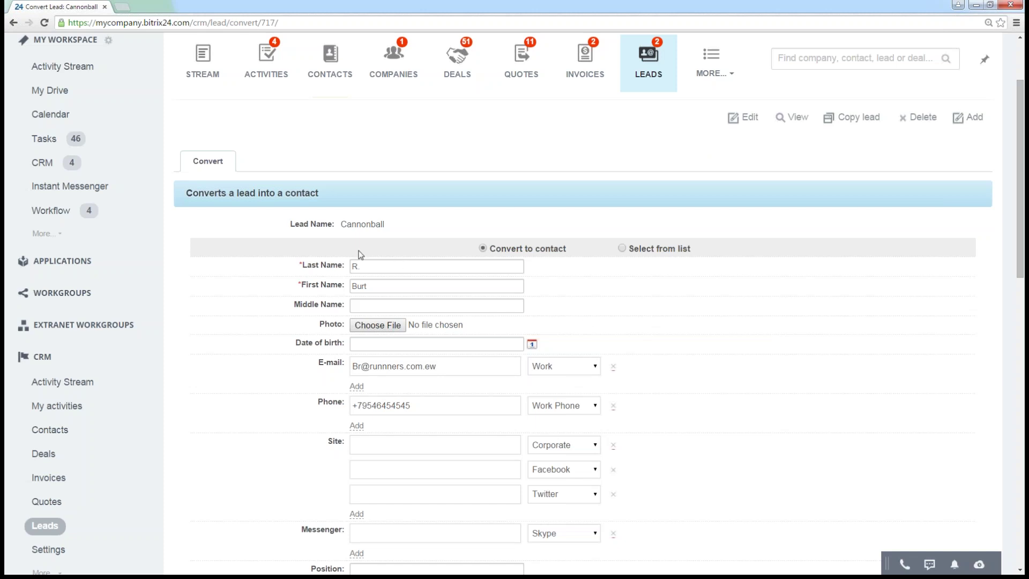
scroll(515, 202, "up", 1)
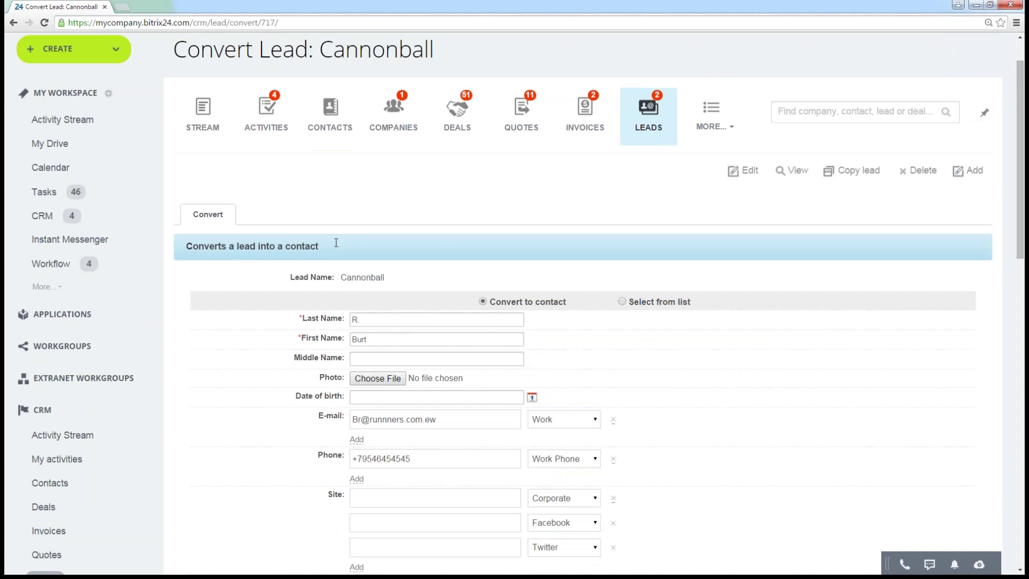
left_click_drag(233, 247, 372, 239)
left_click(459, 220)
left_click(621, 302)
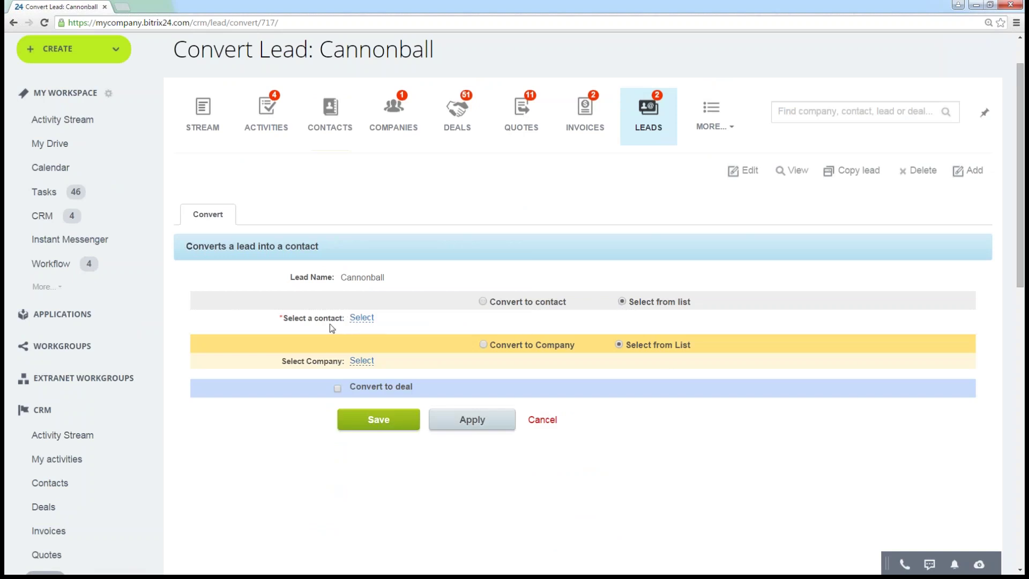
left_click(482, 301)
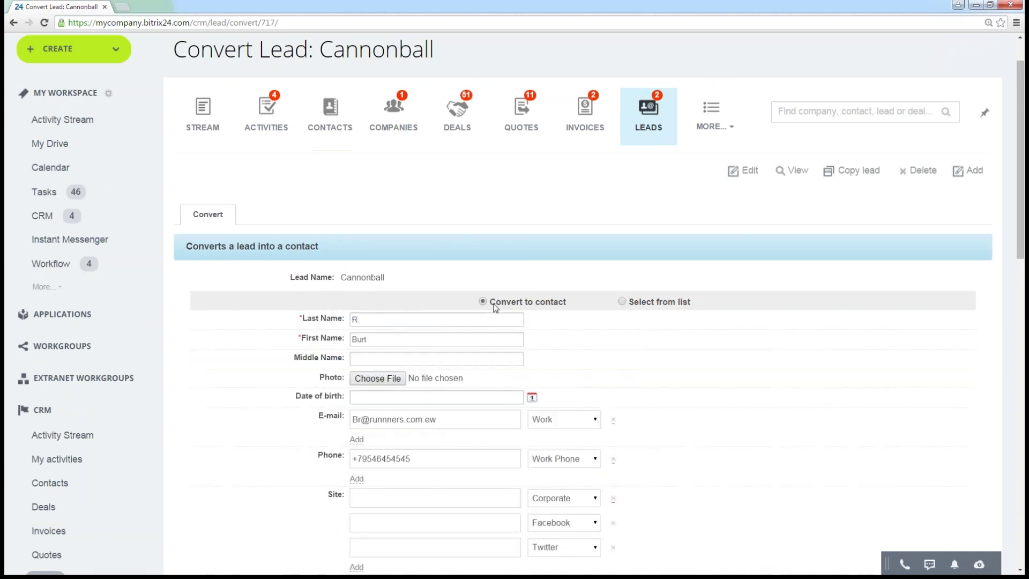
- Examine the contact and company fields in the lead conversion form down to the deal section
scroll(571, 287, "down", 1)
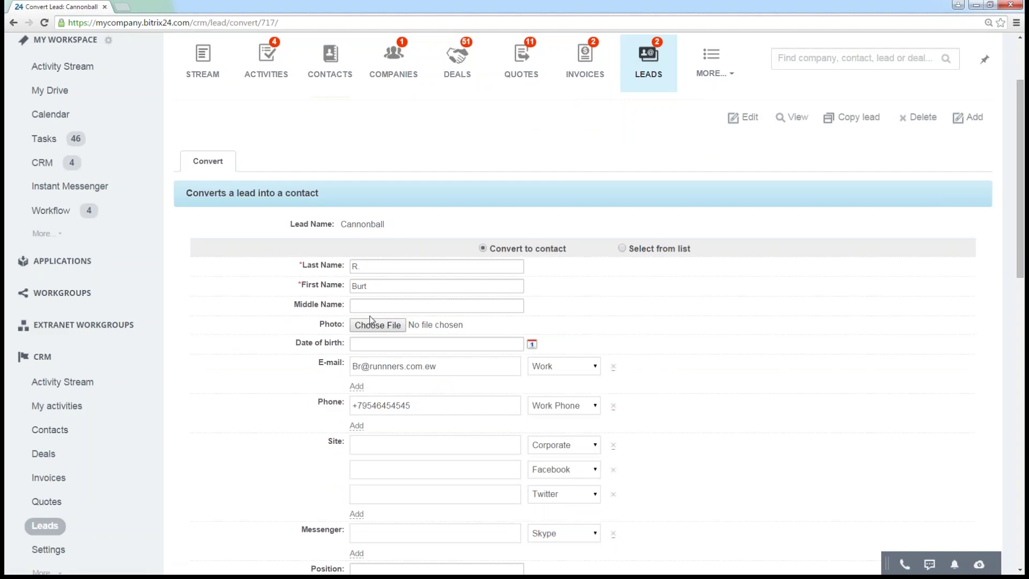
scroll(417, 308, "down", 1)
scroll(448, 292, "down", 1)
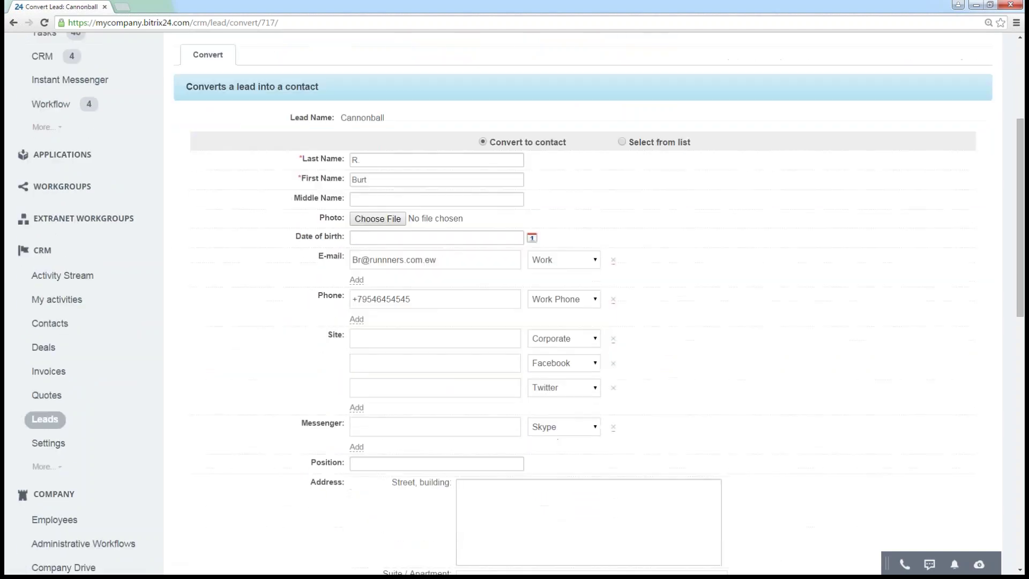
scroll(444, 252, "down", 2)
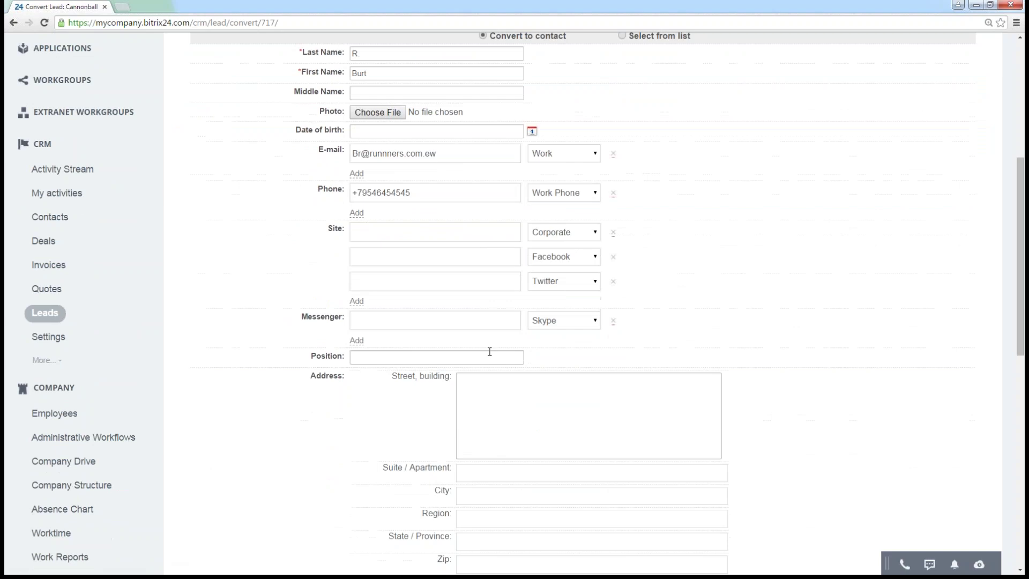
scroll(498, 350, "down", 7)
scroll(475, 304, "down", 4)
left_click(527, 370)
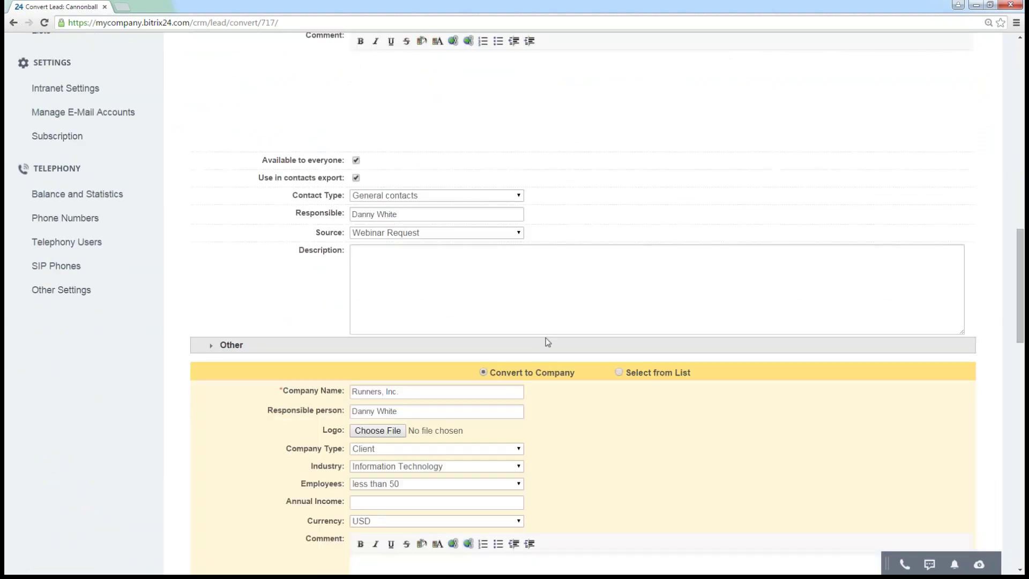
scroll(548, 342, "down", 3)
triple_click(410, 230)
left_click(669, 314)
scroll(664, 313, "down", 1)
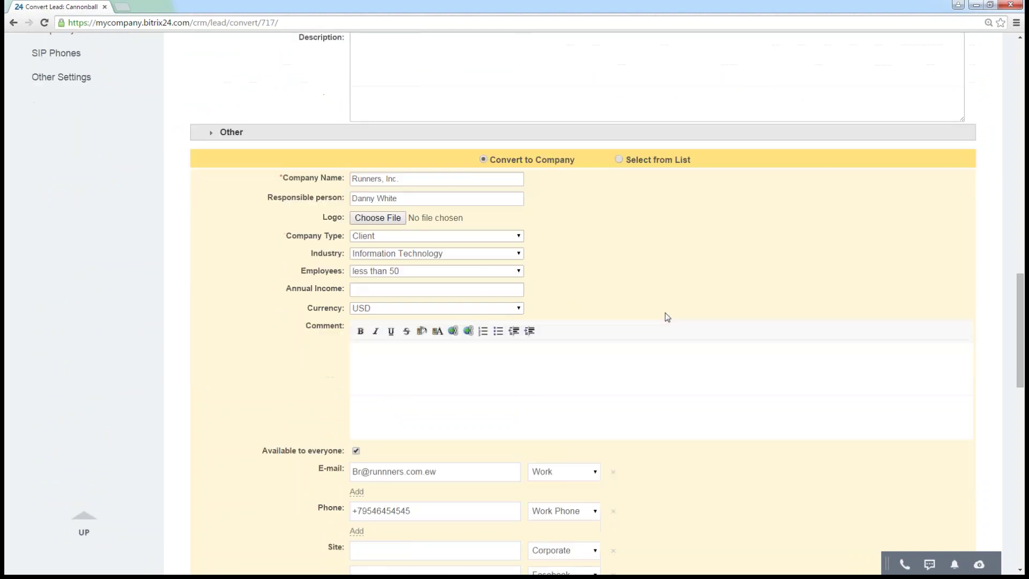
scroll(449, 316, "down", 7)
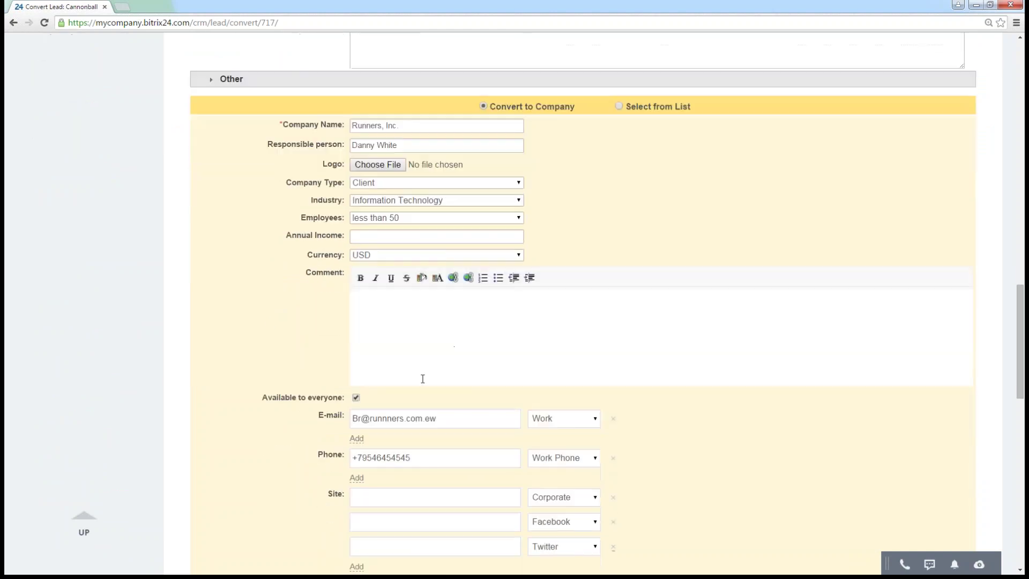
scroll(440, 312, "down", 9)
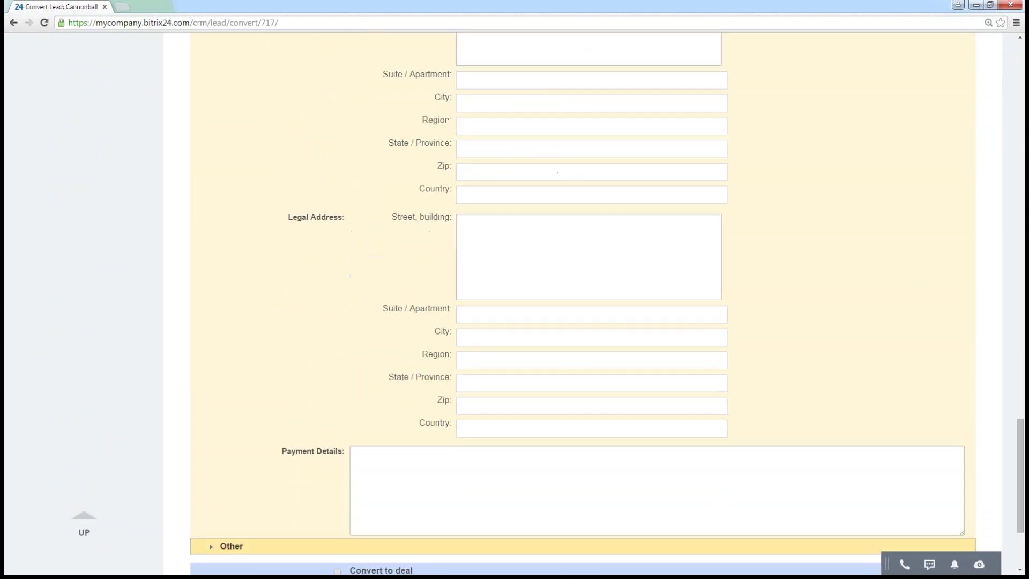
- Include a deal in the lead conversion and set the deal's income to 700
left_click(371, 416)
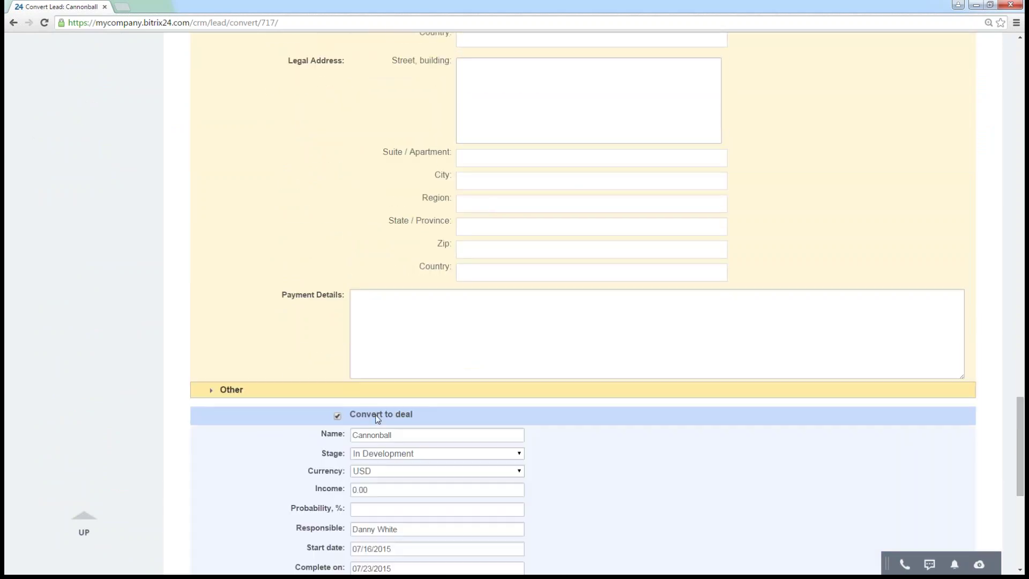
scroll(662, 308, "down", 4)
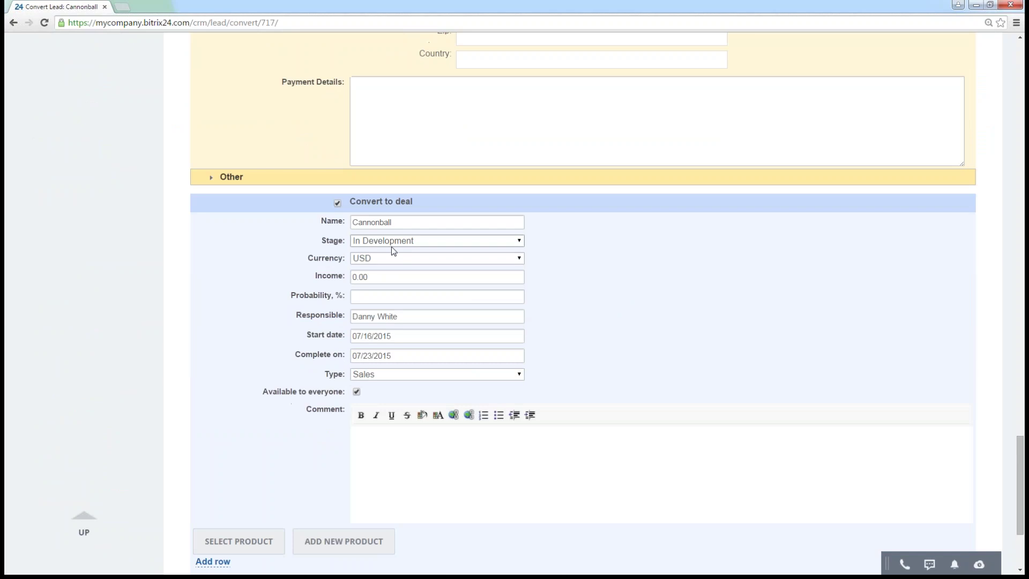
left_click_drag(390, 274, 343, 272)
type("70")
scroll(620, 306, "down", 1)
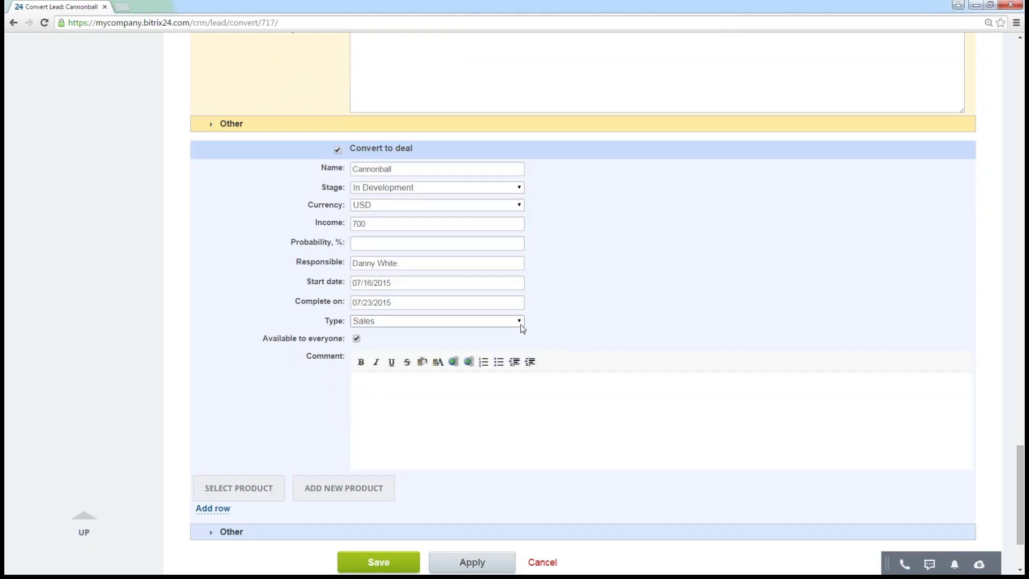
- Check the available deal types, keep Sales and save the lead conversion
left_click(520, 322)
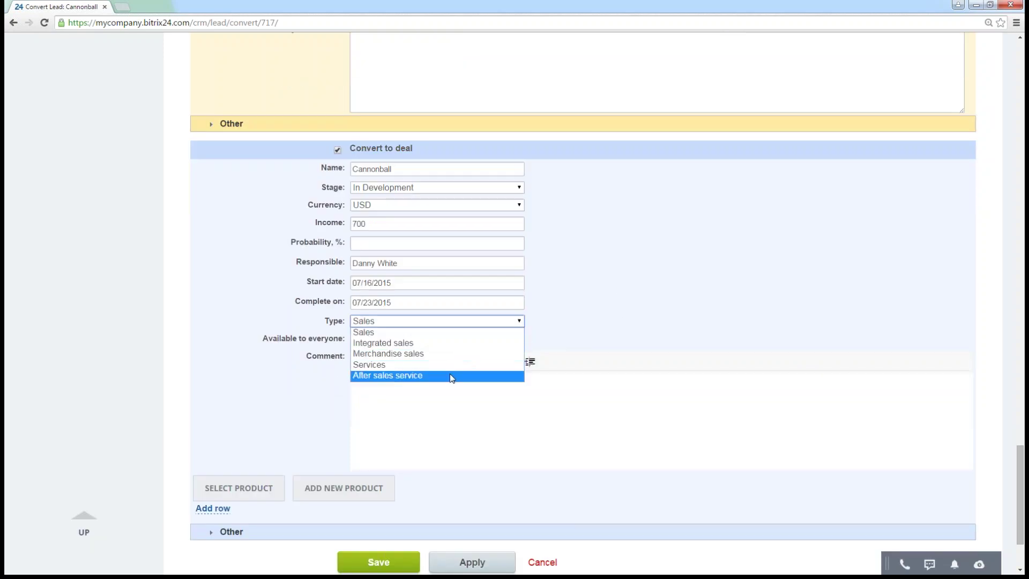
left_click(578, 320)
scroll(627, 305, "down", 1)
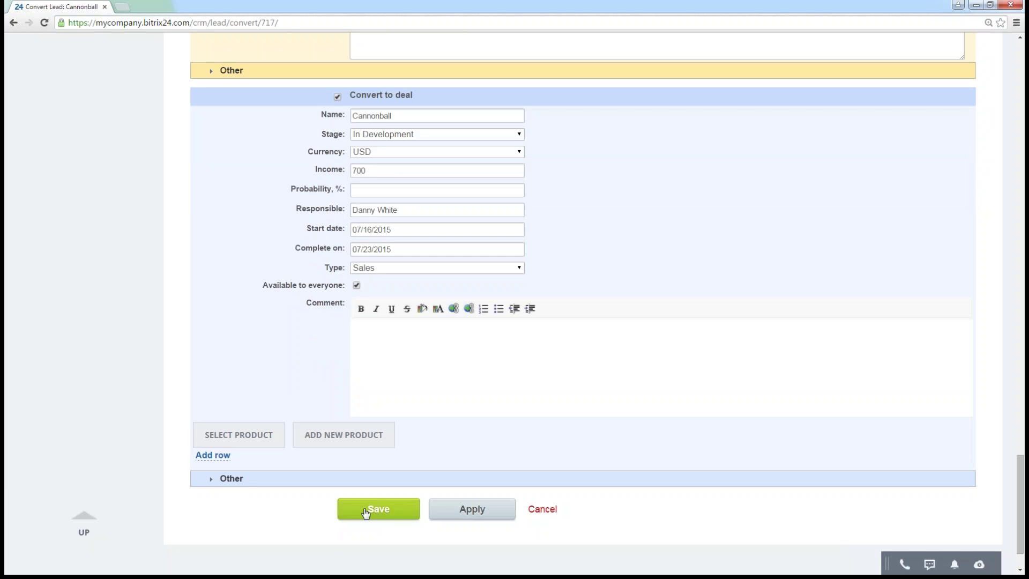
left_click(363, 514)
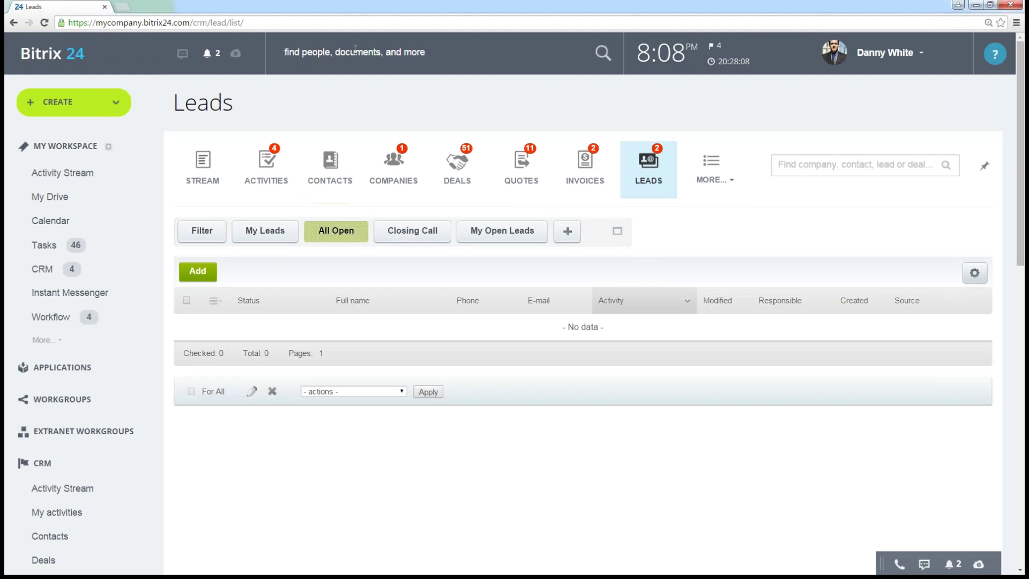
- Search the portal for the converted lead's first name and open the matching contact
left_click(413, 54)
type("burt")
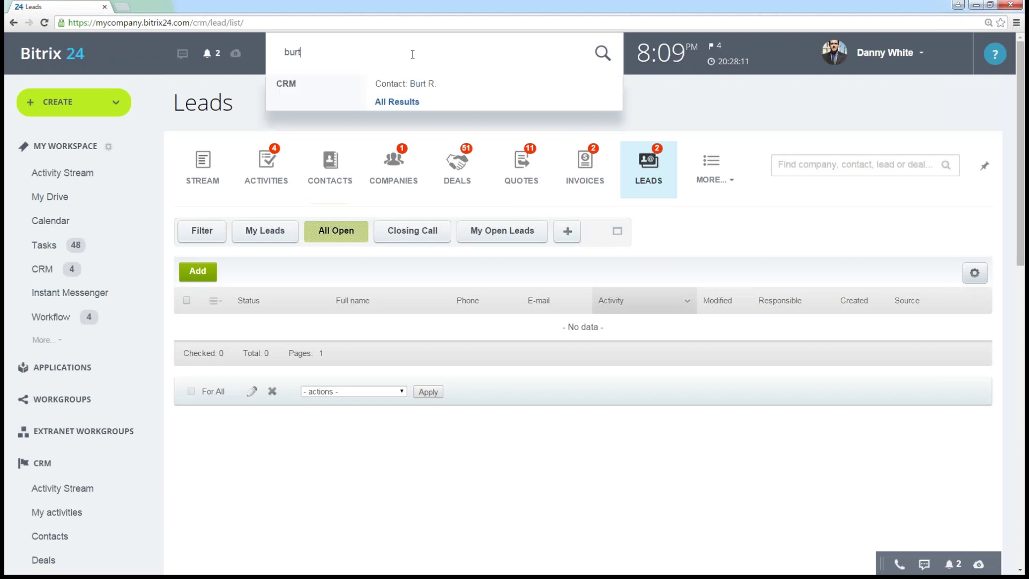
left_click(423, 84)
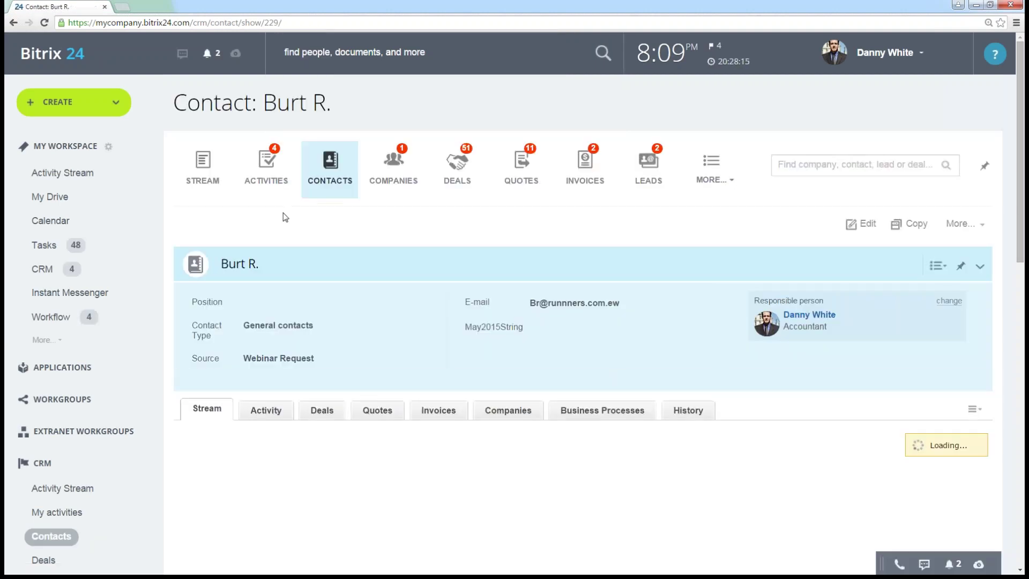
- Review the deals, quotes, invoices and companies linked to the new contact
scroll(420, 297, "down", 1)
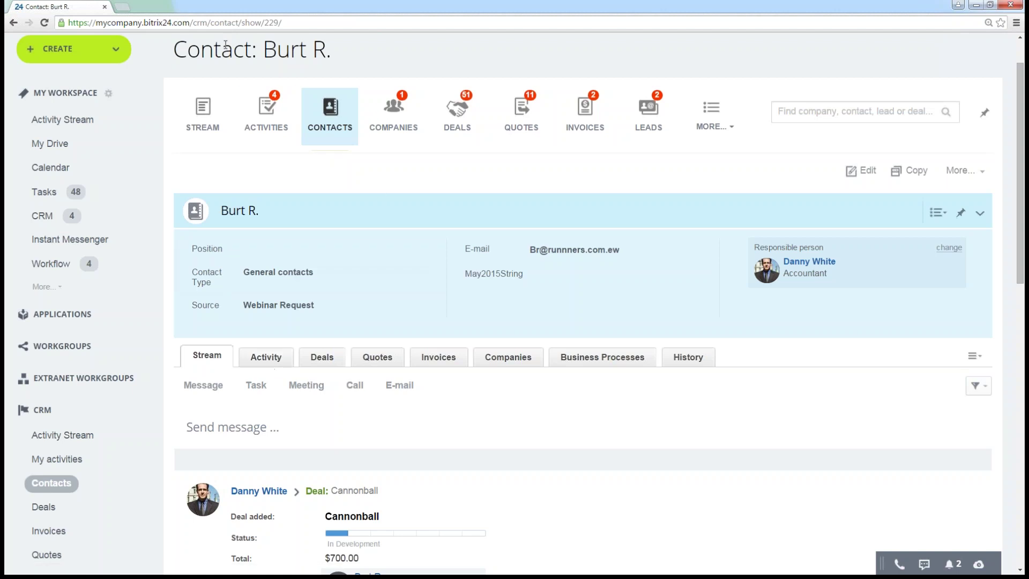
left_click(322, 358)
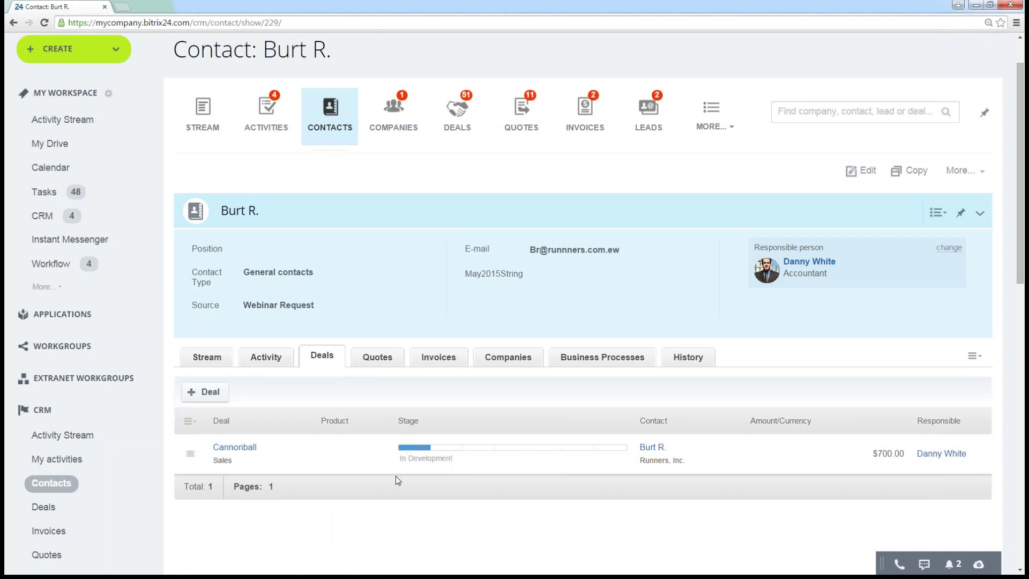
left_click(378, 357)
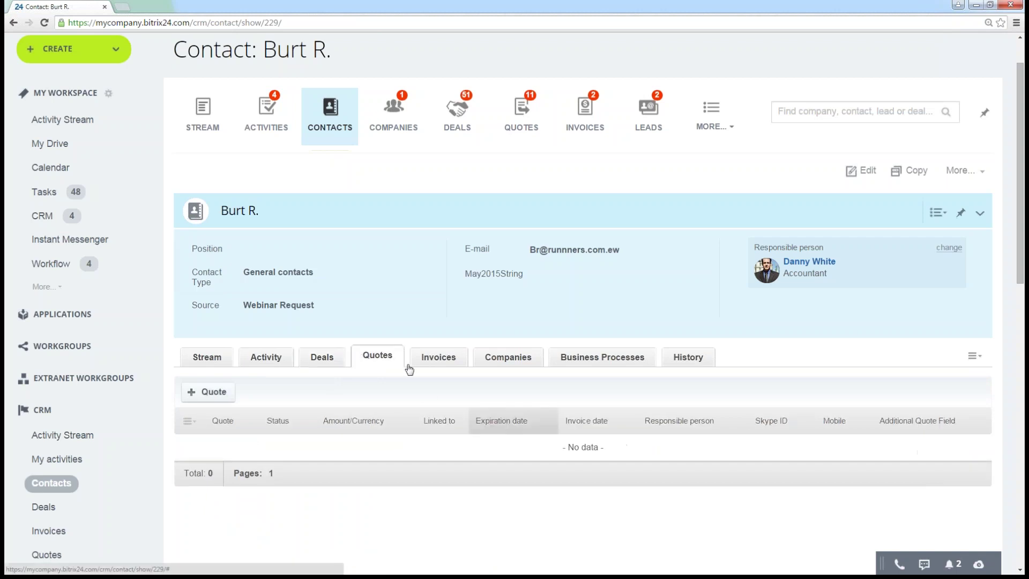
left_click(426, 358)
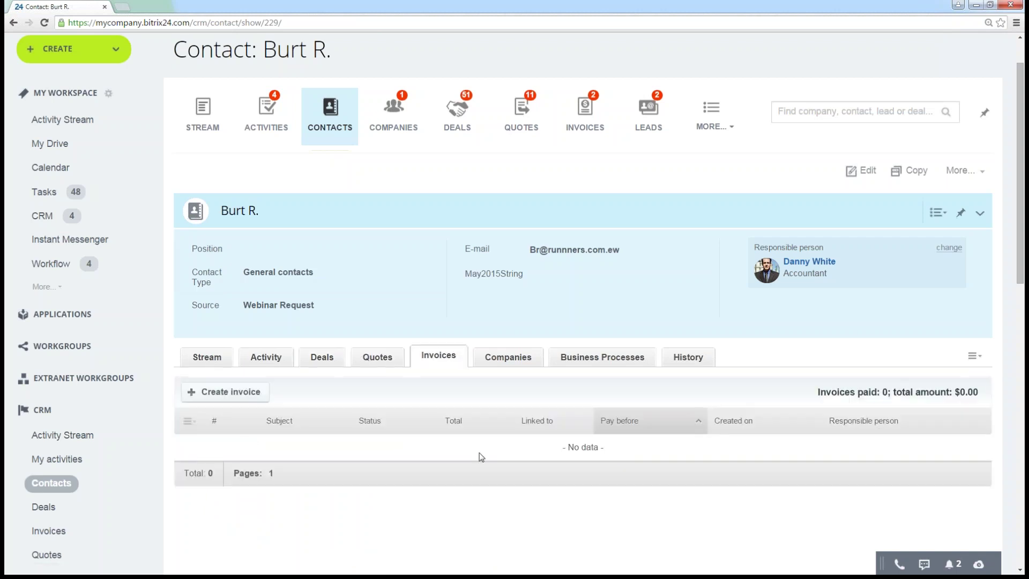
left_click(514, 350)
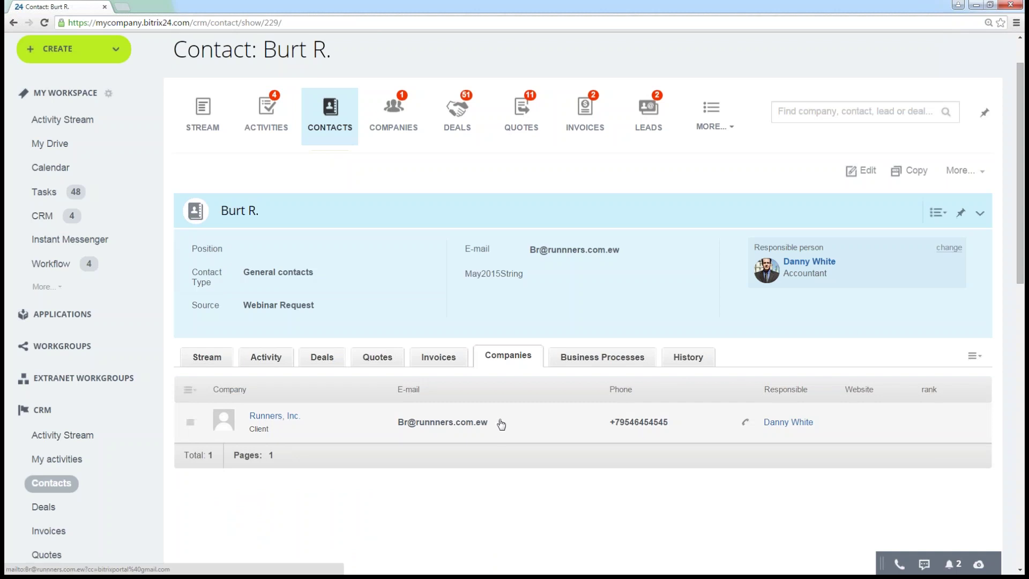
- Open the linked company Runners, Inc., view its contacts and go back to the contact's page from there
right_click(275, 419)
left_click(259, 424)
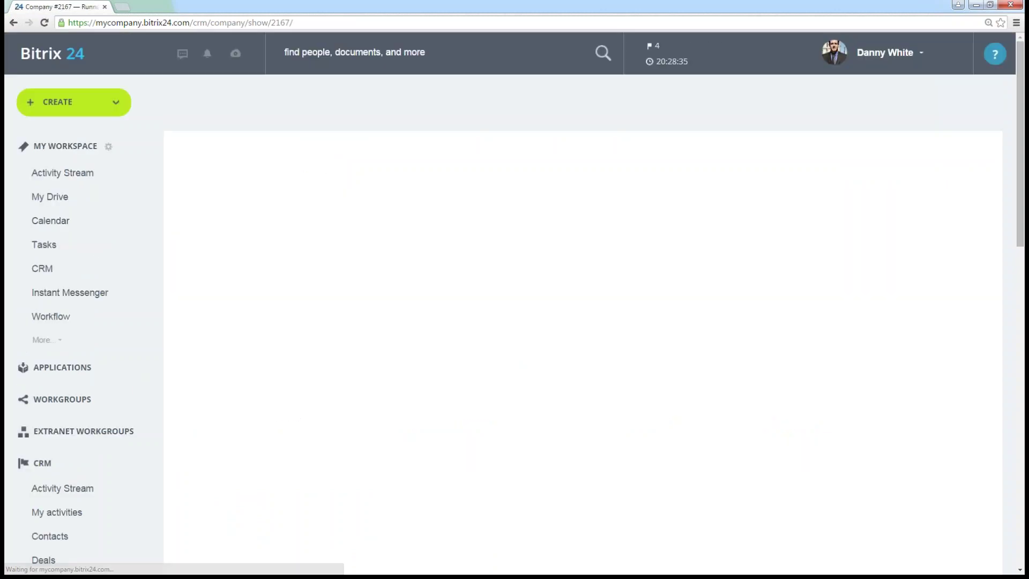
left_click(408, 396)
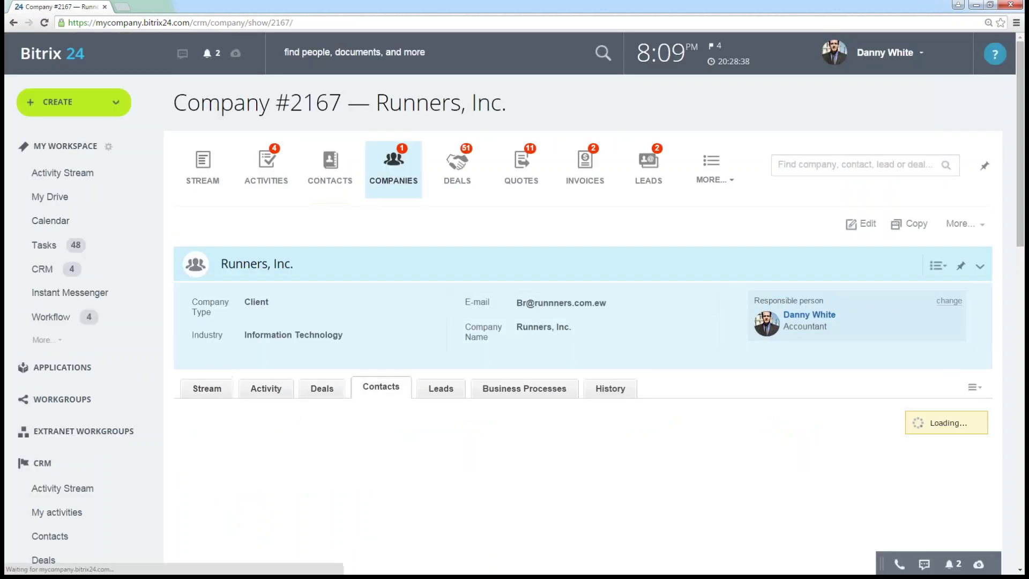
scroll(410, 400, "down", 1)
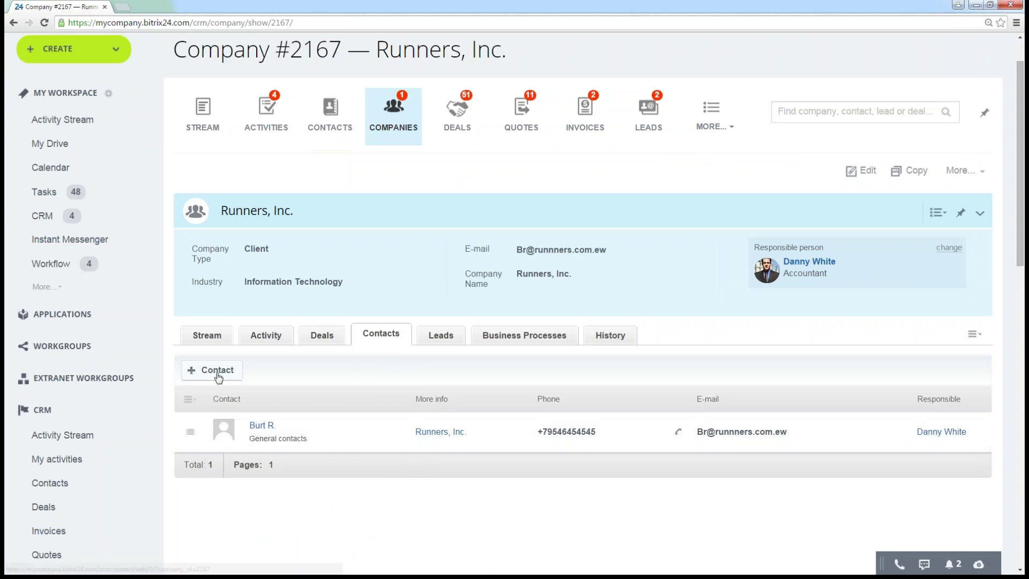
left_click(262, 425)
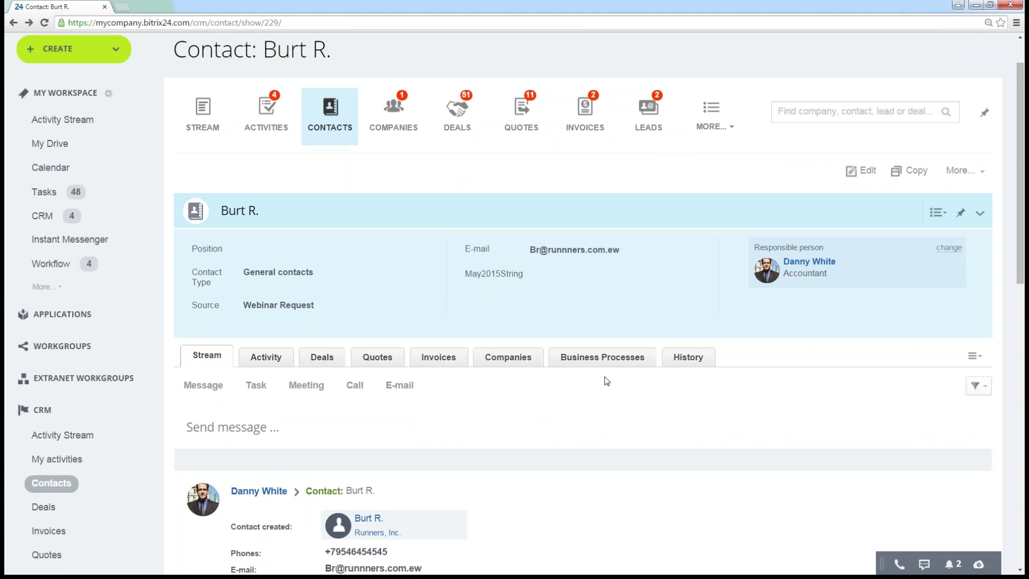
- Advance the Cannonball deal linked to the contact to the Negotiation/Review stage
scroll(611, 360, "down", 1)
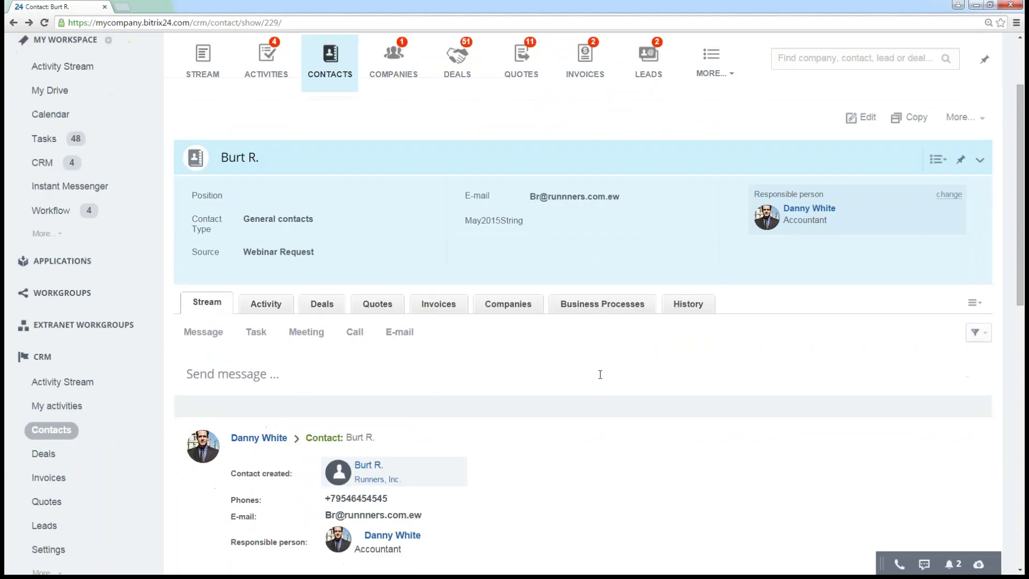
left_click(315, 311)
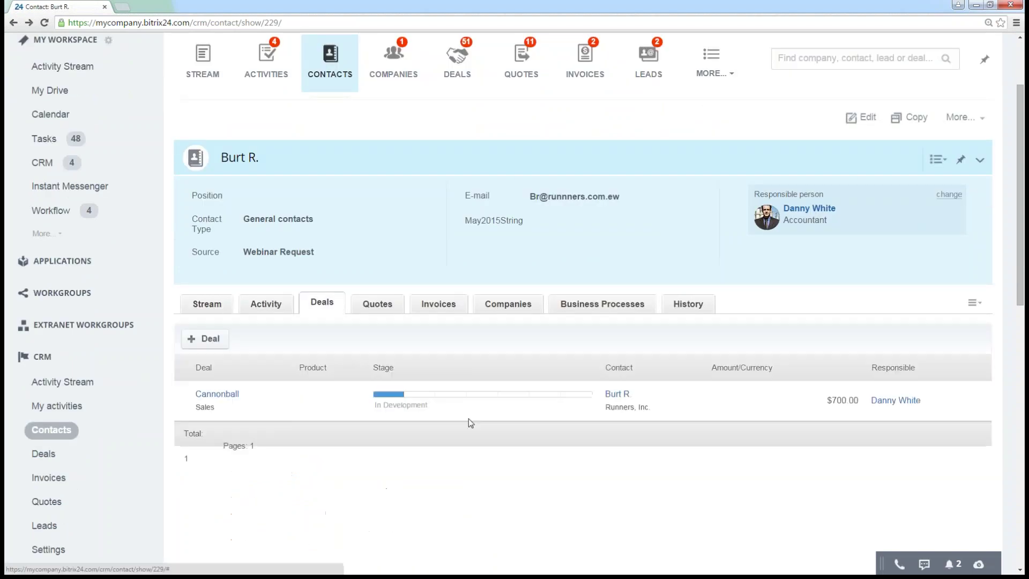
left_click(445, 395)
left_click(478, 396)
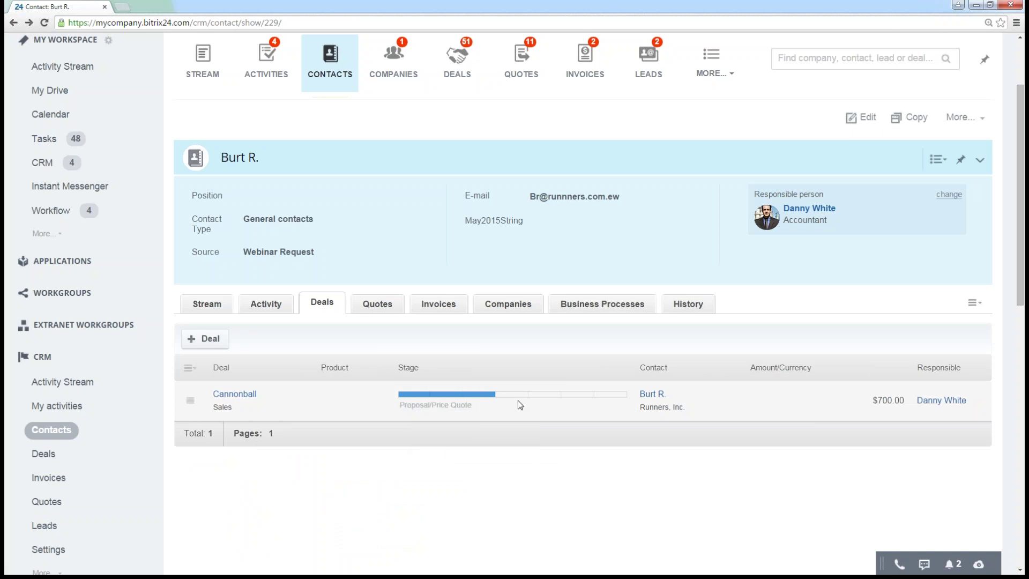
left_click(544, 395)
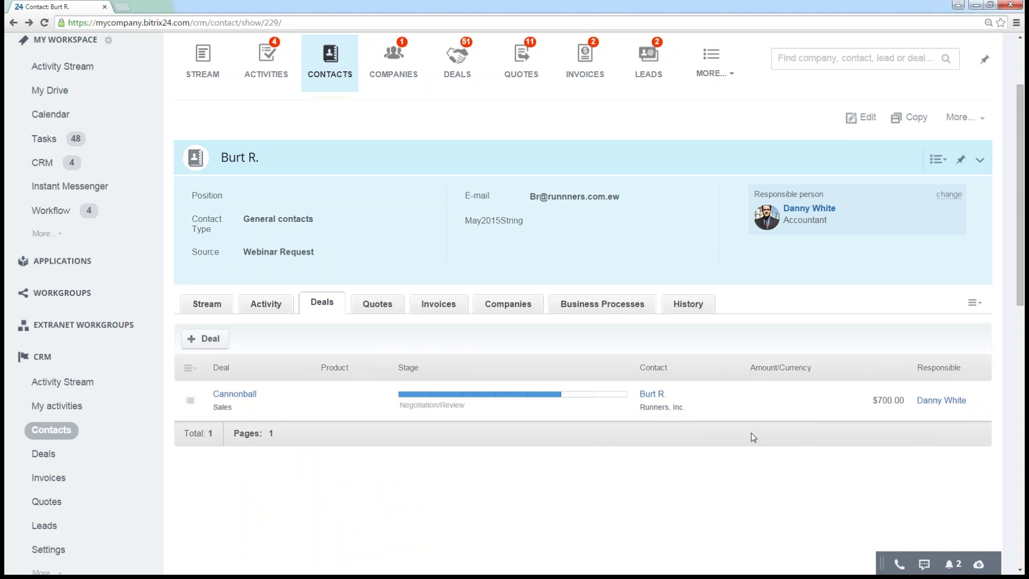
- Read the notification about the Cannonball lead's conversion in the messenger, and close the messenger
scroll(753, 436, "up", 2)
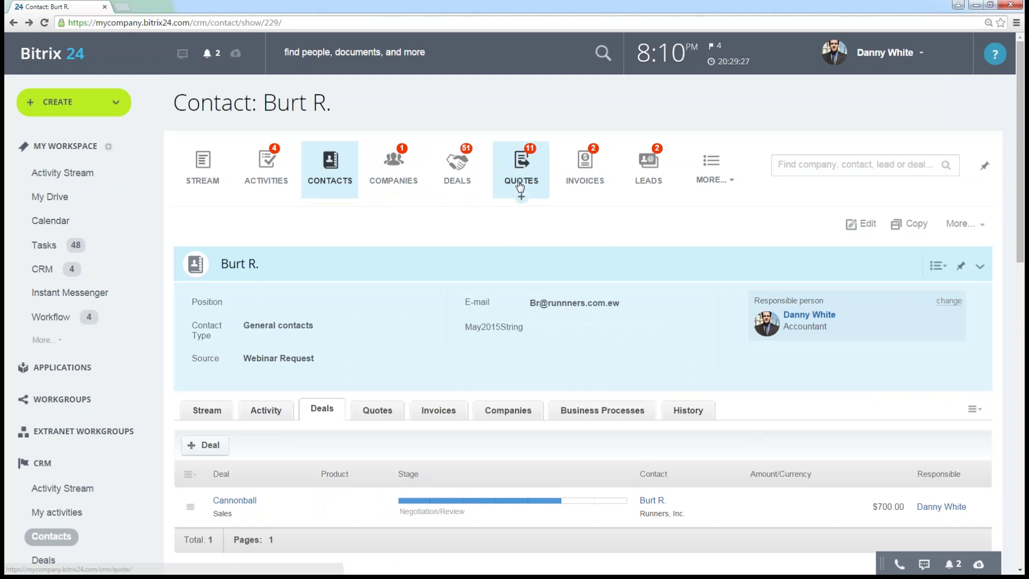
scroll(501, 305, "down", 1)
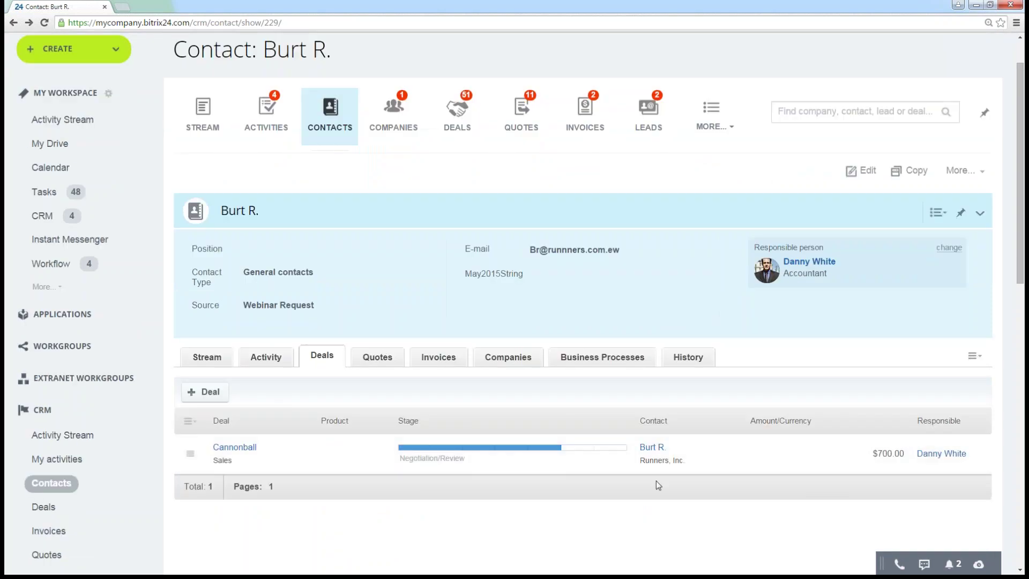
scroll(624, 488, "up", 1)
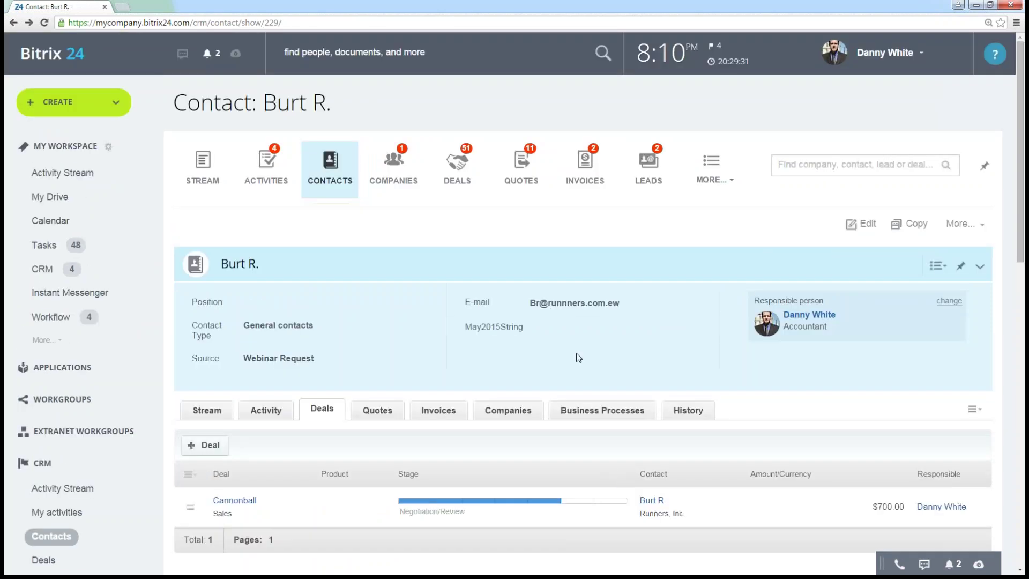
left_click(950, 570)
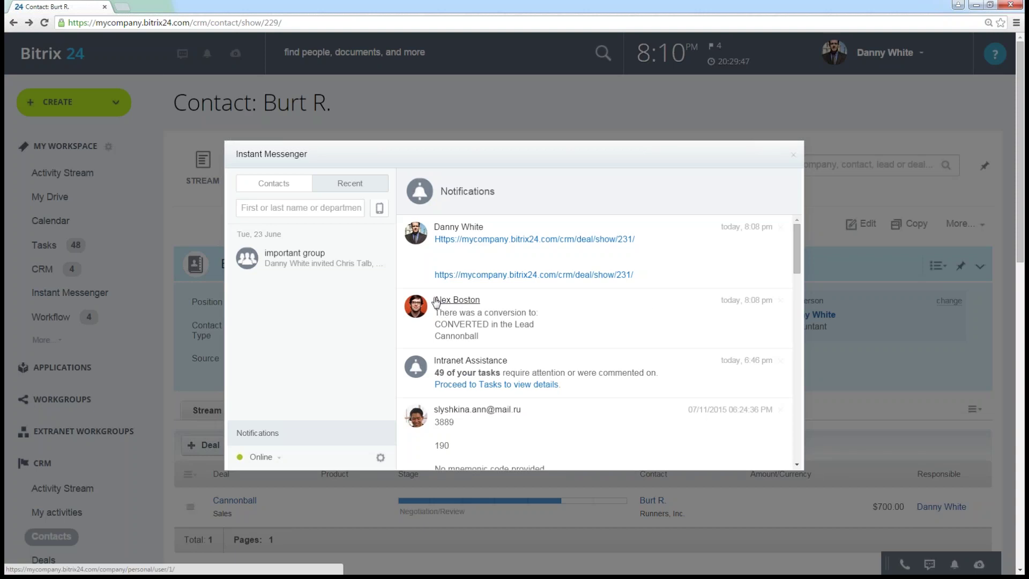
left_click_drag(490, 302, 502, 336)
left_click(464, 331)
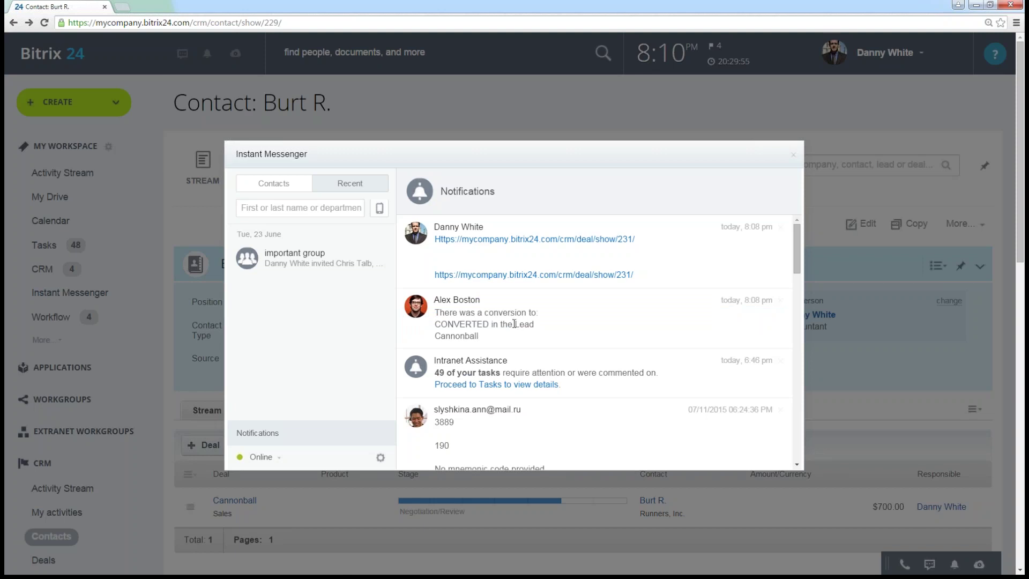
left_click_drag(435, 336, 490, 336)
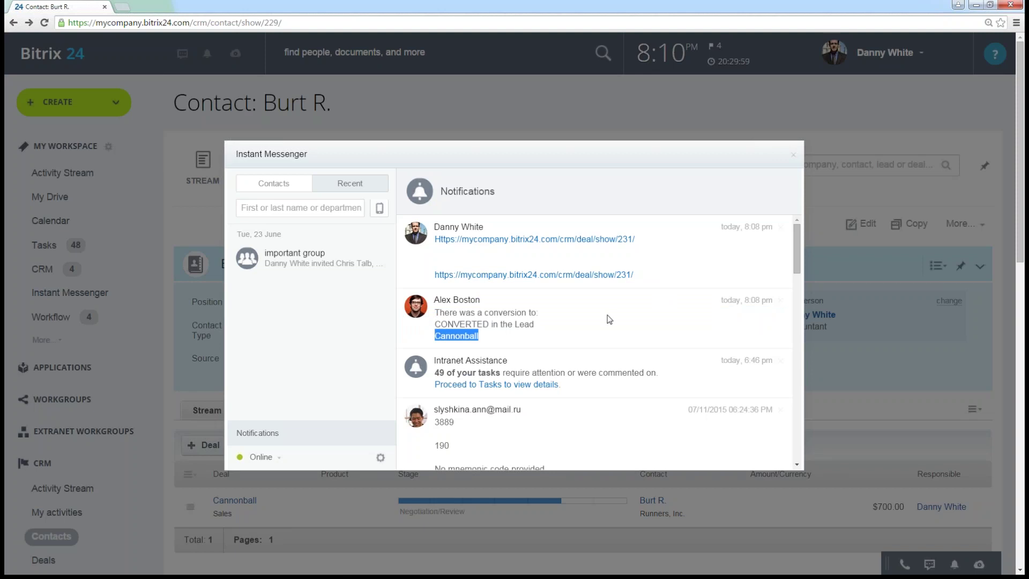
left_click(478, 337)
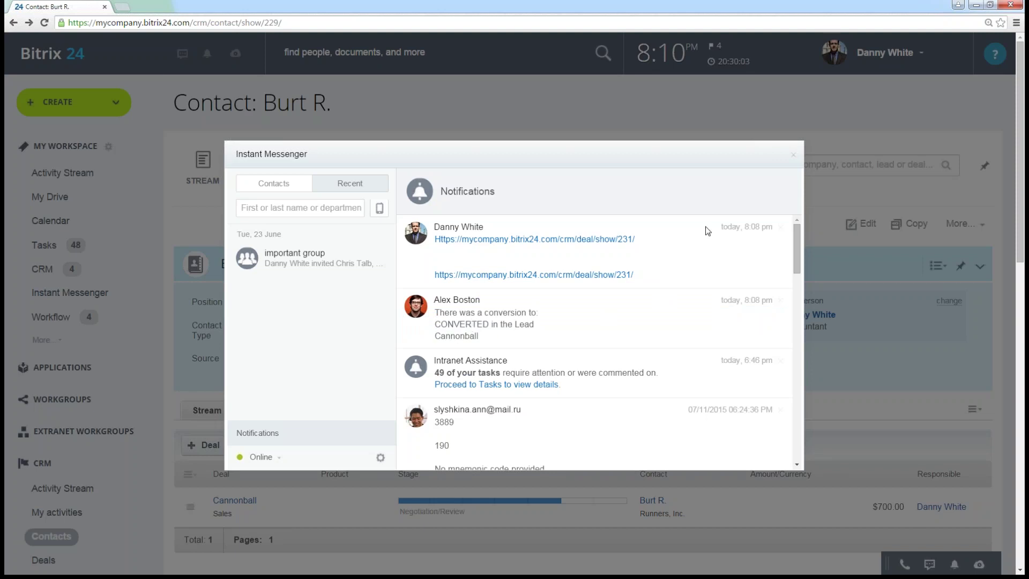
left_click(793, 155)
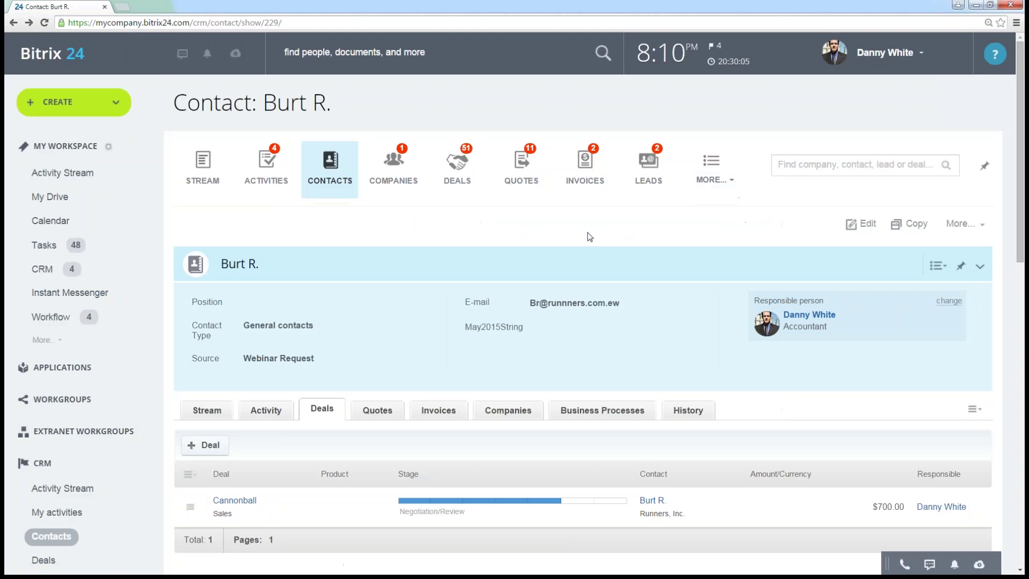
- Open the CRM settings in a new browser tab and switch to it
scroll(524, 275, "down", 4)
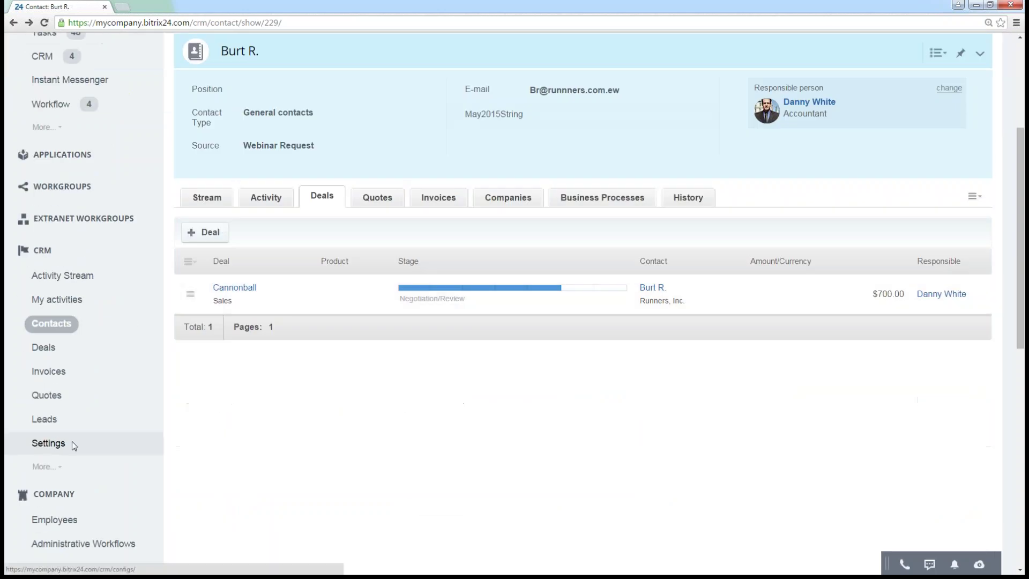
right_click(55, 441)
left_click(95, 447)
left_click(160, 6)
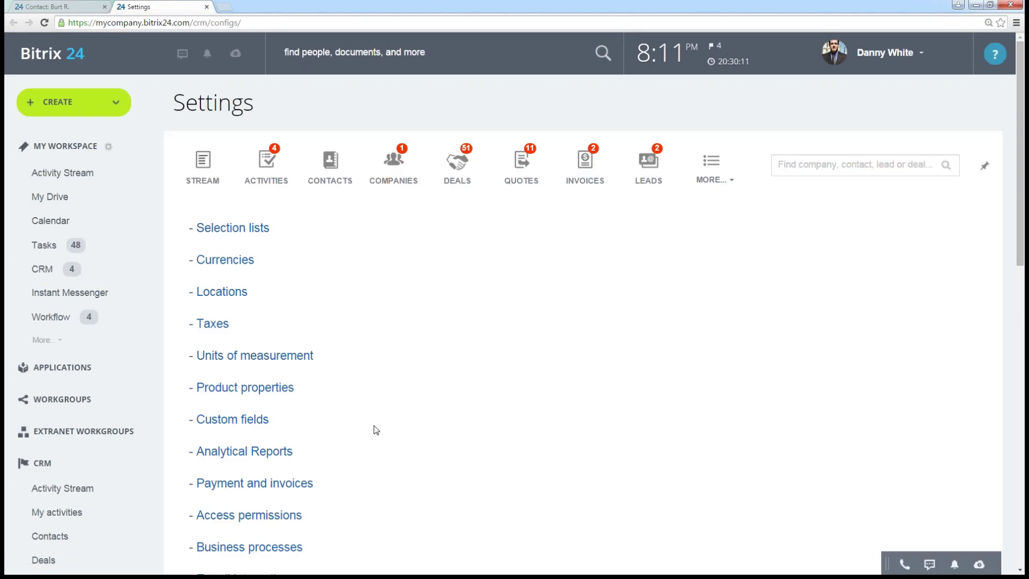
- Open the list of lead business process templates from the CRM settings
left_click(236, 548)
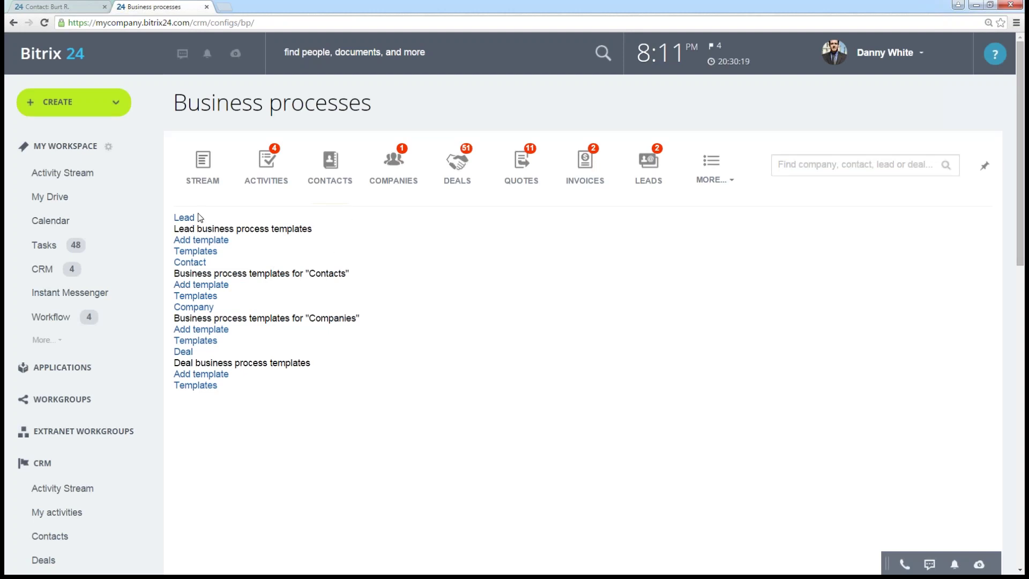
left_click(194, 252)
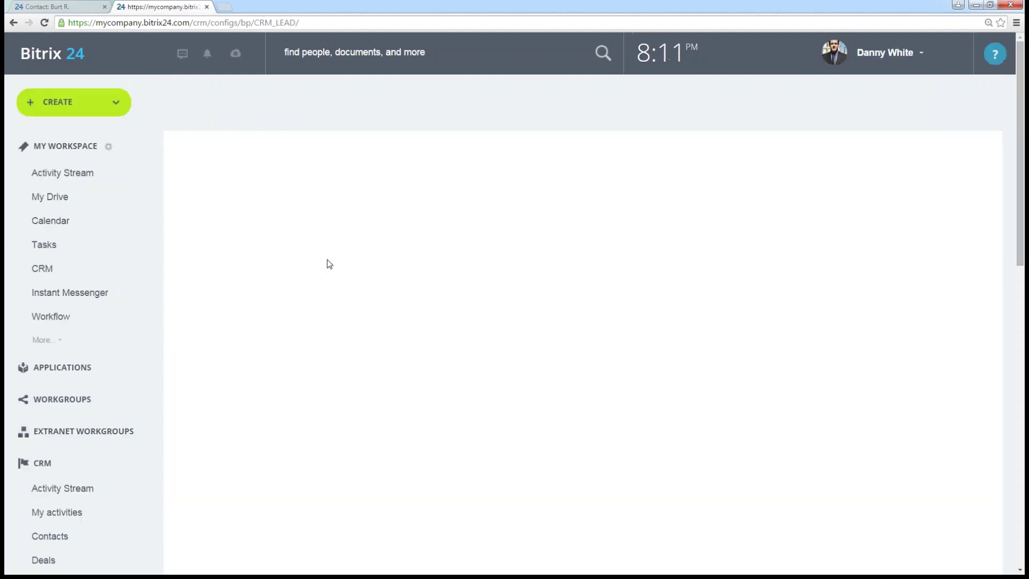
scroll(462, 289, "down", 1)
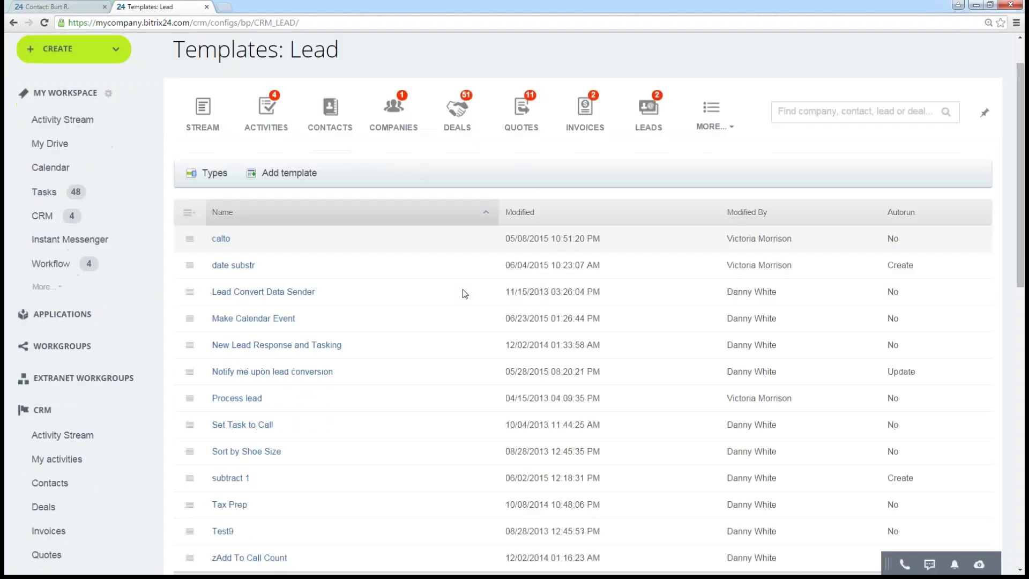
scroll(215, 328, "down", 1)
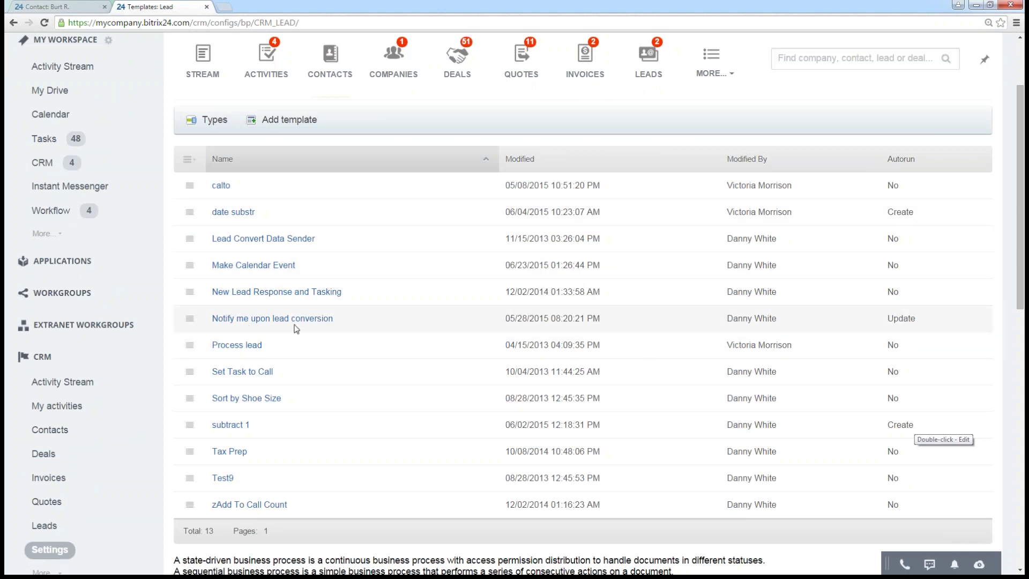
- Edit the "Notify me upon lead conversion" template and add two branches to its condition about the lead being converted
left_click(189, 317)
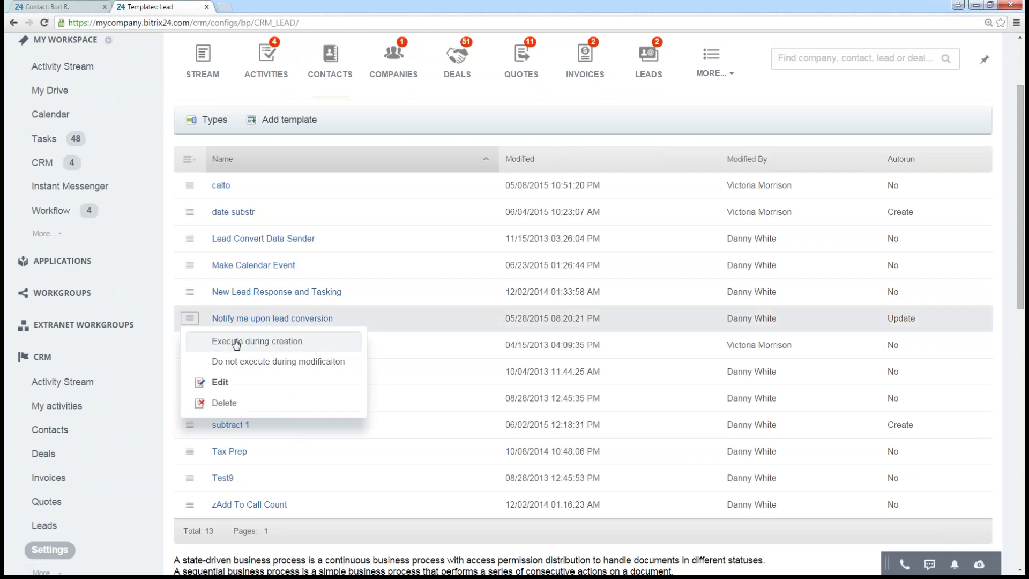
left_click(221, 383)
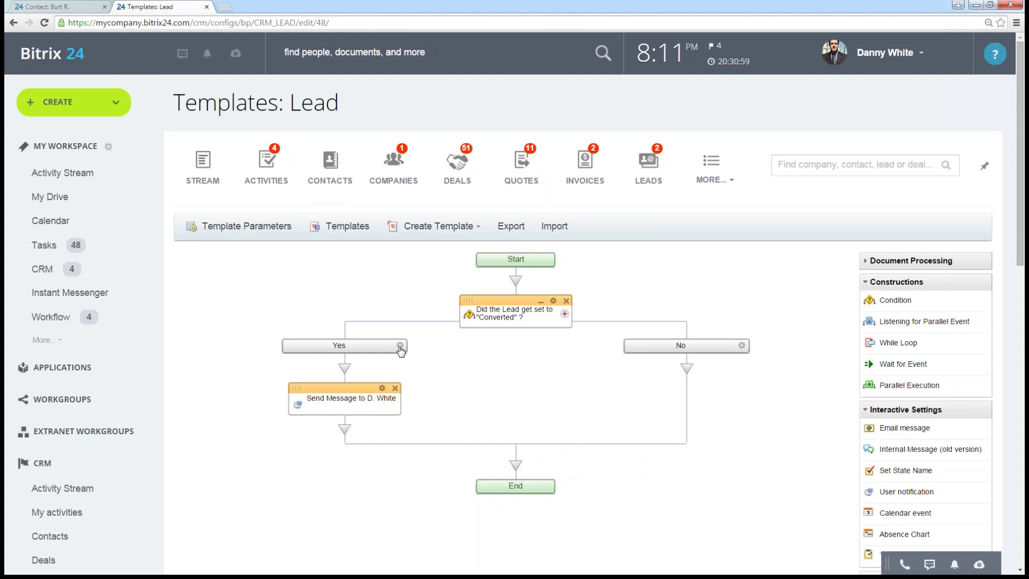
left_click(565, 314)
left_click(565, 314)
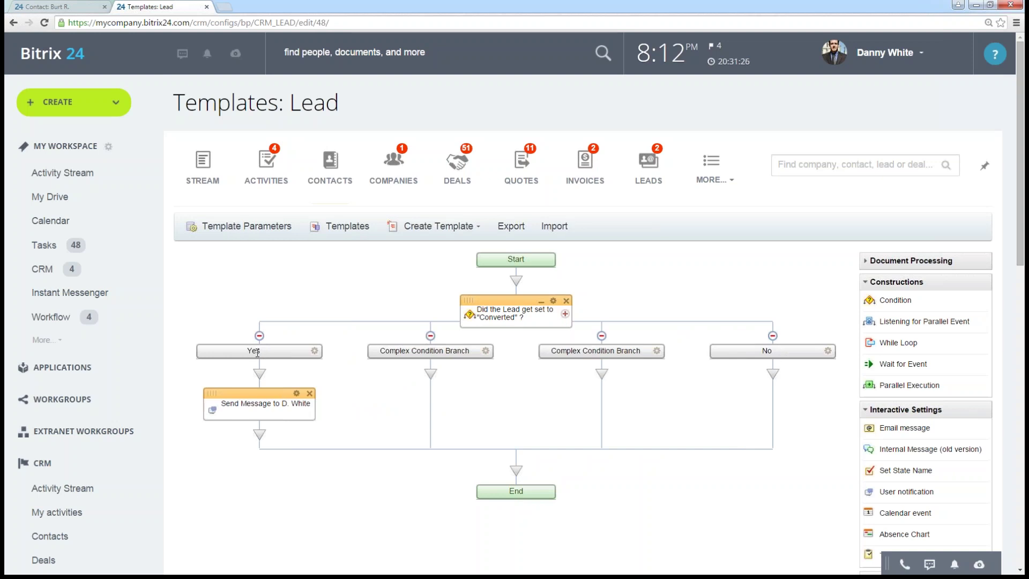
- Open the parameters of the Yes branch and check the available condition types, keeping Document Field
left_click(315, 351)
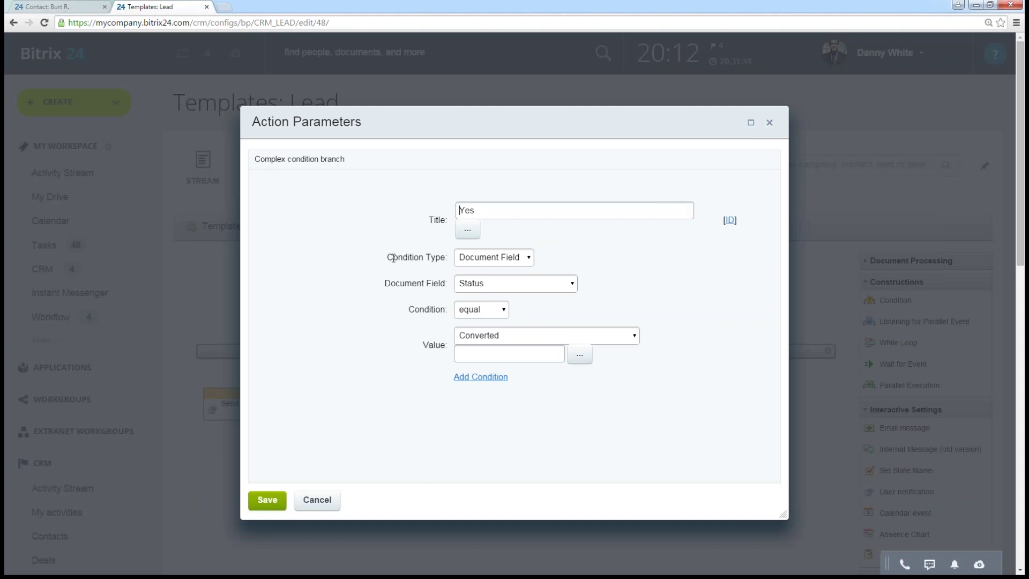
triple_click(425, 257)
left_click(520, 259)
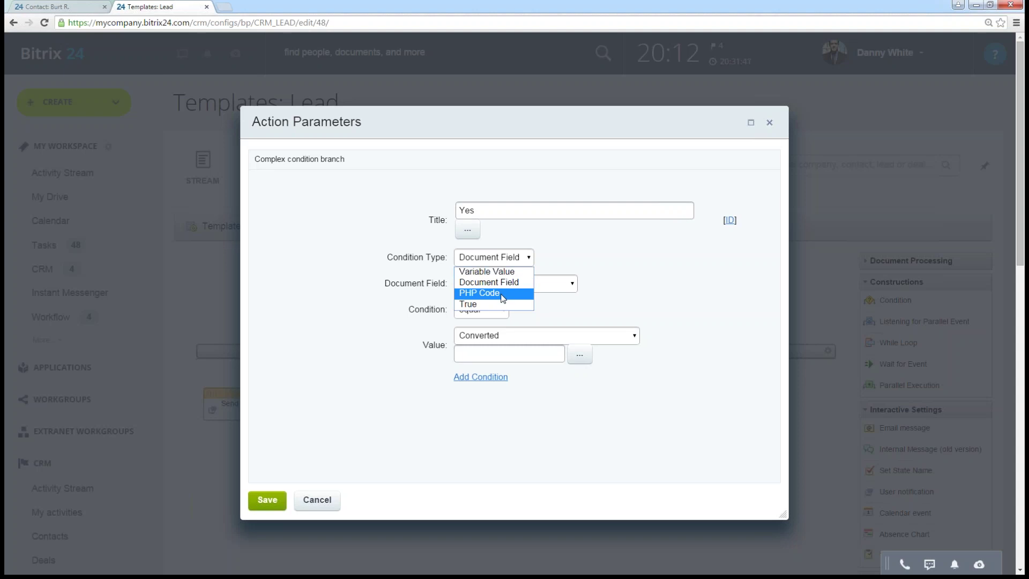
left_click(594, 255)
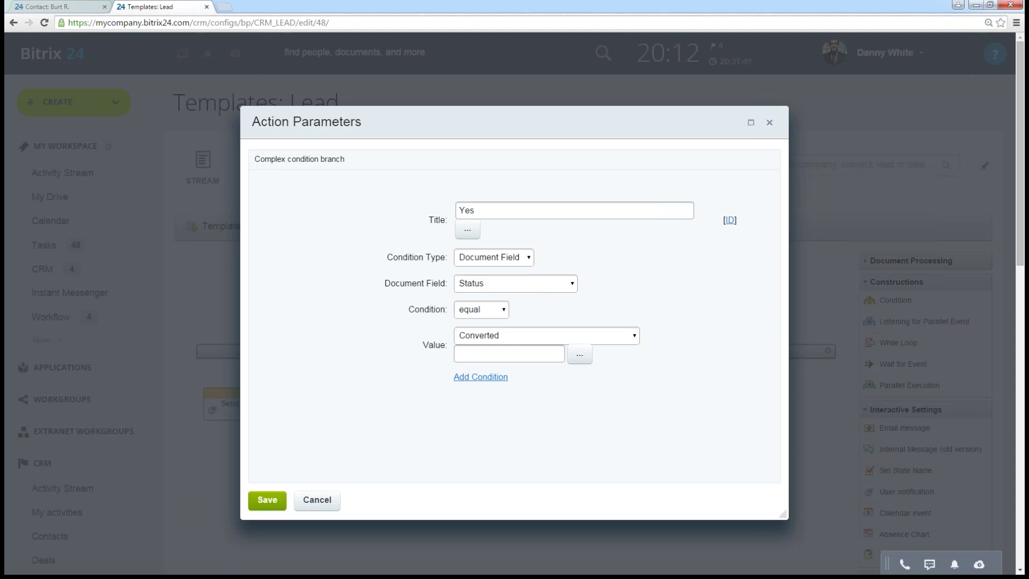
- Browse the document fields available for the Yes branch's condition, keeping Status
left_click(567, 289)
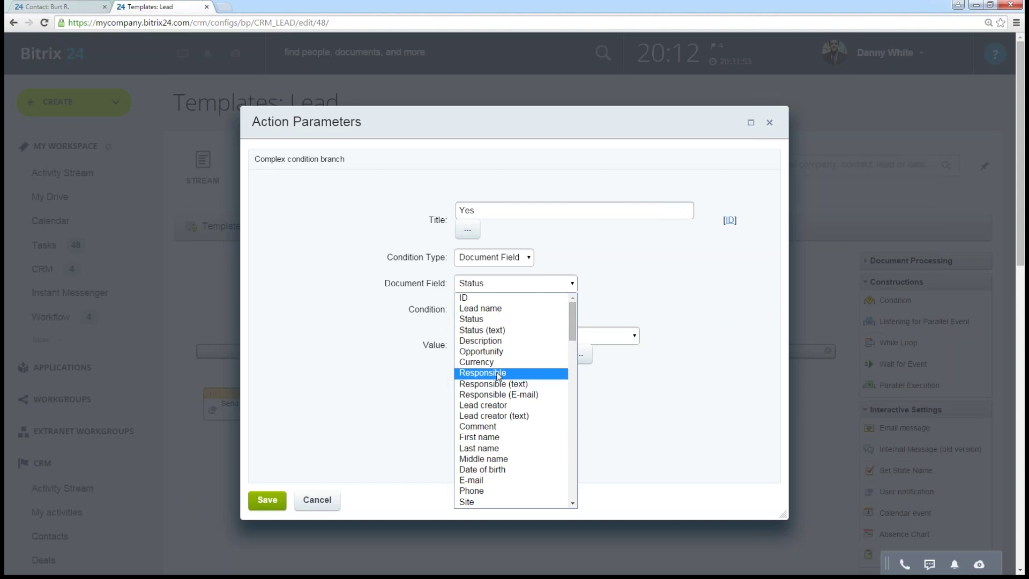
scroll(503, 386, "down", 10)
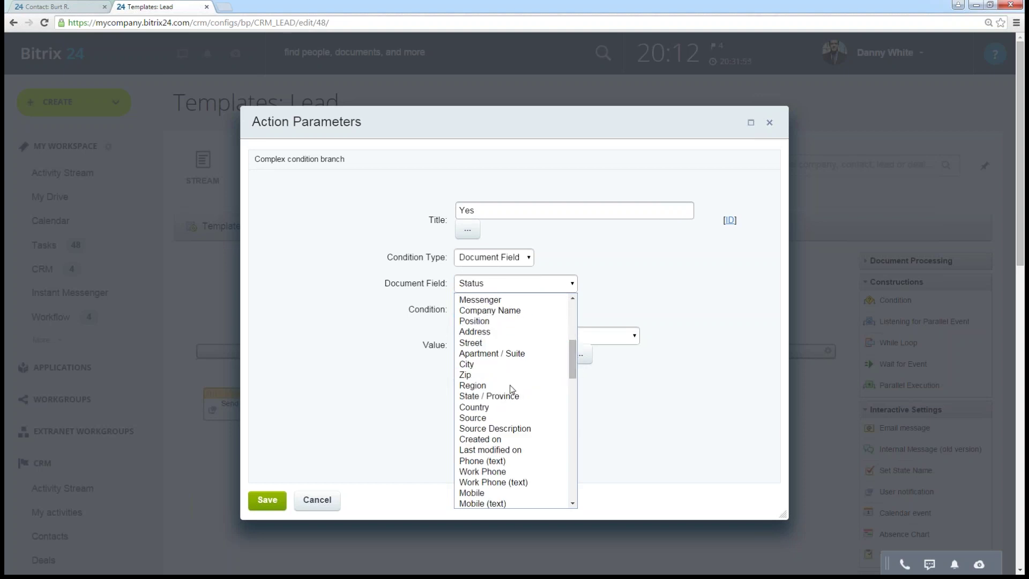
scroll(513, 395, "down", 10)
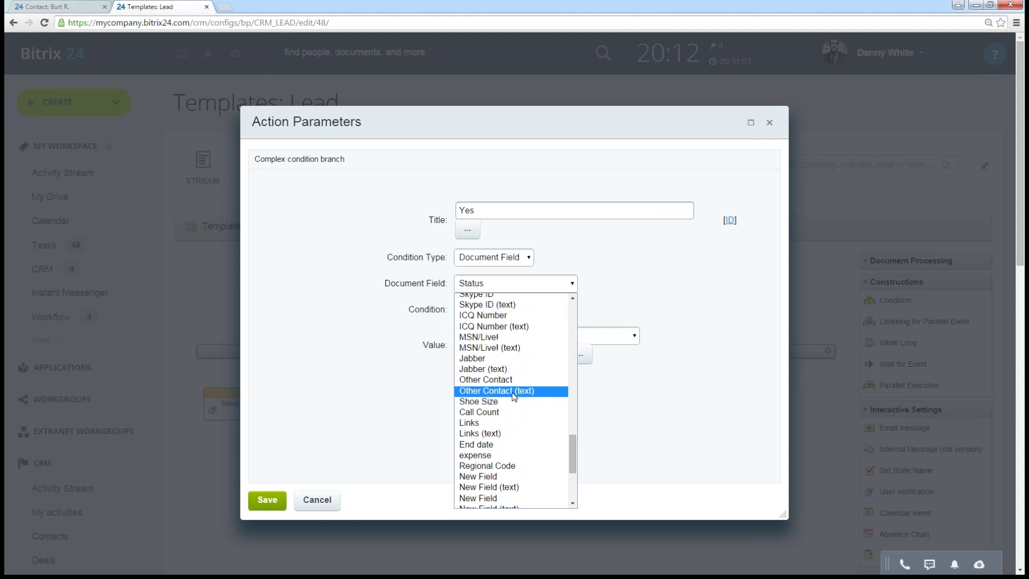
scroll(510, 381, "up", 5)
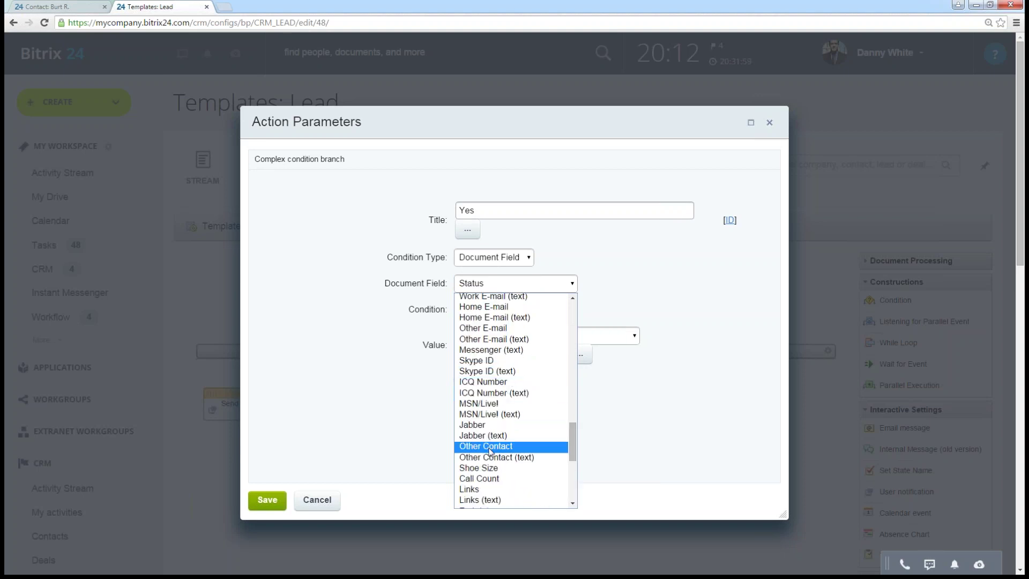
scroll(498, 445, "down", 3)
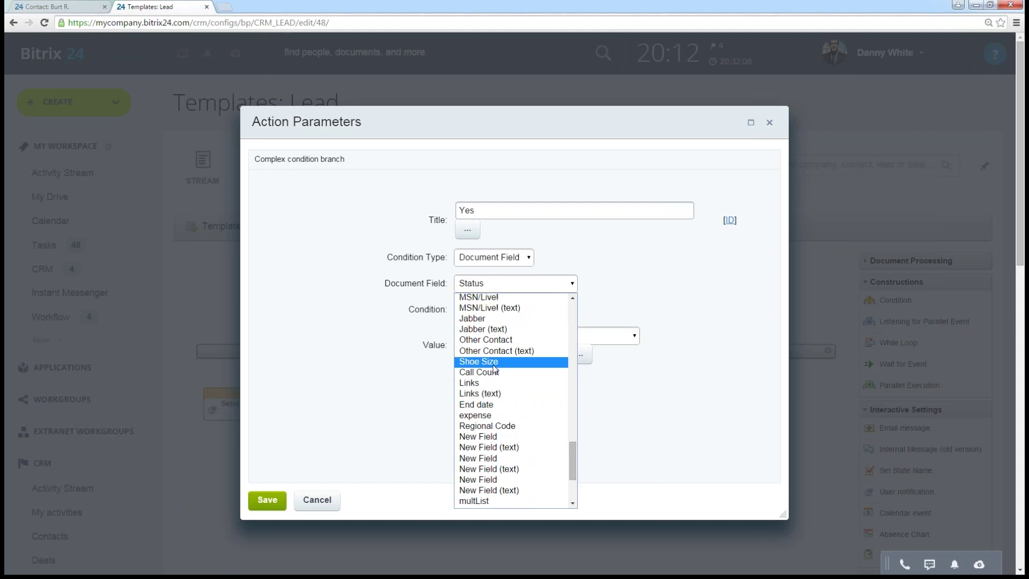
scroll(500, 362, "down", 3)
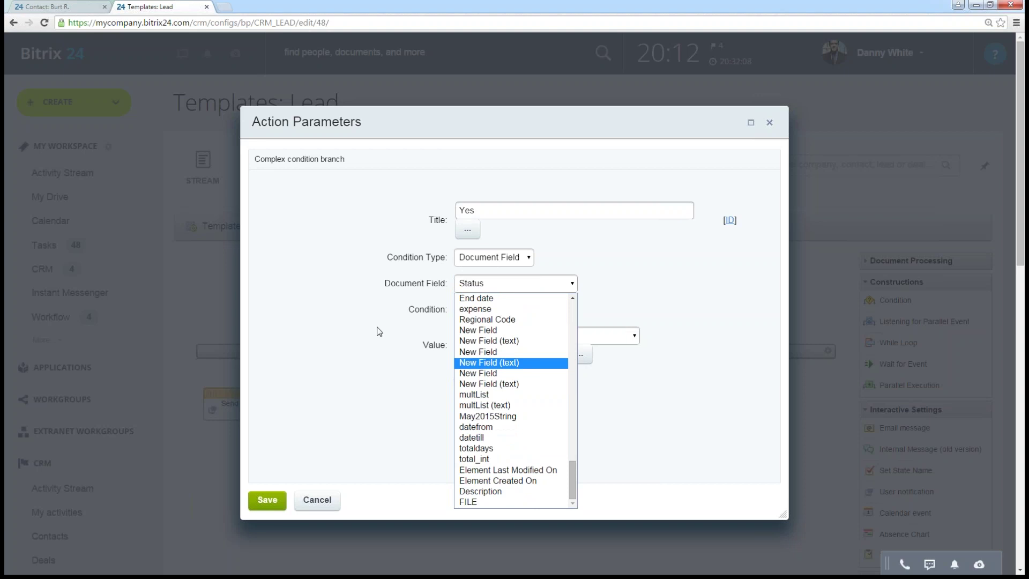
left_click(360, 311)
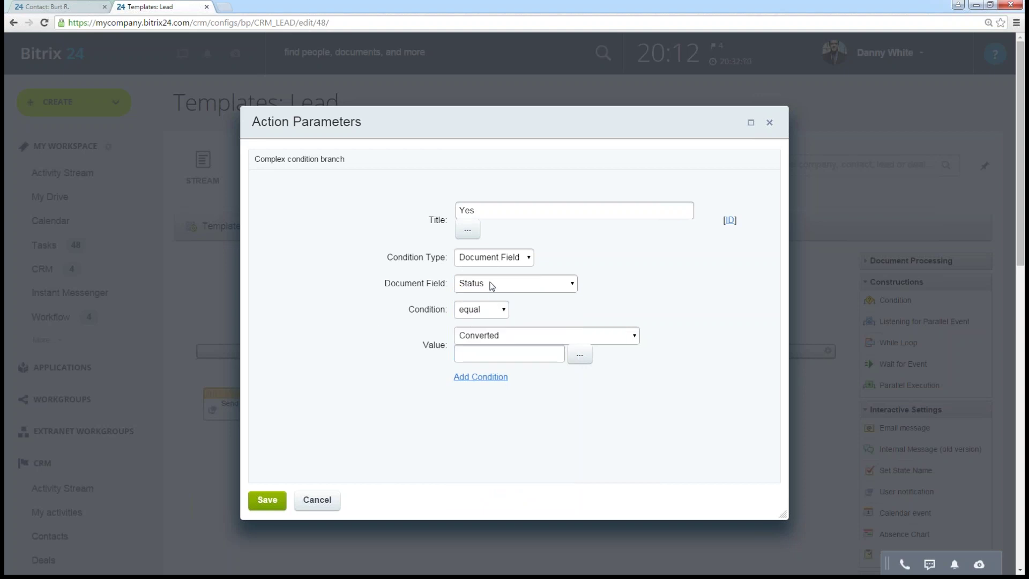
- Check the comparison operators and status values available for the Yes branch, and close its parameters without saving
left_click(488, 316)
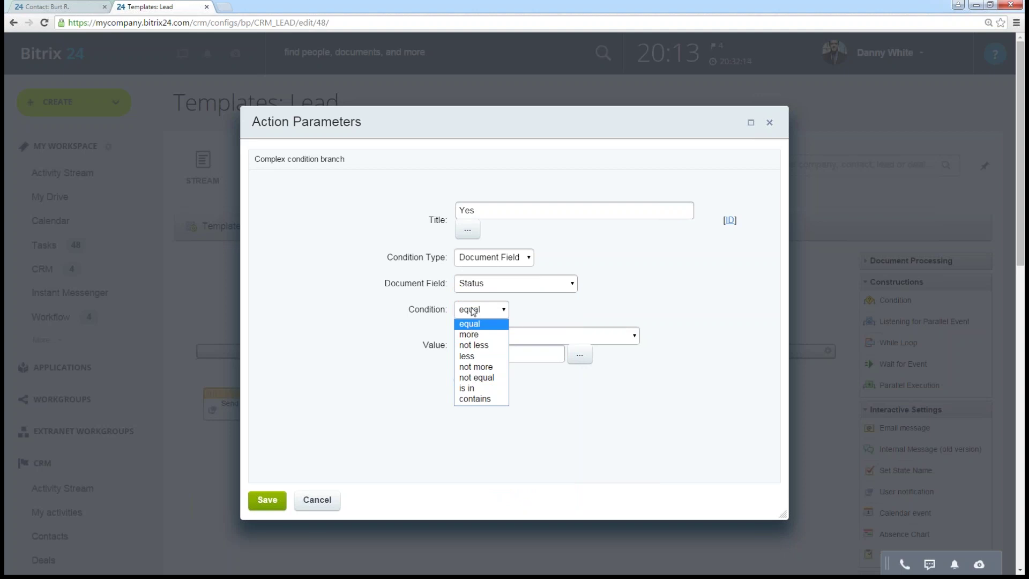
left_click(559, 312)
left_click(566, 335)
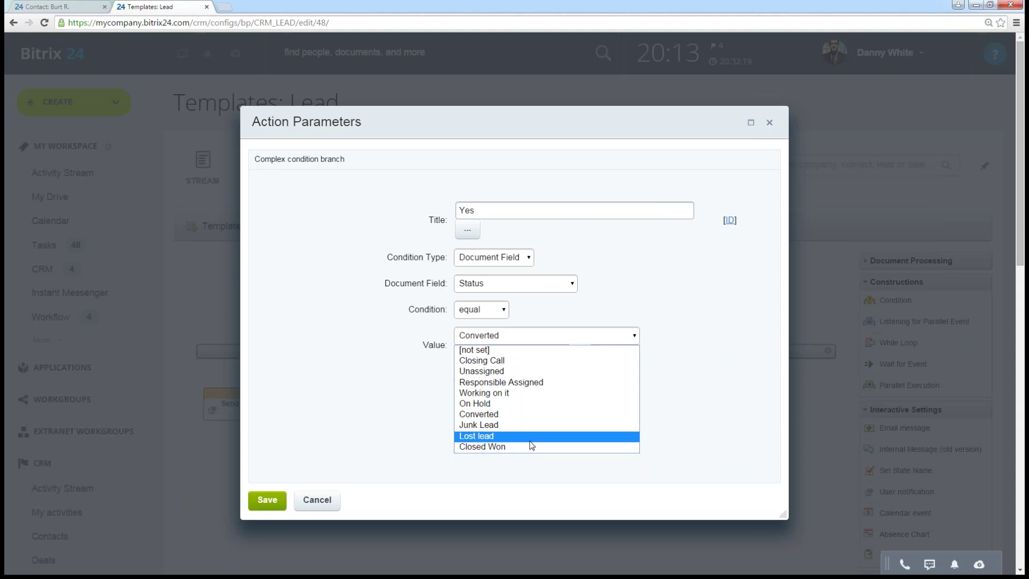
left_click(681, 357)
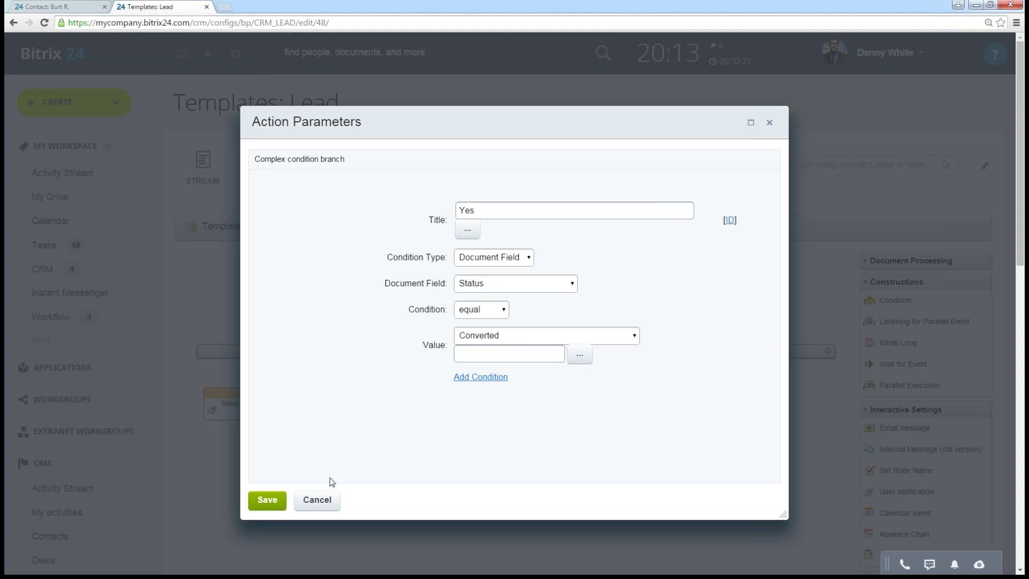
left_click(316, 499)
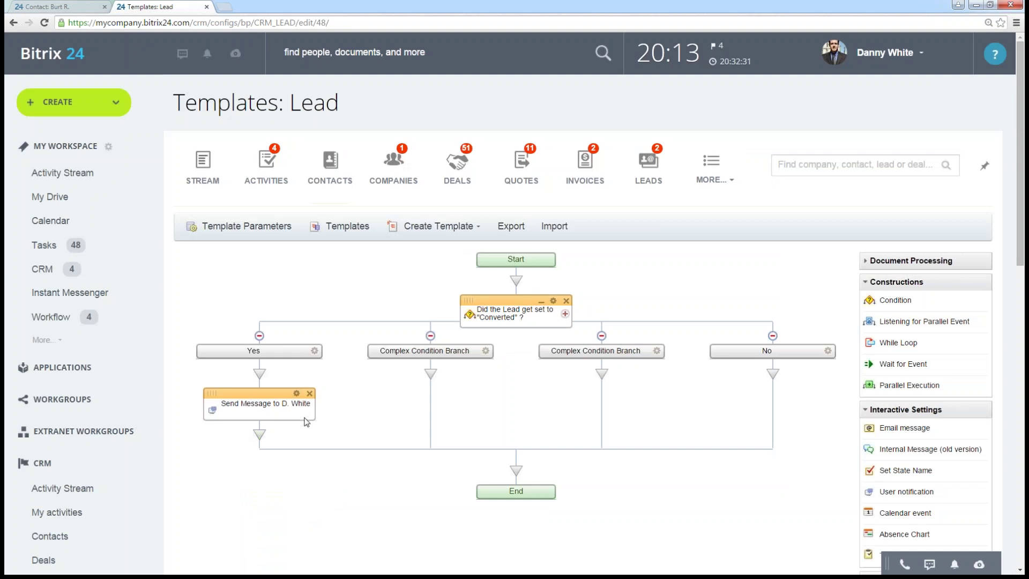
- Add a Task action after the message in the Yes branch and a Modify Document action before it
scroll(567, 379, "down", 2)
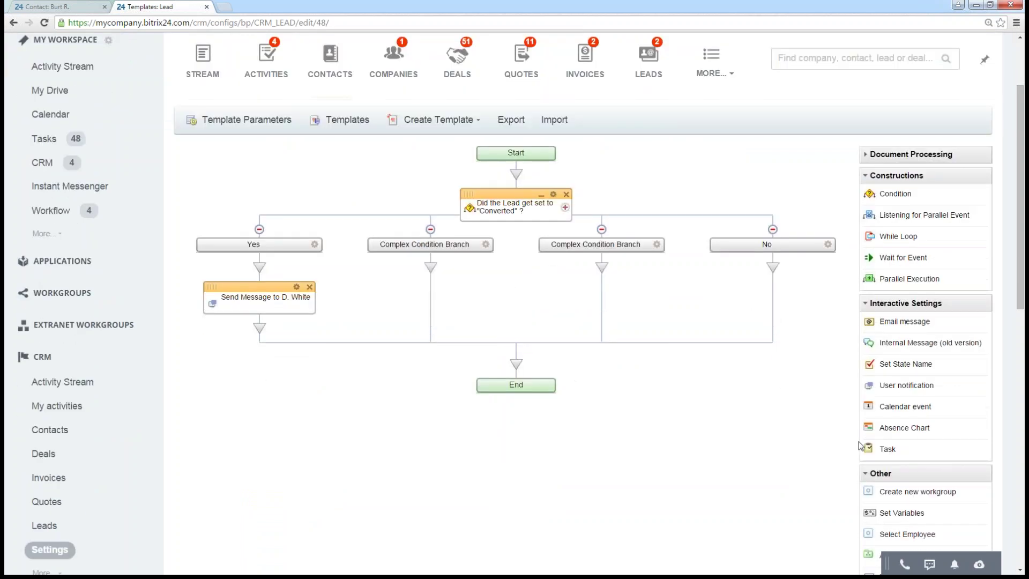
left_click_drag(874, 445, 259, 327)
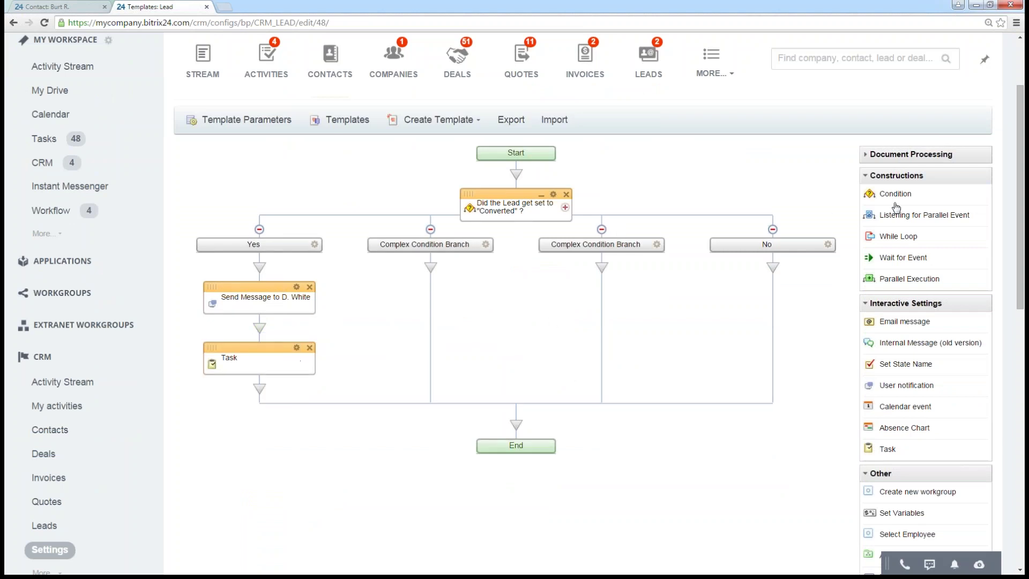
left_click(877, 154)
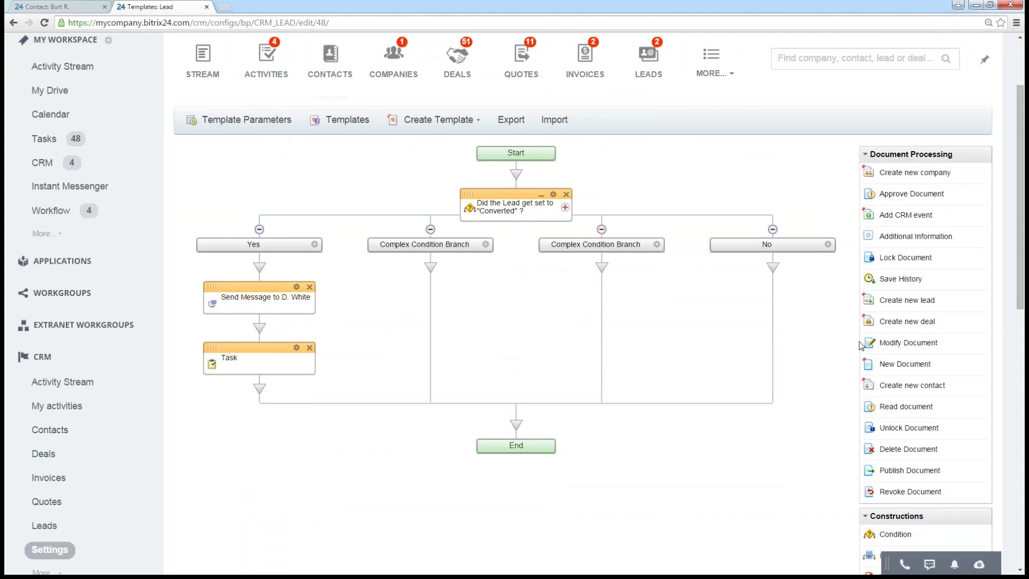
left_click_drag(868, 342, 271, 271)
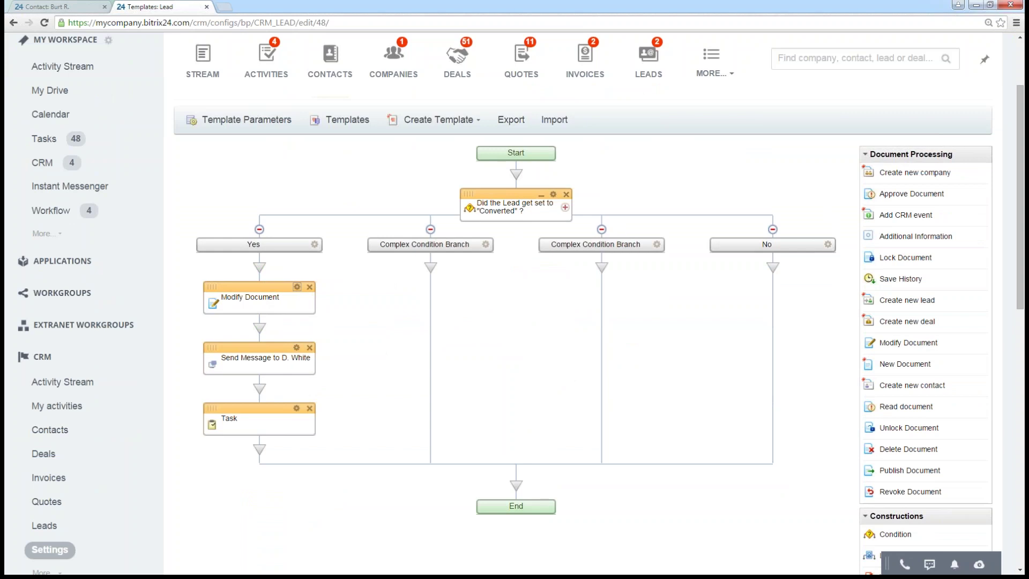
- Try assigning an employee from the user list as Responsible in the Modify Document action, and discard the change
double_click(298, 300)
left_click(319, 249)
left_click(292, 301)
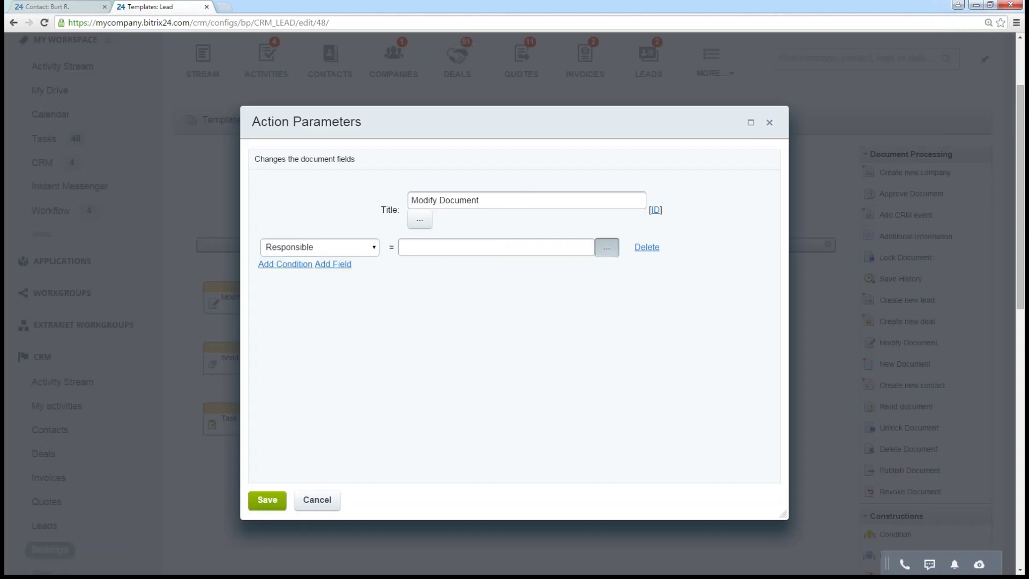
left_click(603, 249)
left_click(450, 381)
left_click(453, 391)
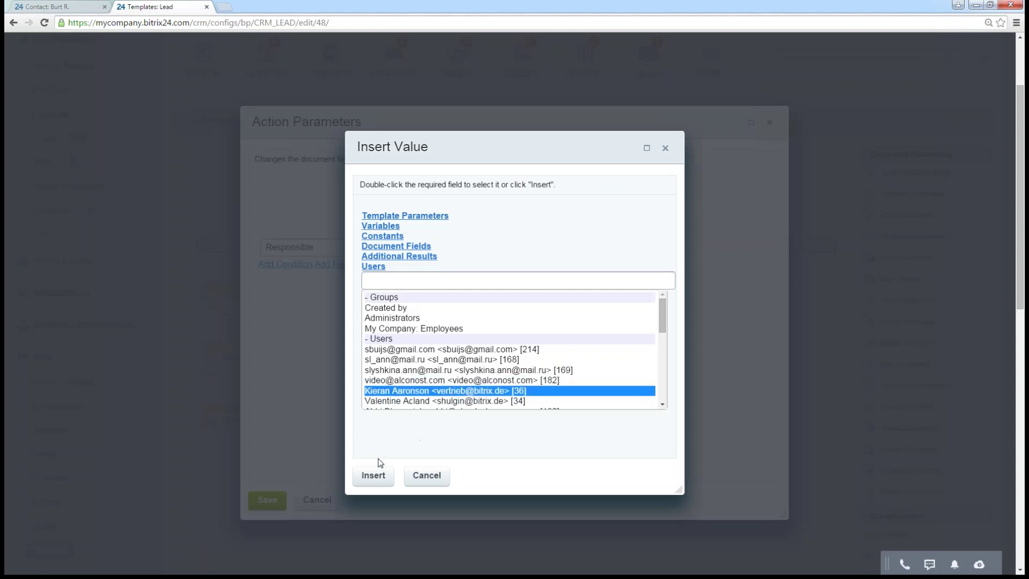
left_click(373, 475)
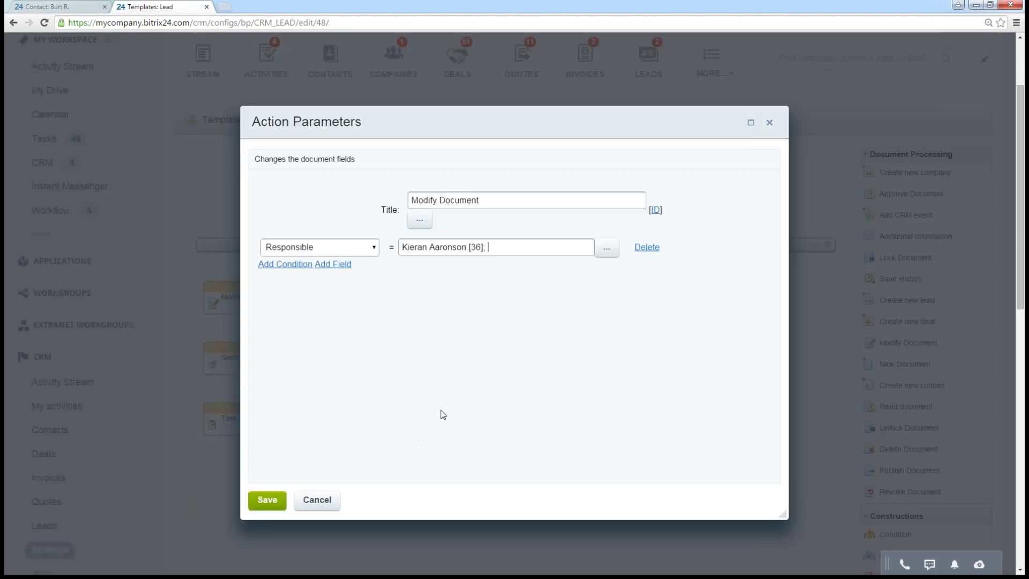
left_click(317, 500)
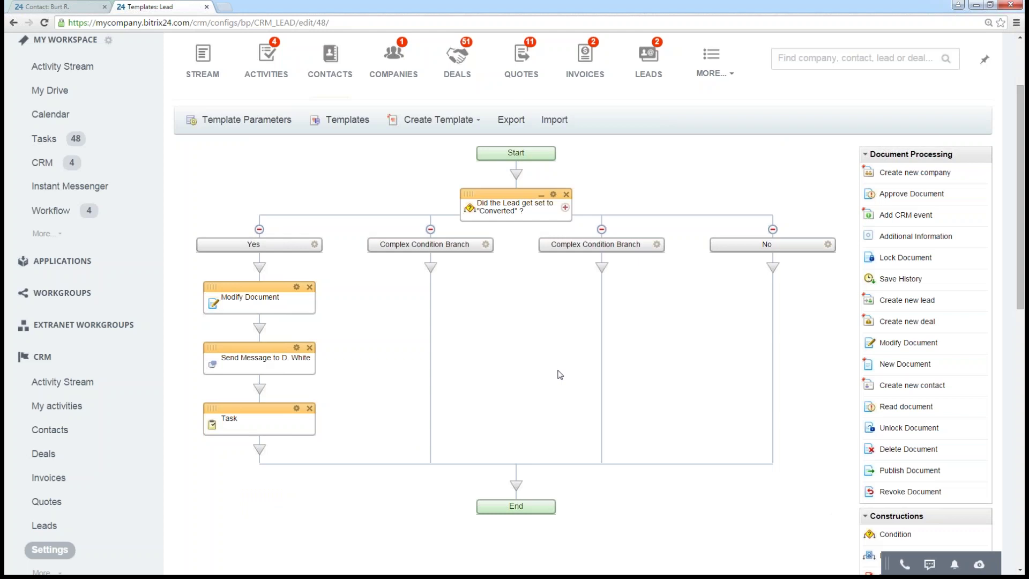
- Leave the template editor and open the CRM sales funnel
scroll(562, 370, "up", 1)
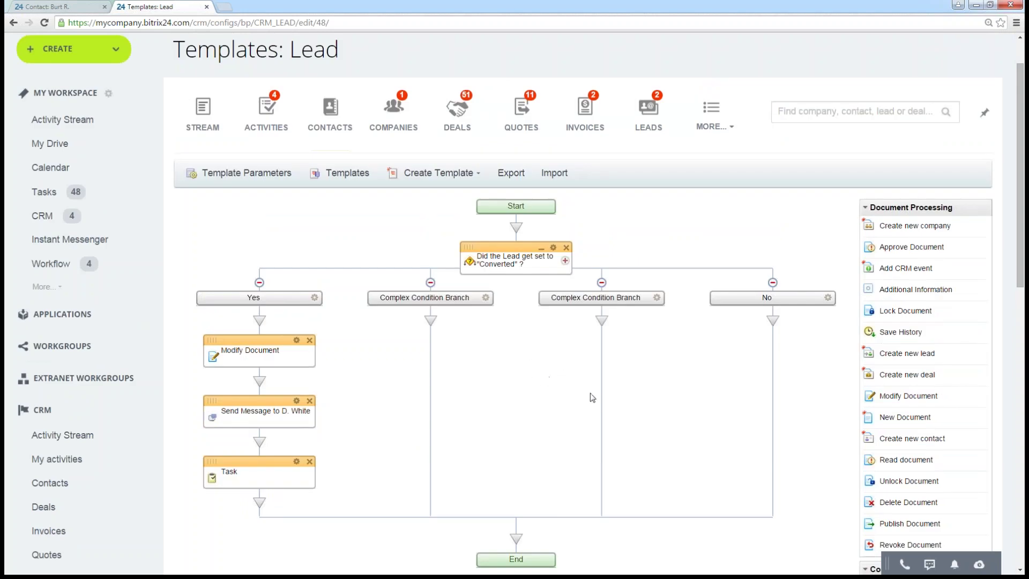
scroll(592, 394, "down", 5)
scroll(643, 364, "up", 5)
scroll(660, 345, "up", 1)
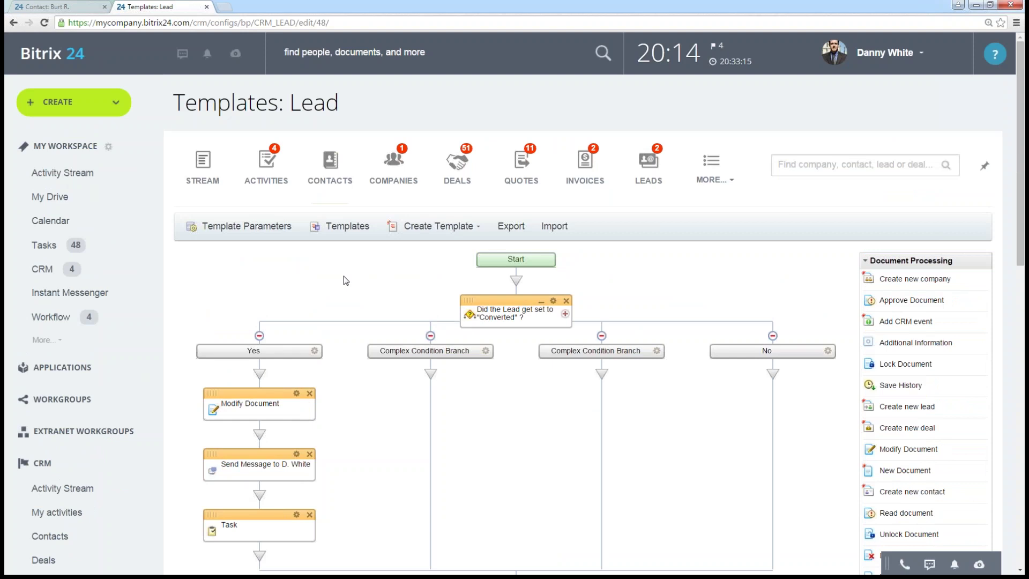
scroll(147, 330, "down", 2)
scroll(147, 331, "down", 3)
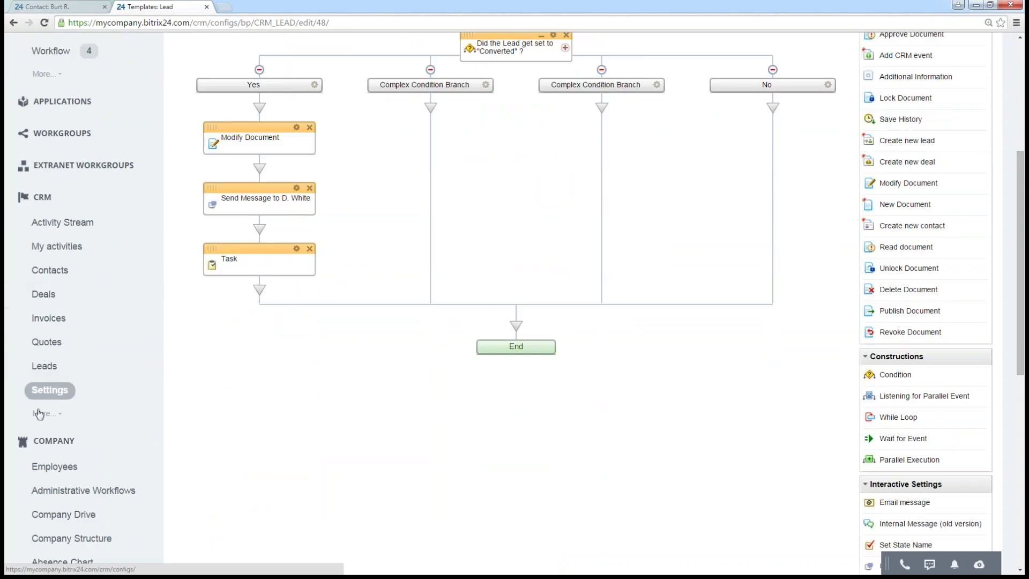
left_click(58, 416)
left_click(62, 439)
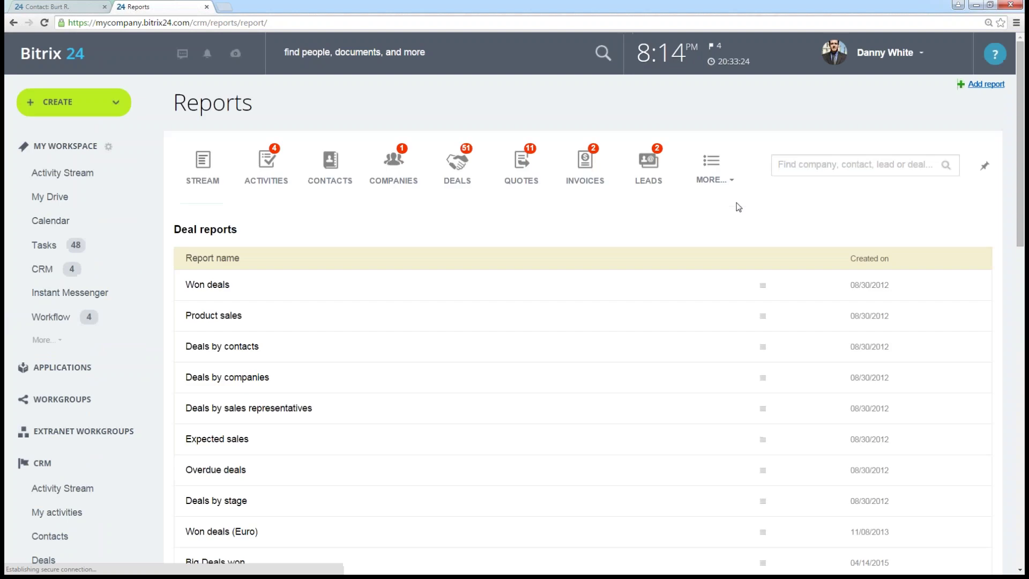
left_click(730, 184)
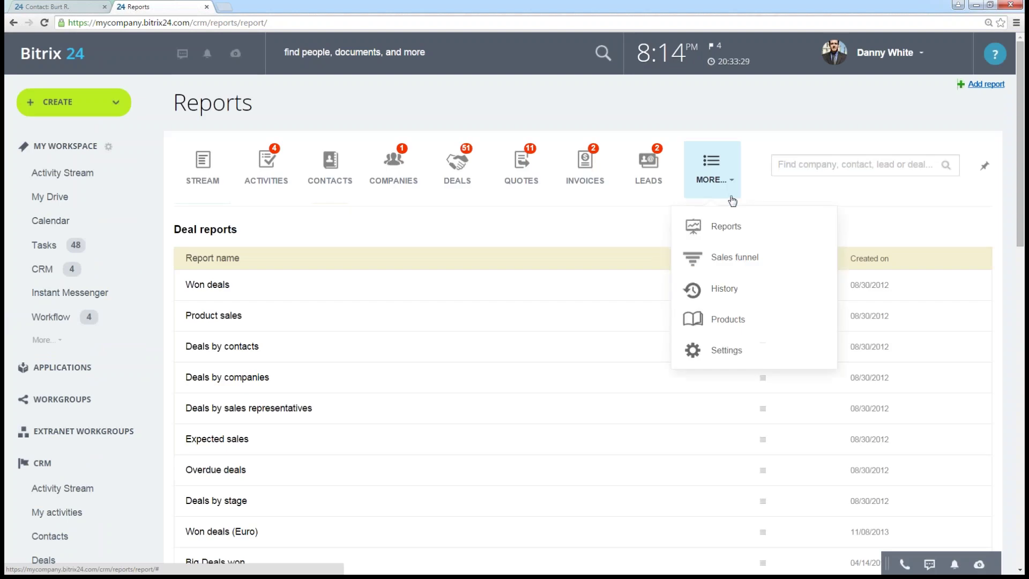
left_click(748, 258)
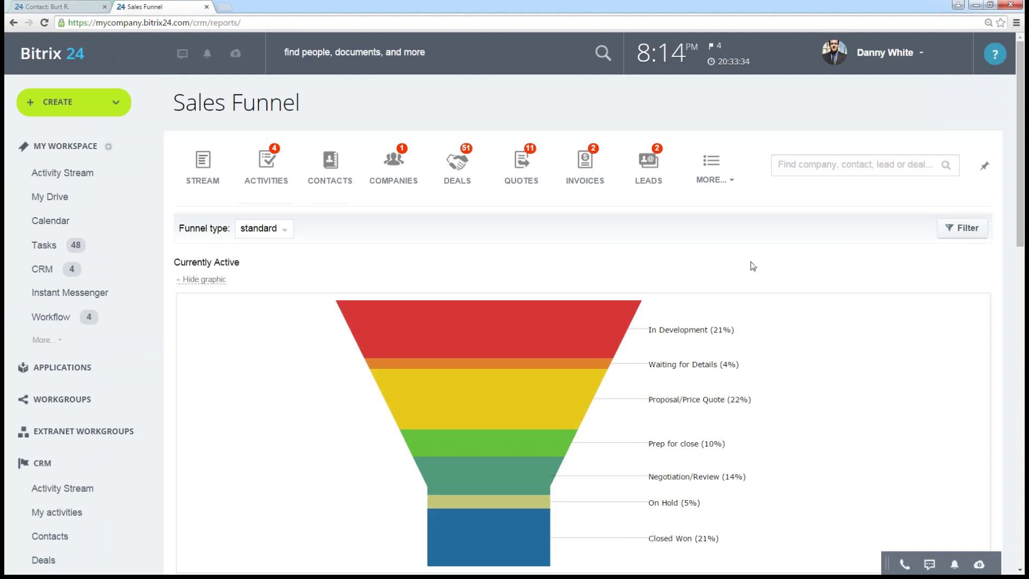
- Examine the standard sales funnel's chart and its table of deal stages
scroll(757, 269, "down", 3)
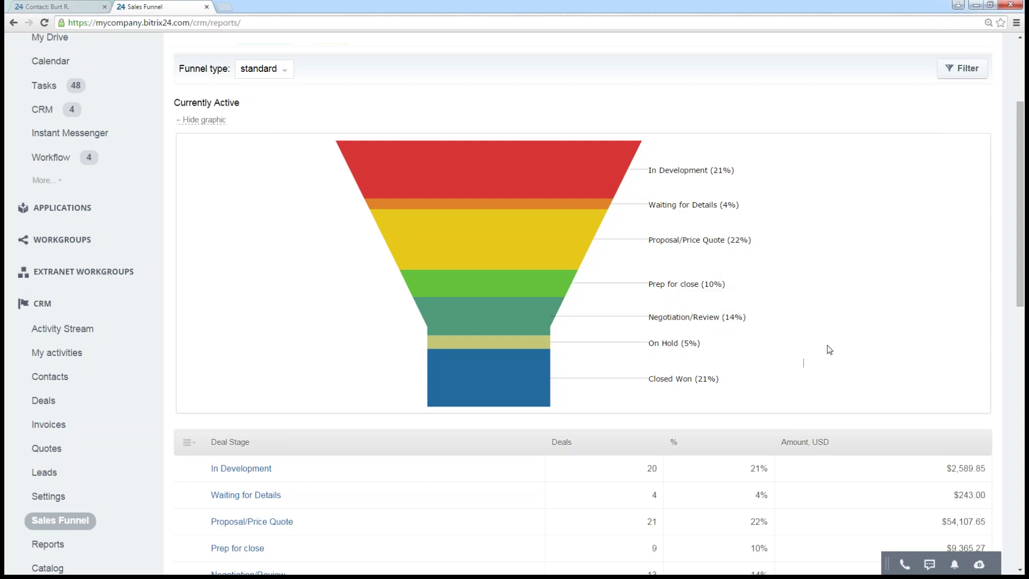
scroll(829, 346, "up", 2)
scroll(694, 228, "down", 1)
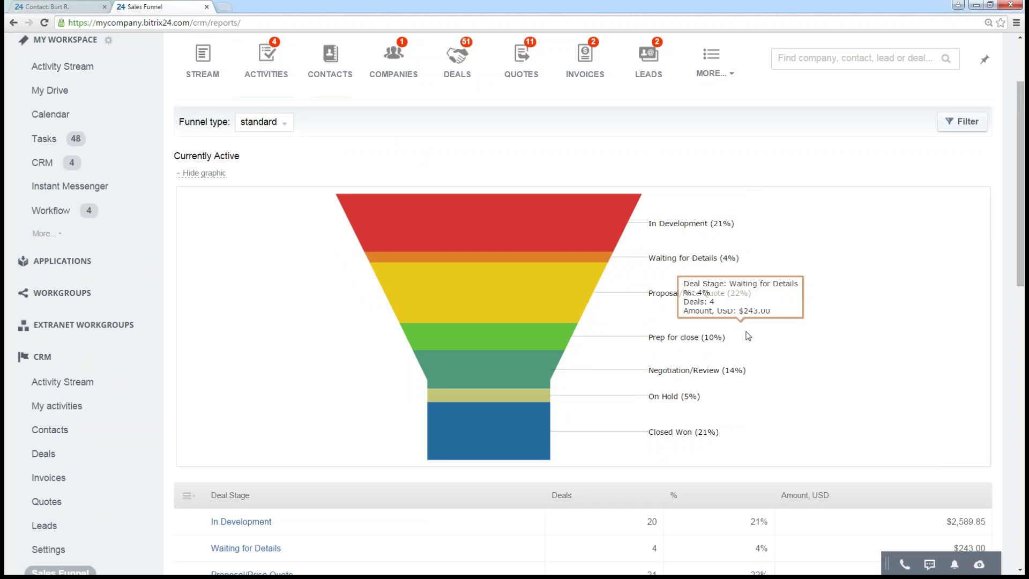
scroll(766, 349, "down", 2)
scroll(766, 351, "up", 2)
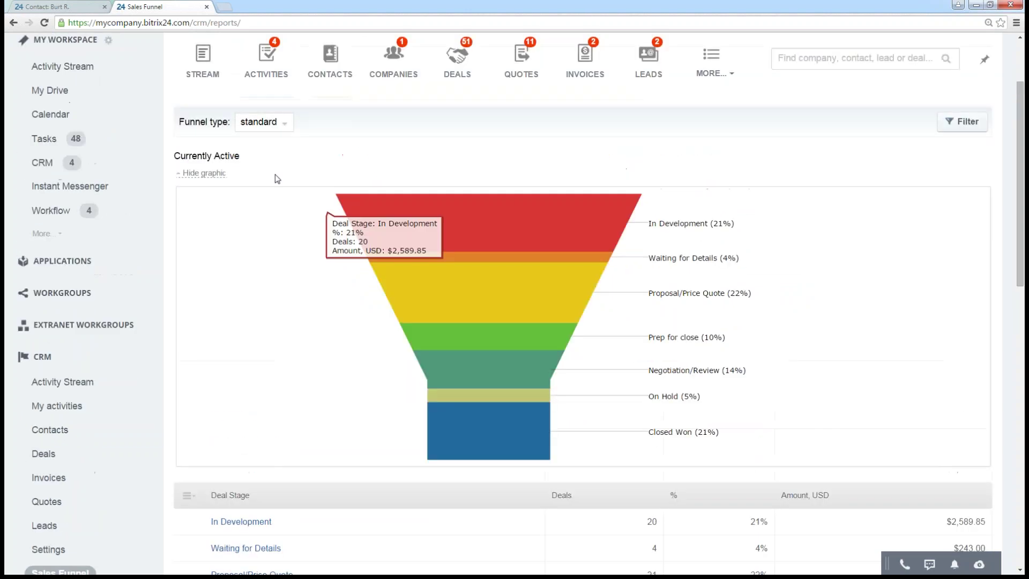
- View the funnel with conversions, and return the funnel type to standard
left_click(270, 123)
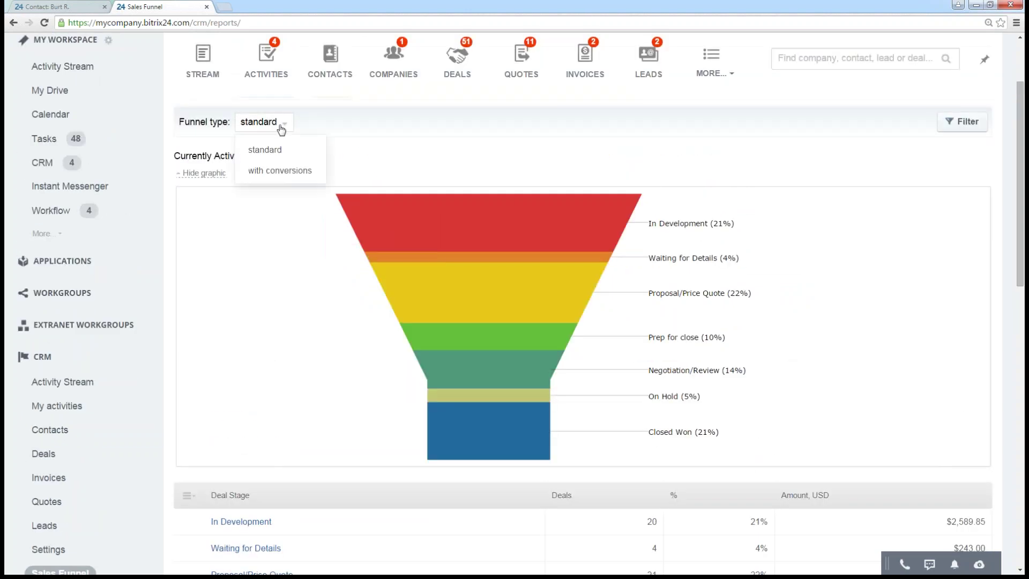
left_click(278, 171)
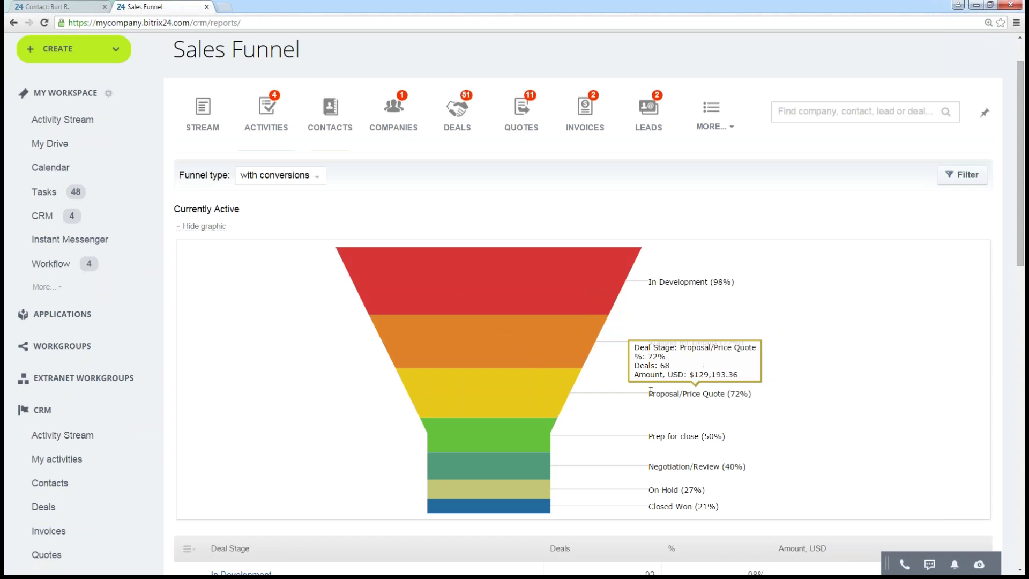
scroll(774, 392, "up", 1)
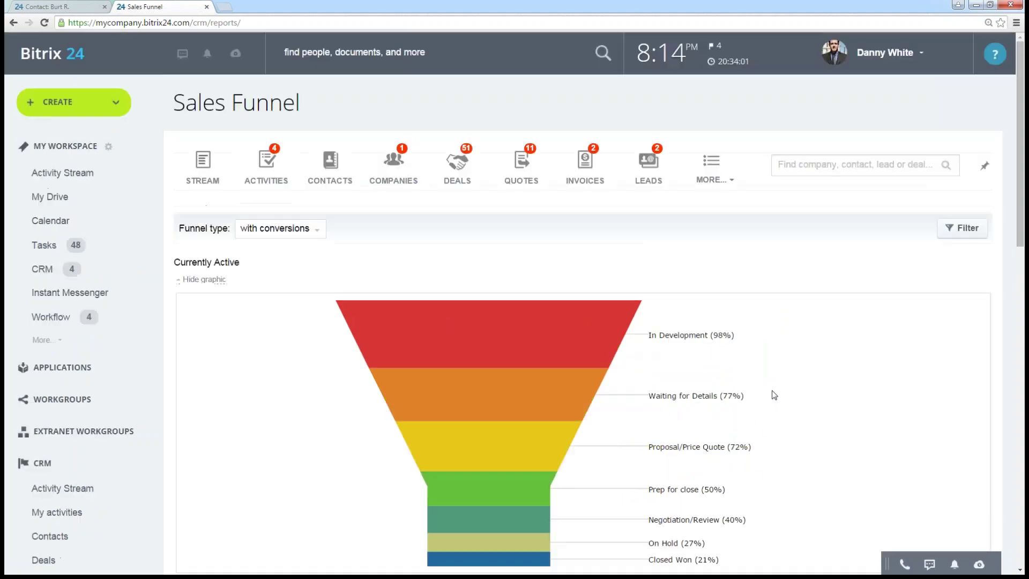
left_click(278, 231)
left_click(287, 257)
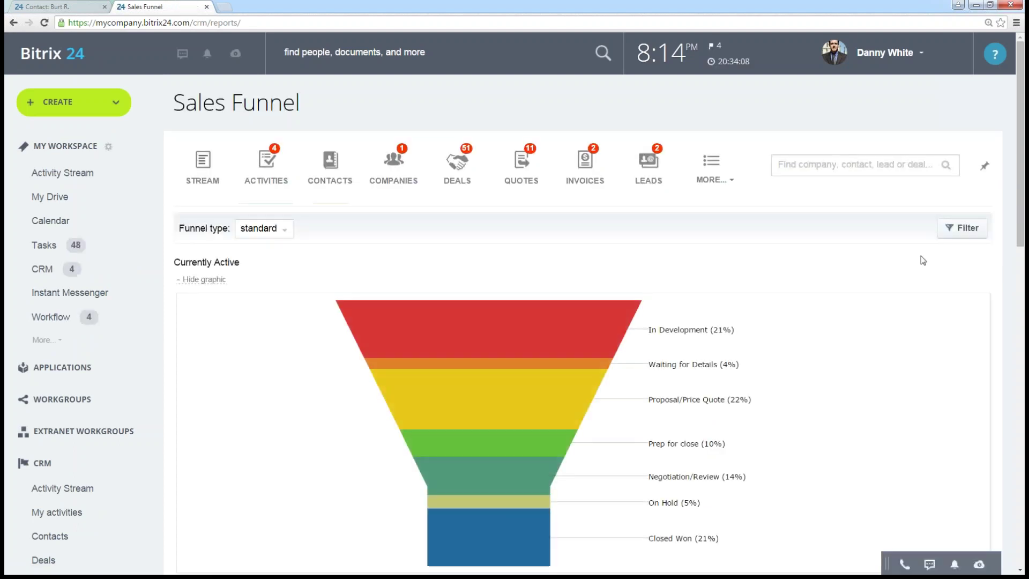
- Check the sales funnel's filter fields, their options and the saved filters, and close the filter without applying it
left_click(951, 230)
scroll(884, 242, "down", 1)
left_click(868, 252)
scroll(863, 234, "down", 1)
left_click(859, 199)
left_click(867, 212)
left_click(862, 236)
left_click(809, 220)
scroll(809, 220, "down", 1)
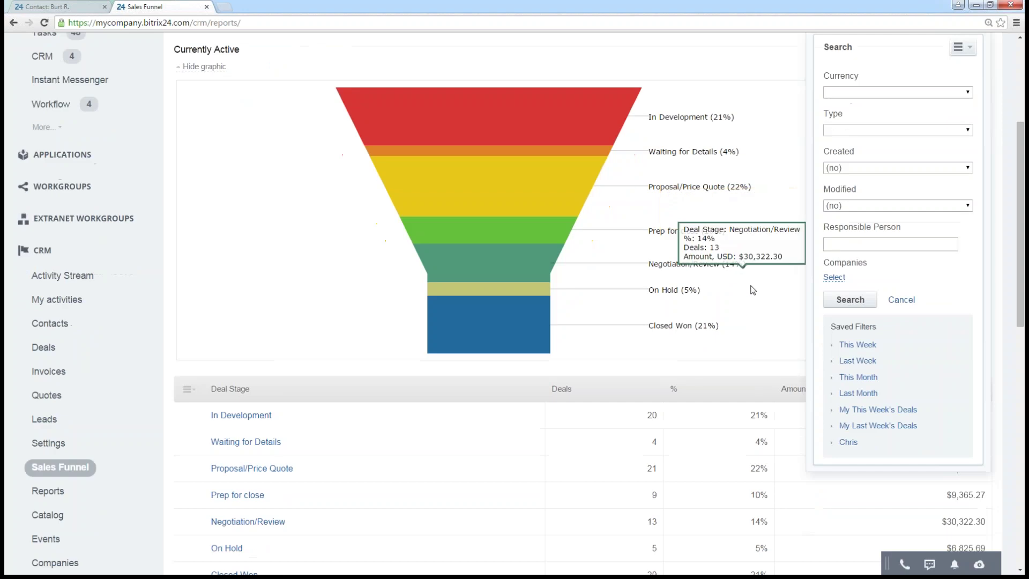
scroll(745, 289, "up", 2)
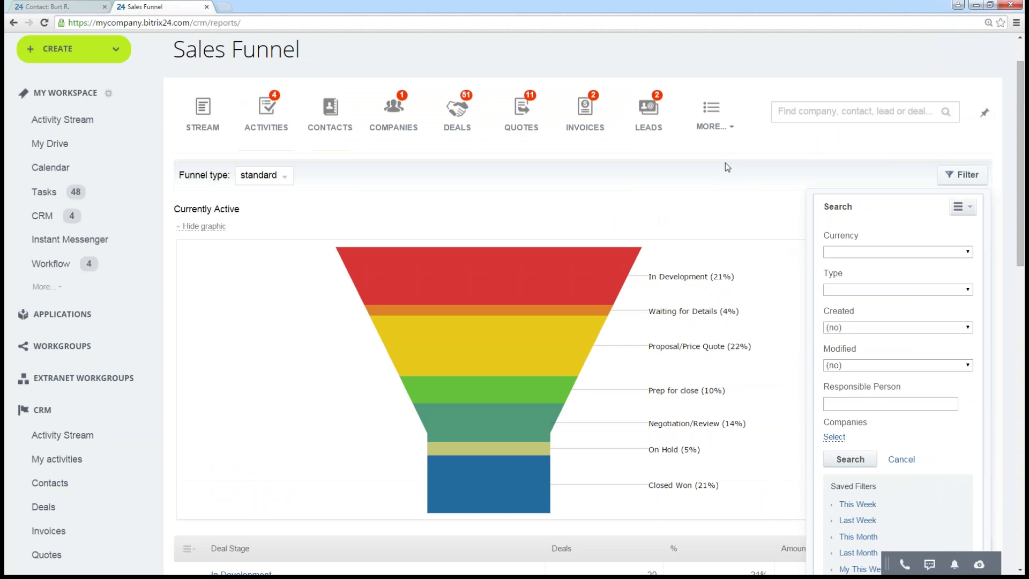
left_click(959, 173)
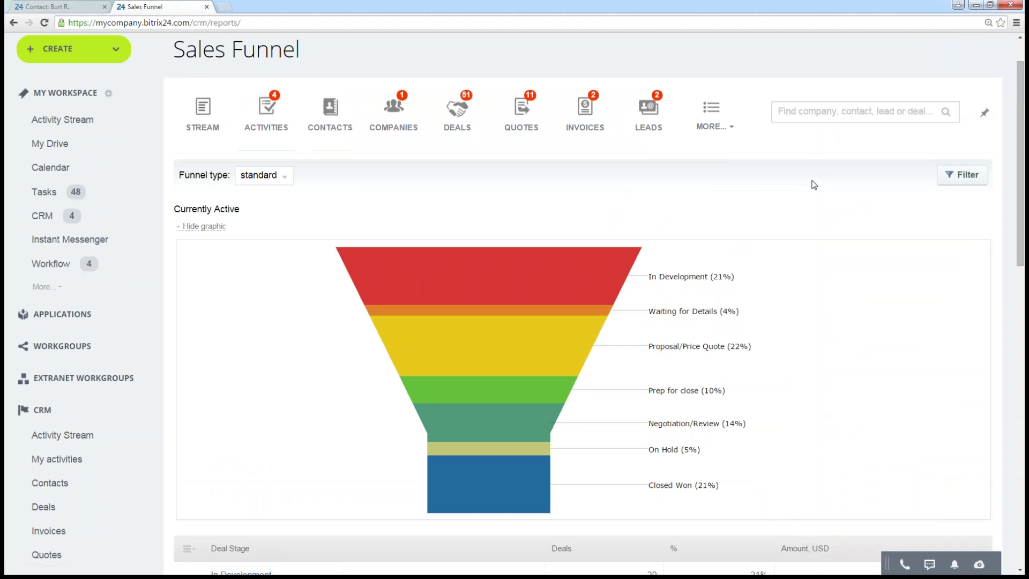
- Open the CRM reports list and review the deal, product, lead, invoice and activity reports available
left_click(717, 128)
left_click(738, 173)
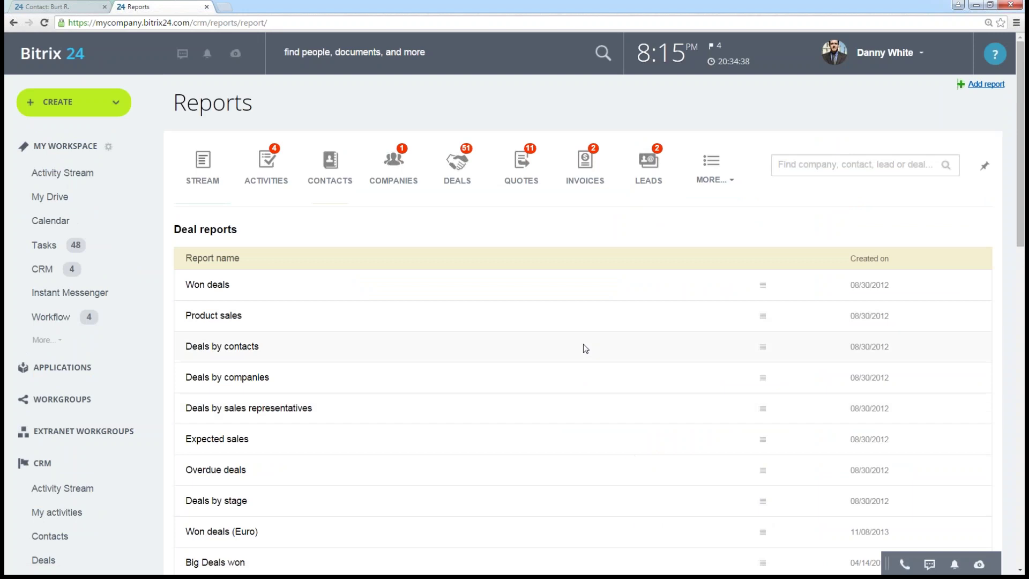
scroll(585, 348, "down", 1)
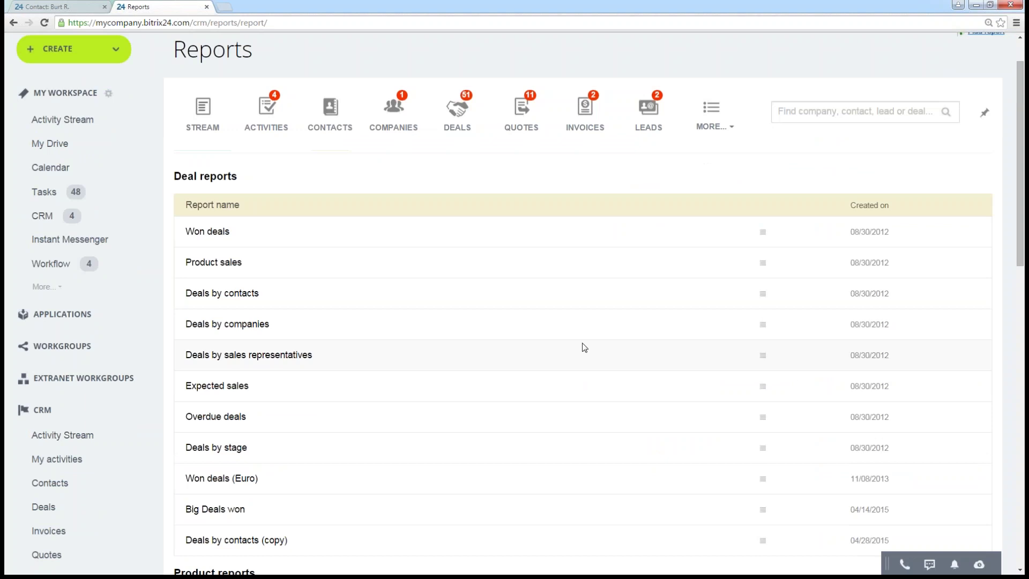
scroll(582, 344, "down", 1)
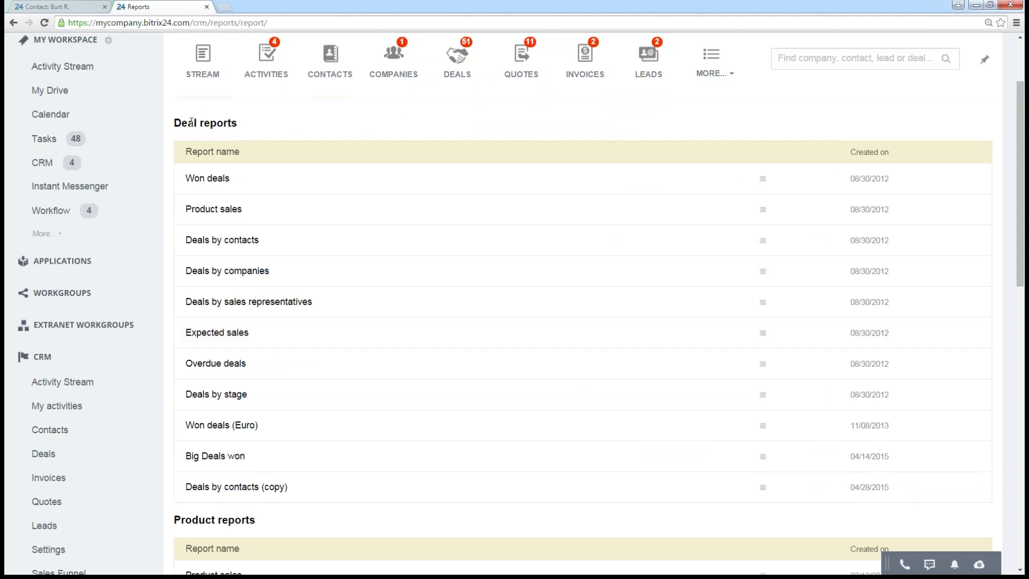
left_click_drag(182, 123, 253, 128)
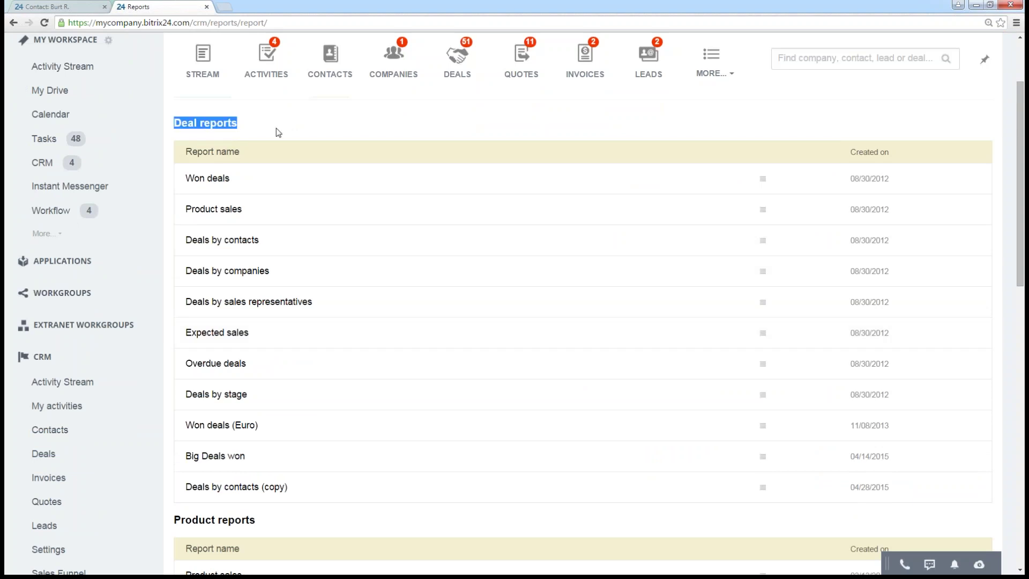
left_click(278, 133)
scroll(190, 124, "down", 4)
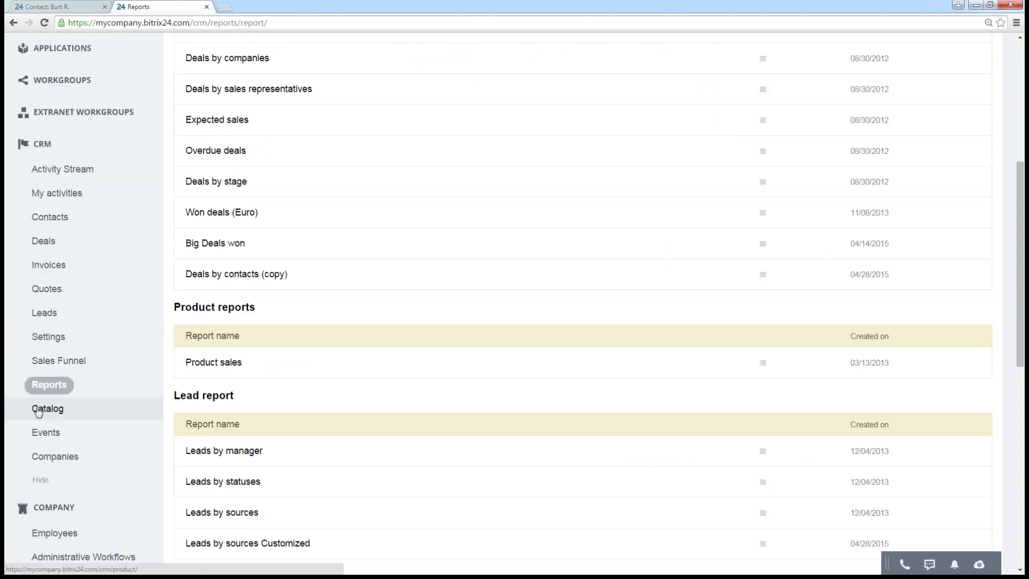
scroll(288, 352, "down", 3)
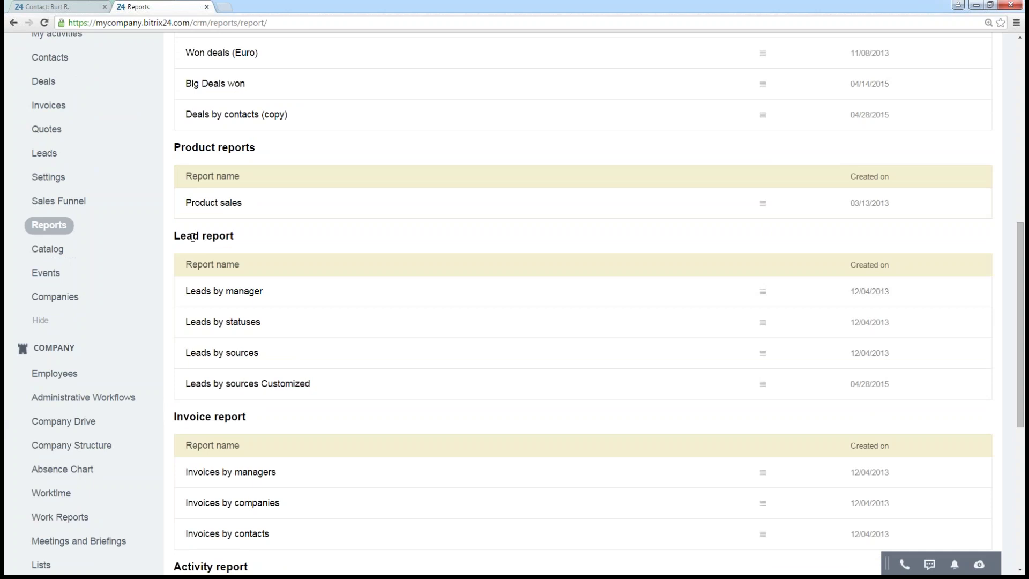
scroll(191, 247, "down", 2)
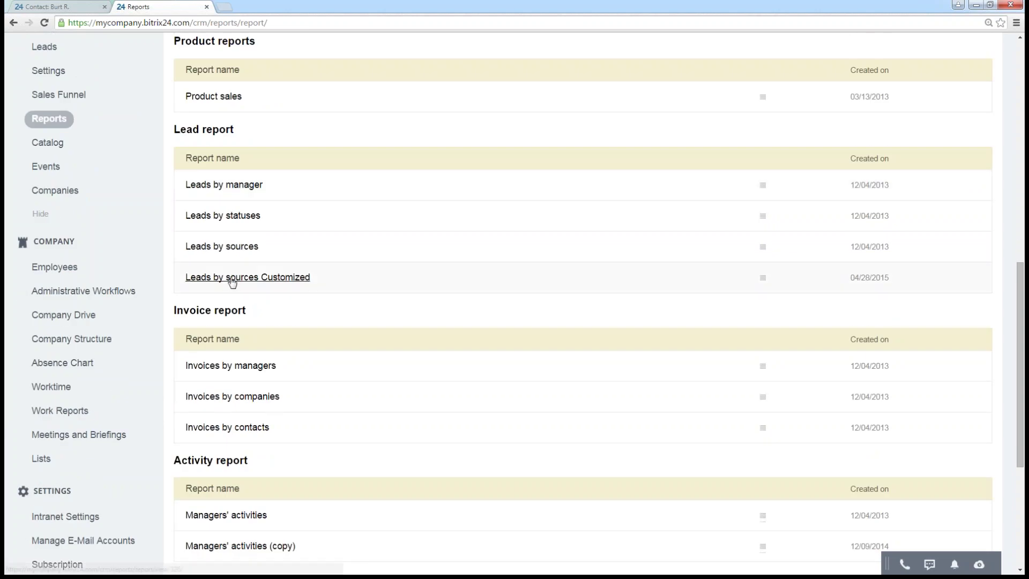
scroll(232, 280, "down", 2)
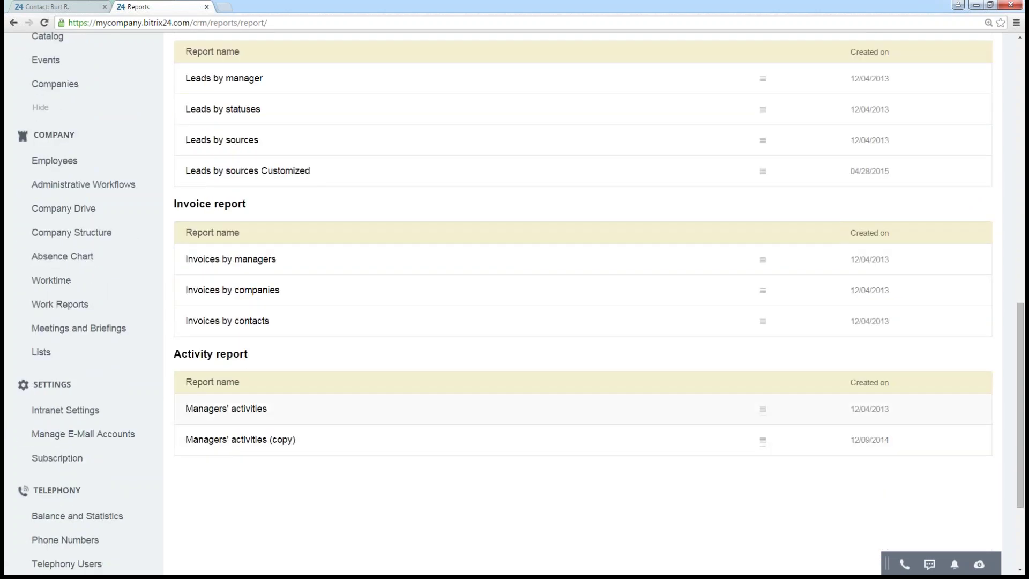
- Open the "Managers' activities (copy)" report and examine its period filter options and the chart of activities per responsible person
left_click(241, 440)
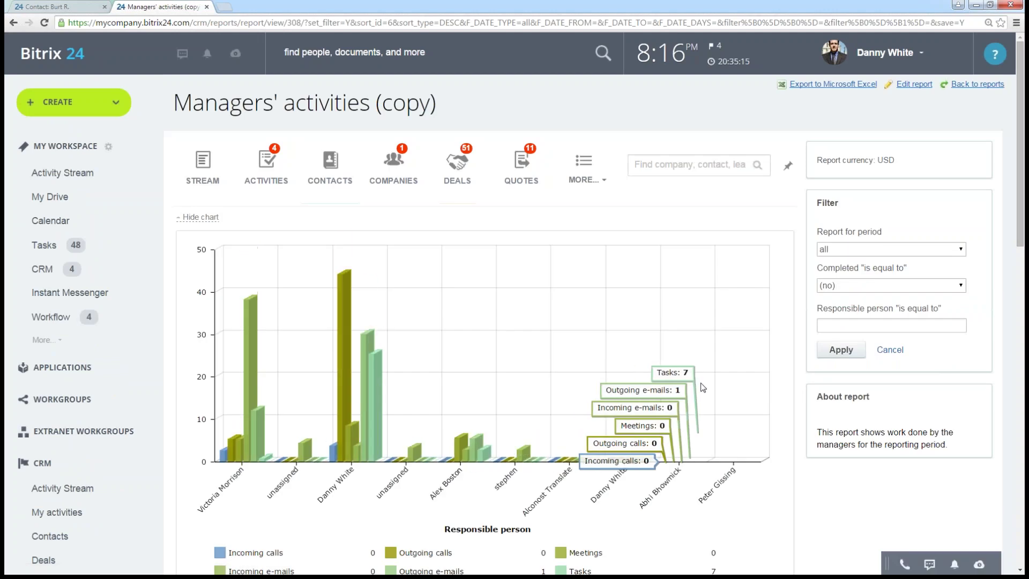
scroll(755, 323, "down", 1)
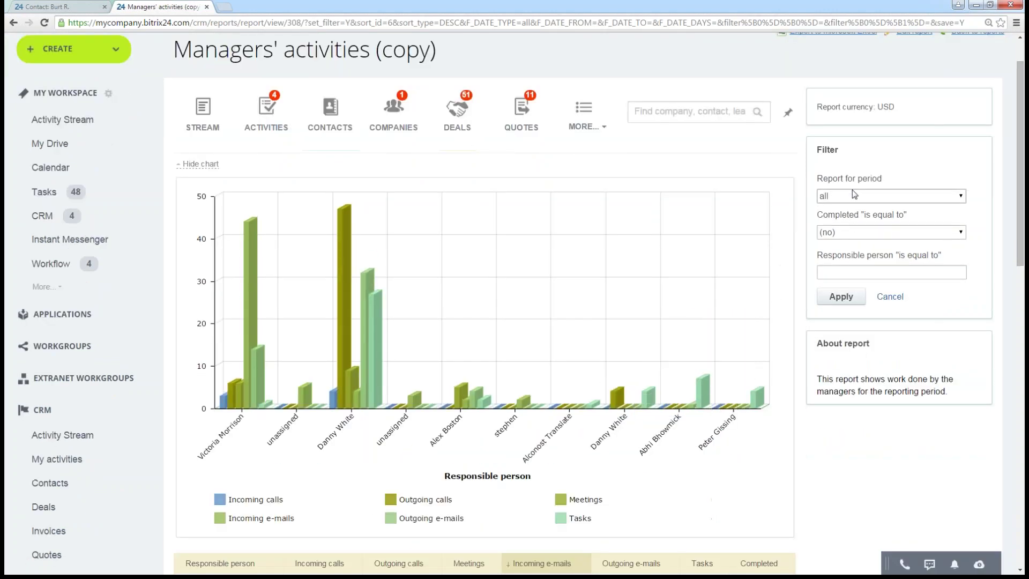
left_click(868, 199)
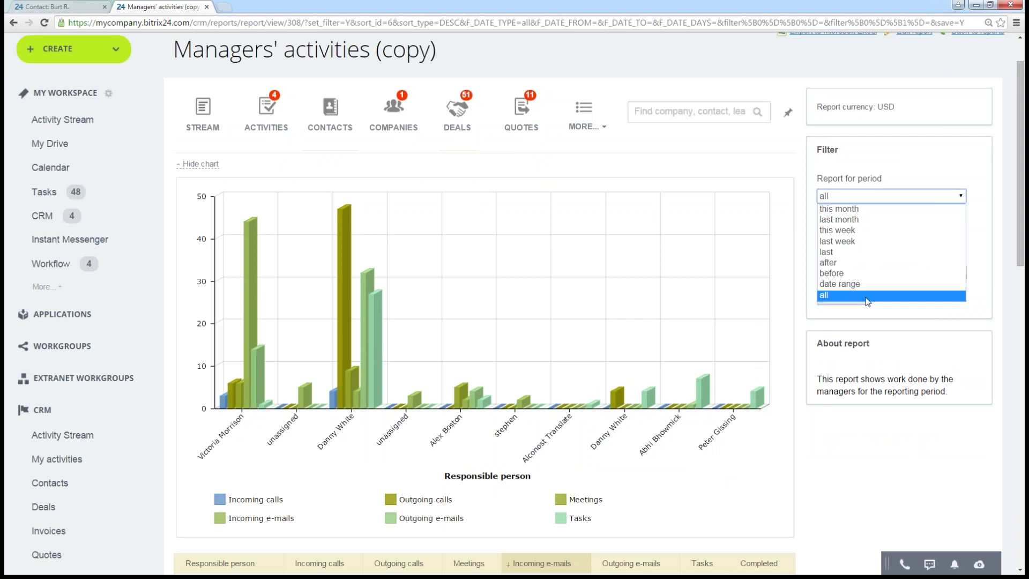
left_click(856, 491)
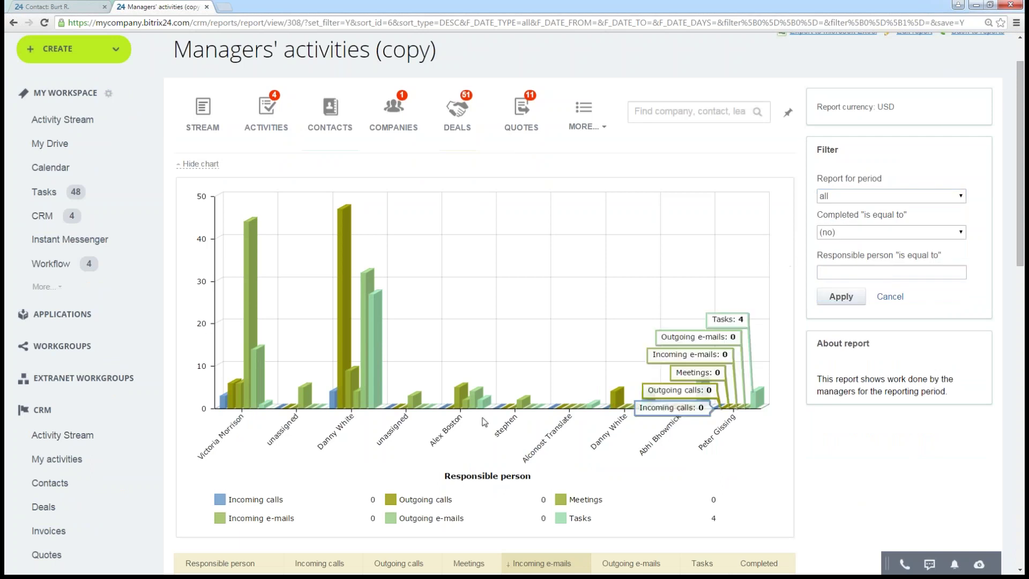
mouse_move(245, 389)
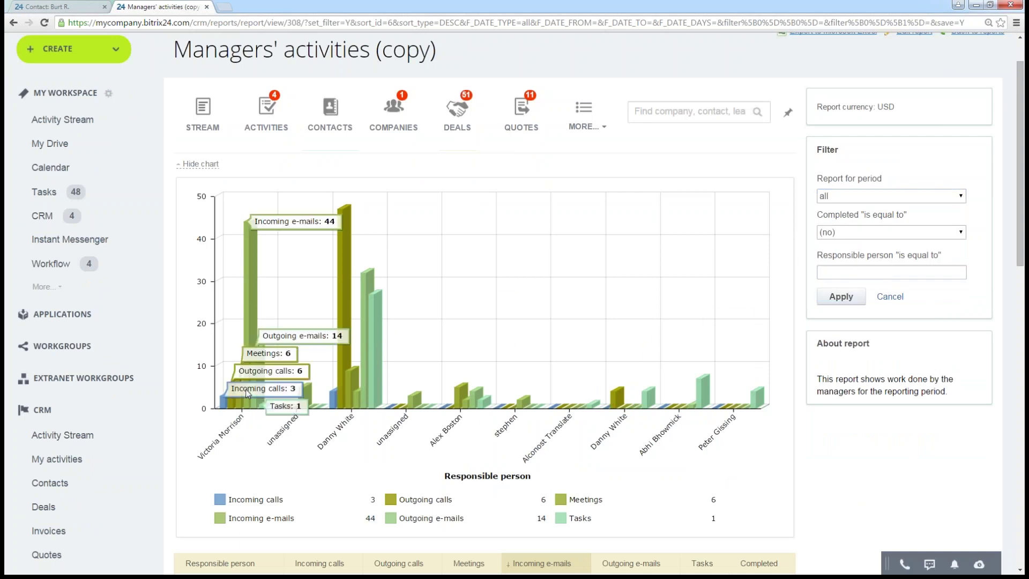
mouse_move(362, 392)
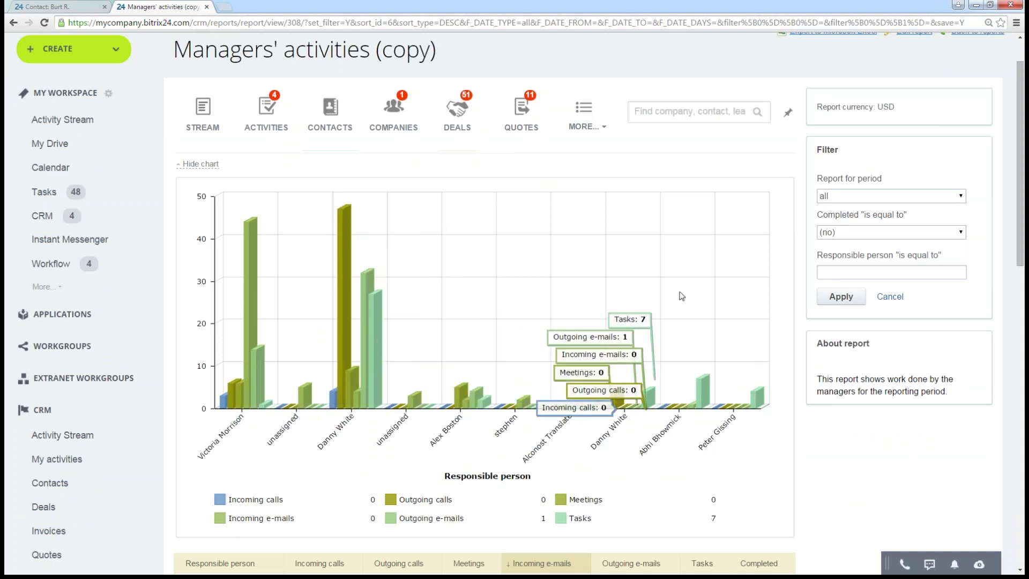
- Examine the report's table of activities per responsible person, its totals and the filter fields
scroll(677, 314, "down", 4)
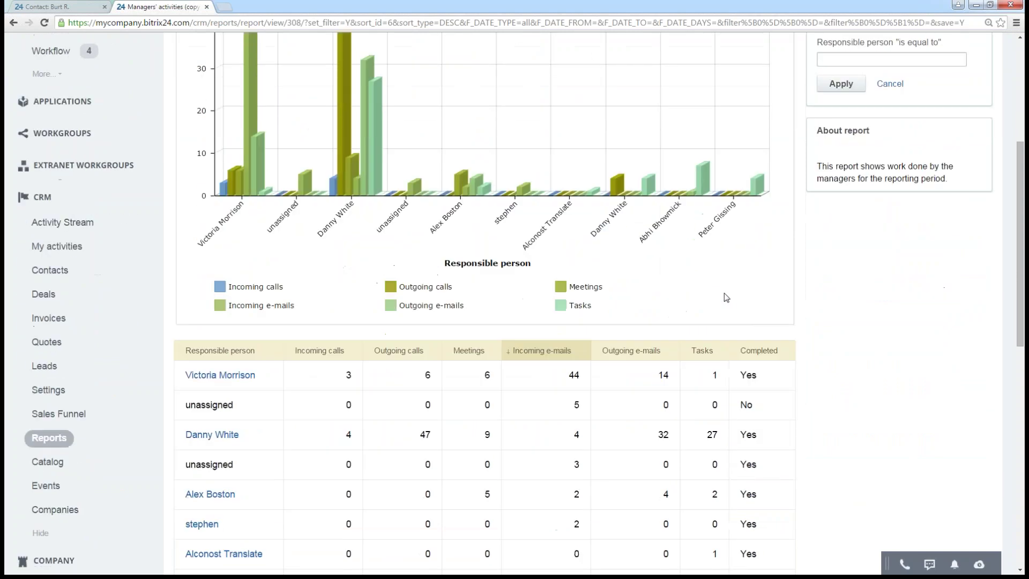
scroll(854, 323, "down", 4)
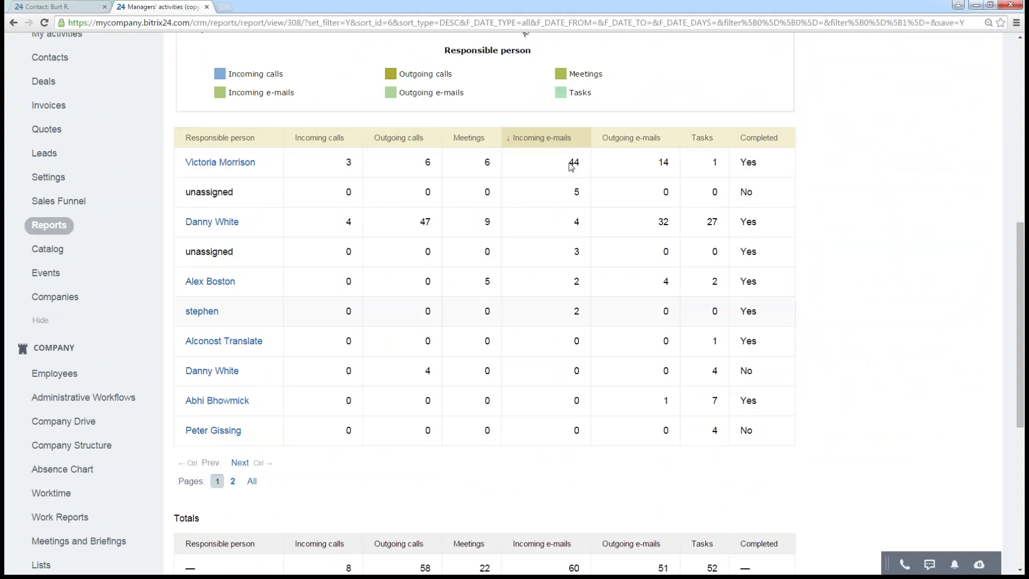
scroll(735, 424, "down", 2)
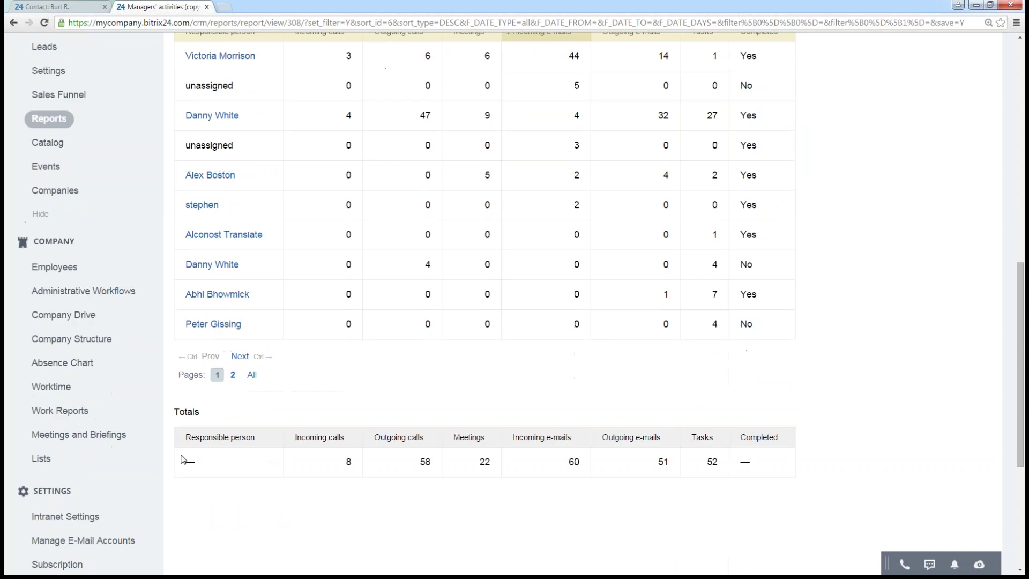
scroll(854, 467, "up", 7)
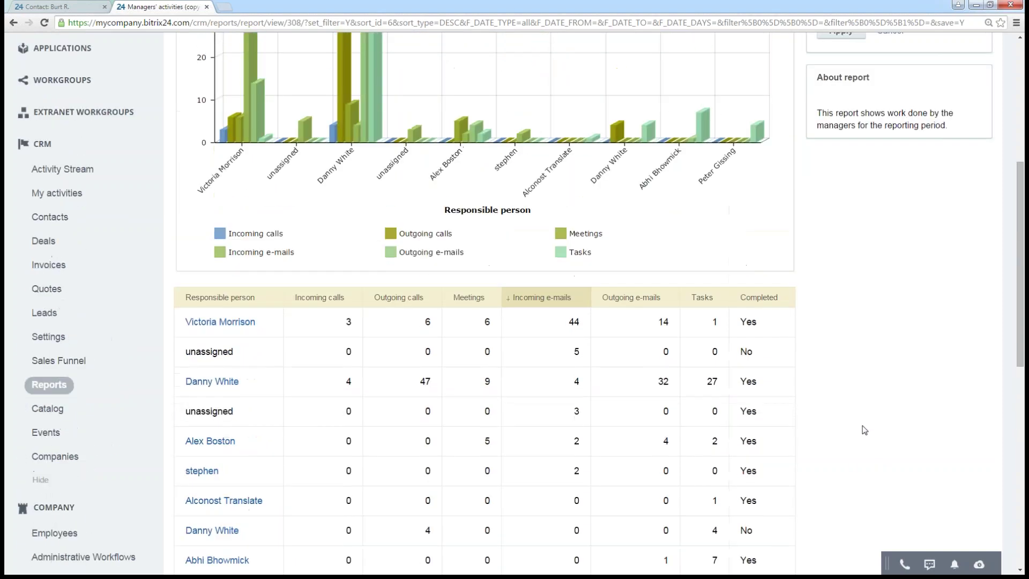
scroll(846, 420, "up", 3)
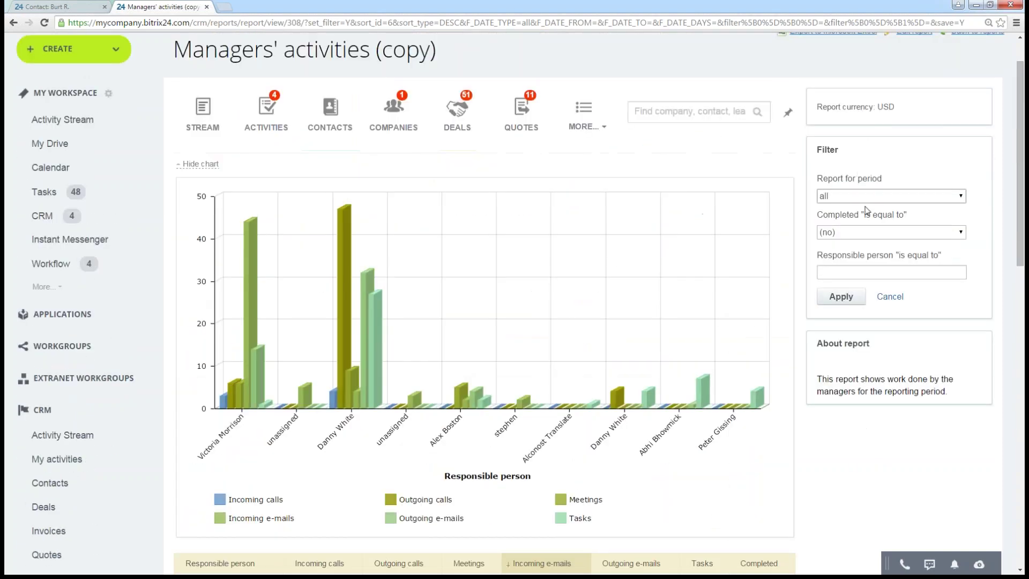
scroll(868, 214, "down", 1)
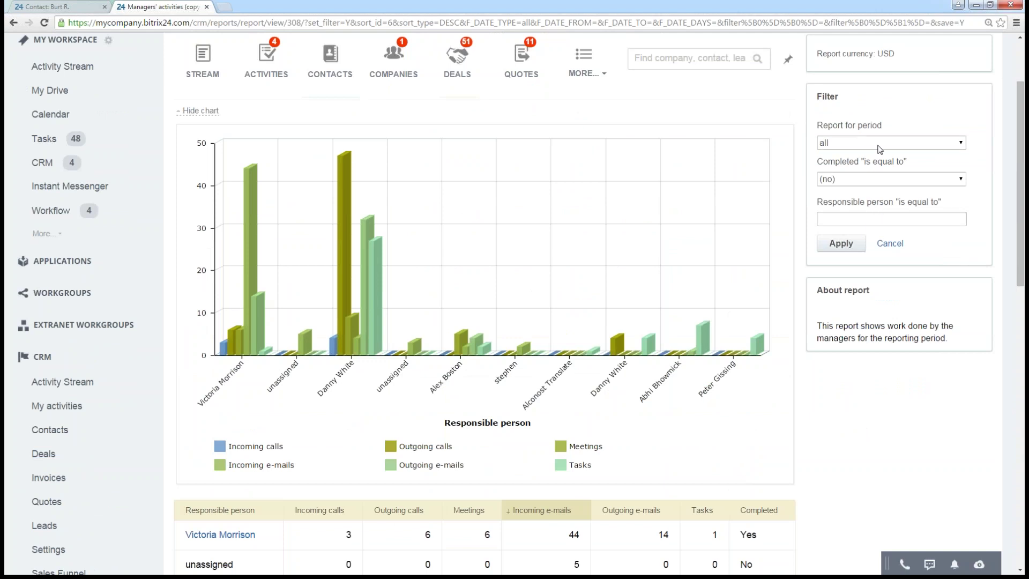
scroll(819, 149, "up", 1)
- Sort the report table by Meetings in descending order and review the reordered chart and table
scroll(793, 314, "down", 6)
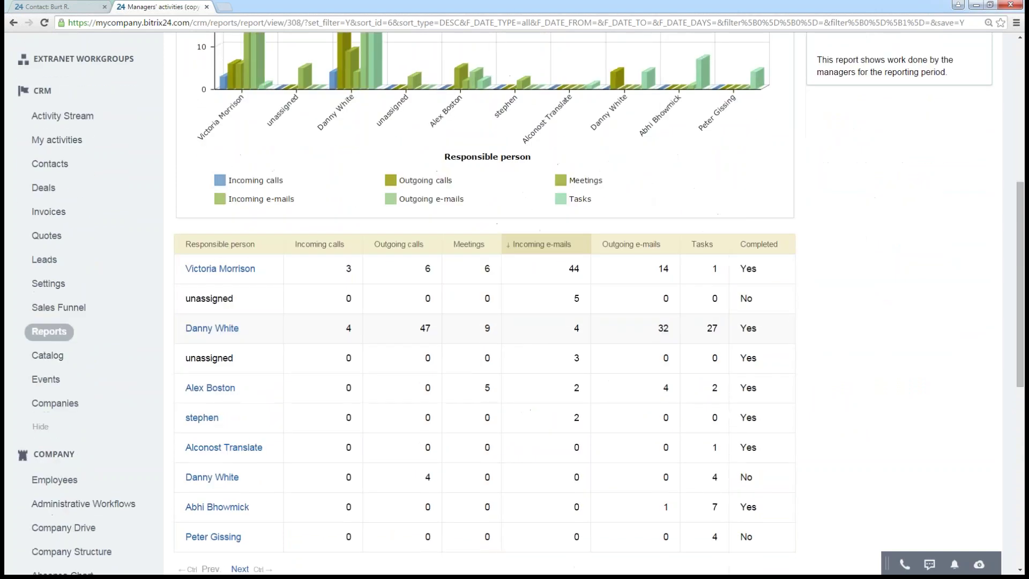
left_click(465, 247)
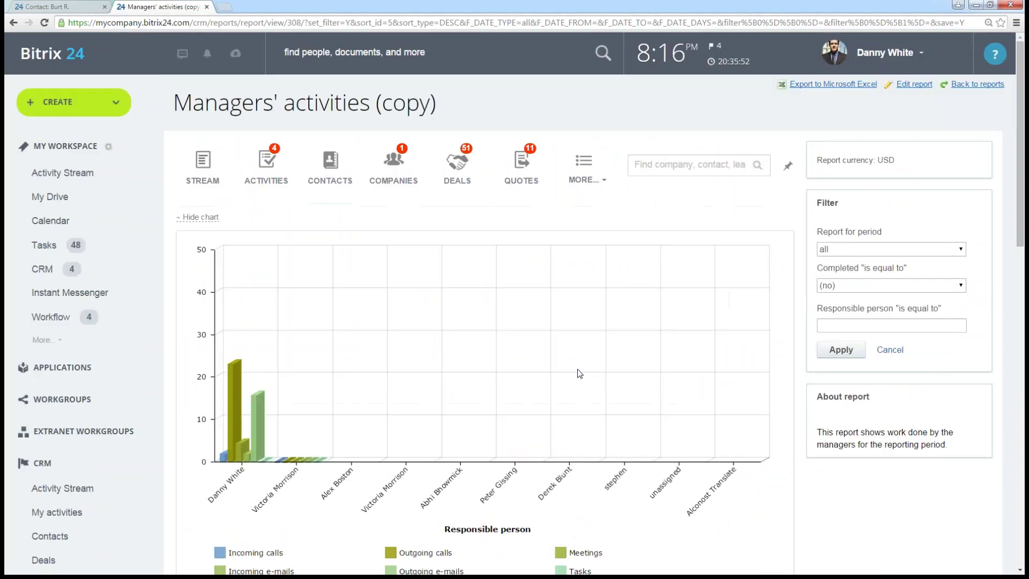
scroll(579, 374, "down", 5)
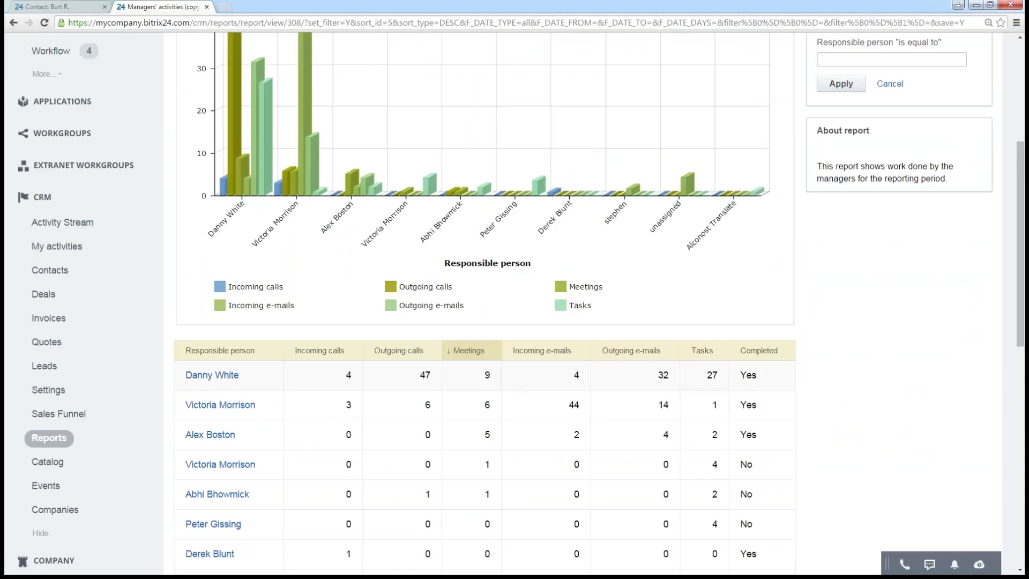
scroll(500, 408, "down", 4)
scroll(560, 417, "up", 4)
scroll(833, 418, "up", 5)
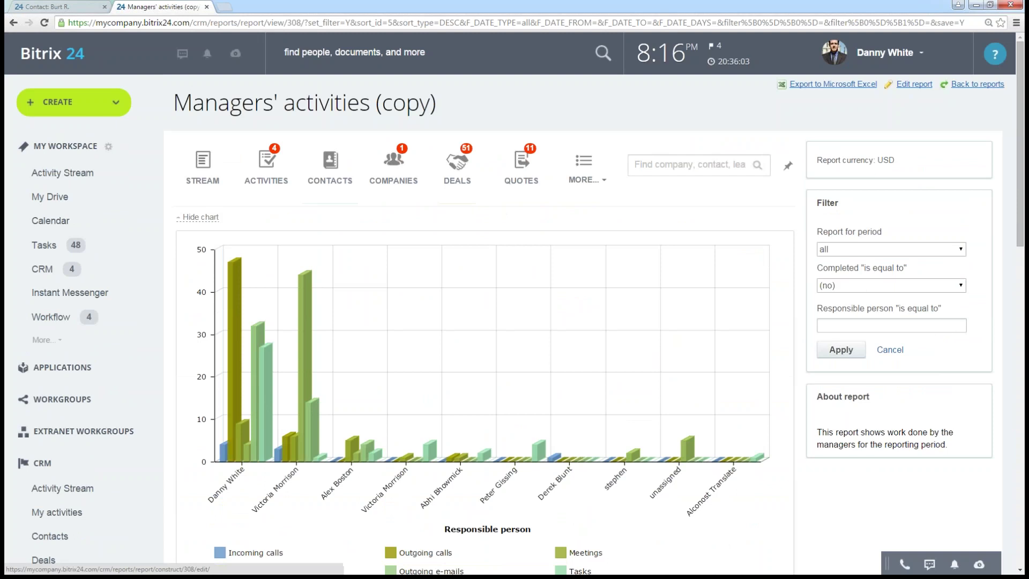
- Open the managers' activities report for editing and add another Completed column
left_click(908, 86)
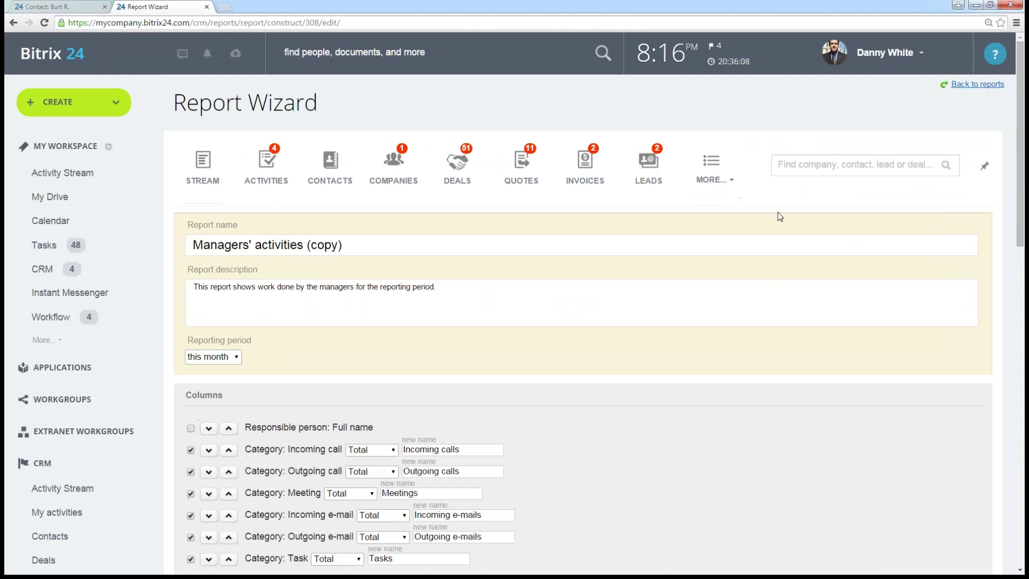
scroll(675, 319, "down", 1)
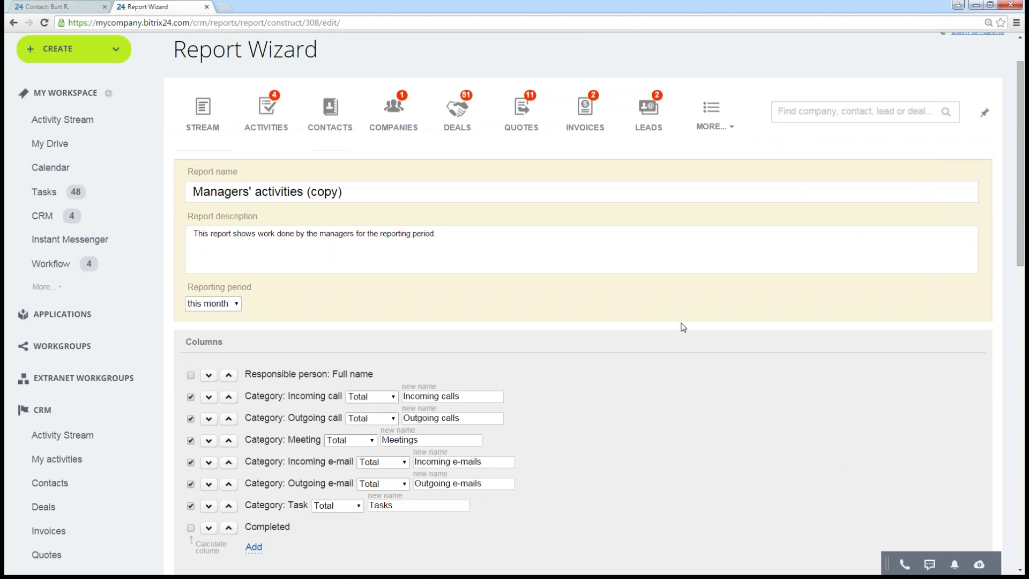
scroll(680, 372, "down", 1)
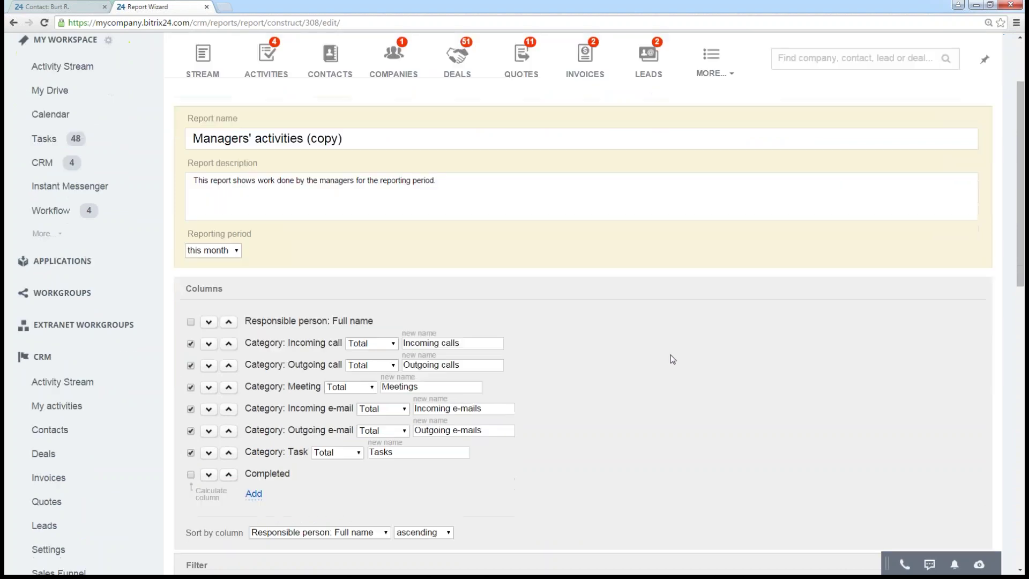
scroll(490, 203, "down", 1)
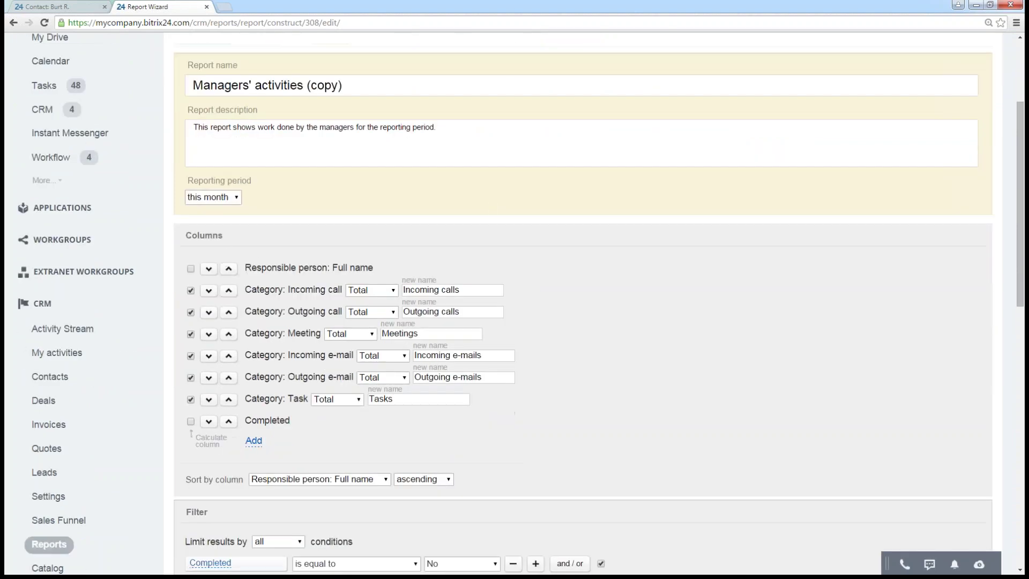
left_click(253, 441)
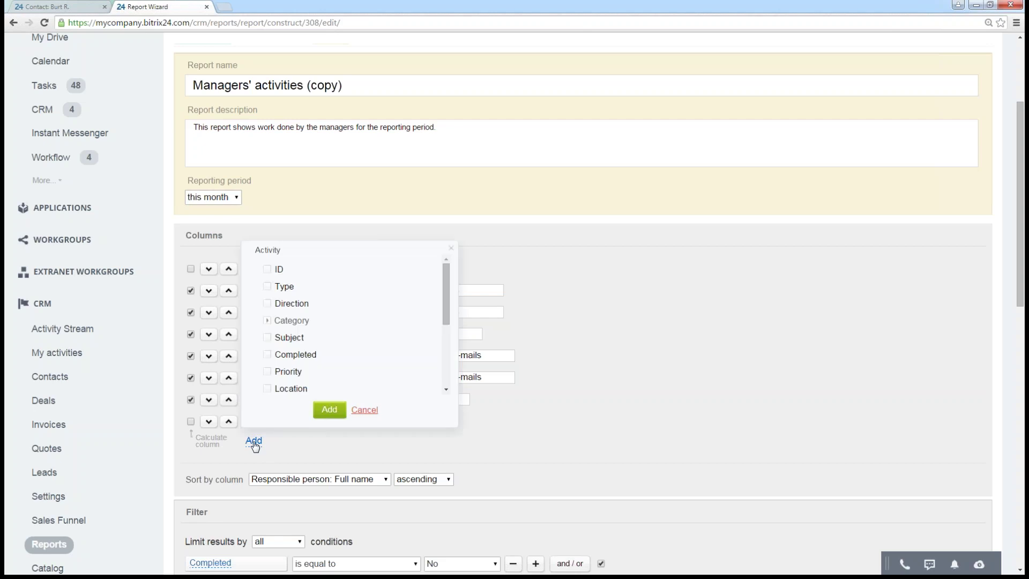
scroll(300, 312, "down", 5)
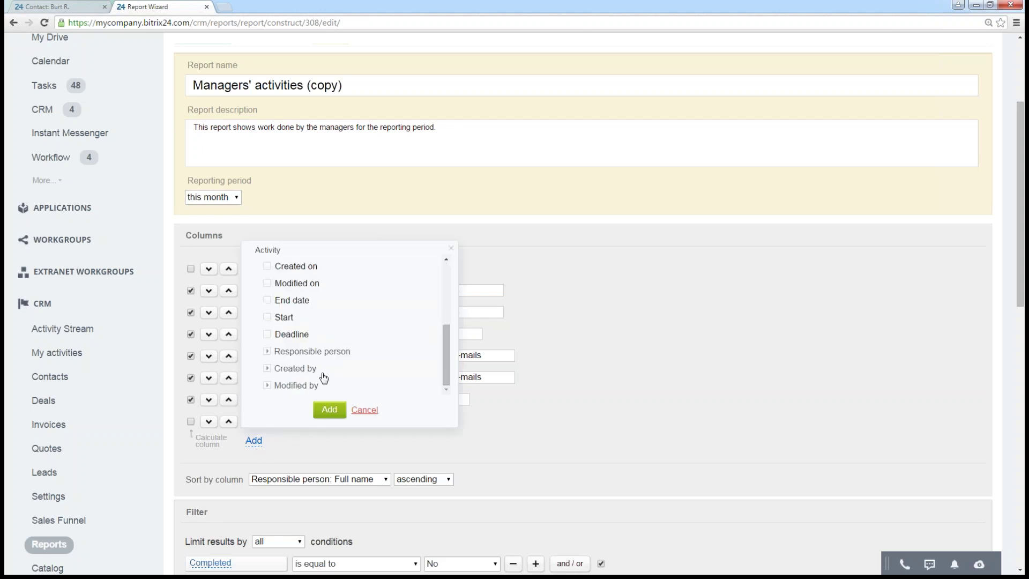
scroll(353, 314, "up", 5)
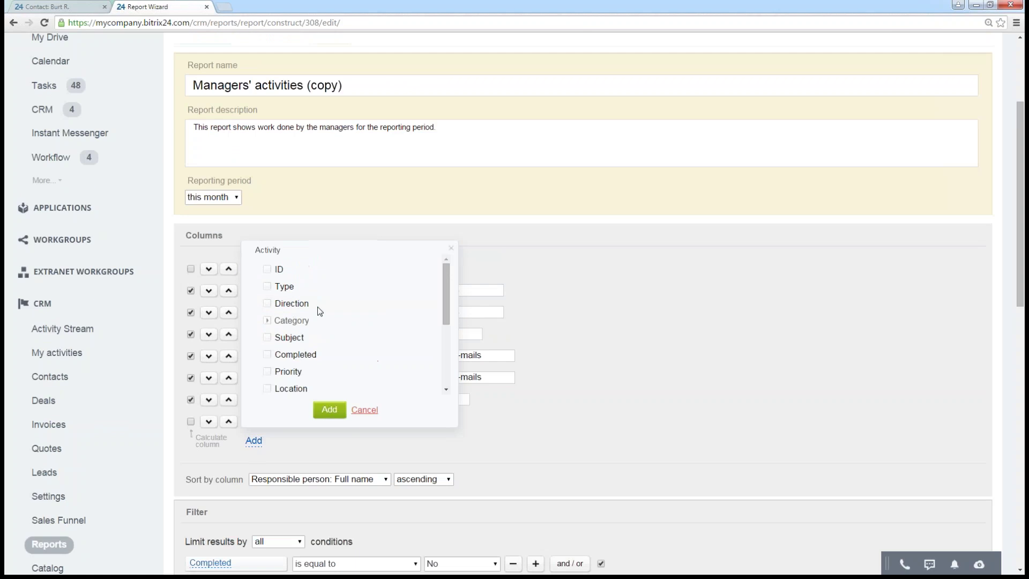
left_click(266, 354)
left_click(329, 410)
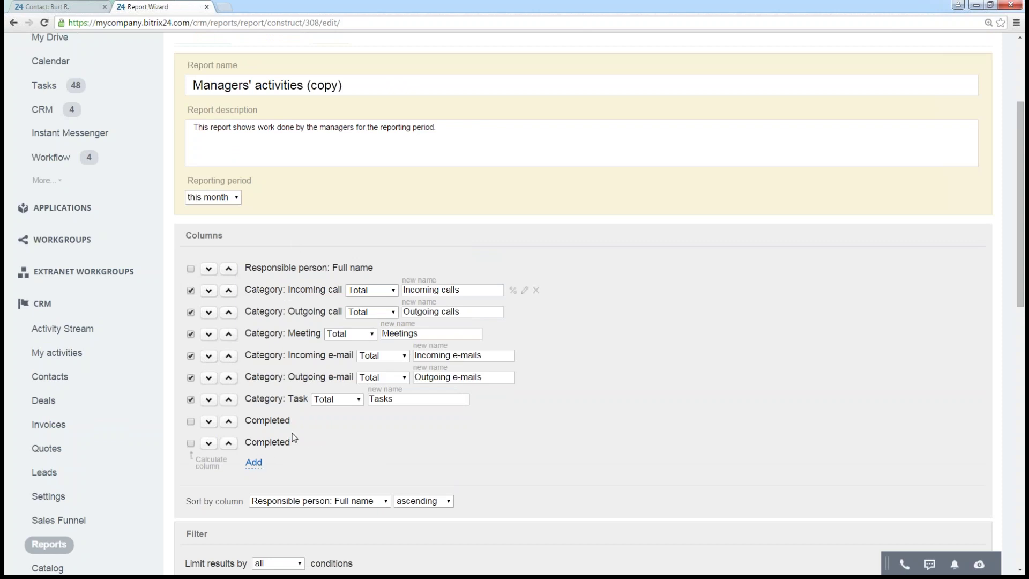
- Add a filter condition below Responsible person that uses the Created on field
scroll(299, 443, "down", 2)
scroll(497, 303, "down", 3)
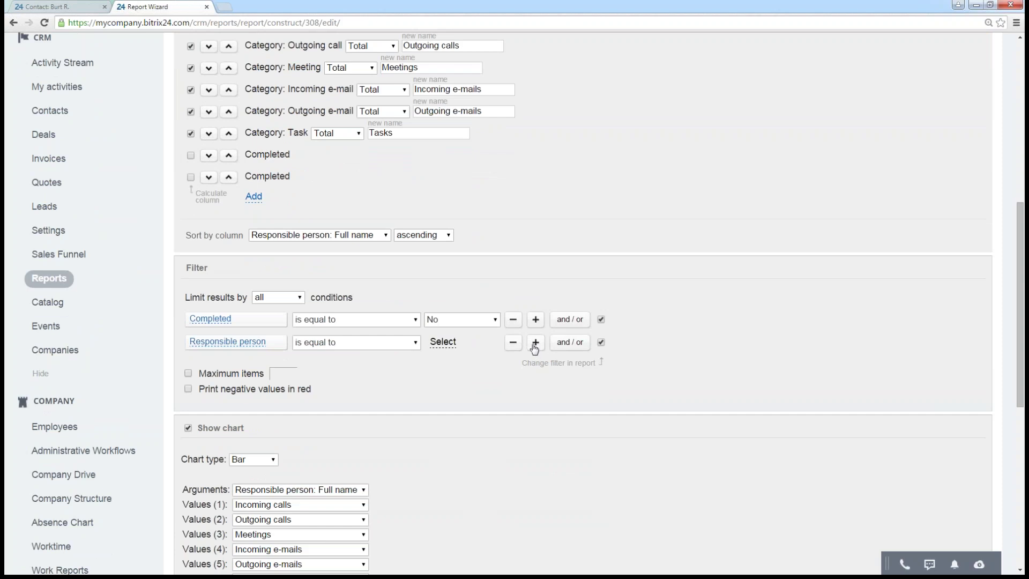
left_click(534, 346)
left_click(229, 367)
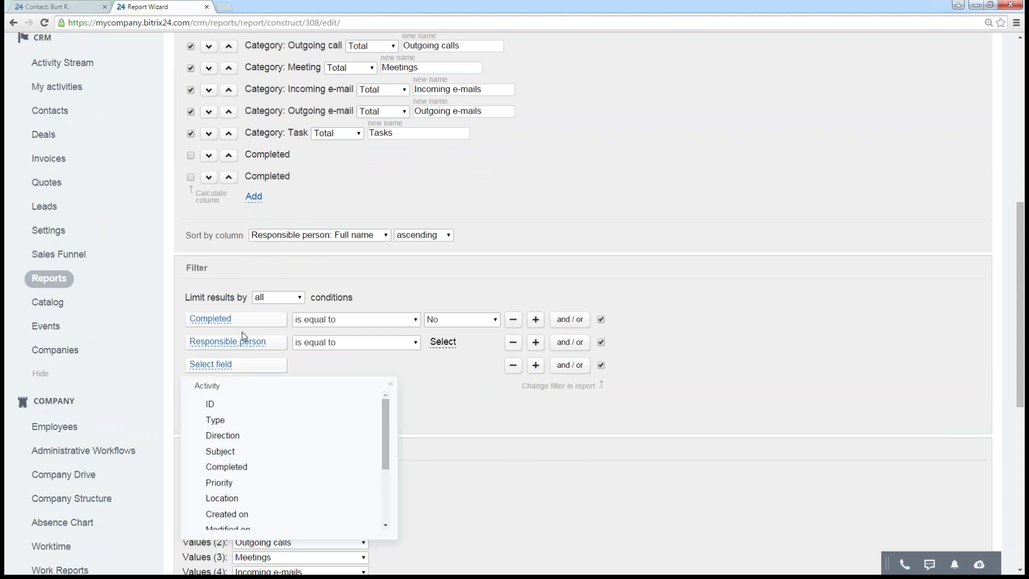
scroll(230, 423, "down", 1)
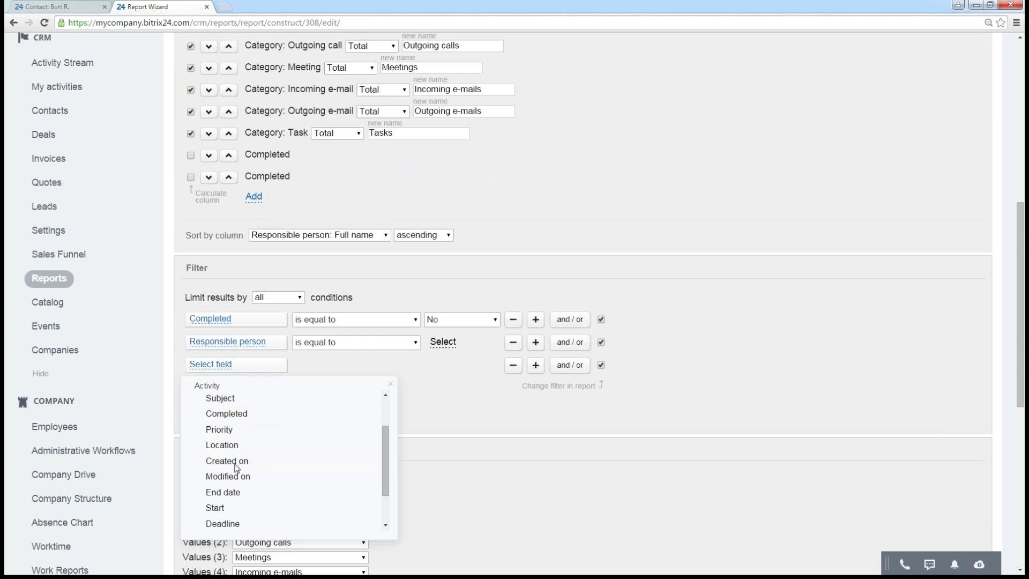
left_click(235, 461)
- Review the comparison options of the Created on condition and set it to "is more than or equal to"
left_click(353, 370)
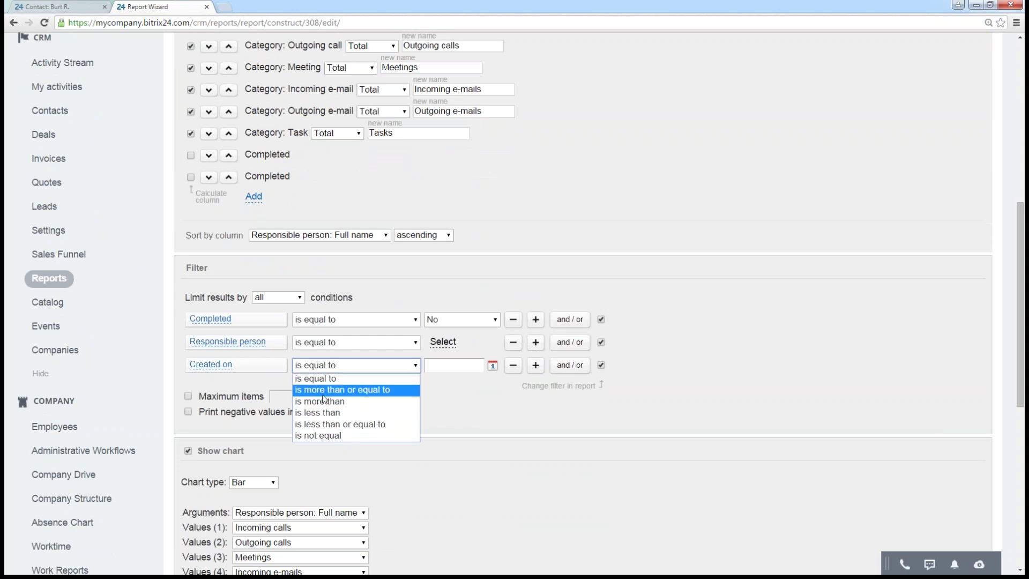
left_click(464, 422)
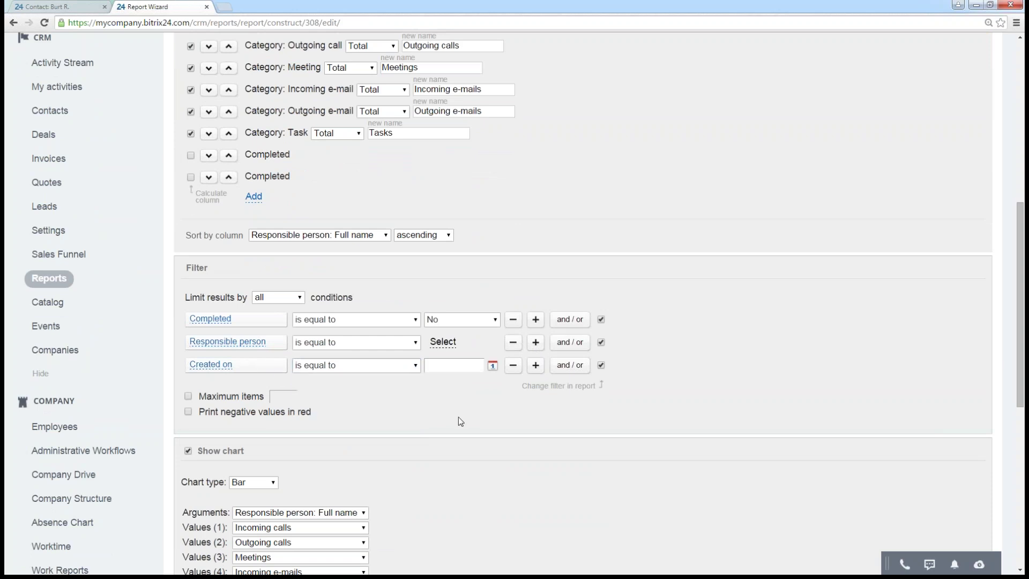
left_click(406, 366)
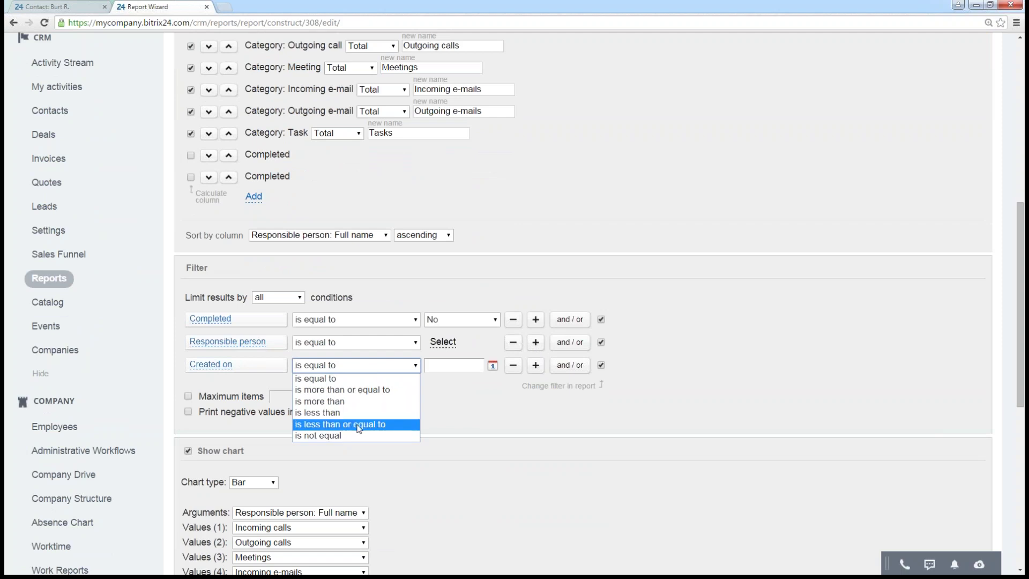
left_click(339, 436)
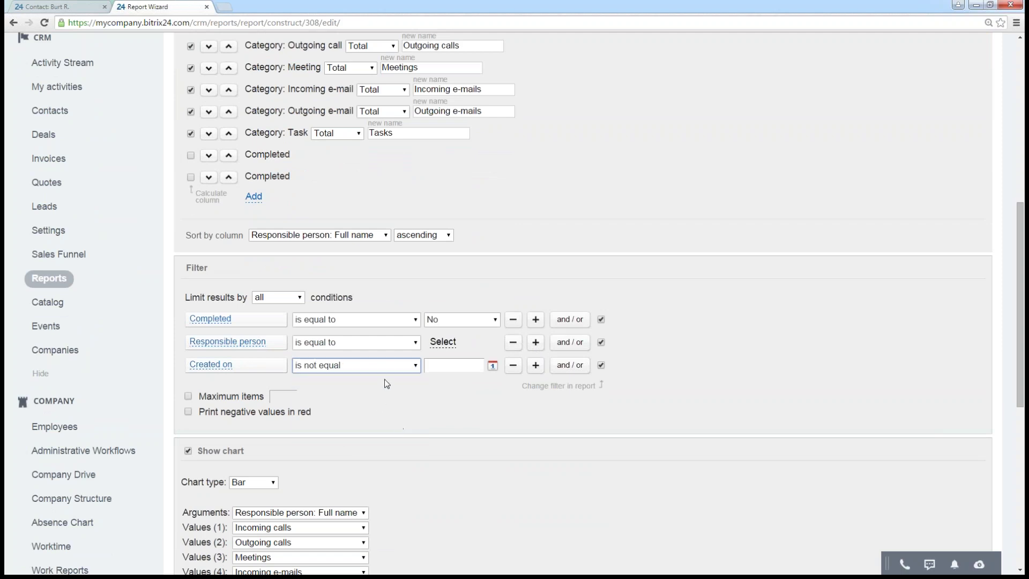
left_click(372, 370)
left_click(369, 389)
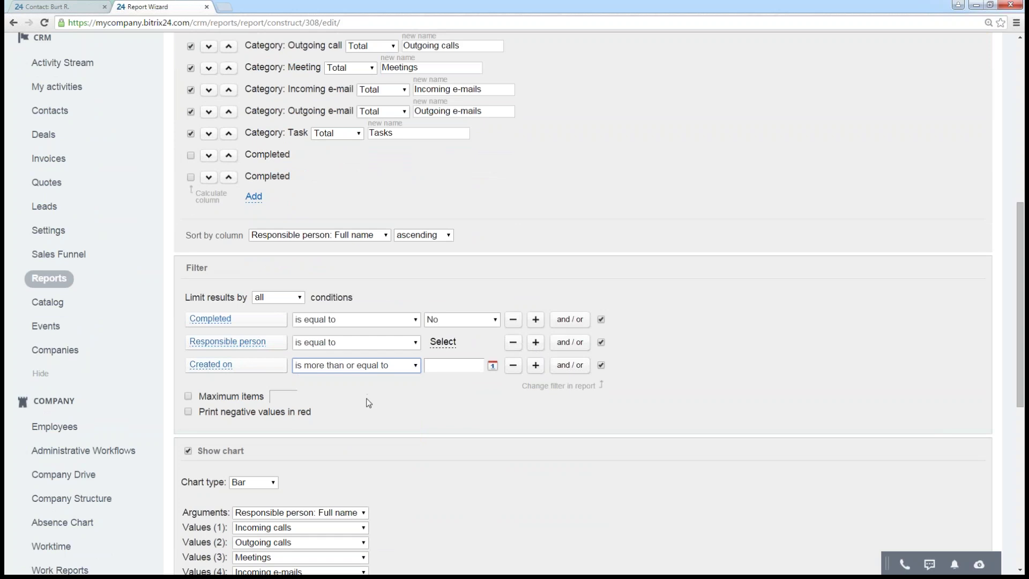
- Check the report's chart type options and chart values, and review the column and filter settings
scroll(408, 398, "down", 3)
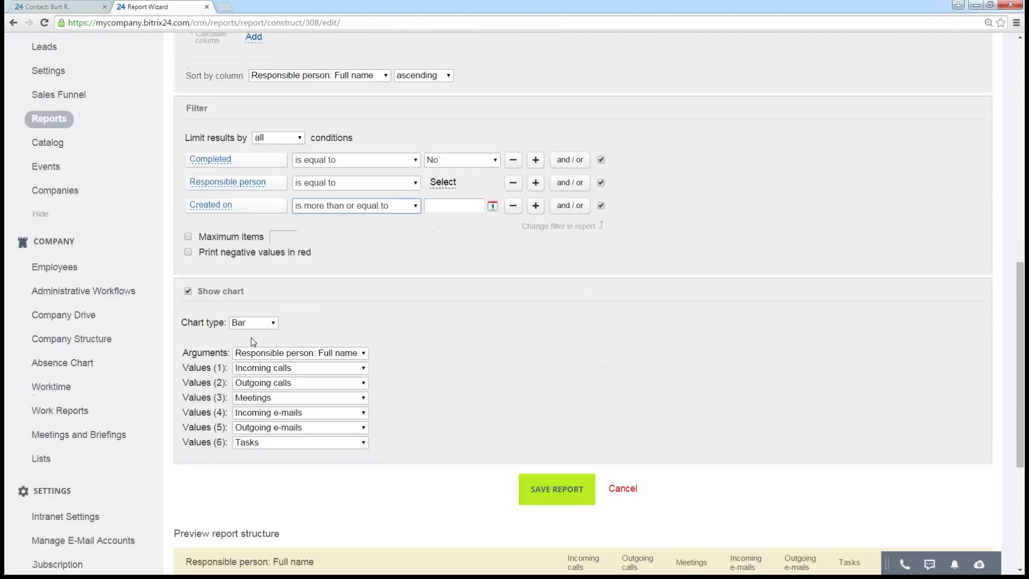
left_click(271, 322)
left_click(342, 318)
scroll(578, 377, "down", 1)
scroll(562, 334, "up", 2)
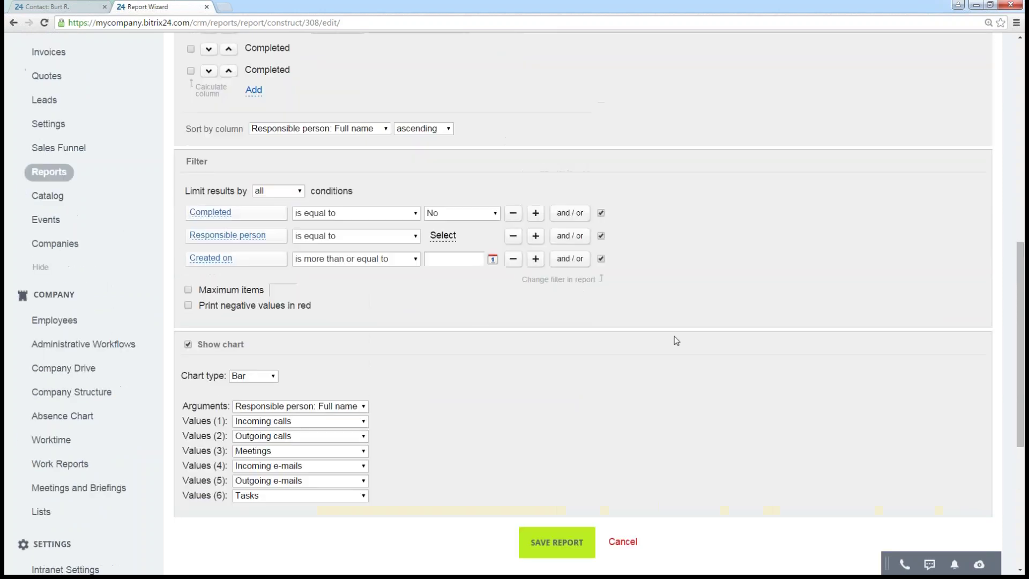
scroll(673, 340, "up", 4)
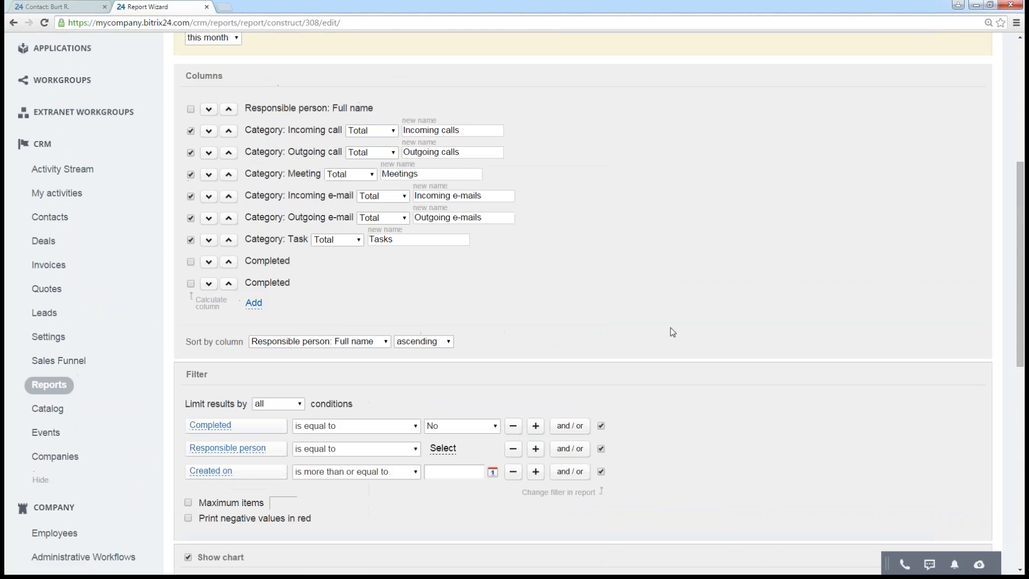
- Leave the report editor for the CRM settings page and look over the available settings
scroll(672, 330, "up", 5)
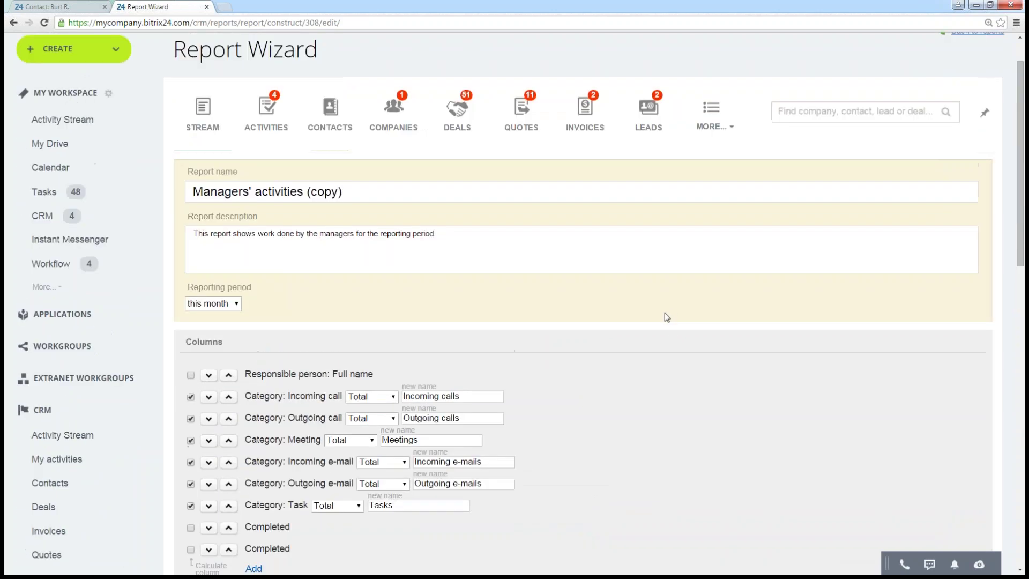
left_click(712, 128)
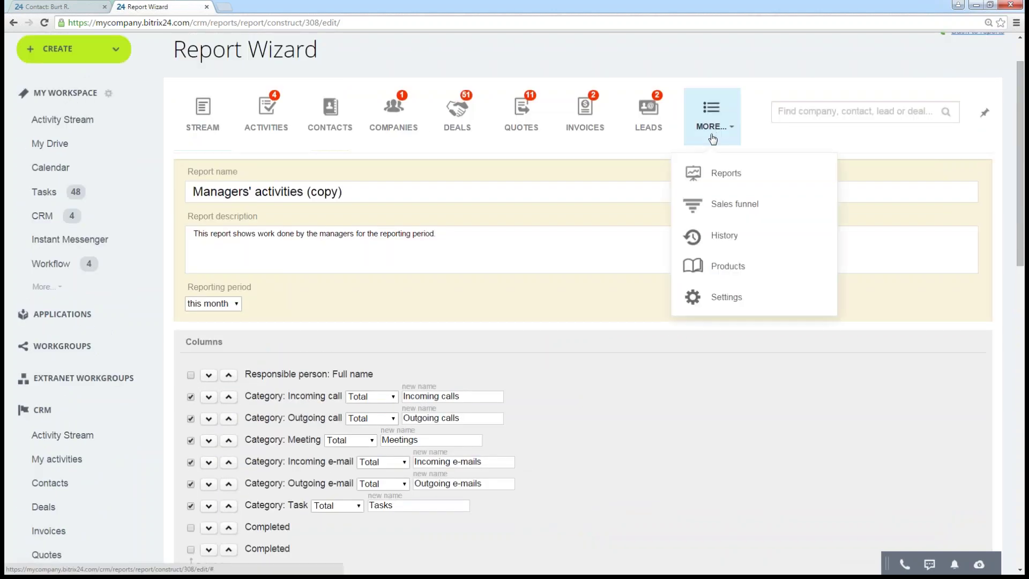
left_click(728, 303)
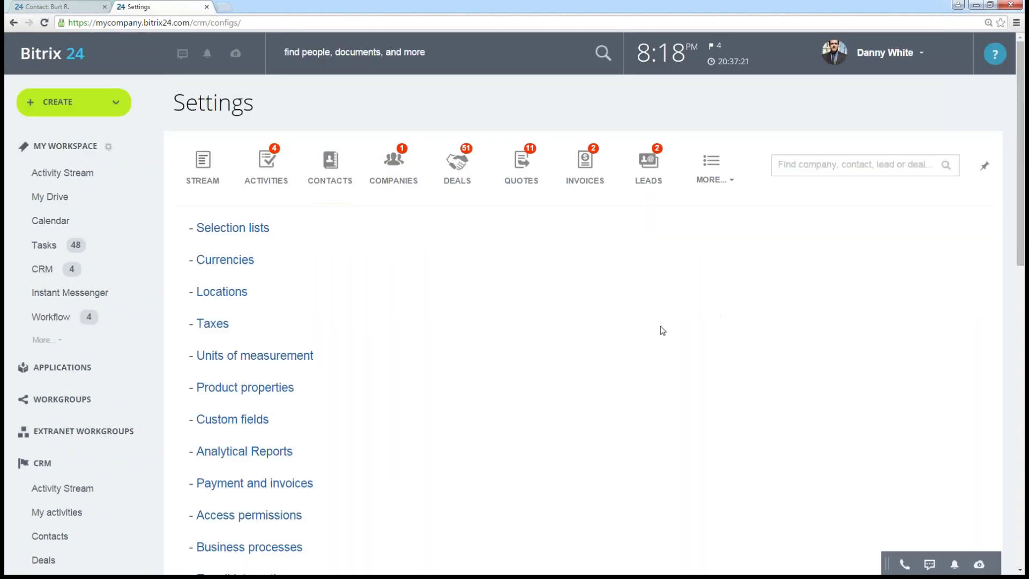
scroll(170, 291, "down", 1)
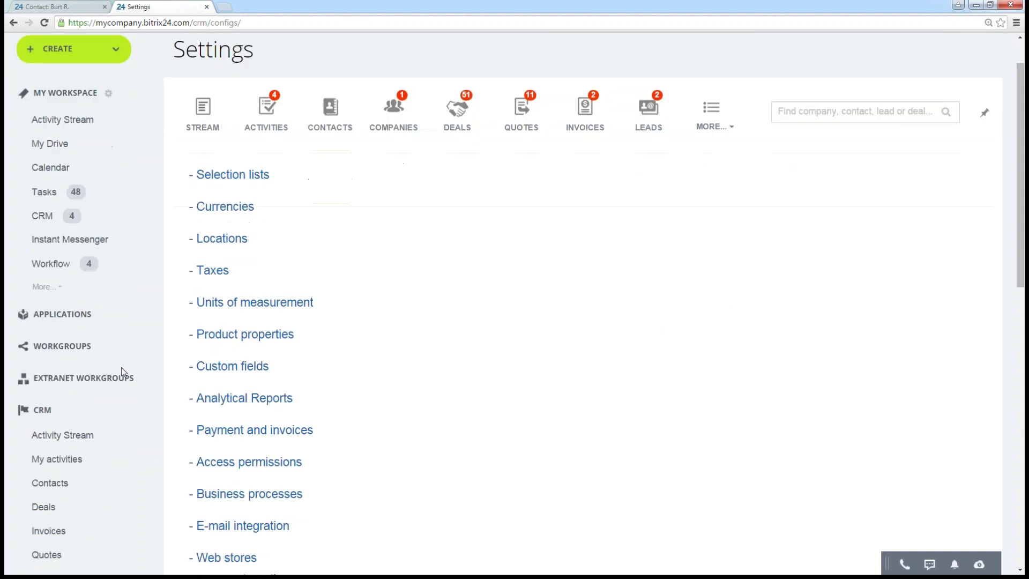
scroll(43, 410, "down", 3)
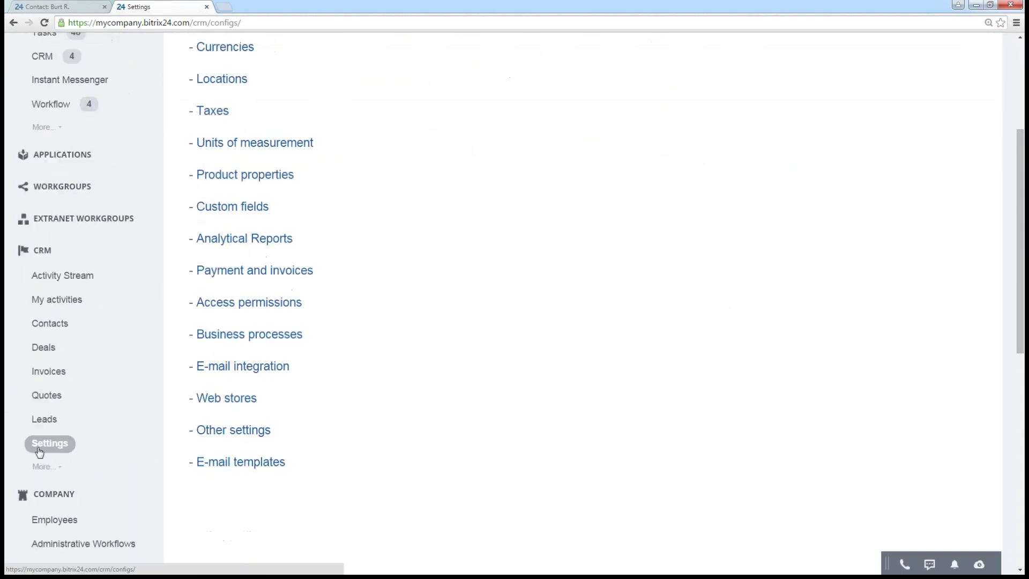
scroll(592, 395, "up", 4)
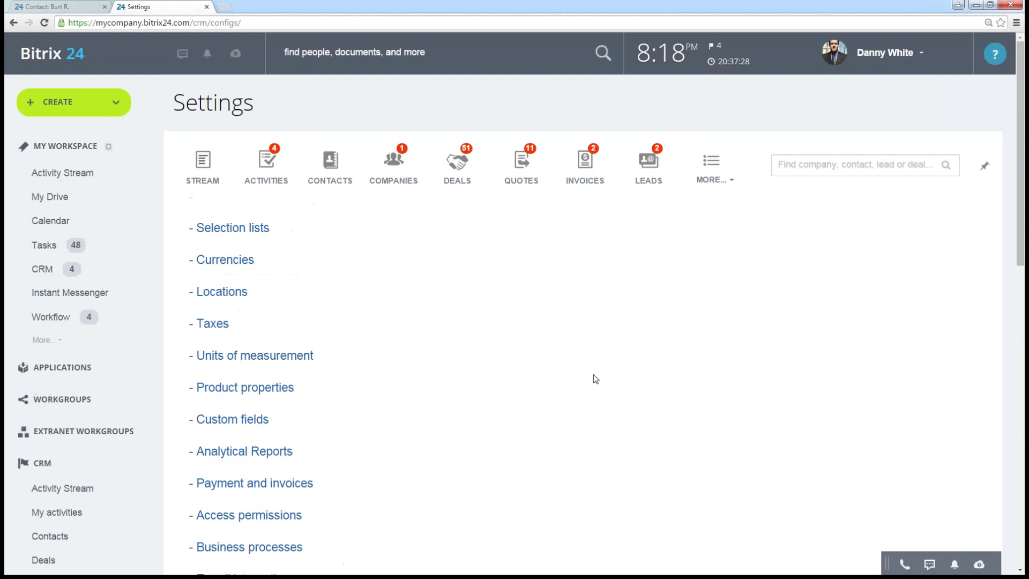
- Open Selection lists in a new browser tab and delete the Working on it, On Hold, Responsible Assigned and Closing Call statuses
right_click(261, 230)
left_click(308, 237)
left_click(254, 7)
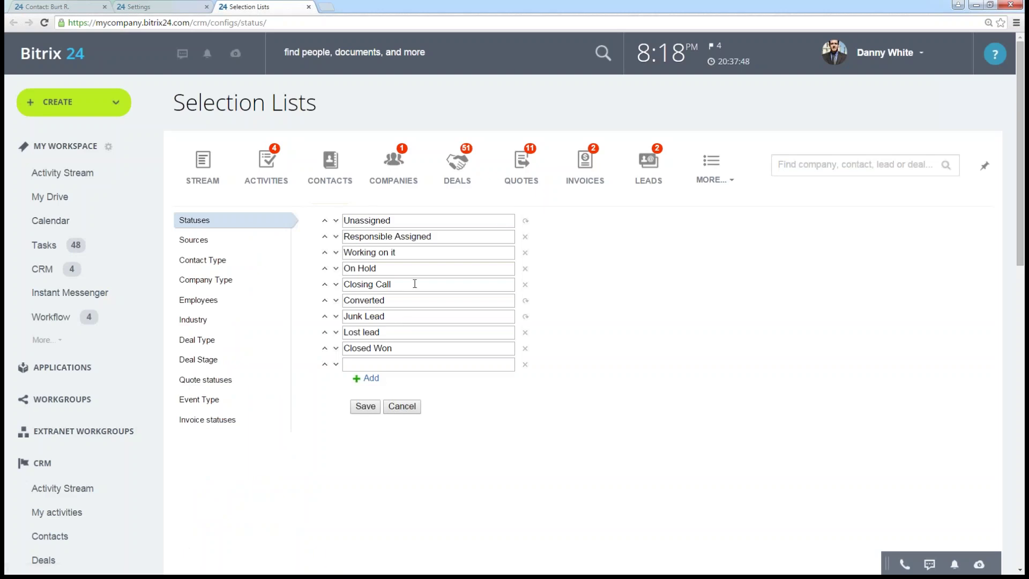
left_click(525, 252)
left_click(525, 252)
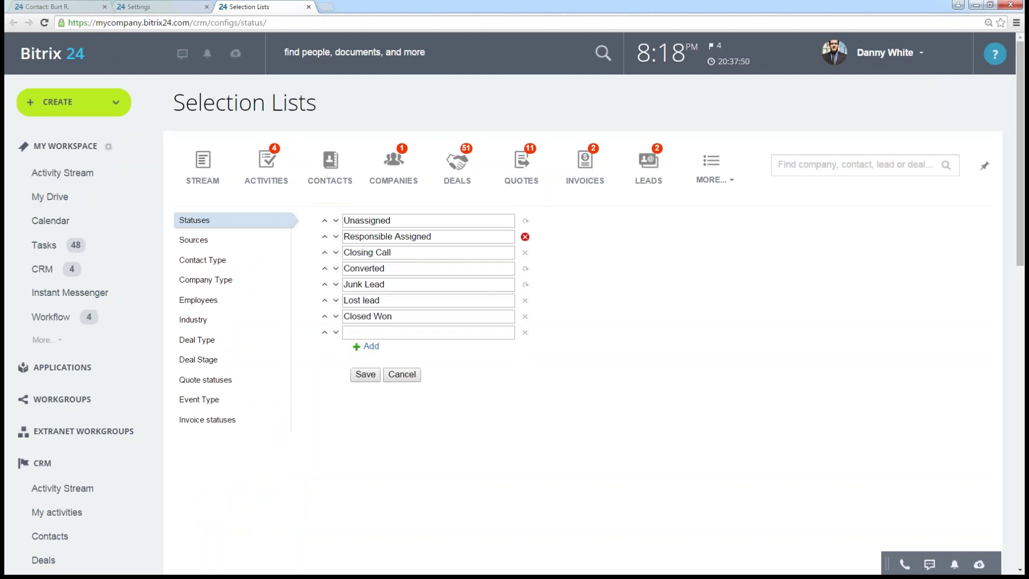
left_click(525, 236)
left_click(525, 236)
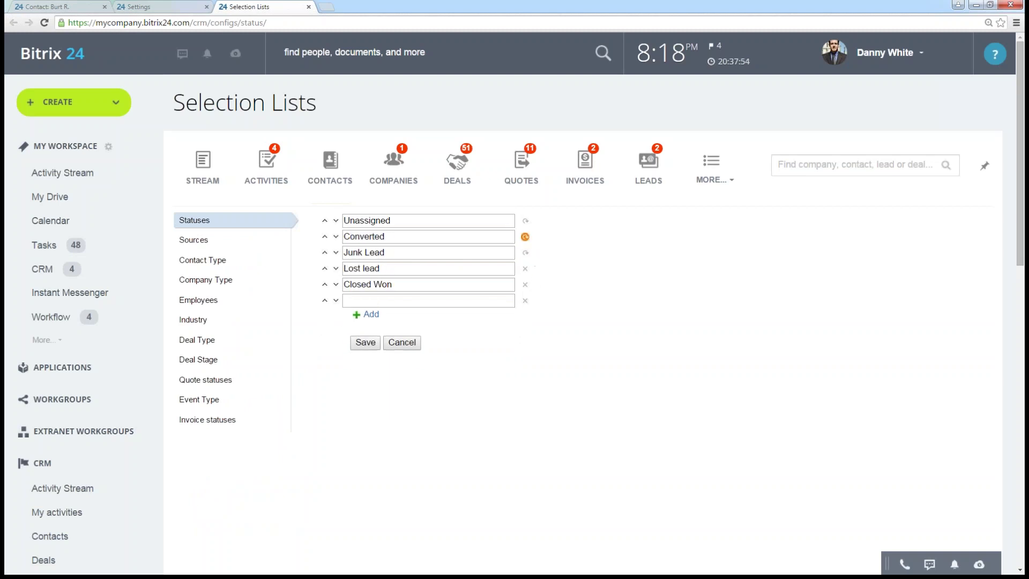
- Rename the Converted status to "some" and reset it to its default name
double_click(381, 237)
type("some")
left_click(525, 236)
- Review the selection list entries for Sources, Contact Type, Company Type, Deal Type and Deal Stage
left_click(186, 242)
scroll(440, 236, "down", 1)
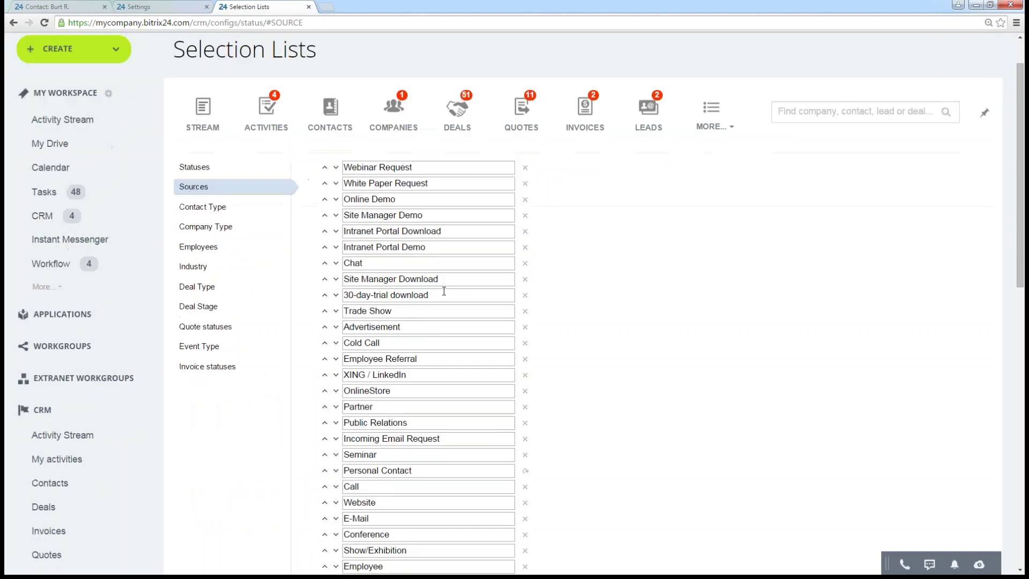
scroll(444, 291, "down", 6)
scroll(450, 340, "up", 6)
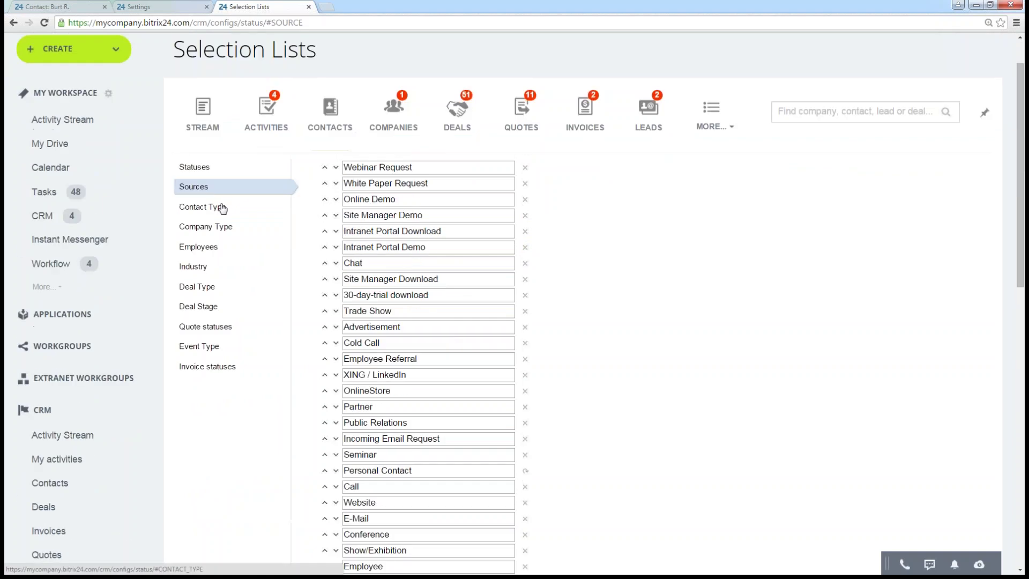
left_click(222, 209)
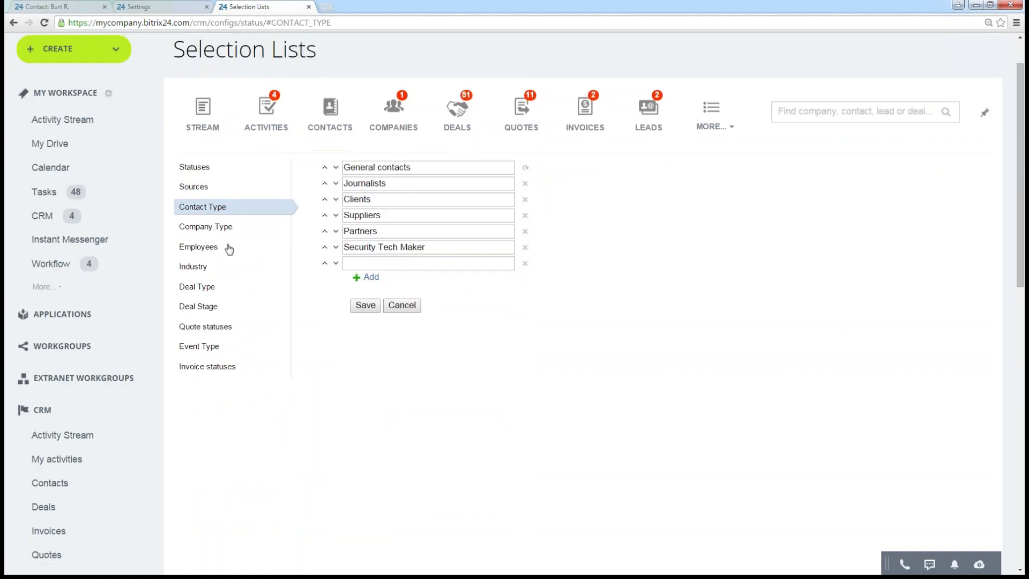
left_click(222, 226)
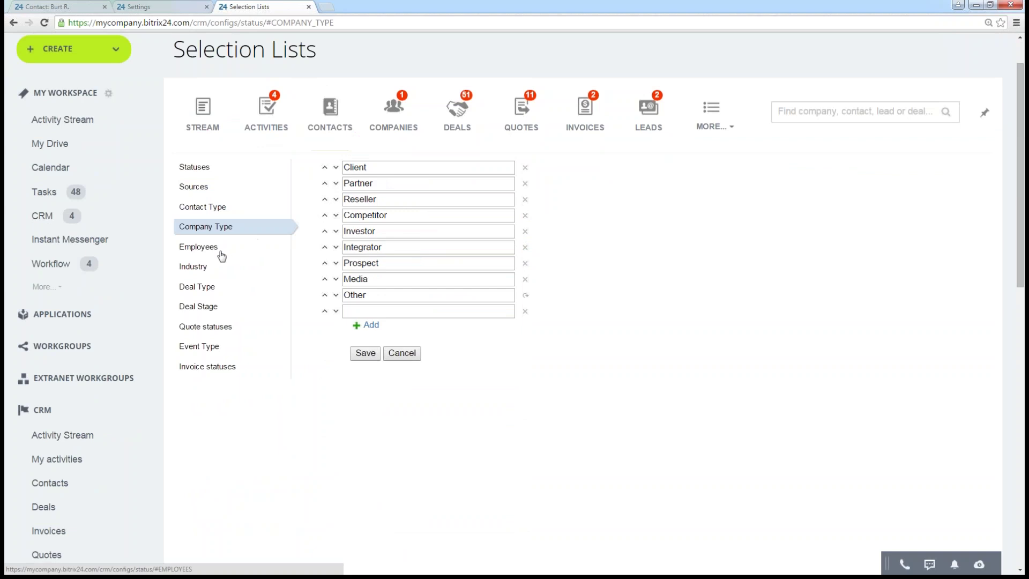
left_click(203, 289)
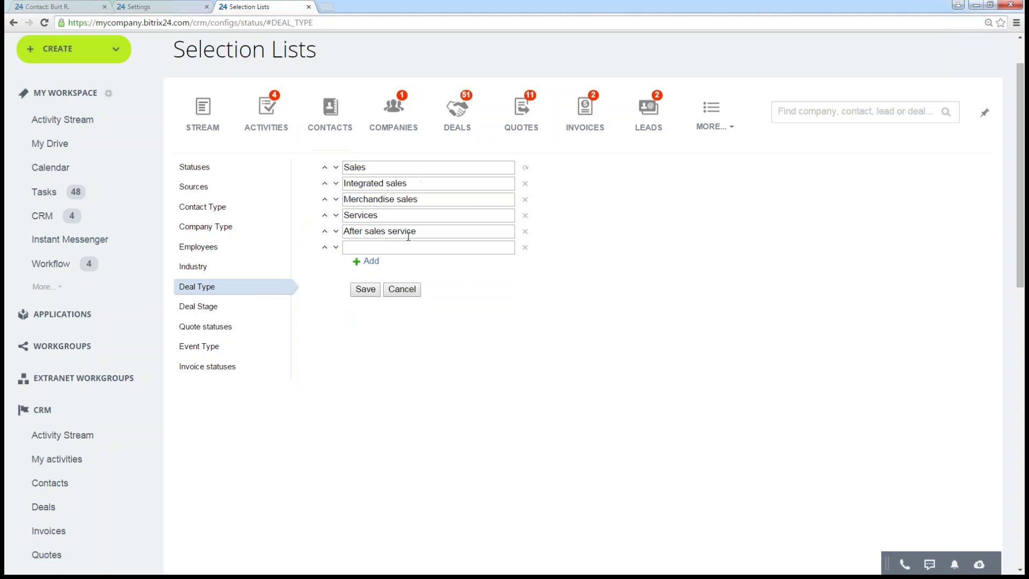
left_click(198, 310)
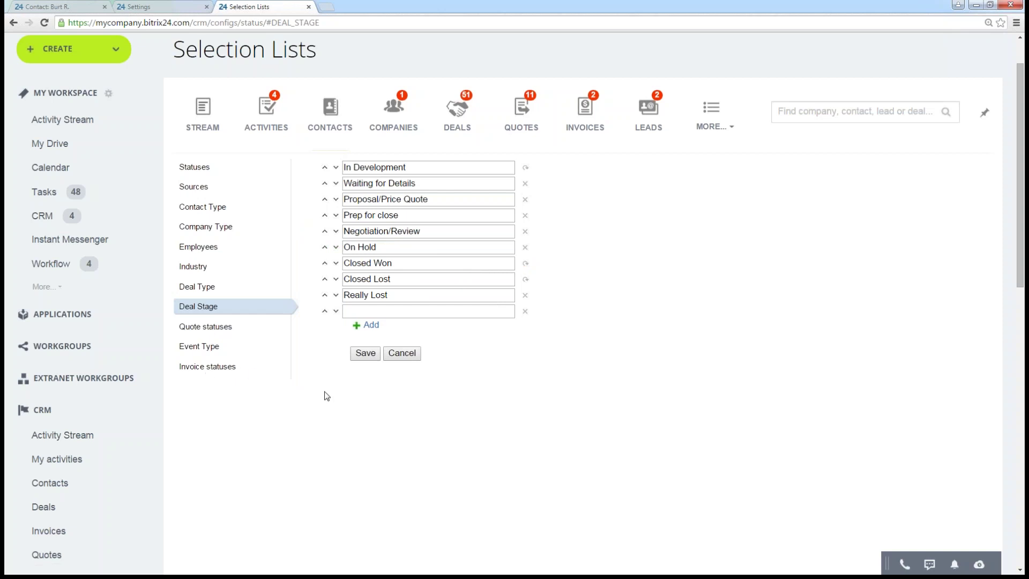
- Go back to the settings tab, open Currencies and check which currency is set as base
left_click(134, 7)
left_click(236, 261)
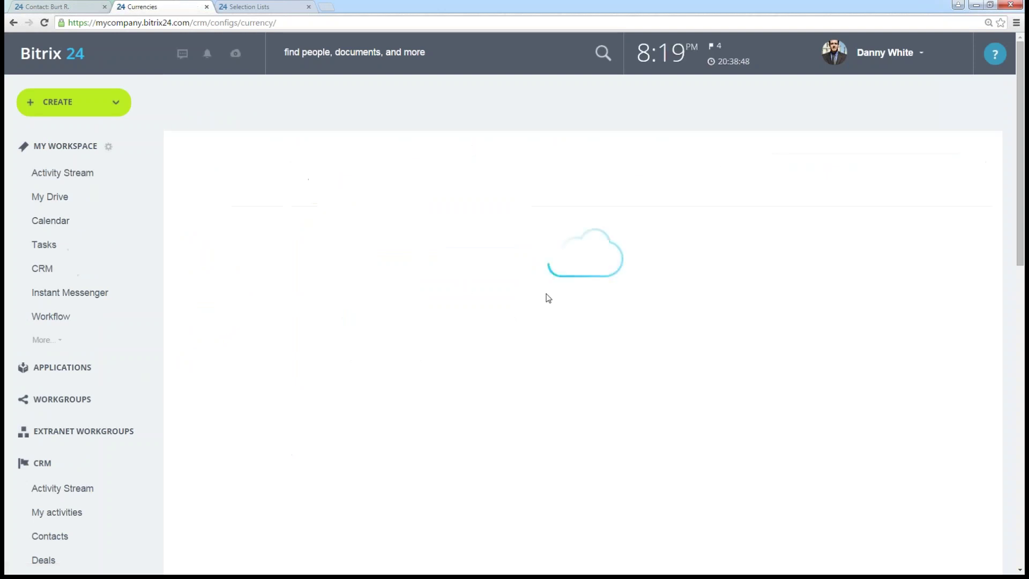
scroll(524, 298, "down", 1)
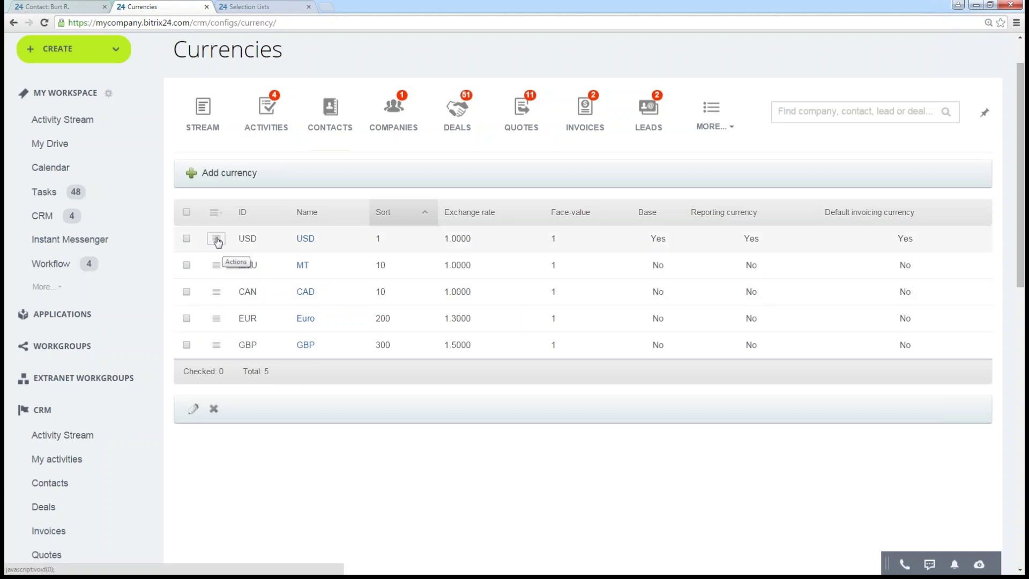
left_click_drag(650, 236, 680, 249)
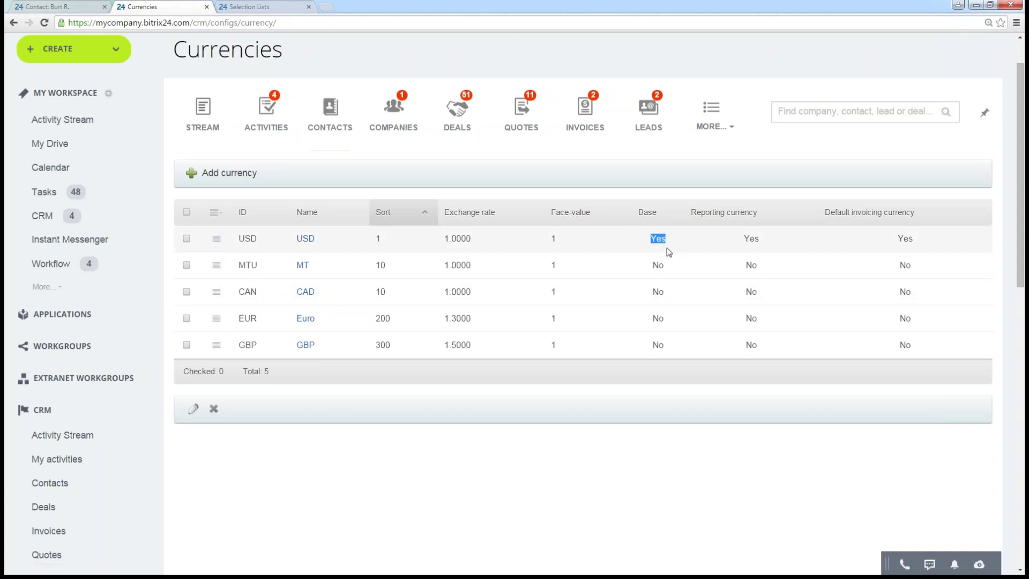
left_click(660, 245)
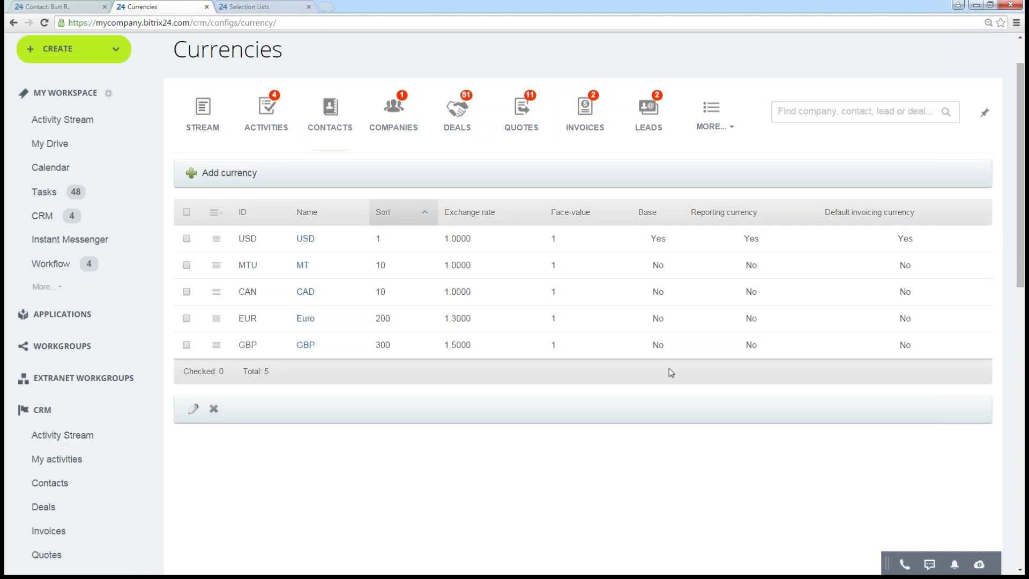
- Make CAD the base currency, and set USD as the base currency again
left_click(215, 292)
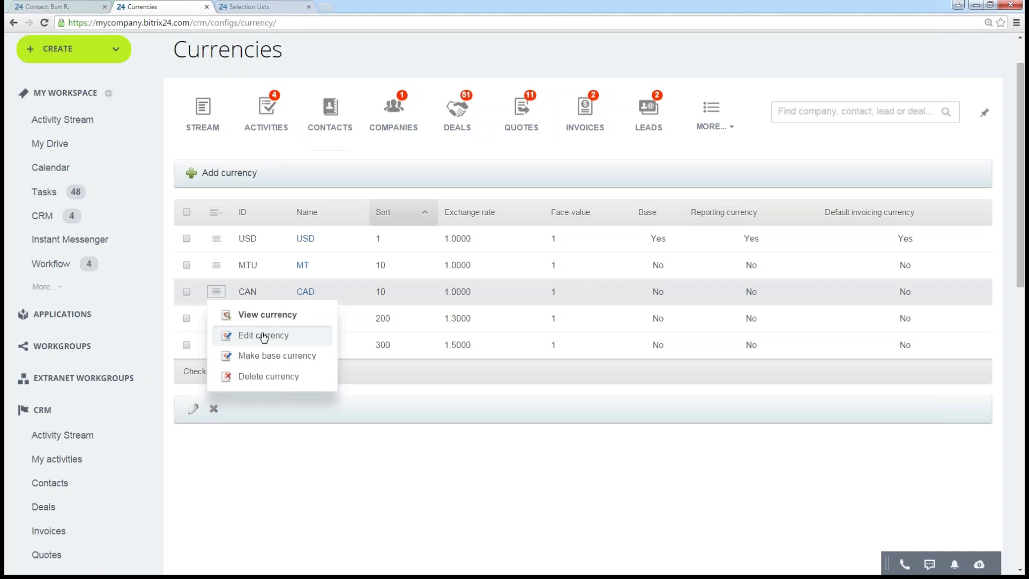
left_click(271, 357)
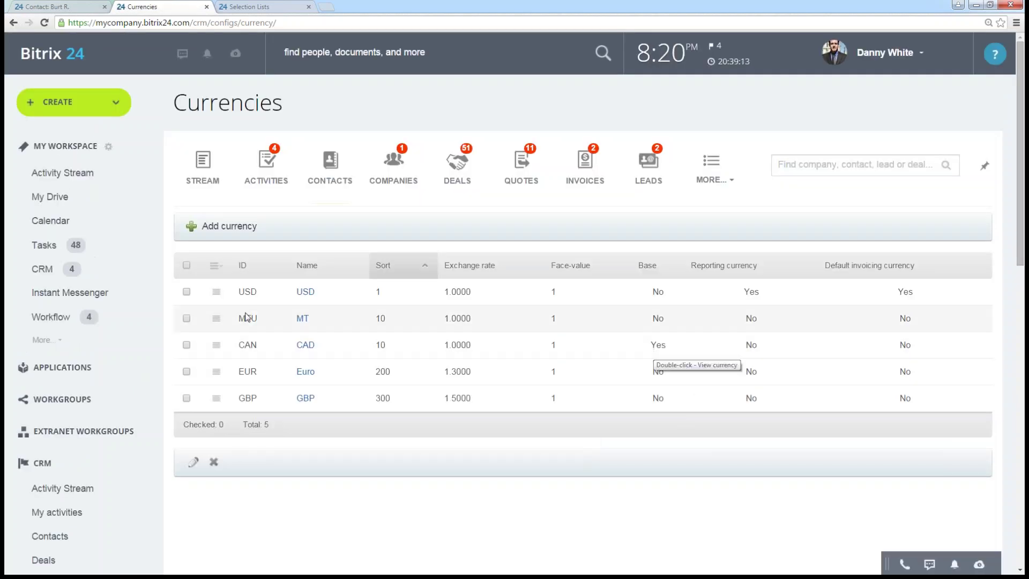
left_click(216, 291)
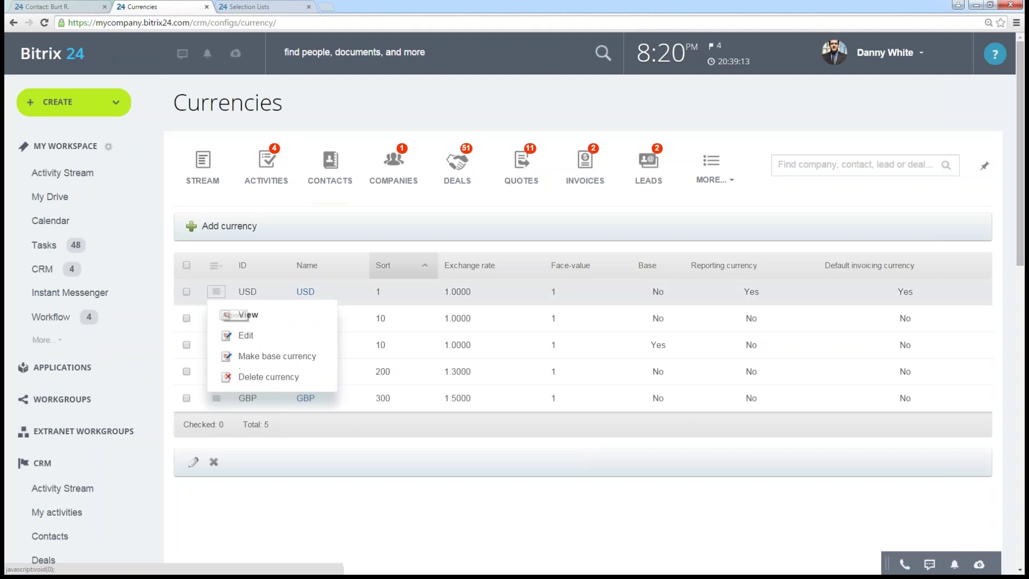
left_click(246, 355)
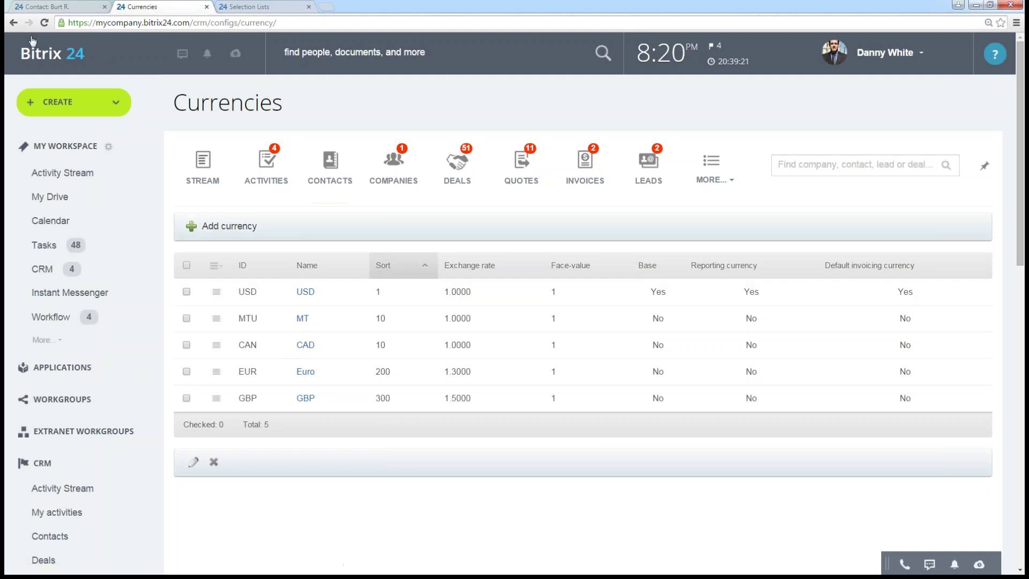
- Return from Currencies to the CRM settings page and look over the settings list
left_click(13, 22)
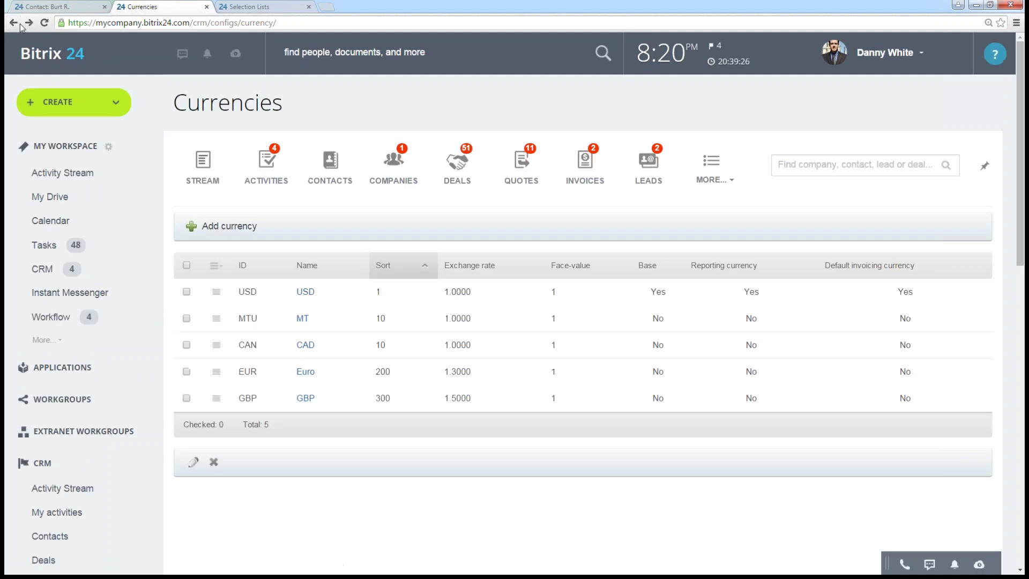
scroll(125, 162, "down", 1)
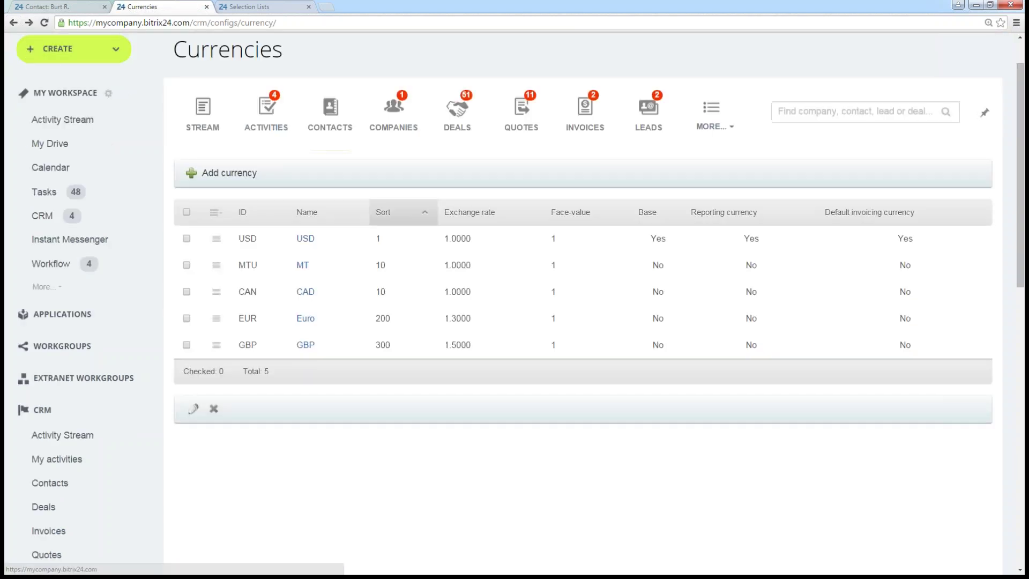
right_click(13, 22)
left_click(35, 38)
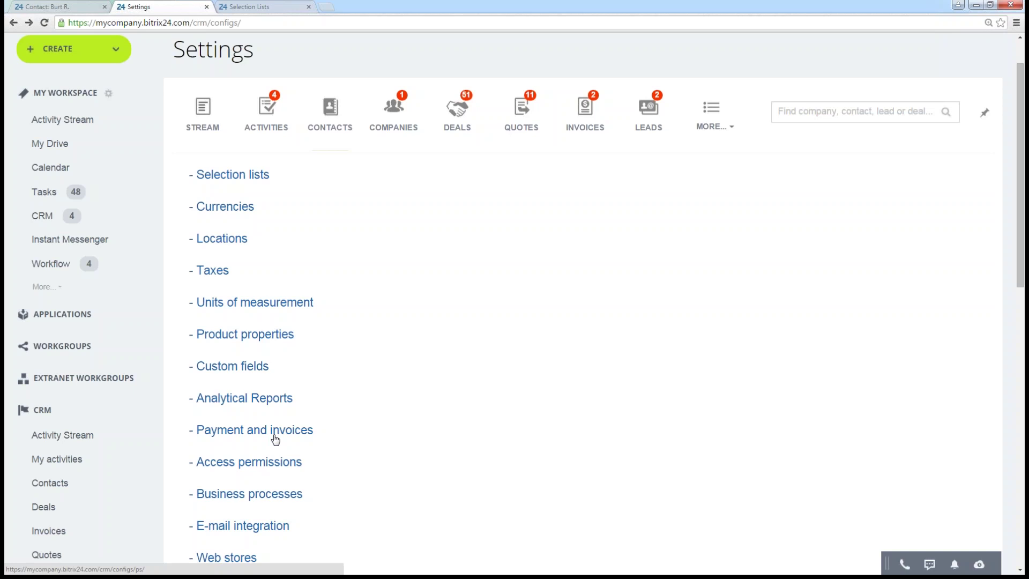
scroll(513, 440, "down", 1)
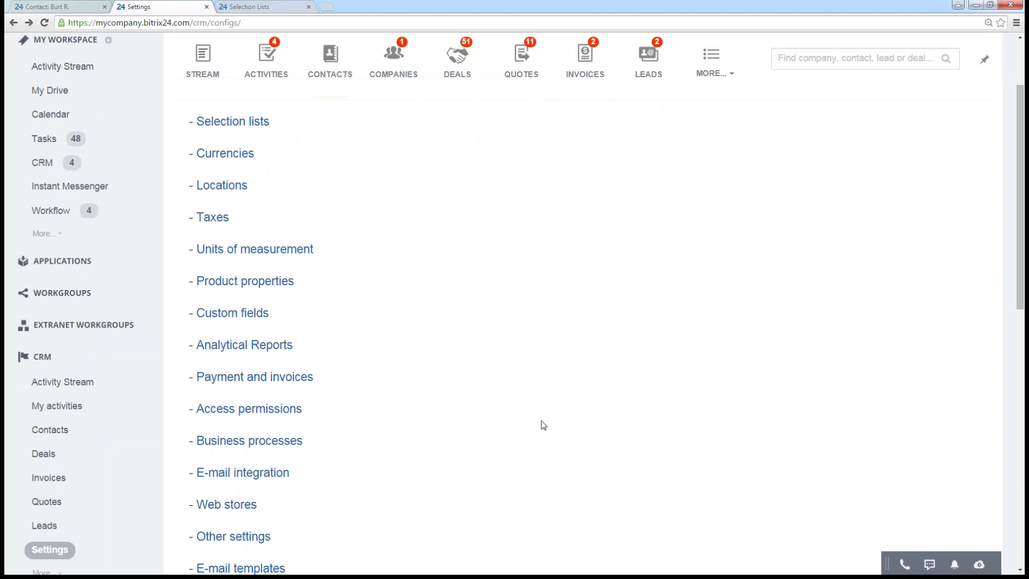
scroll(547, 418, "up", 3)
- Open the Support24 help, review the Leads topic with its videos, training course and helpdesk options, and close the help
left_click(992, 54)
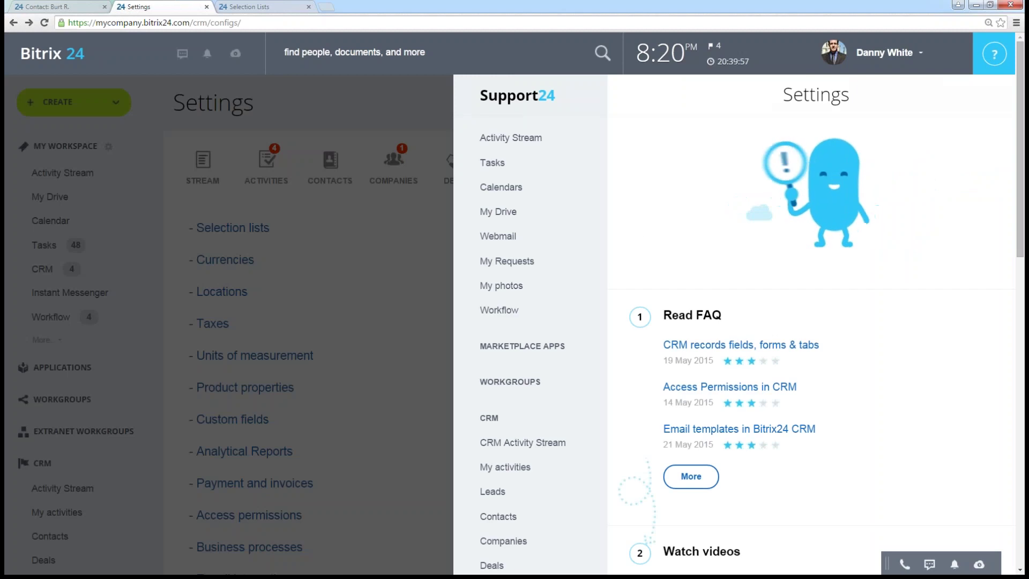
scroll(531, 268, "down", 1)
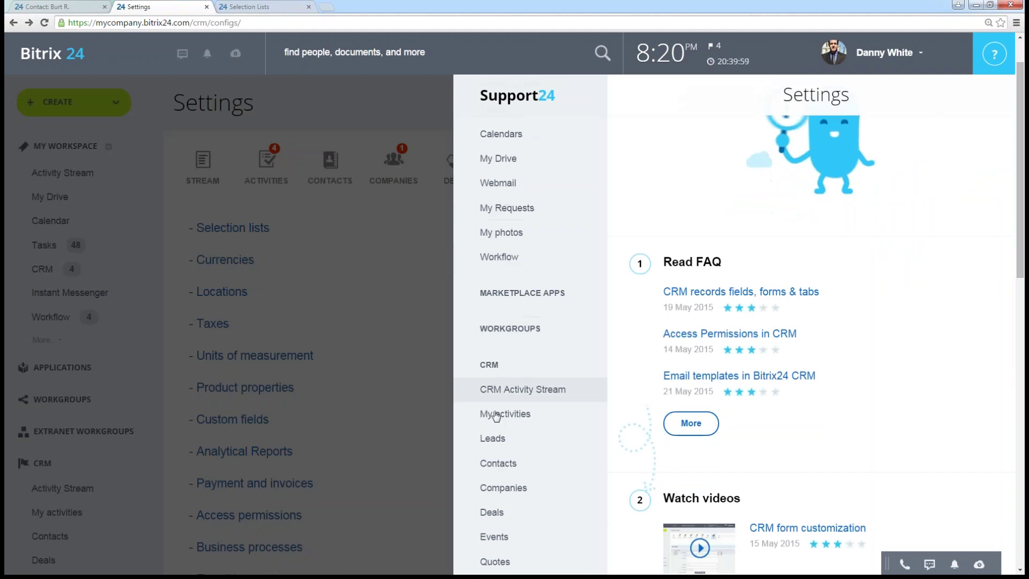
left_click(493, 438)
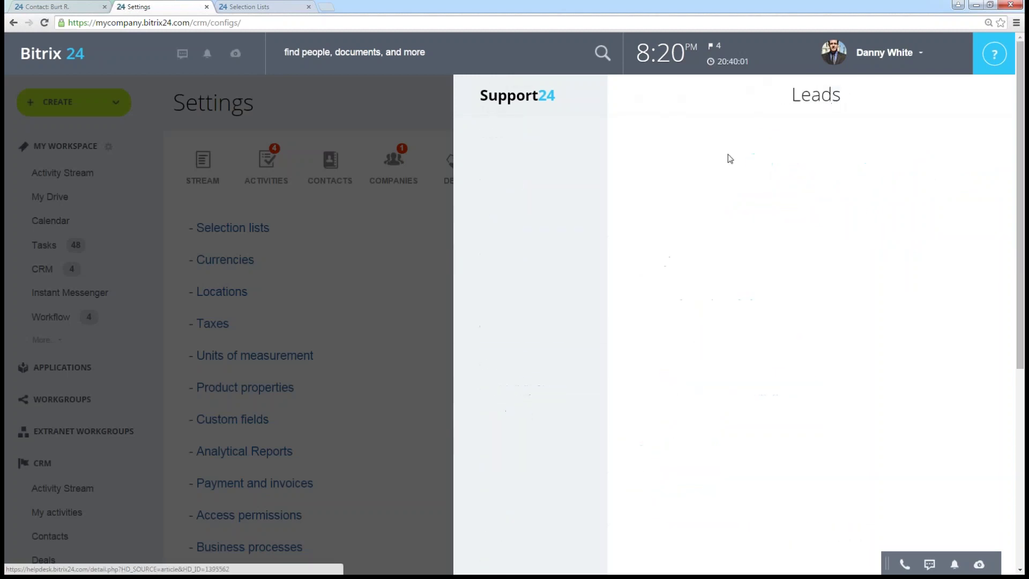
scroll(700, 442, "down", 2)
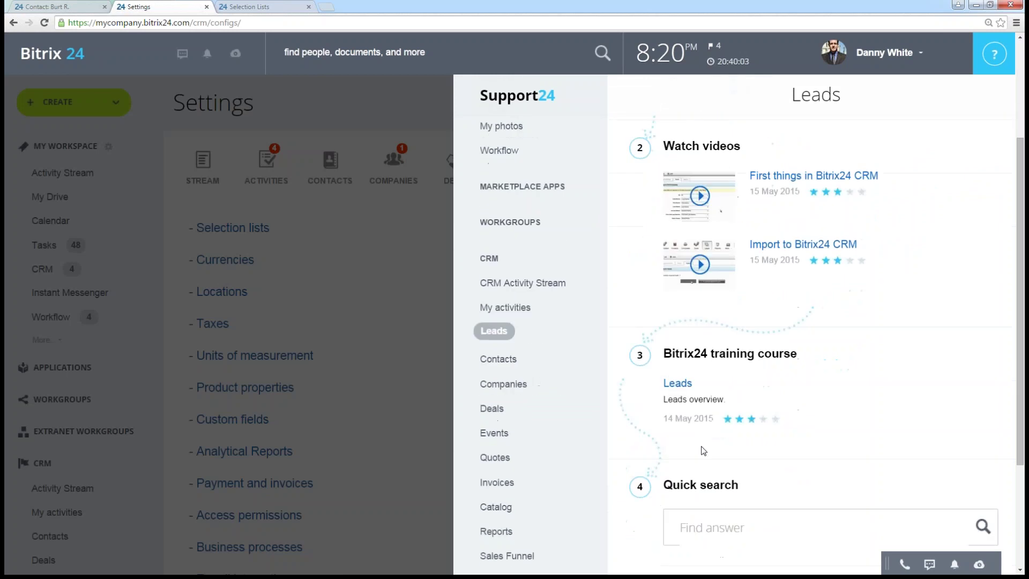
scroll(726, 370, "down", 3)
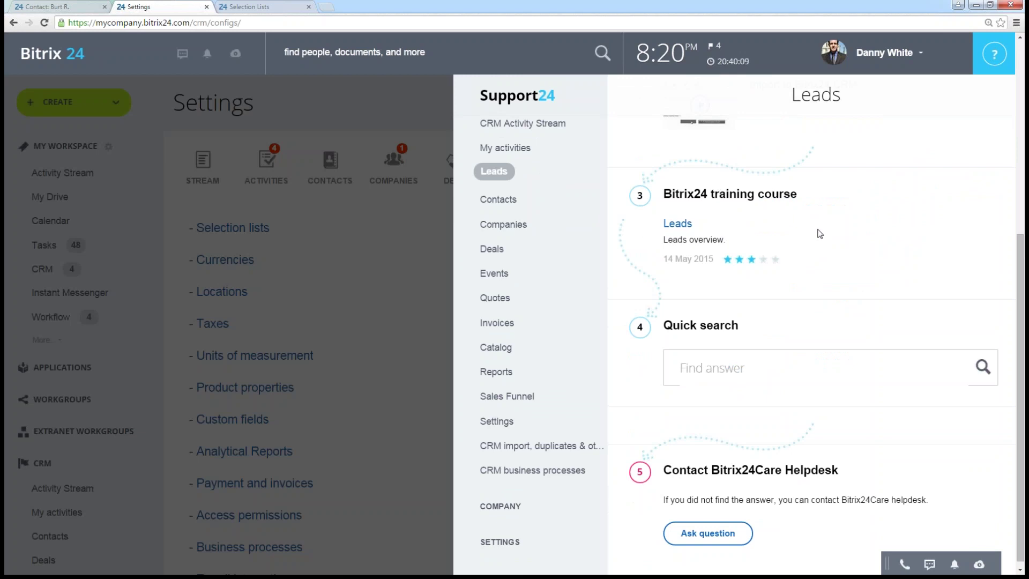
scroll(820, 234, "up", 1)
left_click(993, 55)
- Open the Custom fields settings in a new browser tab and switch to it
scroll(453, 373, "down", 2)
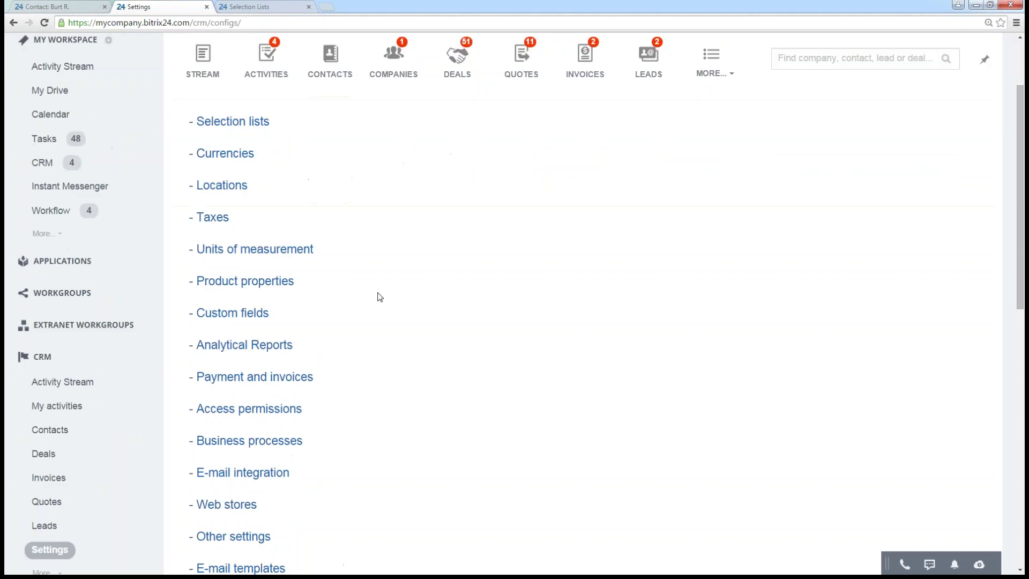
scroll(396, 303, "down", 1)
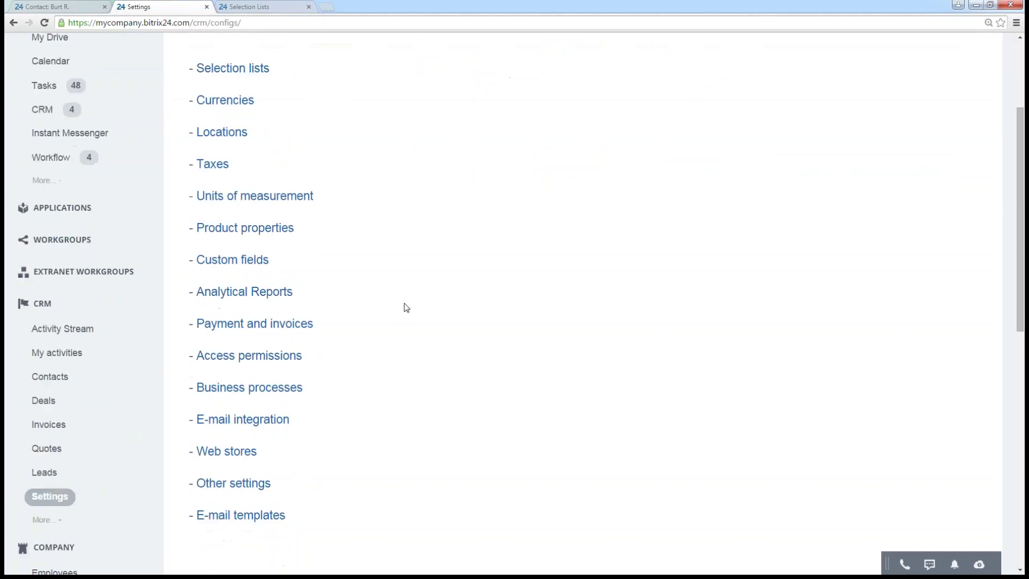
right_click(249, 266)
left_click(279, 271)
left_click(339, 7)
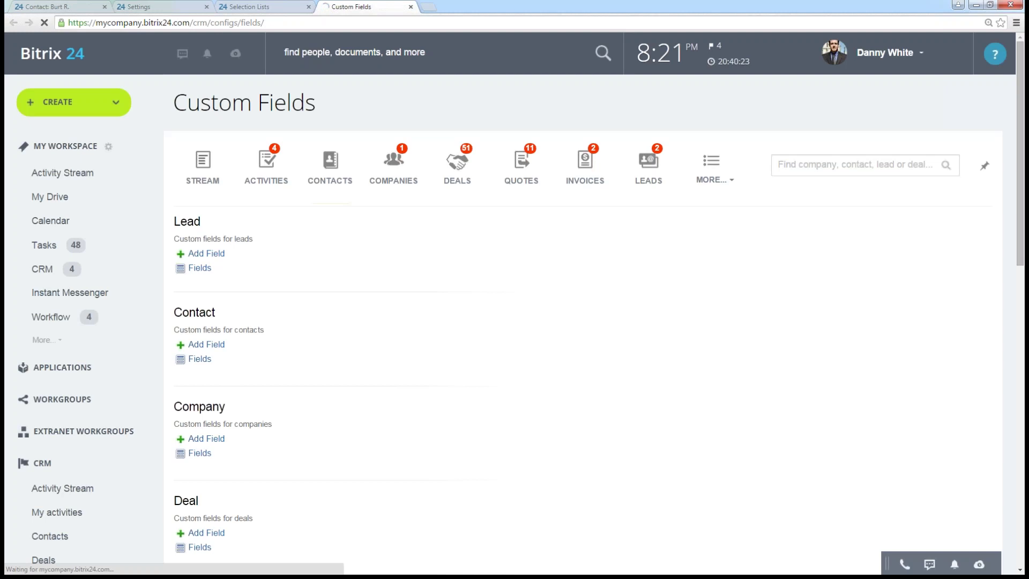
- Start a new custom field for leads with the type File and mark it as required
left_click(220, 254)
scroll(433, 402, "down", 1)
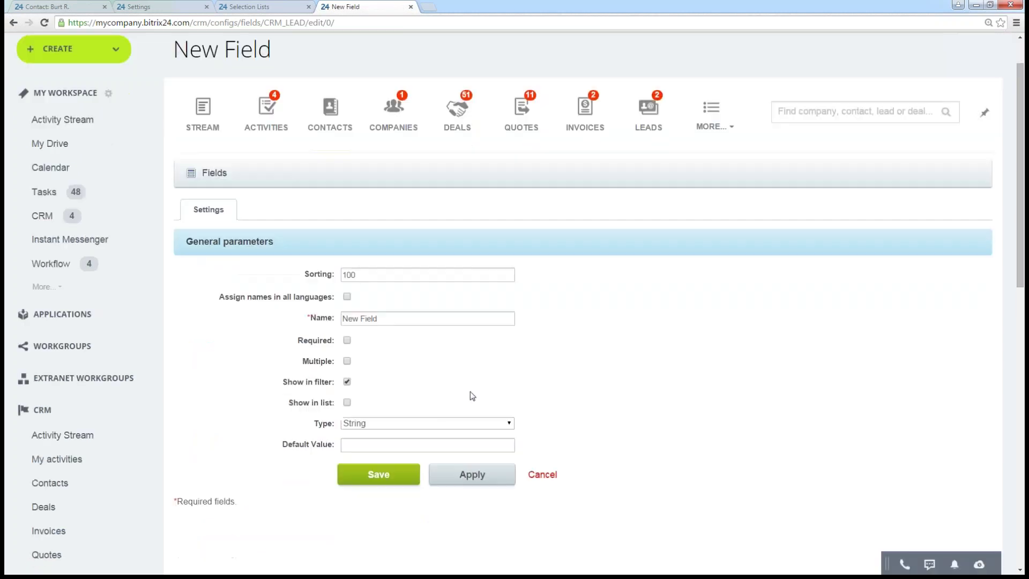
left_click(385, 422)
scroll(404, 413, "down", 2)
left_click(397, 317)
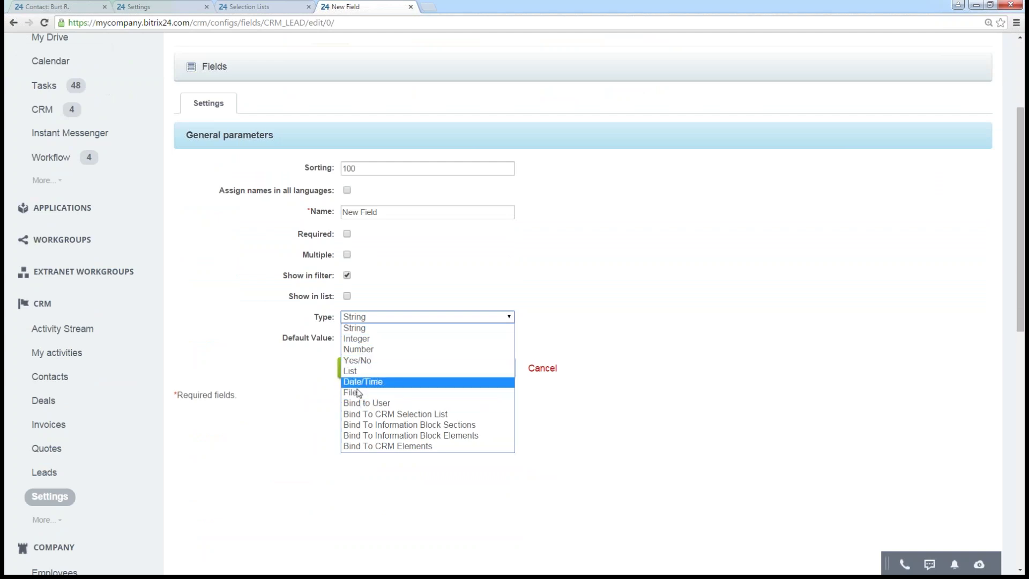
left_click(438, 394)
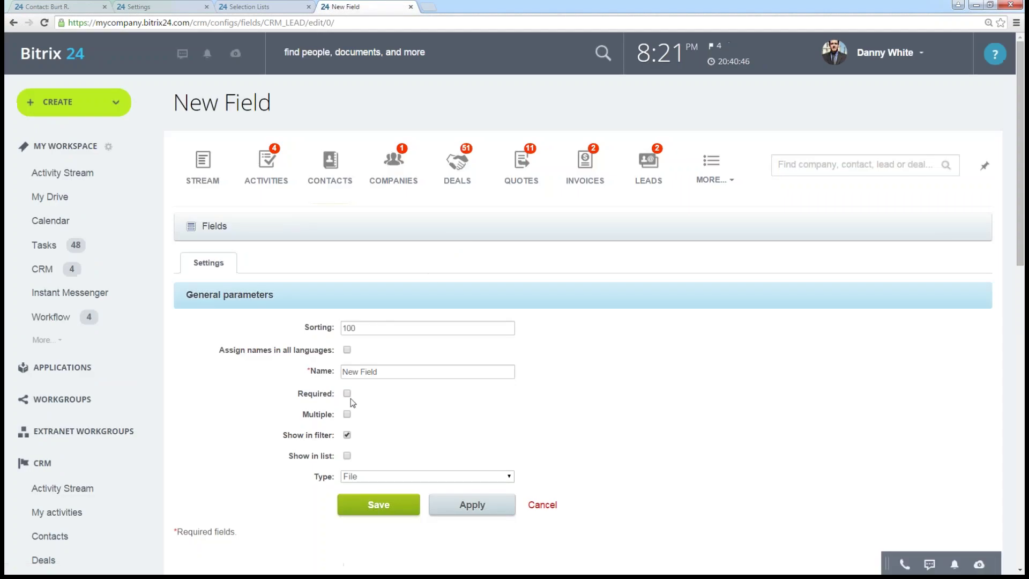
left_click(348, 395)
scroll(493, 399, "down", 1)
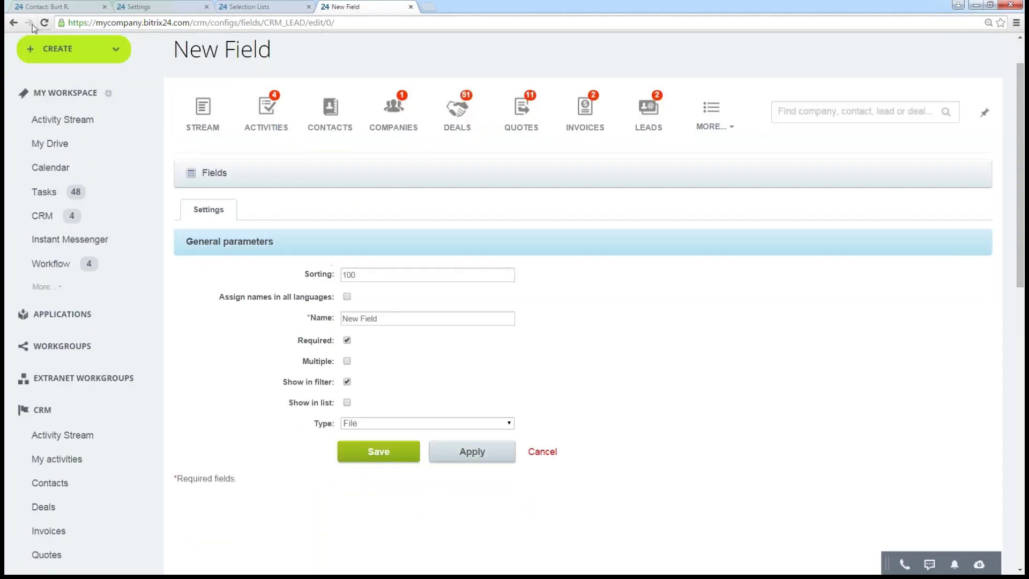
- Return to the CRM settings list, open Analytical Reports and Access permissions in new browser tabs, and switch to Access Permissions
left_click(250, 8)
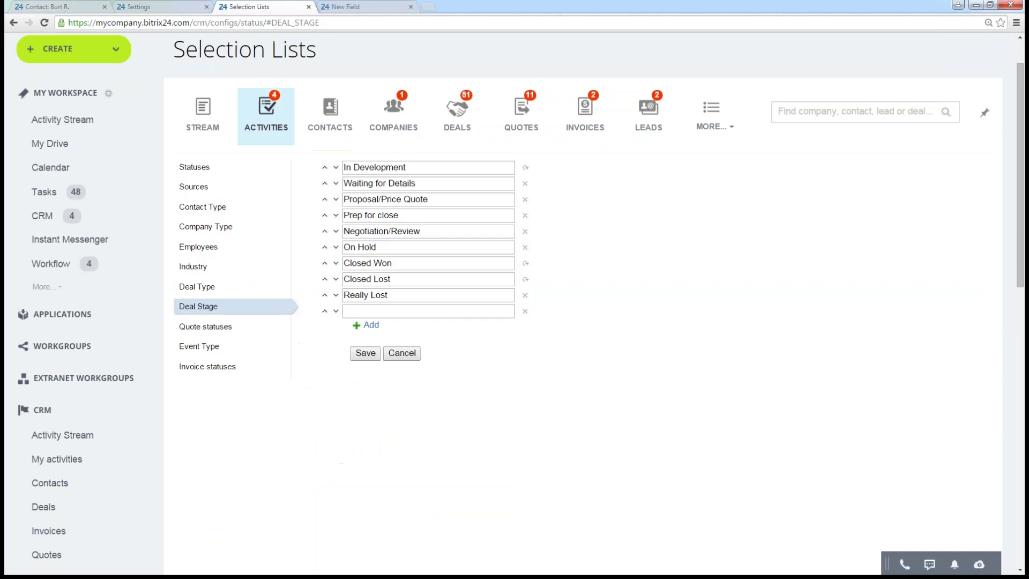
left_click(135, 7)
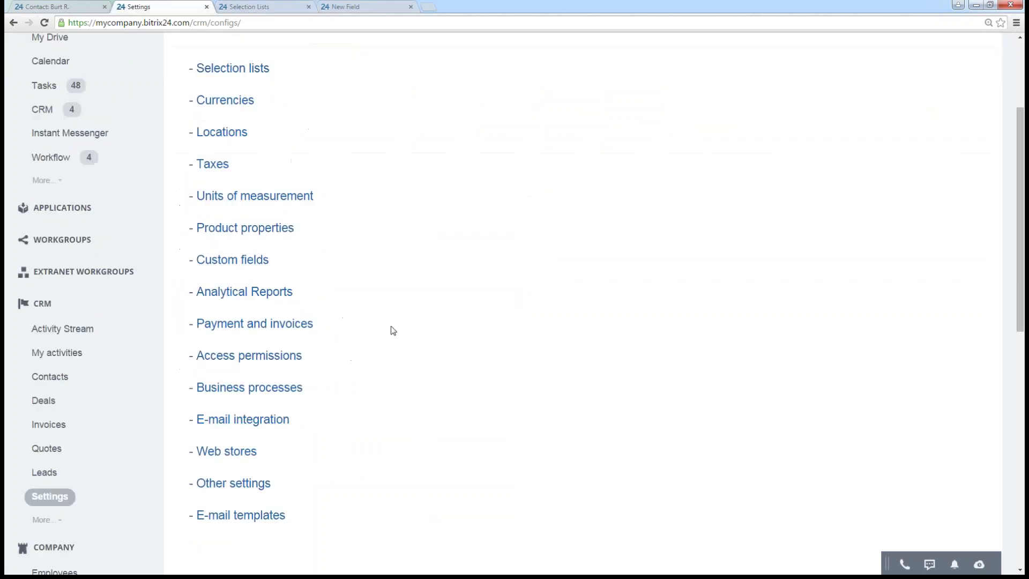
right_click(276, 301)
left_click(313, 297)
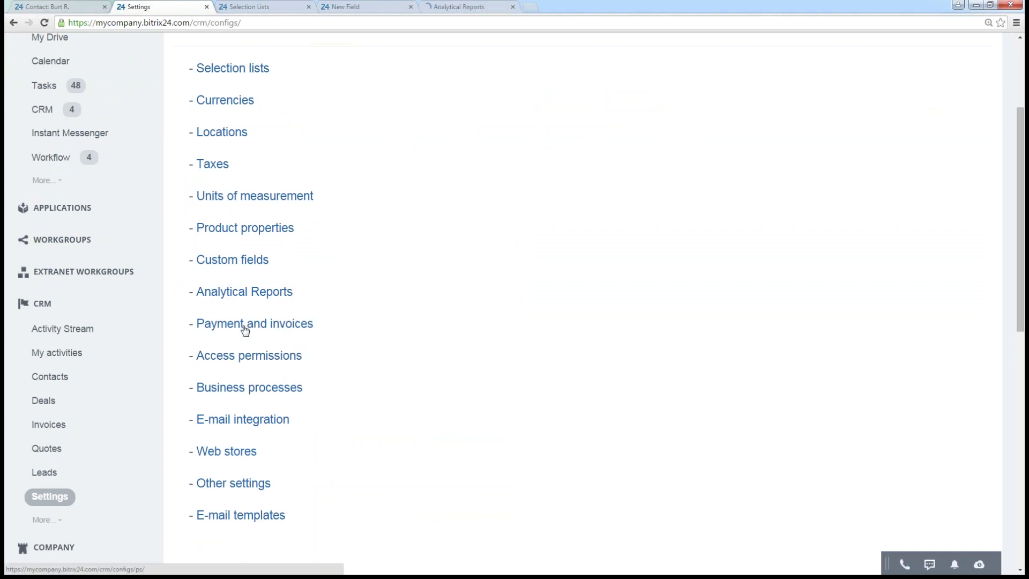
right_click(223, 359)
left_click(250, 361)
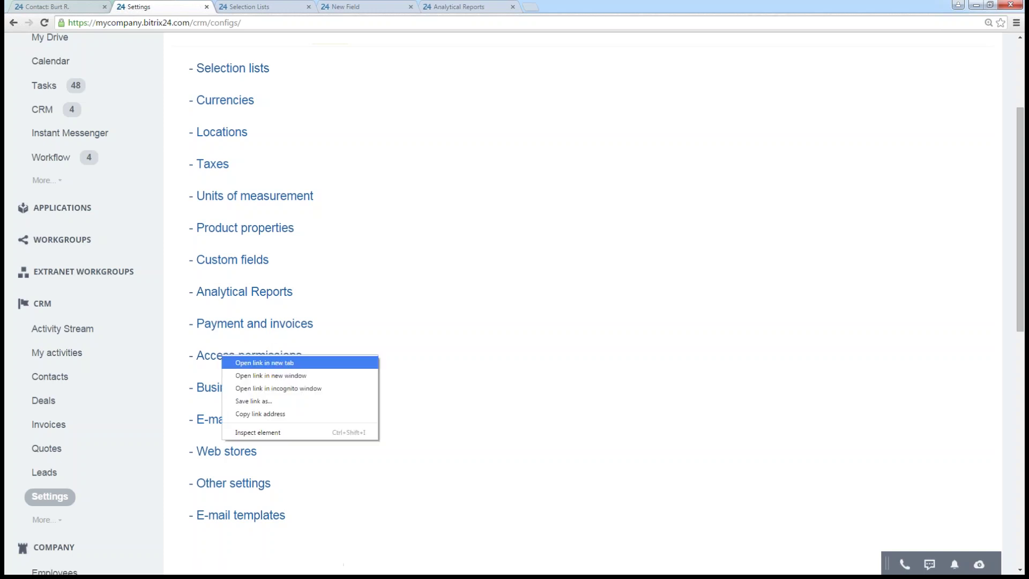
left_click(562, 8)
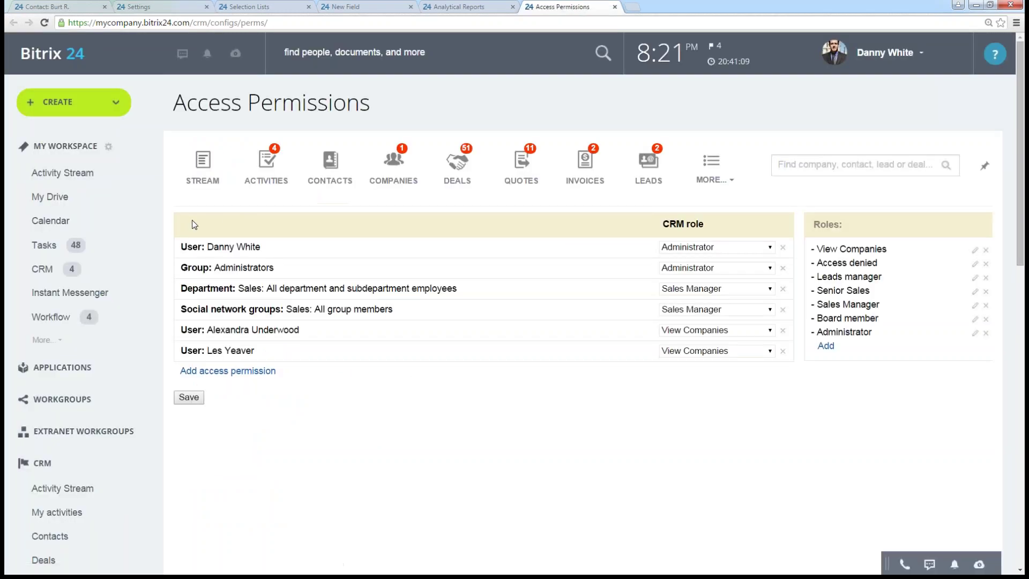
- Start adding an access permission, look through the users, departments and social network groups categories, and close the selection without choosing anyone
left_click(219, 371)
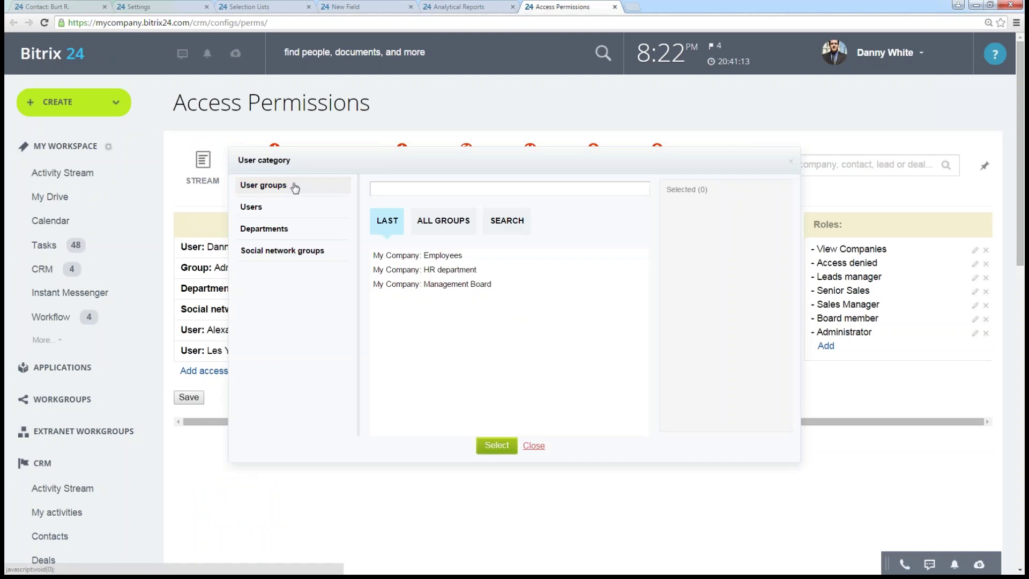
left_click(253, 207)
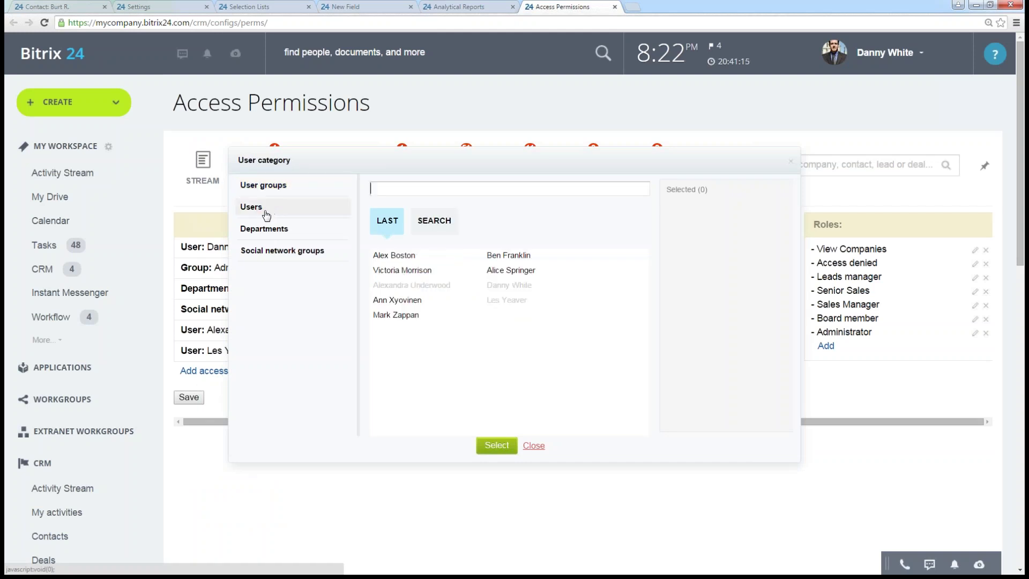
left_click(270, 229)
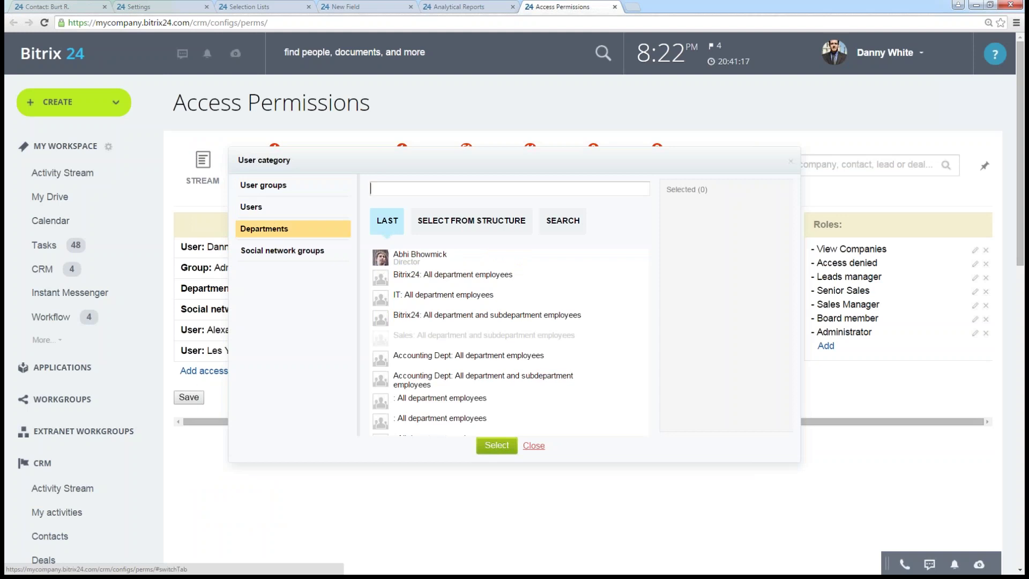
left_click(288, 251)
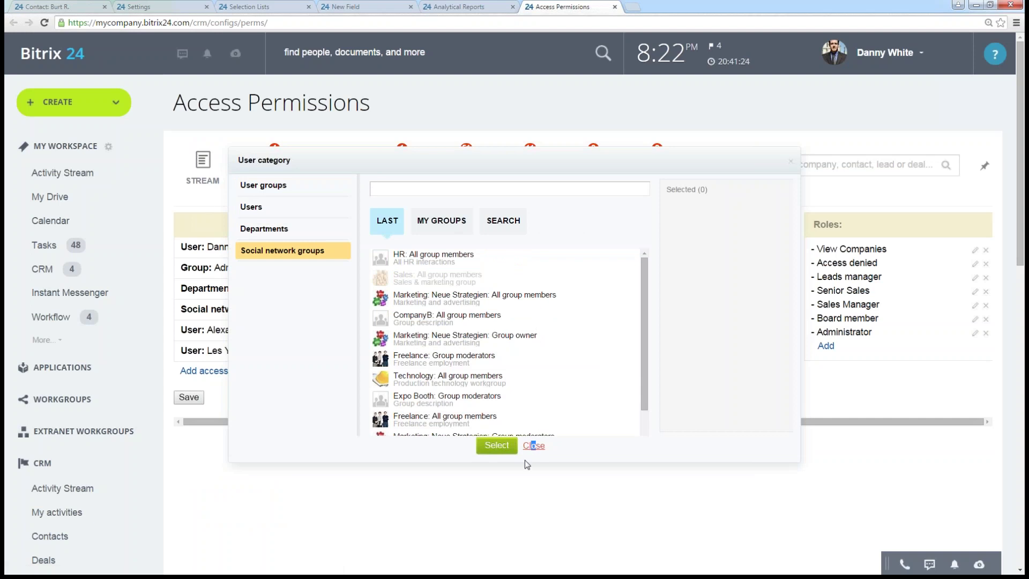
left_click(532, 445)
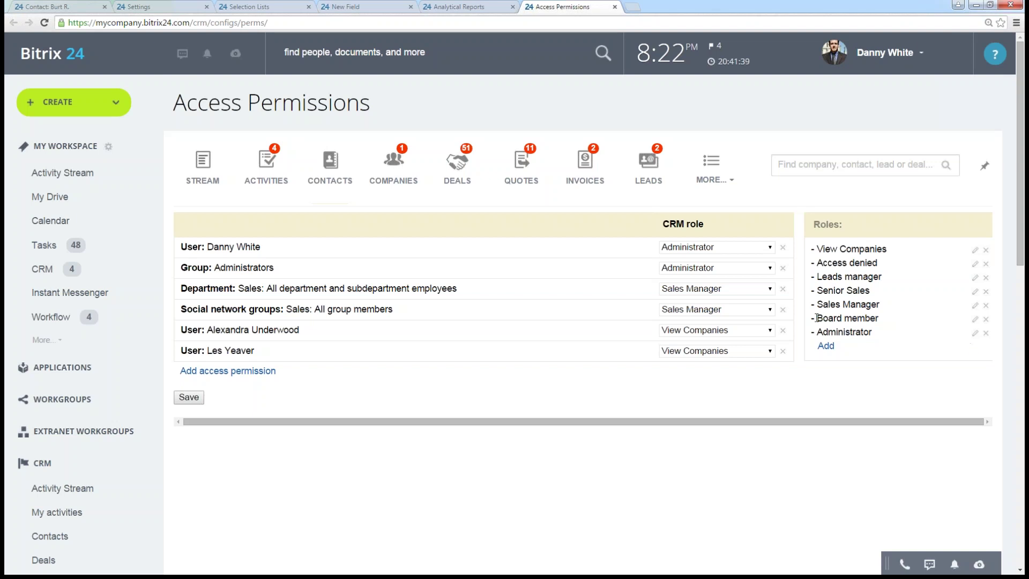
- Open the Board member role for editing and set its Add permission for contacts to Personal and department
left_click_drag(837, 320, 899, 320)
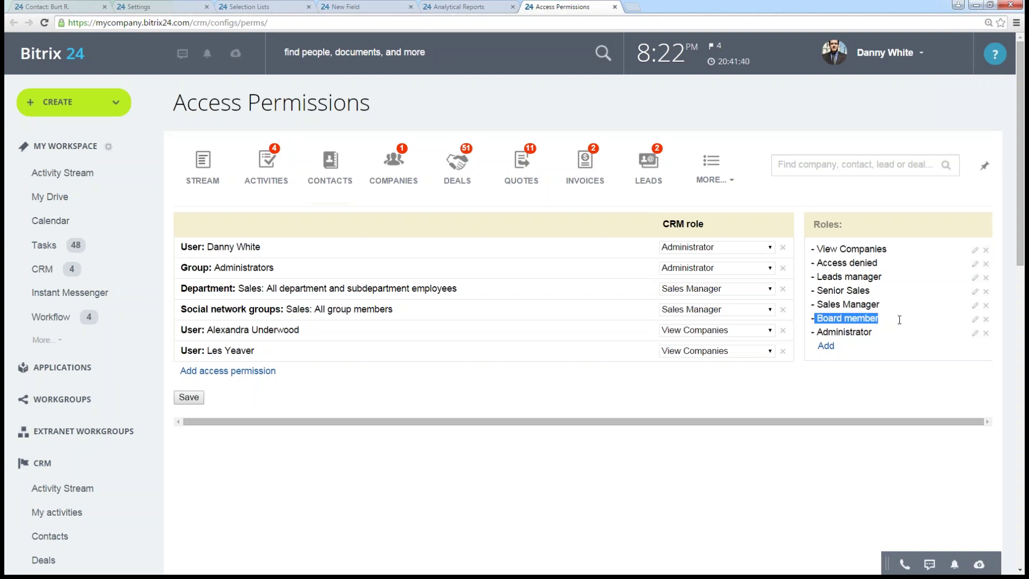
left_click(974, 320)
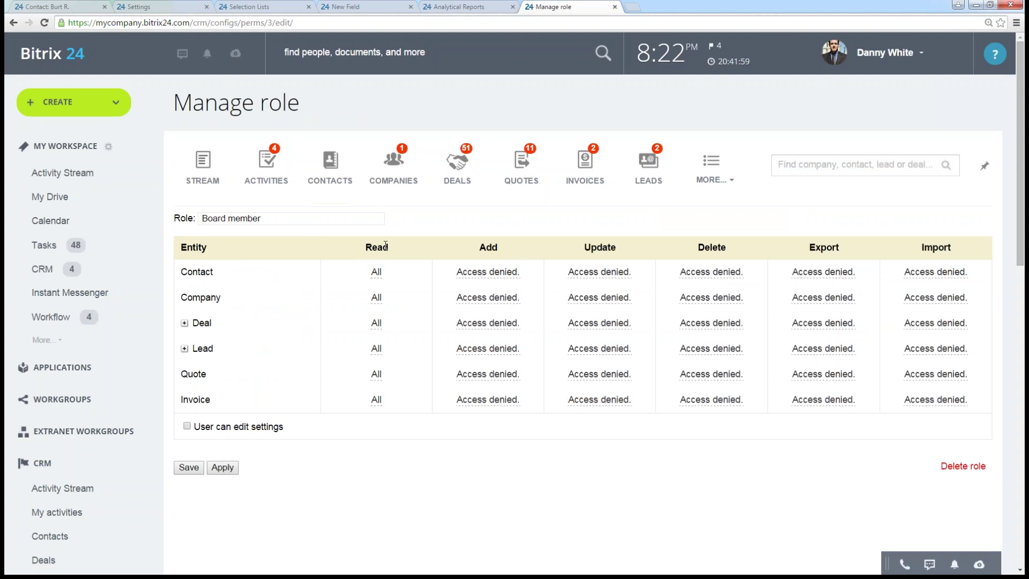
left_click(504, 272)
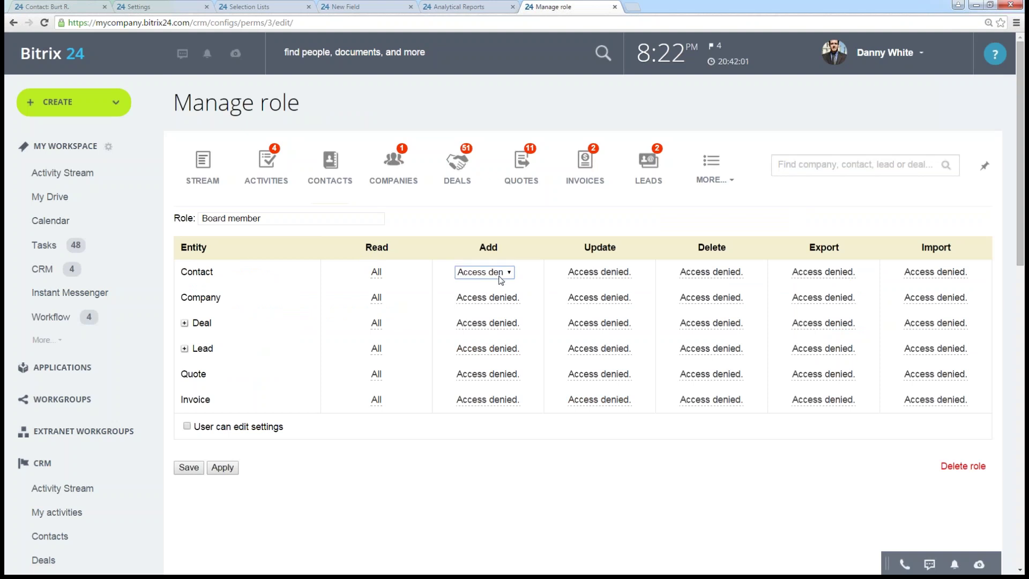
left_click(501, 276)
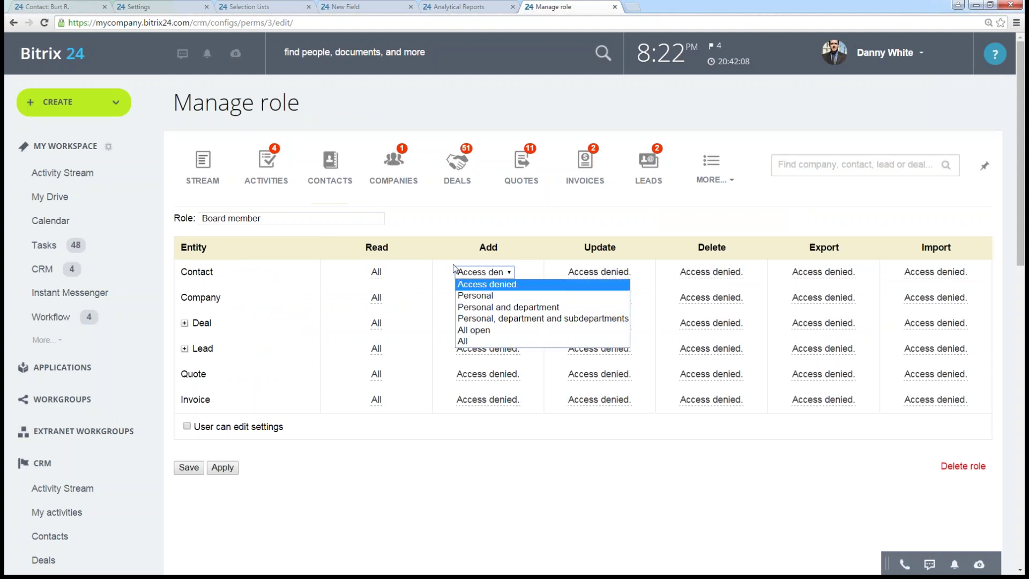
left_click(485, 295)
left_click(488, 274)
left_click(496, 273)
left_click(502, 306)
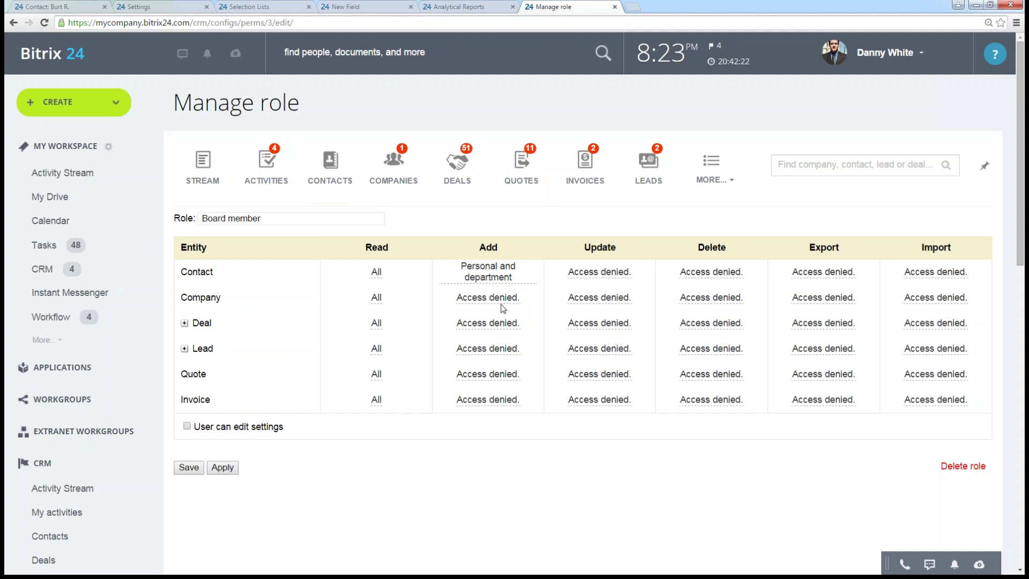
- Review the available levels for the contact Add permission and close the role's browser tab without saving
left_click(490, 277)
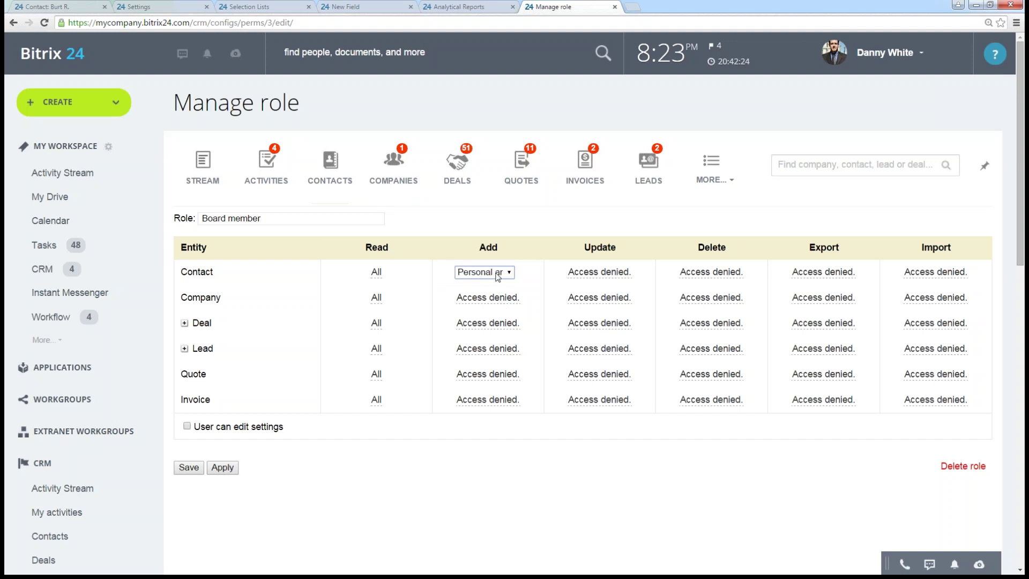
left_click(497, 275)
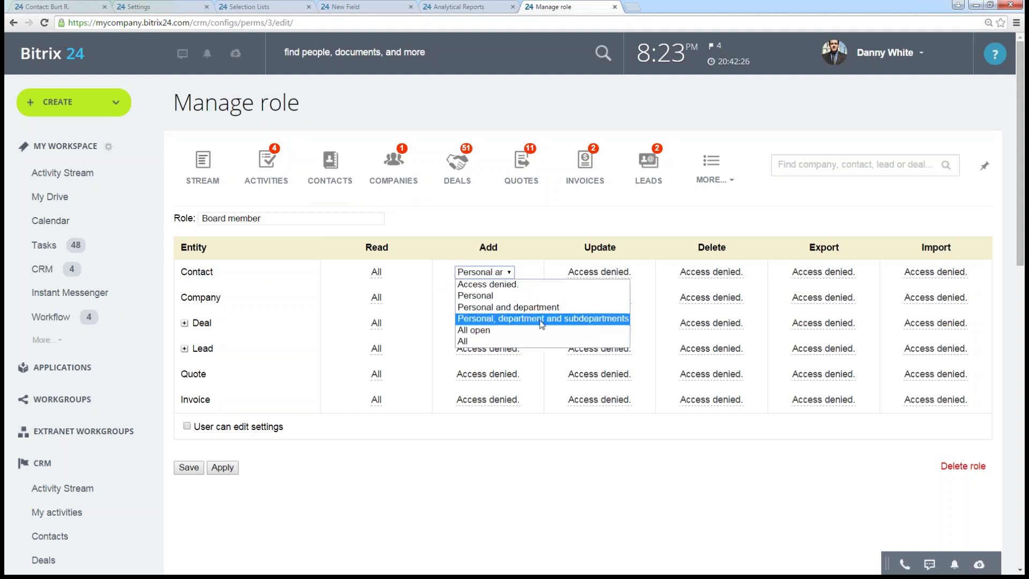
left_click(417, 517)
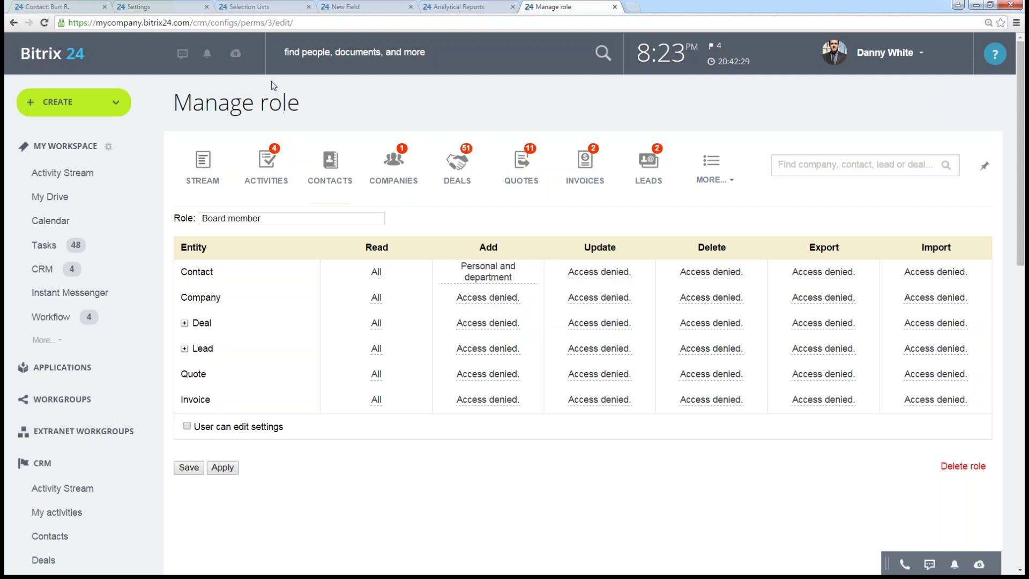
left_click(615, 6)
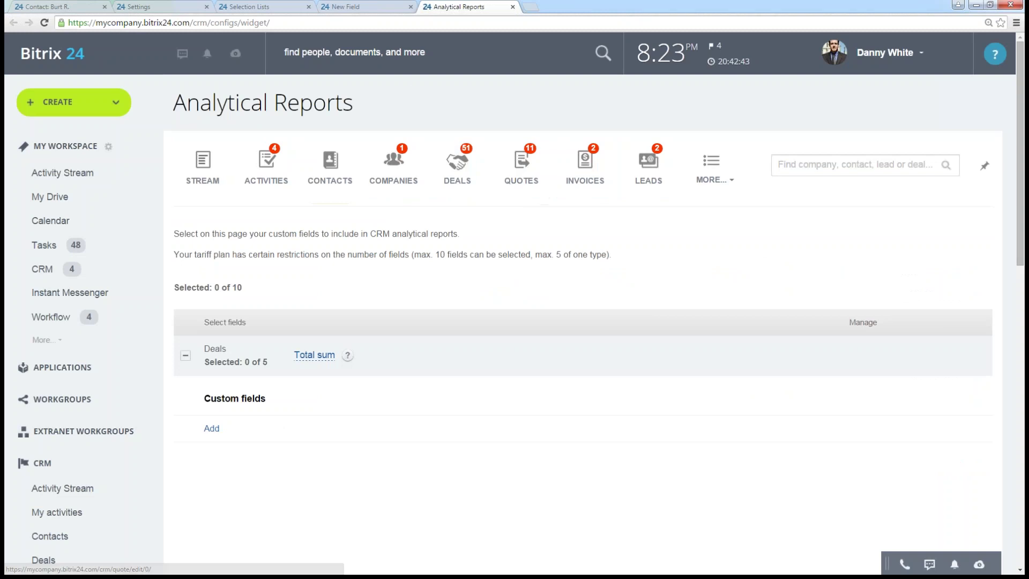
- Start a new quote in the tab holding the unsaved custom field, and link the quote to the deal Deal with RD
left_click(354, 7)
left_click(519, 139)
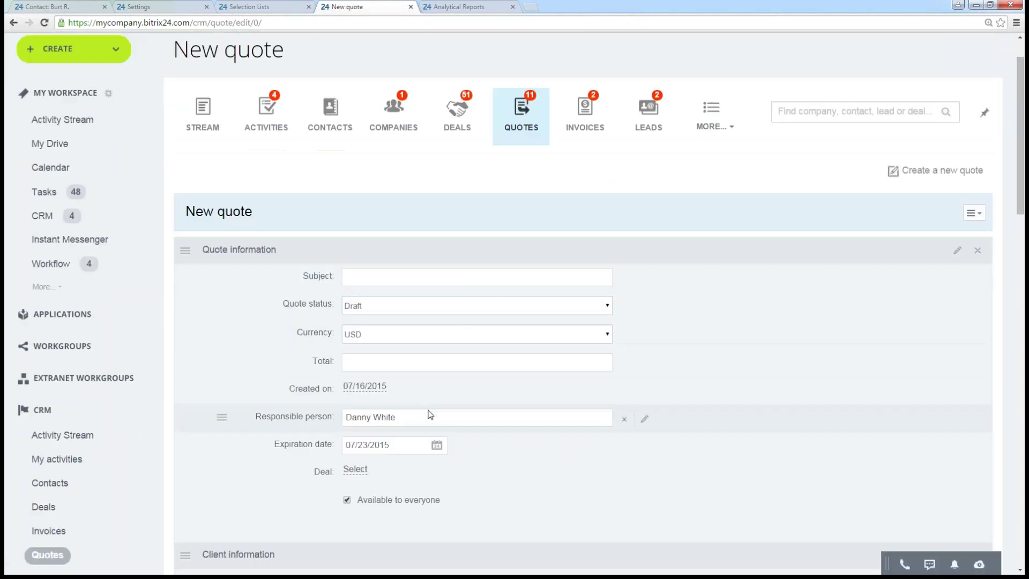
scroll(411, 403, "down", 1)
left_click(354, 416)
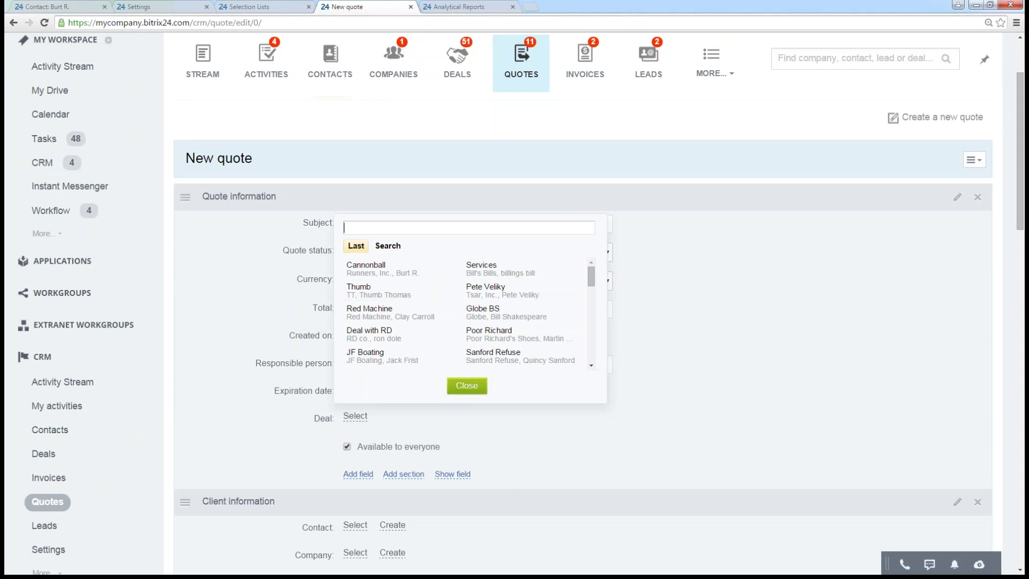
left_click(386, 335)
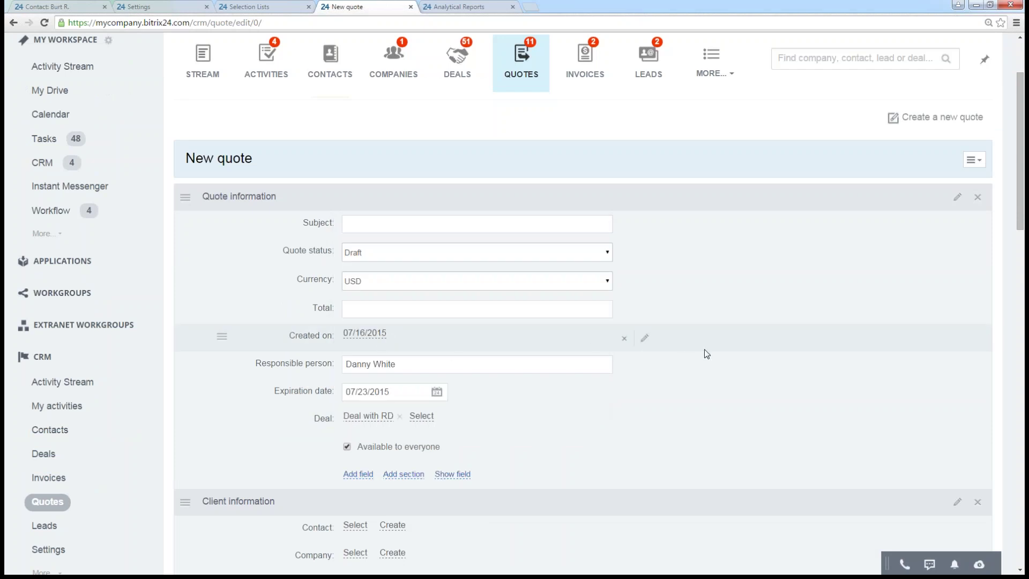
scroll(680, 344, "down", 1)
scroll(542, 334, "down", 2)
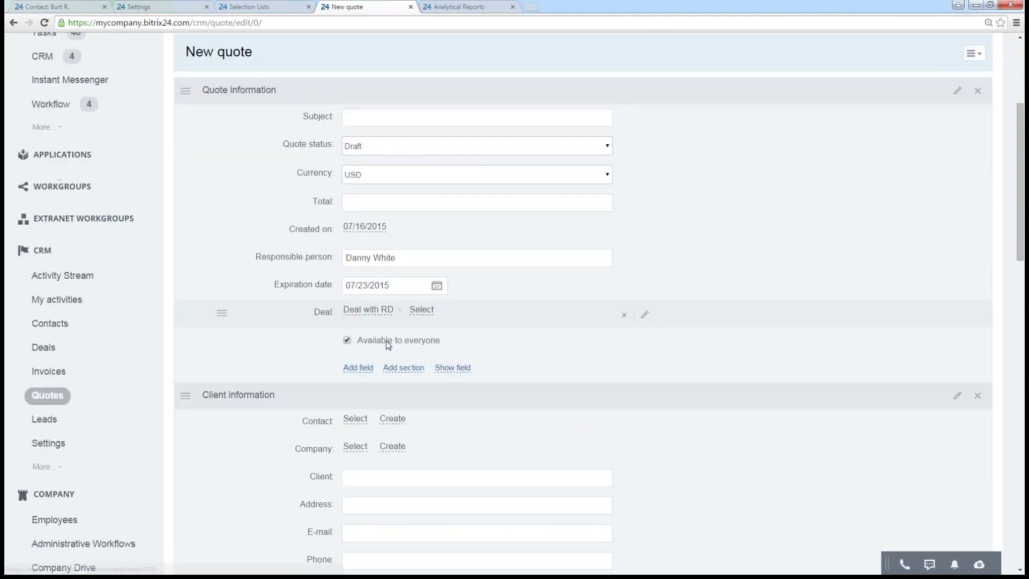
scroll(530, 308, "up", 2)
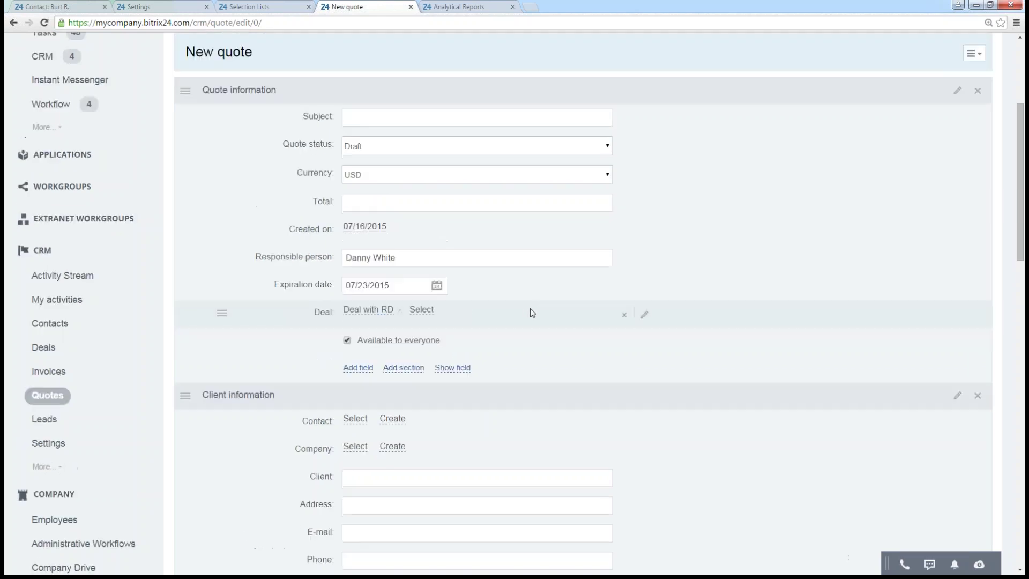
scroll(583, 325, "up", 2)
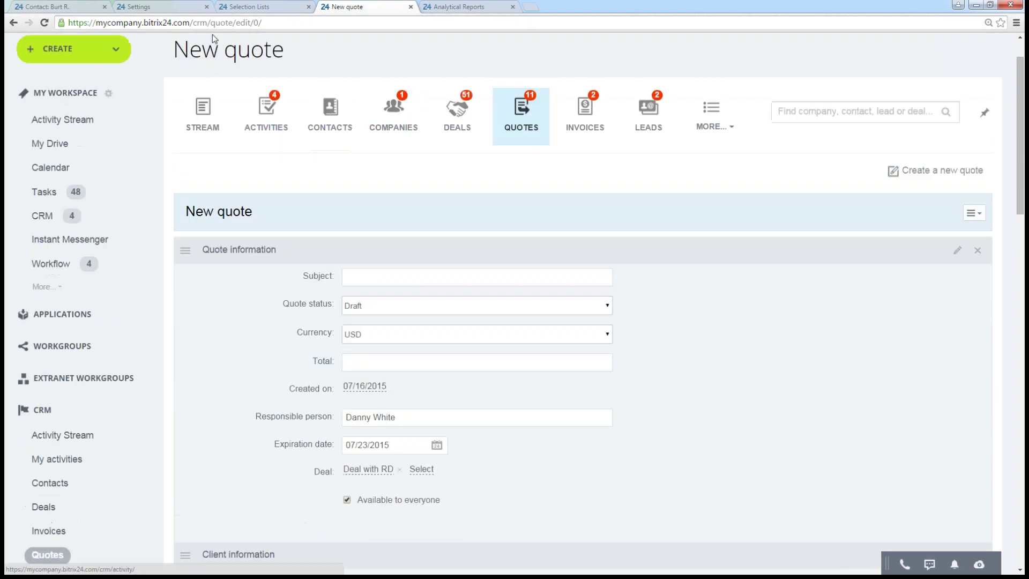
- Check the Analytical Reports page, return to the CRM settings list, and open E-mail integration in a new browser tab
left_click(135, 8)
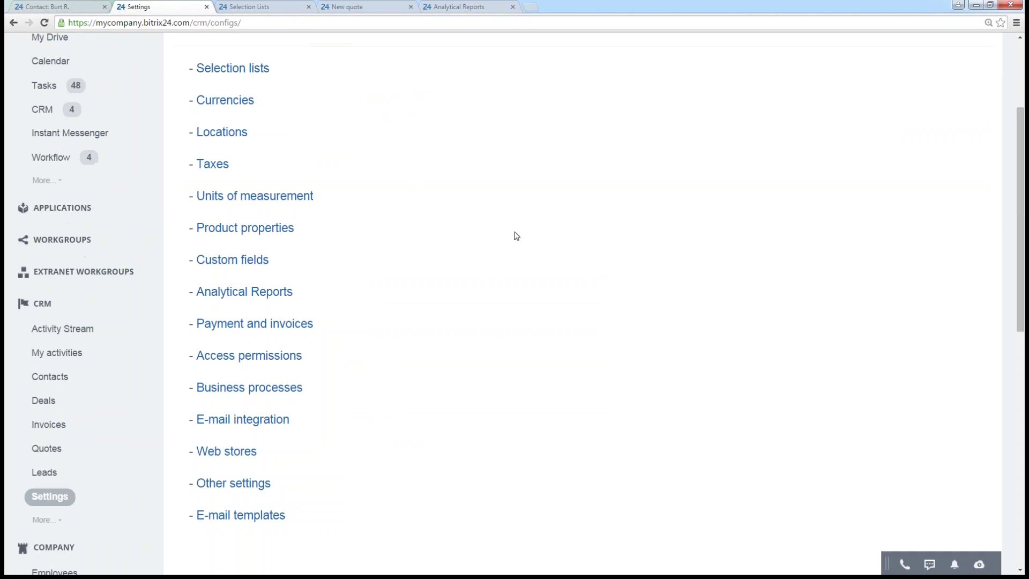
left_click(501, 7)
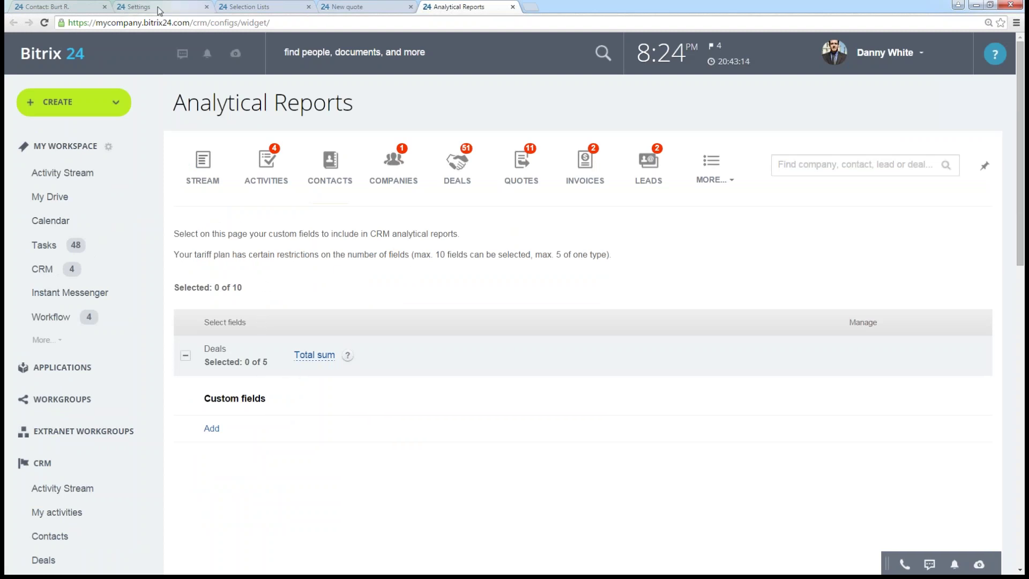
left_click(204, 13)
scroll(404, 408, "down", 1)
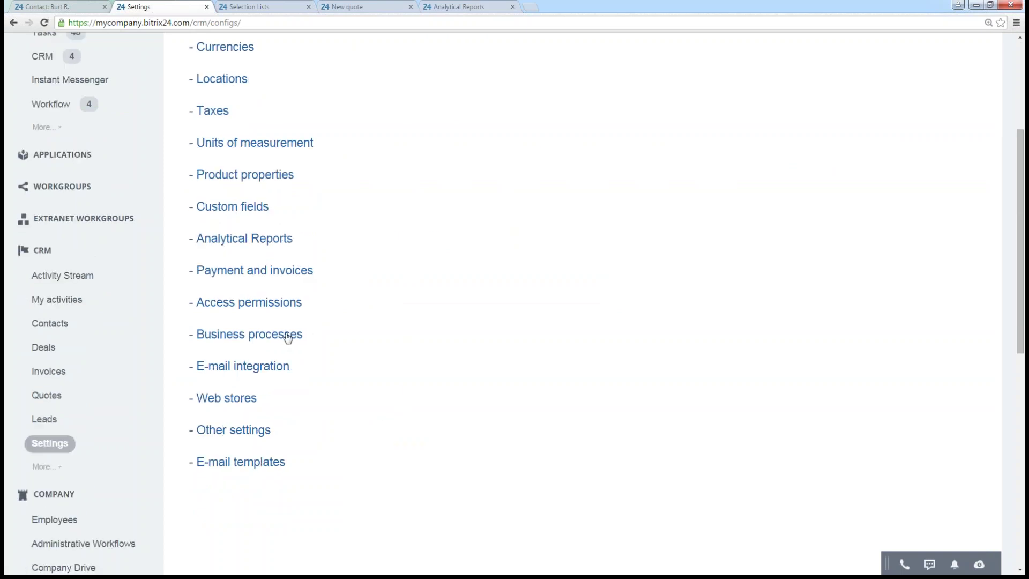
right_click(216, 373)
left_click(236, 378)
left_click(561, 5)
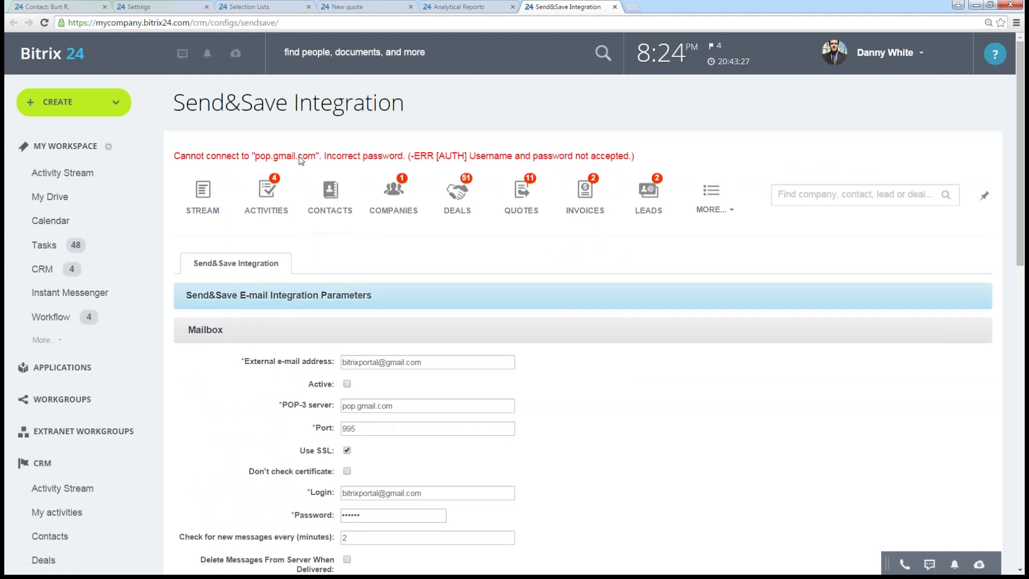
- Examine the Send&Save mailbox and incoming mail parameters, highlighting the option to create a lead for an unknown sender
scroll(284, 145, "down", 2)
scroll(641, 211, "down", 2)
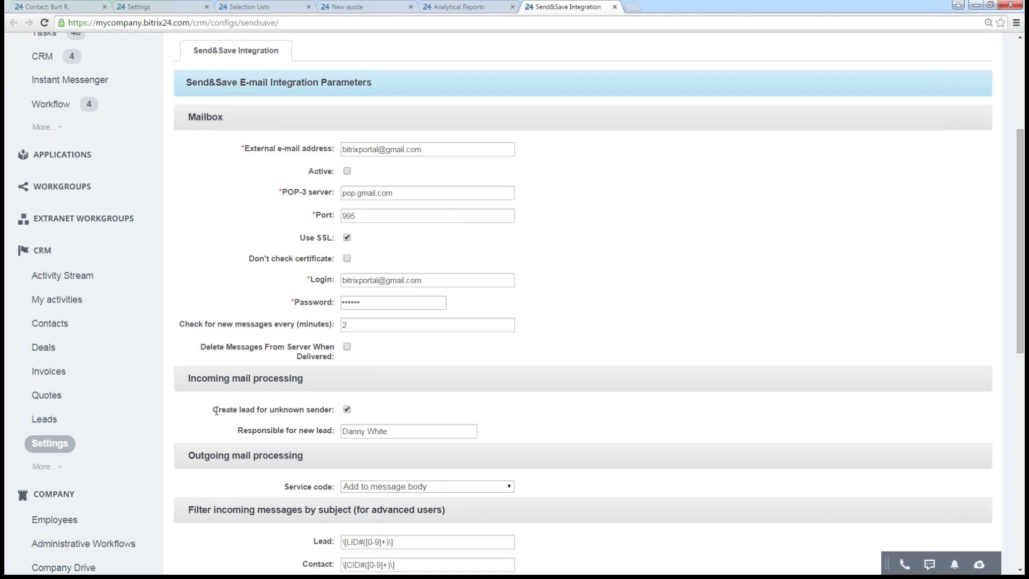
left_click_drag(213, 410, 337, 413)
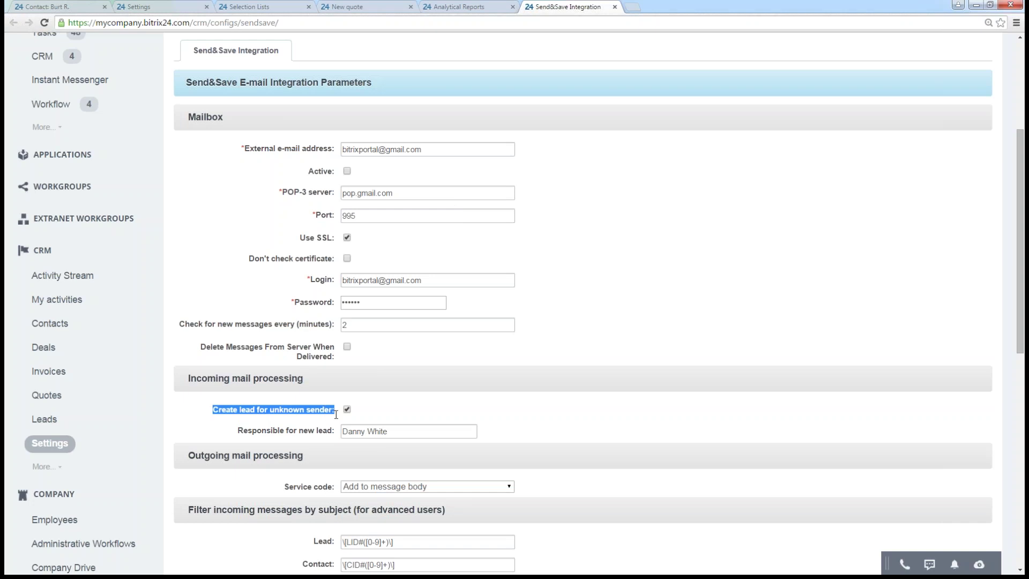
- Clear the highlighted text and review the remaining Send&Save parameters, including outgoing mail processing and the subject filters for incoming messages
left_click(514, 410)
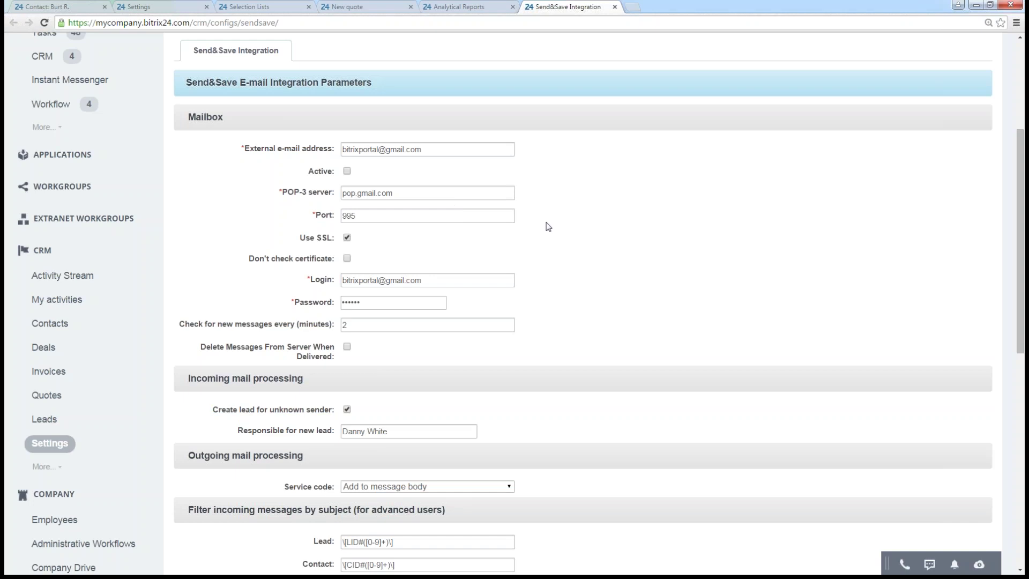
left_click_drag(293, 192, 302, 191)
left_click_drag(603, 338, 590, 372)
left_click(585, 388)
scroll(666, 389, "down", 2)
scroll(668, 385, "down", 1)
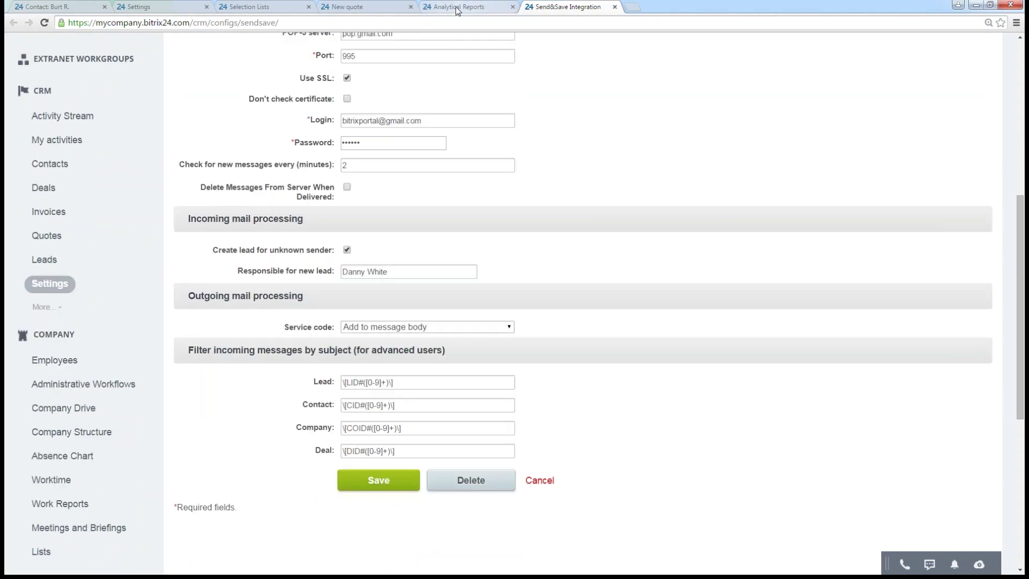
- Return to the CRM settings list, open Other settings in a new browser tab and E-mail templates in the current one
left_click(152, 9)
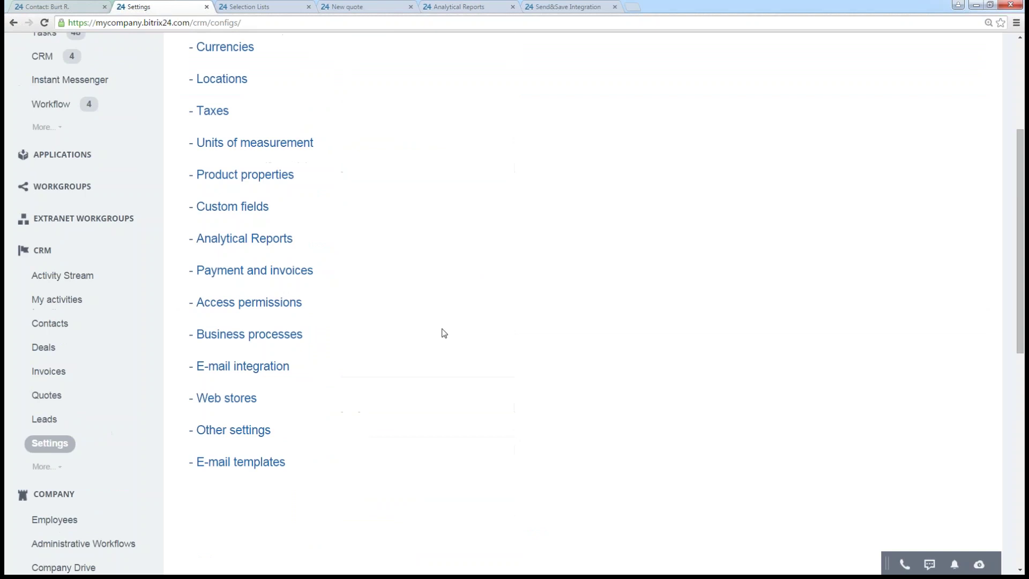
right_click(257, 430)
left_click(284, 434)
left_click(239, 463)
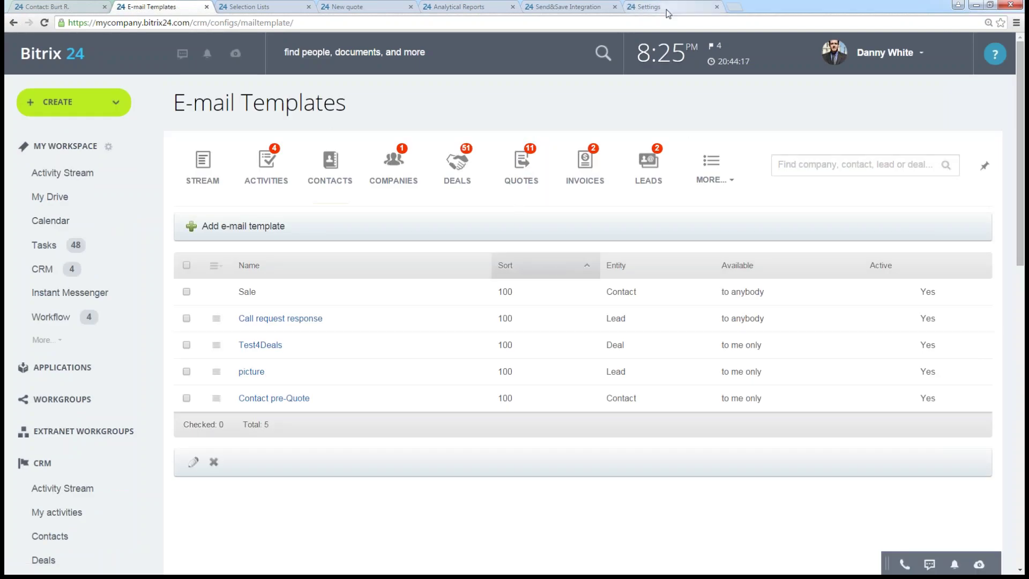
- Review the other CRM settings, covering the general parameters, duplicate control, invoice numbers and the quote ID numbering format
left_click(689, 7)
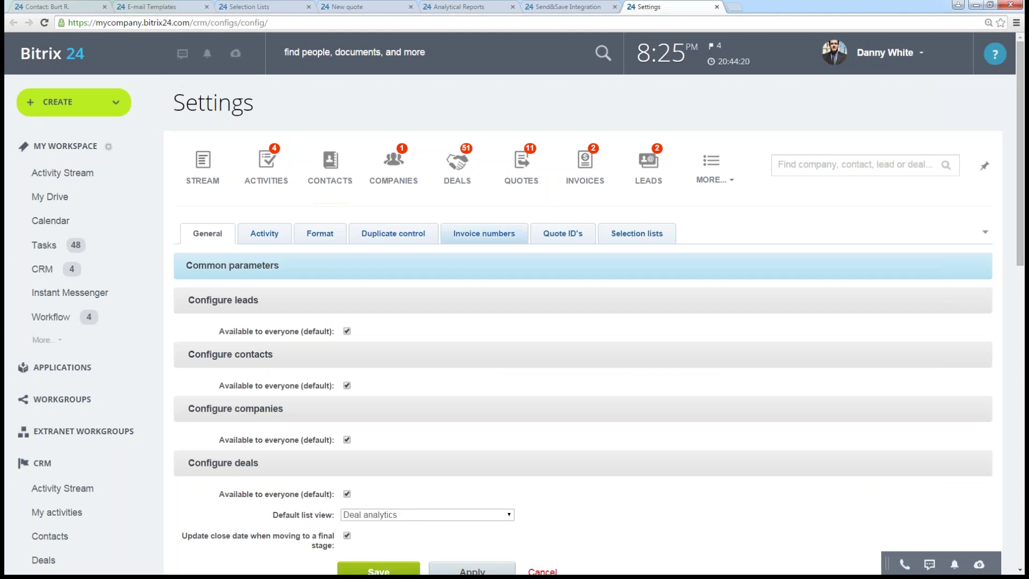
scroll(448, 322, "down", 1)
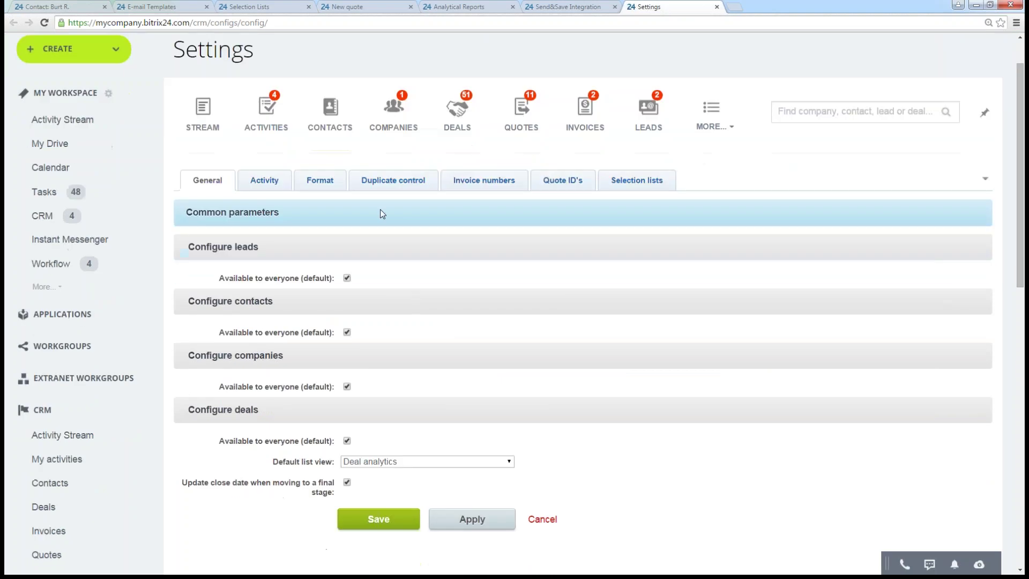
left_click(395, 183)
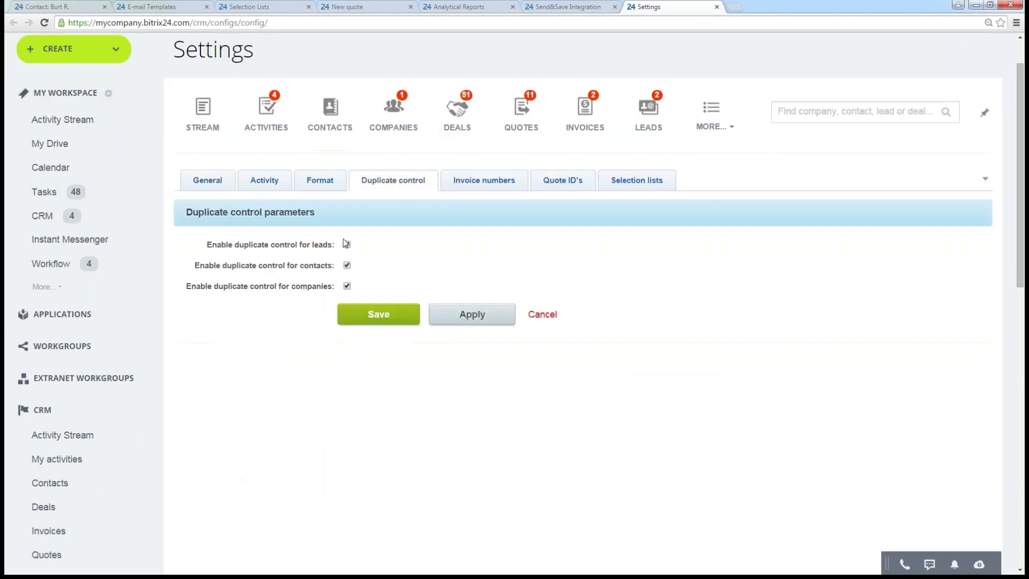
left_click(479, 189)
left_click(561, 183)
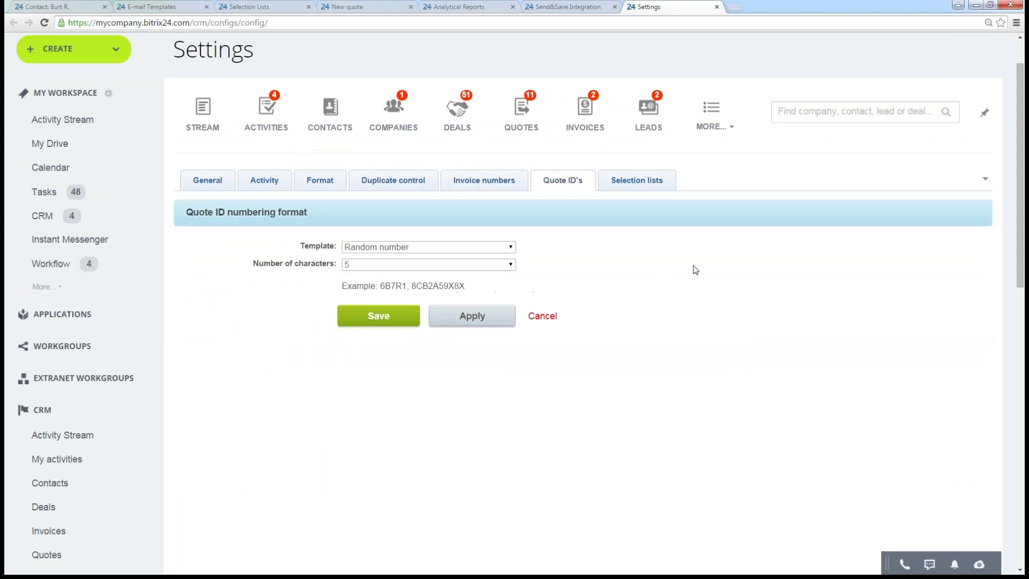
scroll(602, 230, "up", 1)
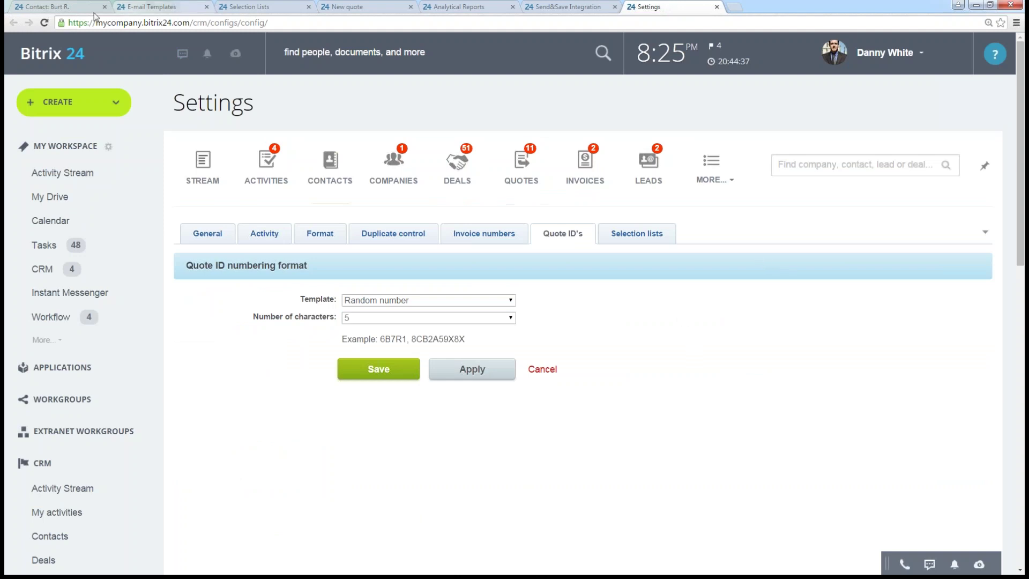
- From the E-mail Templates page, collapse the CRM section of the navigation, open Company Structure and examine the department chart
left_click(128, 7)
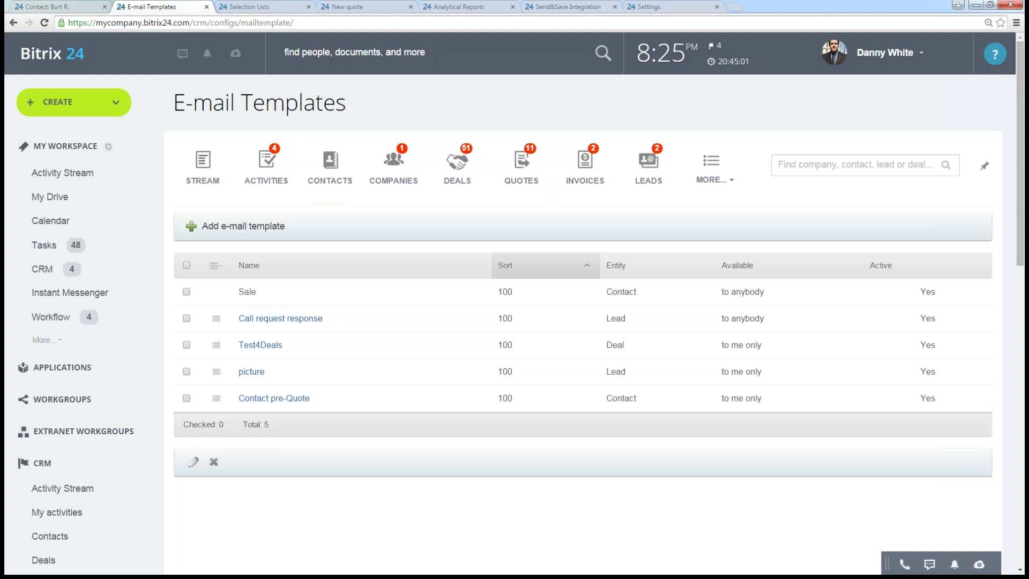
scroll(56, 290, "down", 4)
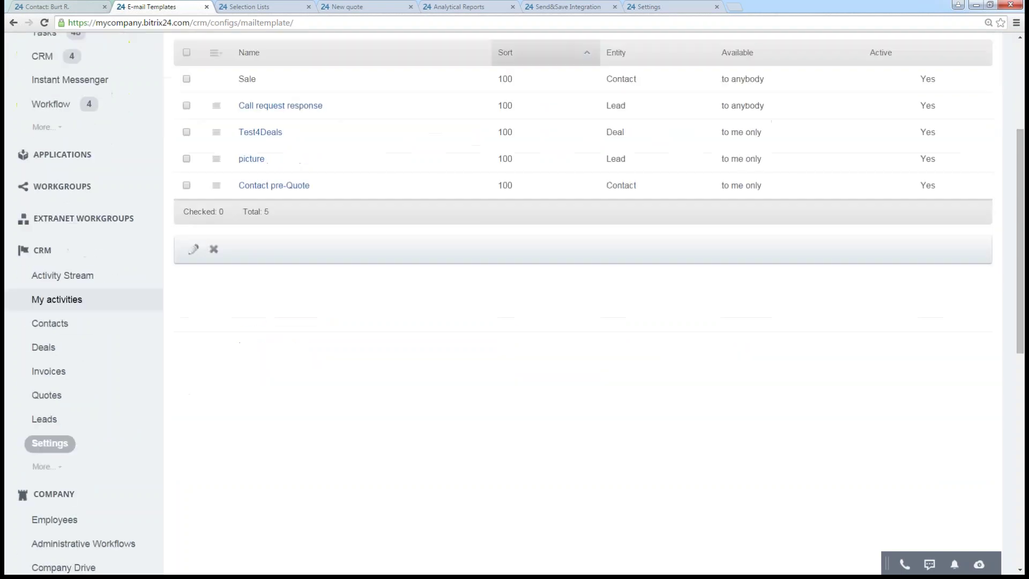
left_click(50, 253)
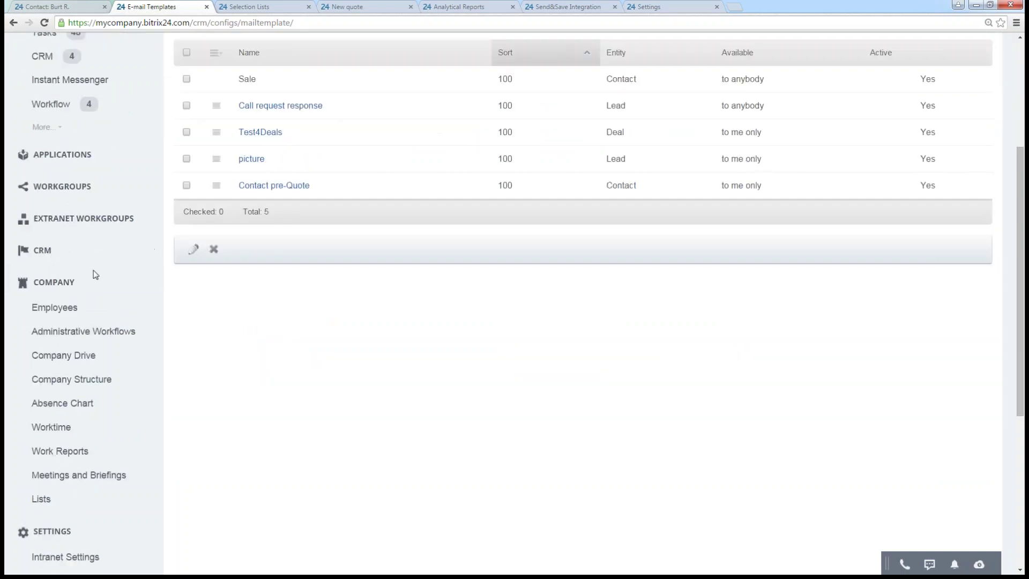
scroll(225, 386, "down", 1)
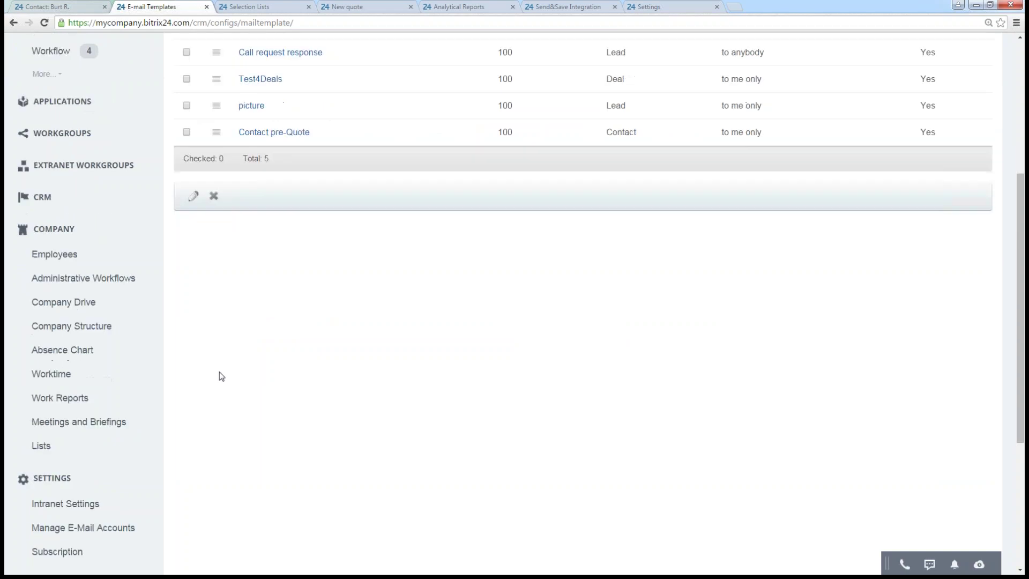
left_click(78, 328)
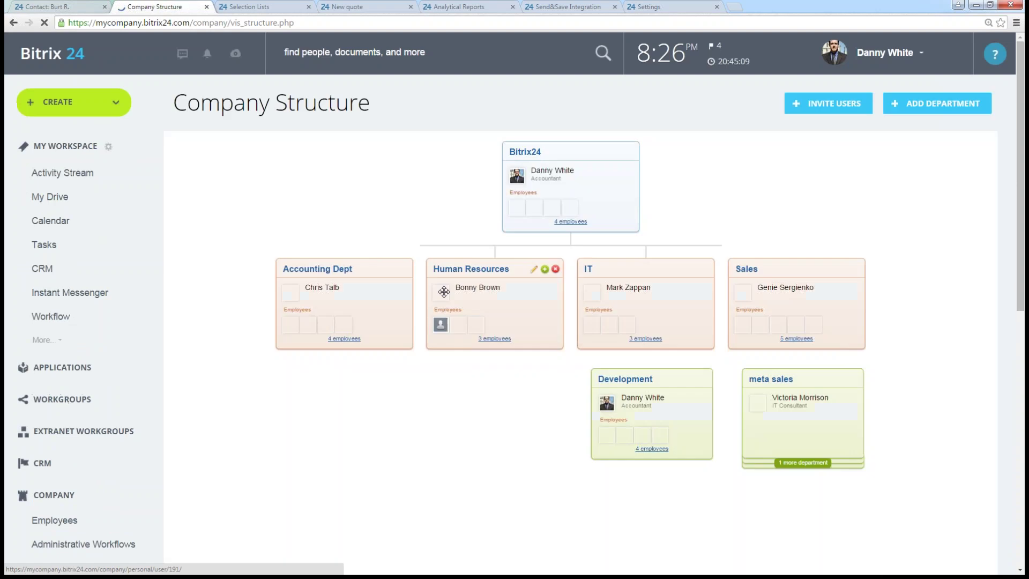
scroll(489, 388, "down", 1)
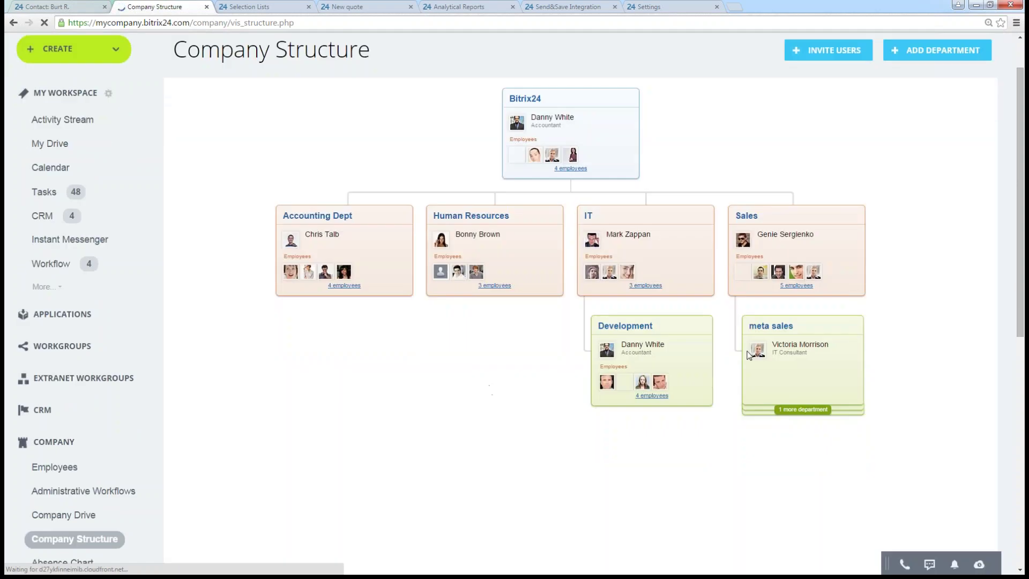
scroll(301, 178, "up", 1)
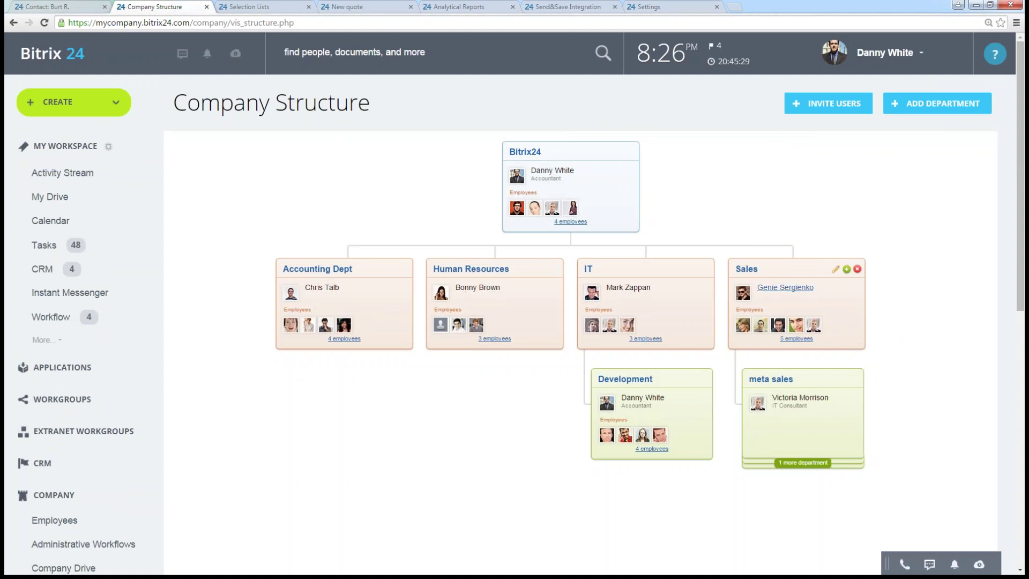
scroll(948, 363, "down", 1)
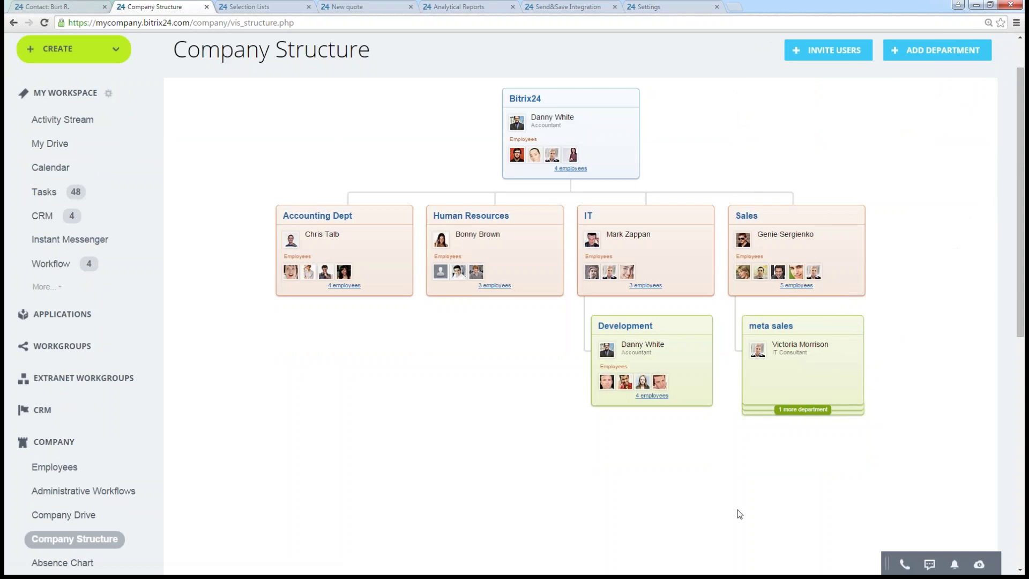
- Open Intranet Settings in a new browser tab and switch to it
scroll(442, 494, "down", 1)
scroll(428, 482, "down", 1)
scroll(300, 396, "down", 1)
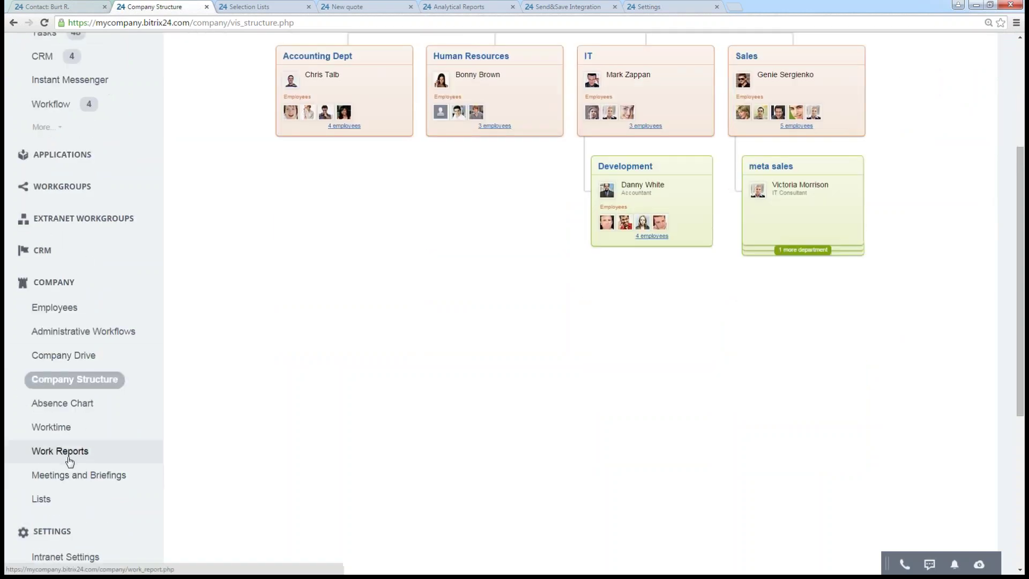
scroll(62, 455, "down", 1)
scroll(70, 395, "down", 3)
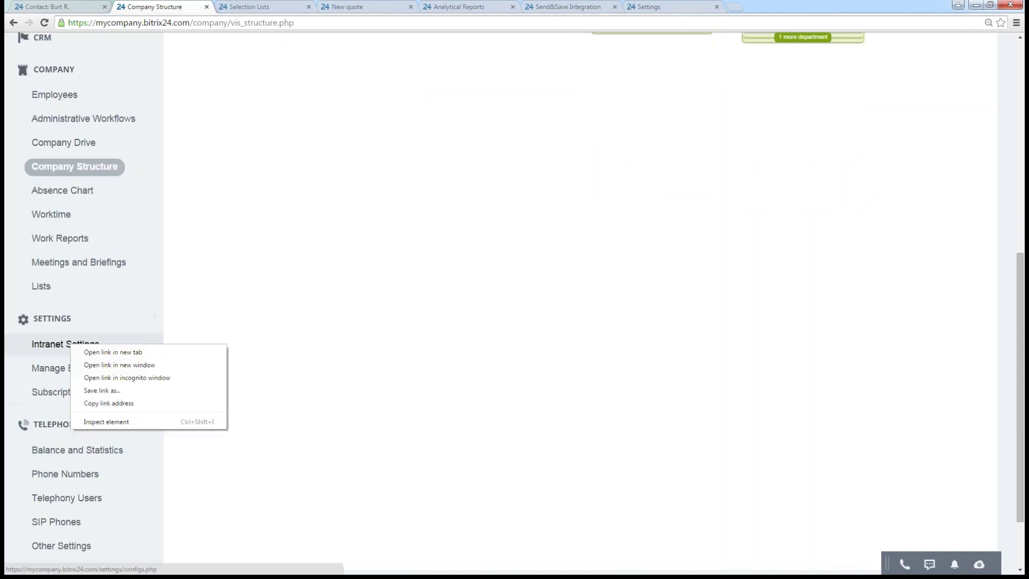
right_click(70, 345)
left_click(118, 353)
left_click(768, 7)
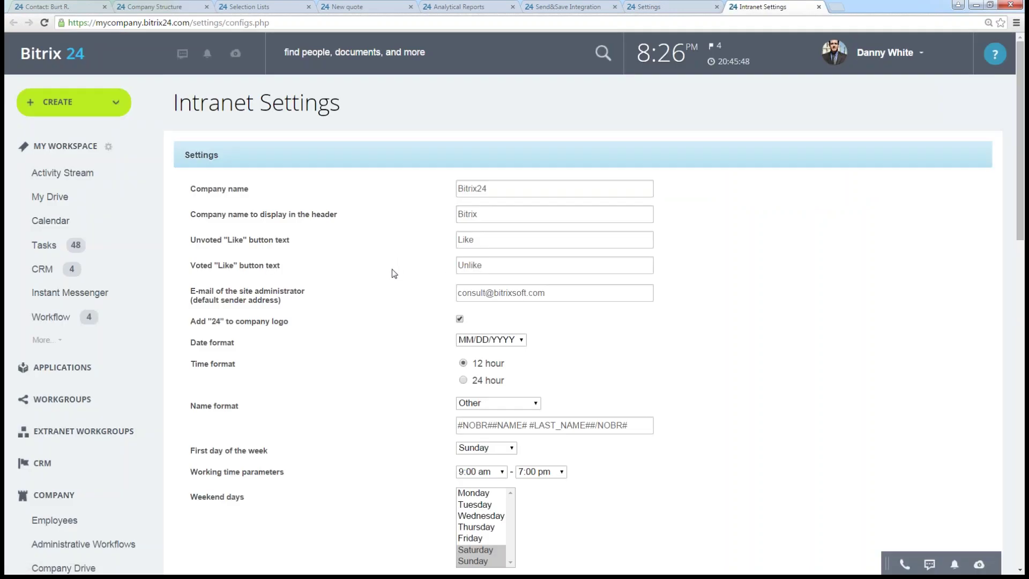
- Examine the Intranet Settings page from the company name, date and working time options down to the security settings and services
scroll(407, 214, "down", 1)
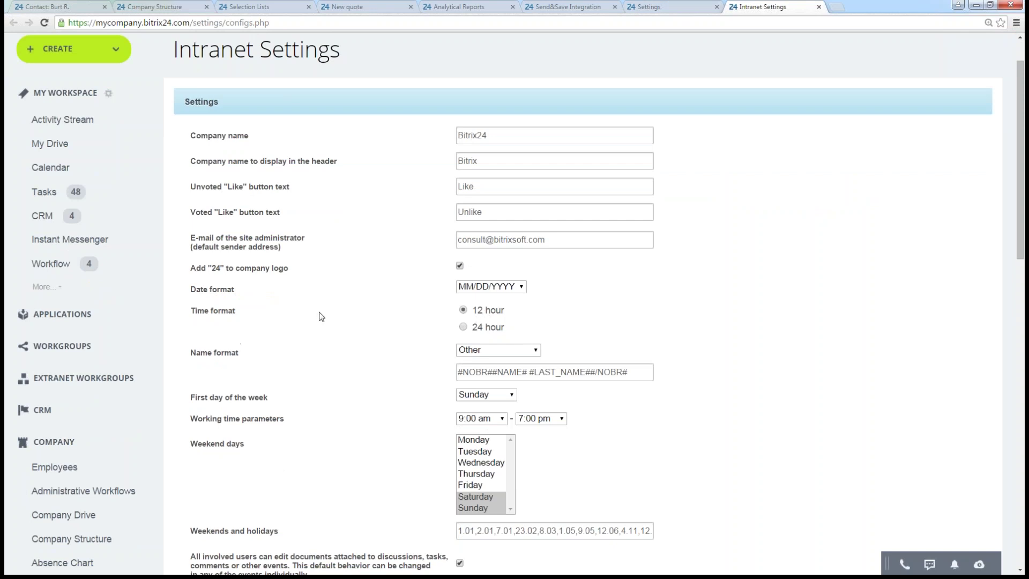
scroll(321, 310, "down", 1)
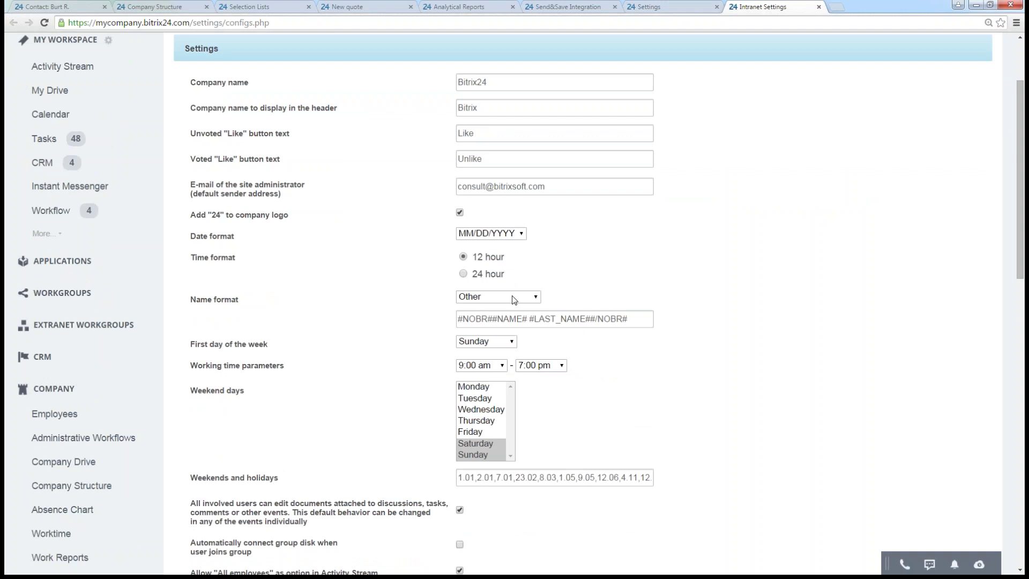
scroll(562, 321, "down", 1)
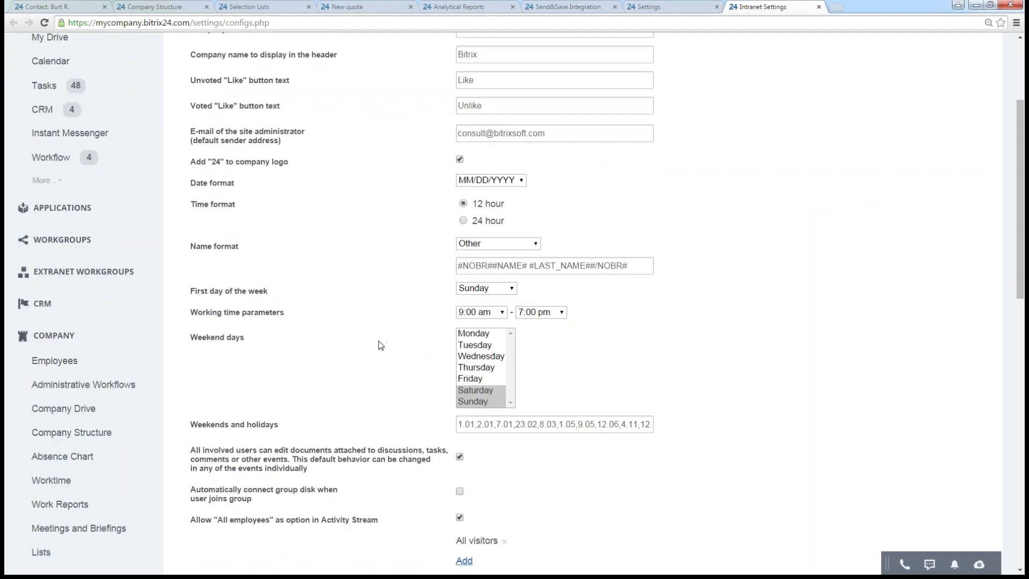
scroll(435, 333, "down", 1)
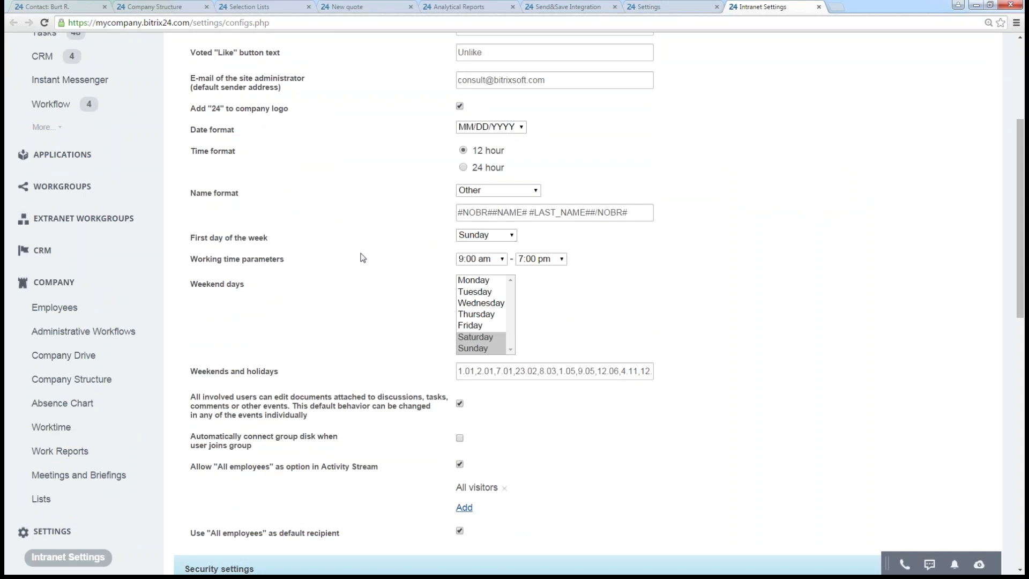
scroll(436, 243, "down", 2)
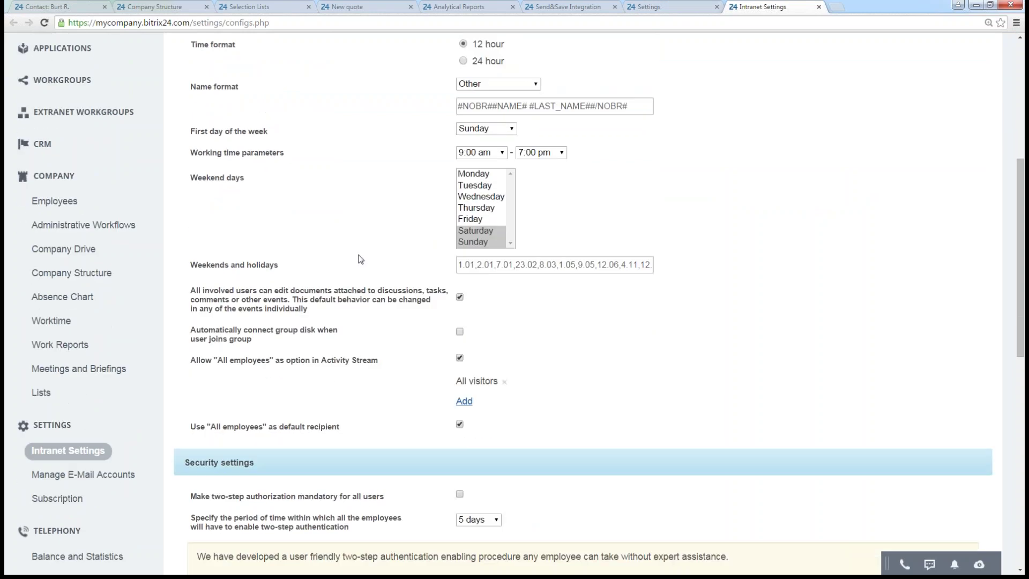
scroll(364, 283, "down", 2)
scroll(364, 283, "down", 2)
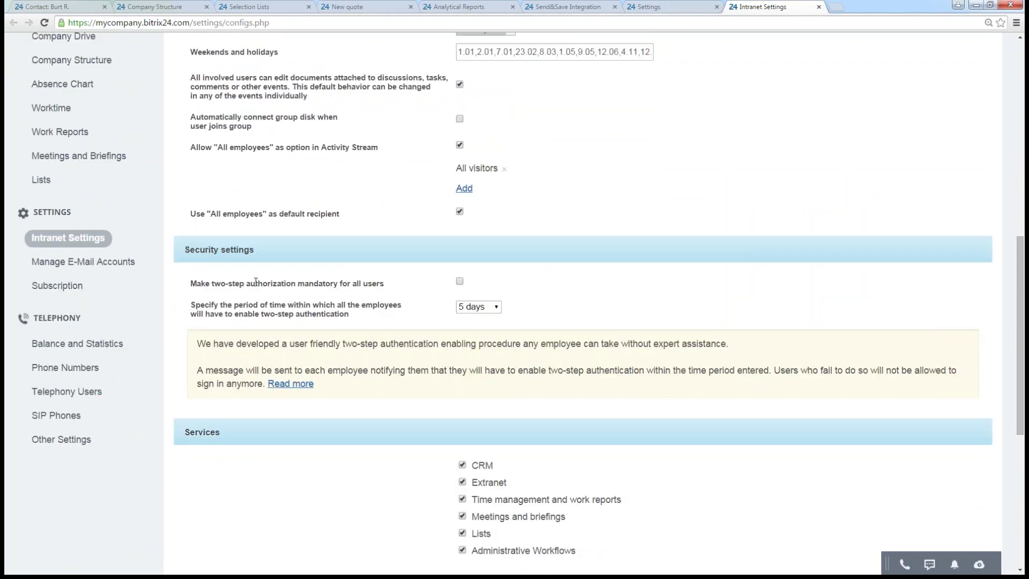
- Open the telephony Balance and Statistics page and review the account balance, SIP Connector and call expenses
left_click(63, 352)
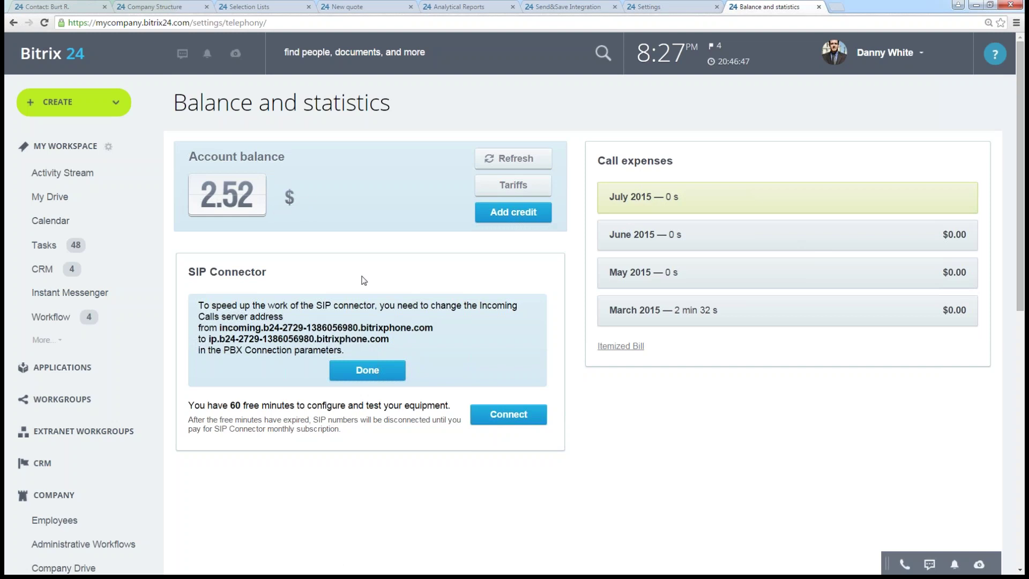
scroll(377, 287, "down", 10)
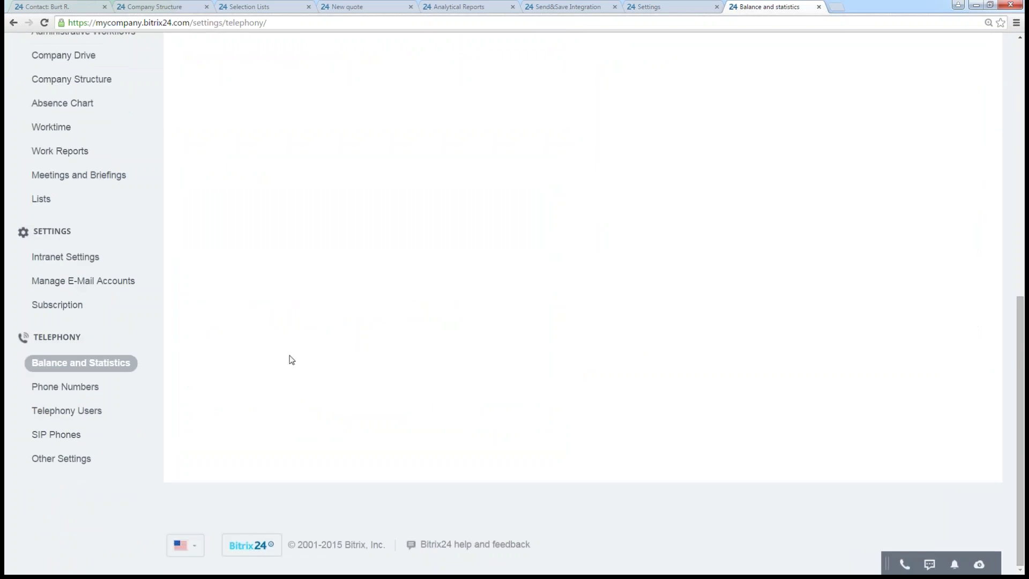
left_click(195, 552)
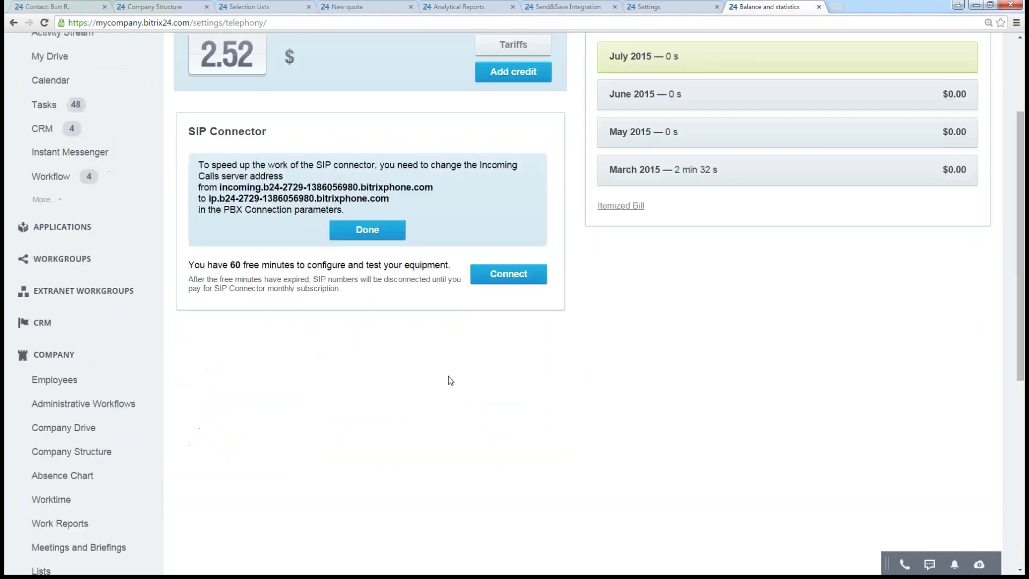
scroll(609, 436, "up", 3)
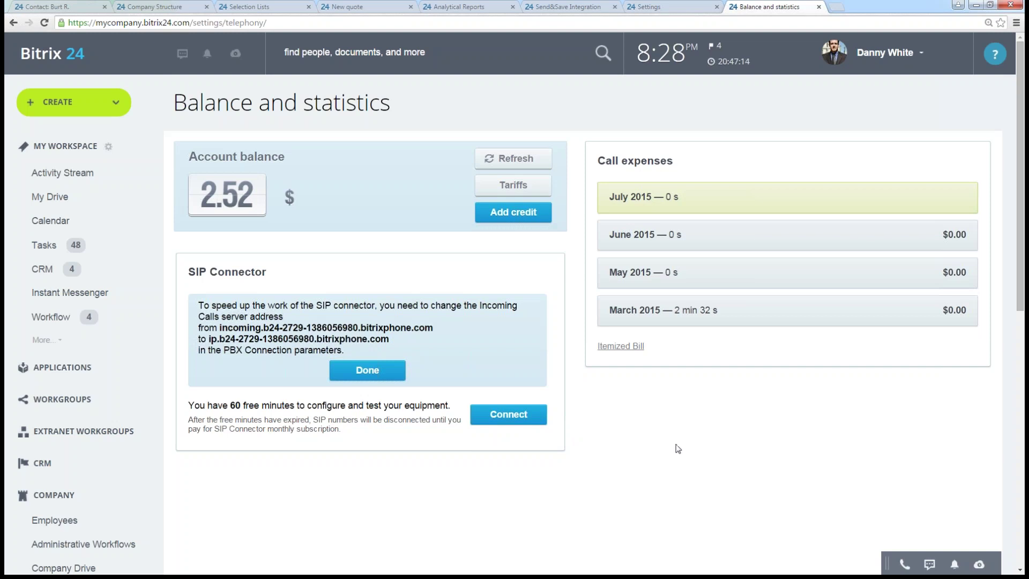
scroll(674, 455, "down", 10)
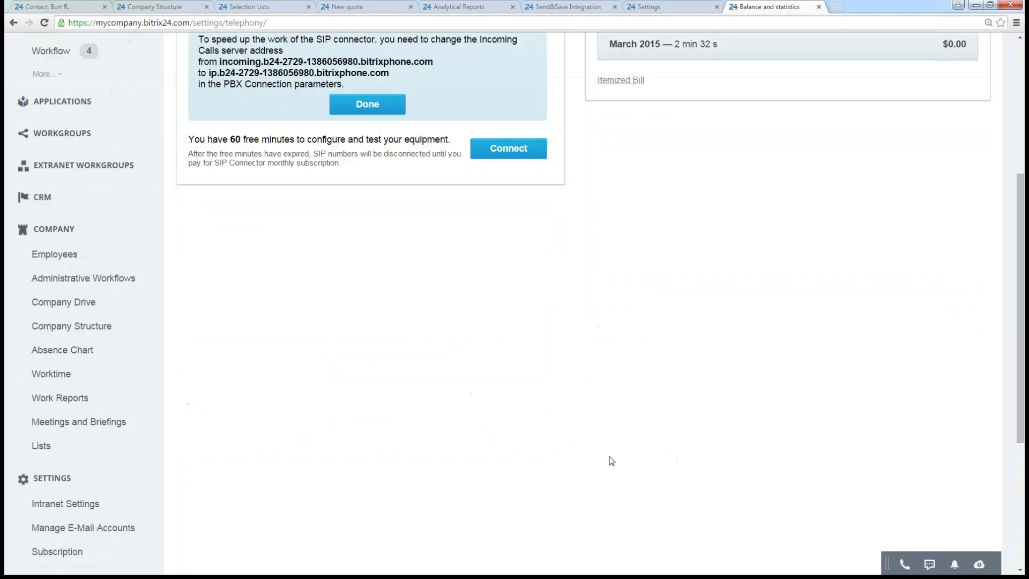